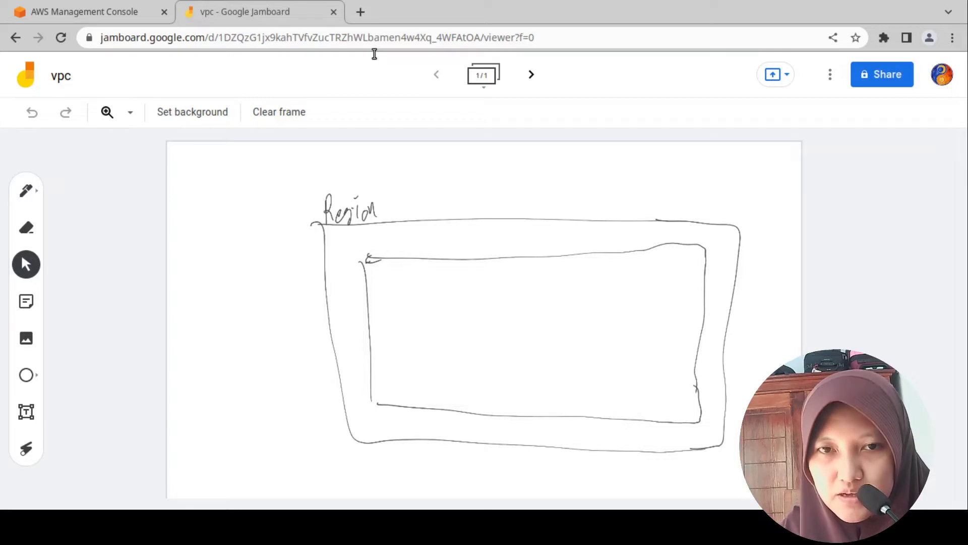
Label the inner rectangle VPC (10.0.0.0/16) and draw two stacked boxes inside it labelled Public subnet and Private subnet.
left_click_drag(366, 262, 387, 266)
left_click_drag(407, 261, 402, 271)
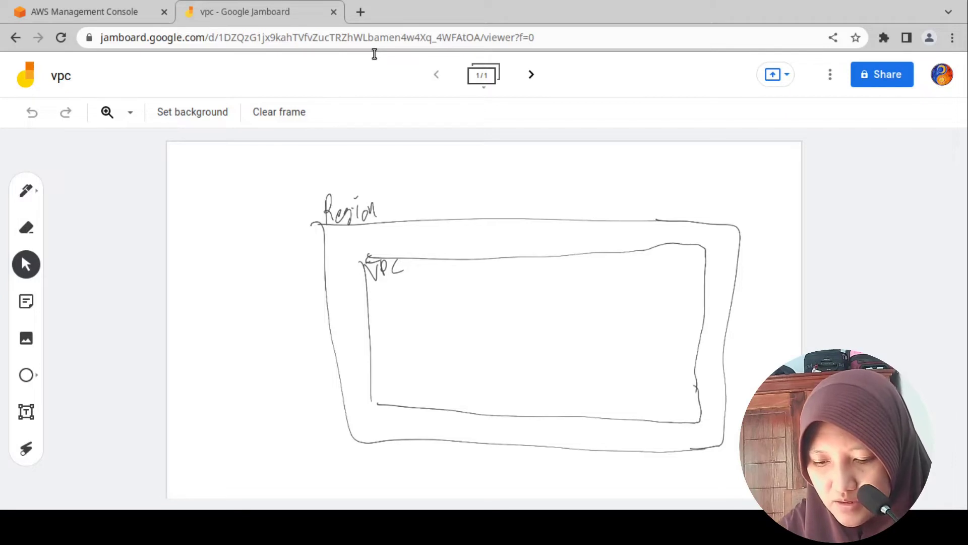
mouse_move(397, 288)
left_mouse_down()
mouse_move(398, 330)
mouse_move(443, 287)
mouse_move(515, 287)
mouse_move(525, 316)
left_mouse_up()
left_click_drag(396, 337, 525, 321)
mouse_move(395, 359)
left_mouse_down()
mouse_move(398, 383)
mouse_move(533, 348)
mouse_move(535, 399)
left_mouse_up()
left_click_drag(396, 403, 536, 386)
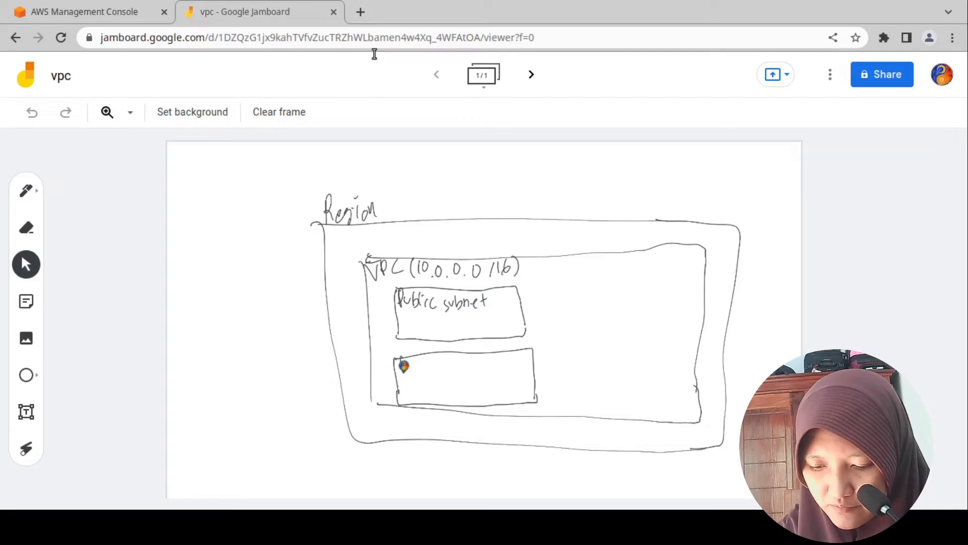
left_click_drag(416, 366, 489, 358)
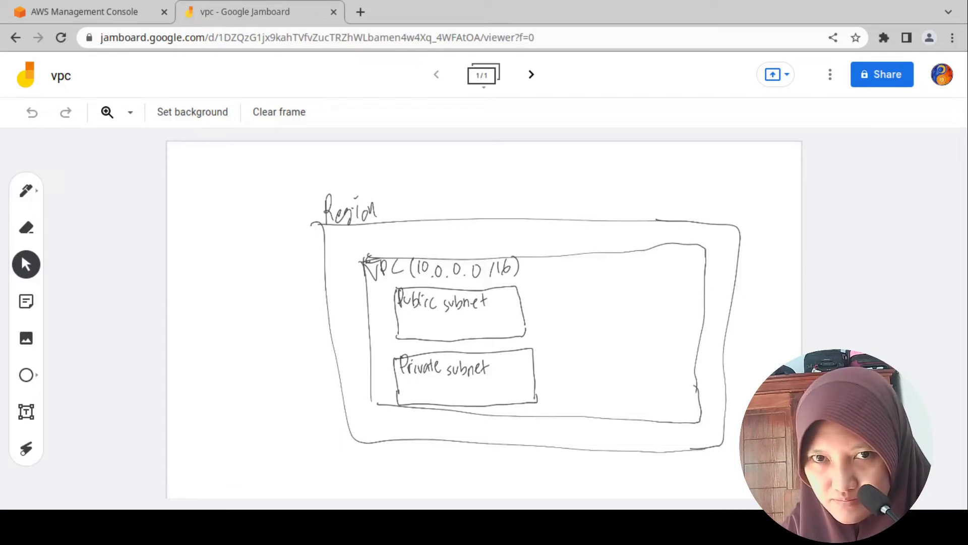
Write the address ranges beside the subnet labels: (10.0.0.0/24) for the public subnet and (10.0.2.0/23) for the private subnet.
mouse_move(498, 291)
left_mouse_down()
mouse_move(495, 307)
mouse_move(525, 280)
mouse_move(591, 291)
left_mouse_up()
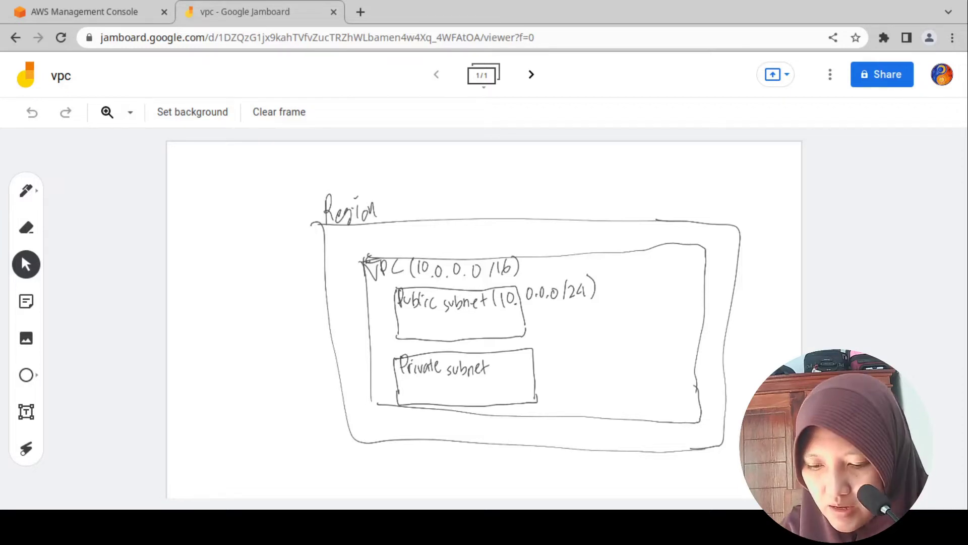
left_click_drag(499, 354, 504, 373)
left_click_drag(511, 357, 532, 360)
left_click(517, 370)
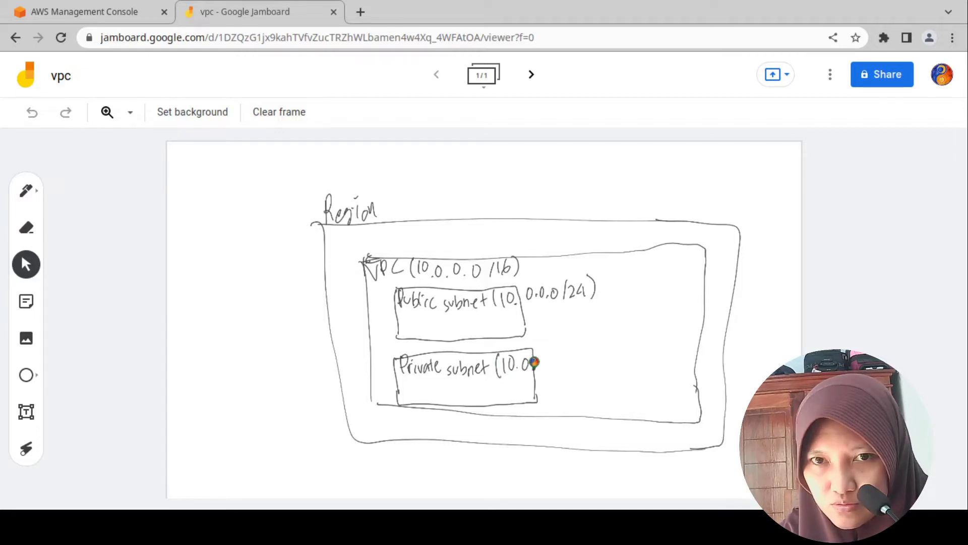
left_click(533, 368)
left_click_drag(545, 354, 554, 364)
left_click(559, 362)
left_click_drag(568, 351, 568, 352)
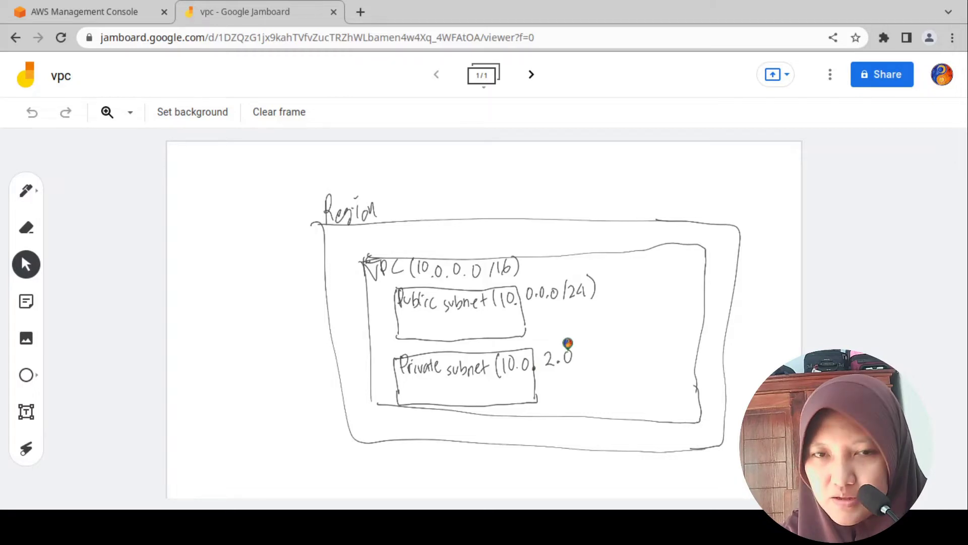
left_click_drag(579, 348, 574, 364)
left_click_drag(580, 353, 594, 362)
left_click_drag(597, 344, 599, 363)
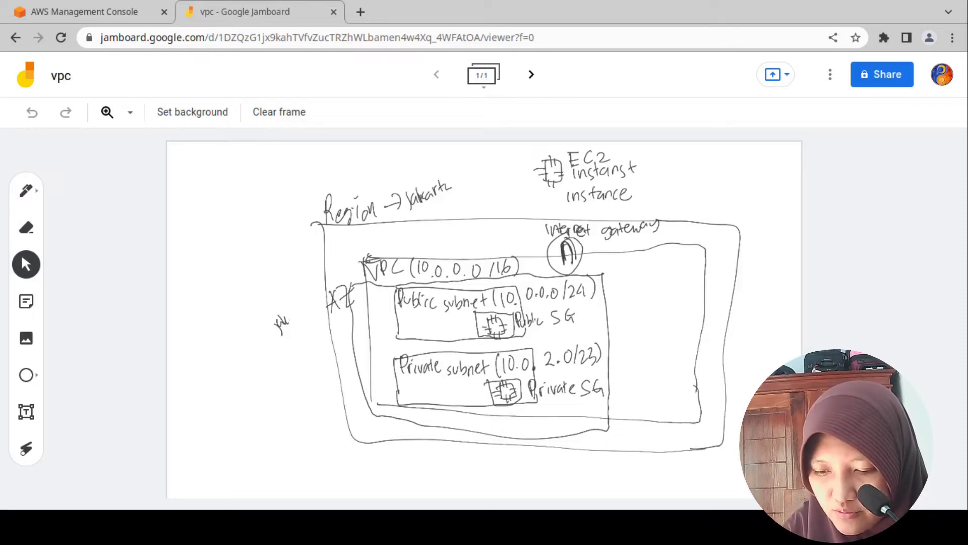
Draw a table titled Public Route Table beside the subnets, with Destination and Target columns.
mouse_move(614, 273)
left_mouse_down()
mouse_move(615, 252)
mouse_move(645, 247)
mouse_move(655, 270)
left_mouse_up()
left_click_drag(672, 253, 670, 267)
left_click_drag(673, 253, 727, 245)
left_click_drag(720, 247, 751, 255)
mouse_move(619, 286)
left_mouse_down()
mouse_move(677, 282)
mouse_move(622, 322)
mouse_move(751, 291)
left_mouse_up()
mouse_move(621, 285)
left_mouse_down()
mouse_move(751, 283)
mouse_move(751, 291)
left_mouse_up()
left_click_drag(620, 287, 653, 282)
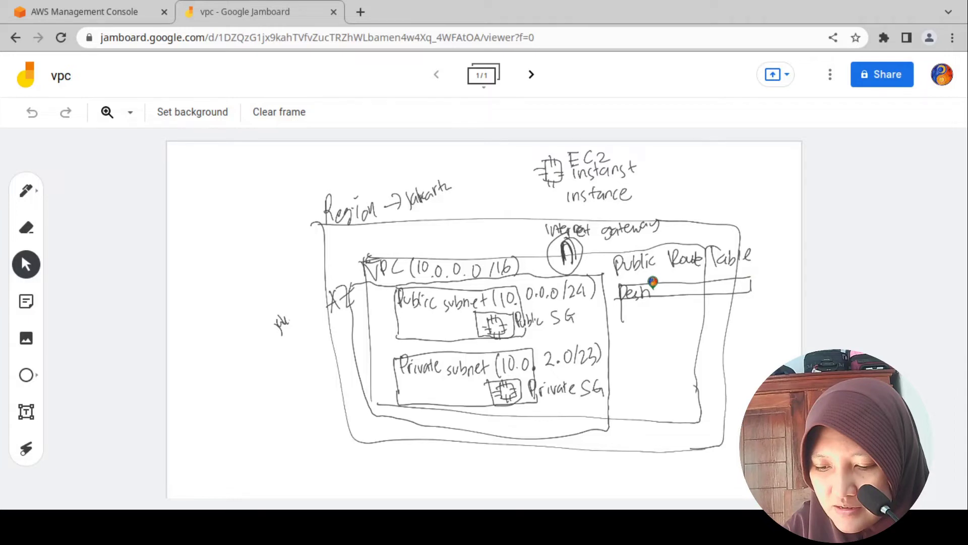
left_click_drag(653, 282, 692, 288)
mouse_move(706, 278)
left_mouse_down()
mouse_move(706, 293)
mouse_move(726, 284)
left_mouse_up()
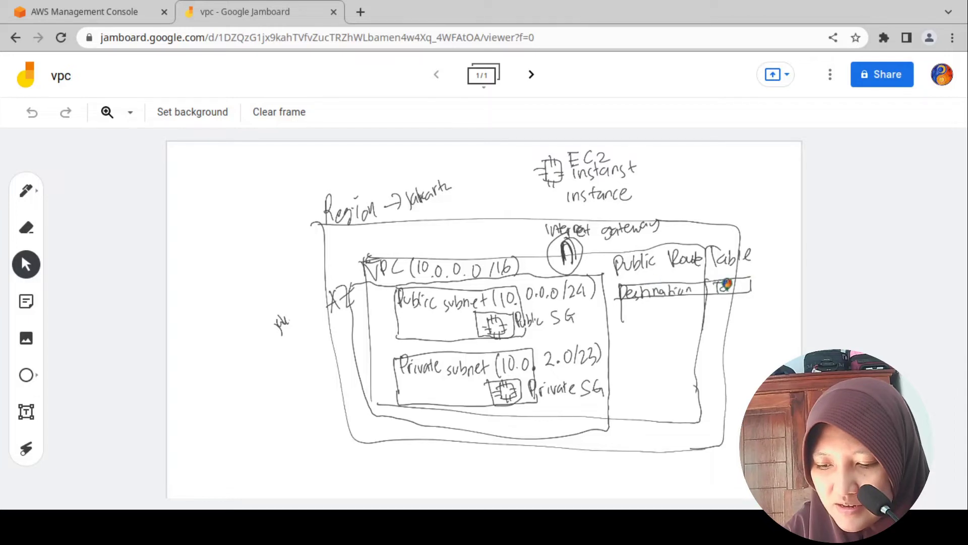
left_click_drag(727, 285, 751, 286)
mouse_move(750, 303)
left_mouse_down()
mouse_move(749, 325)
mouse_move(622, 317)
left_mouse_up()
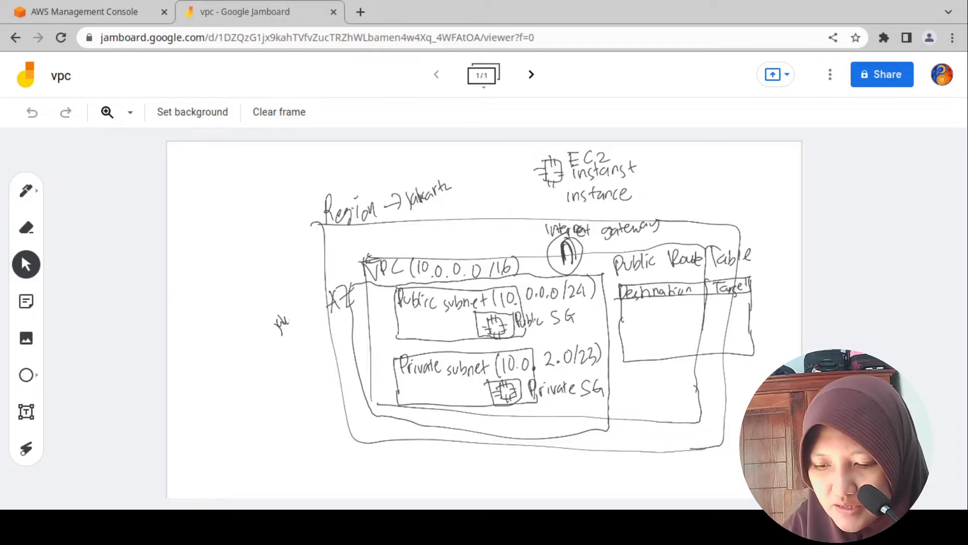
Write the public route table's entries: 10.0.0.0/16 to local and 0.0.0.0/0 to igw_0xxx.
mouse_move(628, 304)
left_mouse_down()
mouse_move(626, 318)
mouse_move(643, 306)
mouse_move(697, 302)
mouse_move(696, 310)
left_mouse_up()
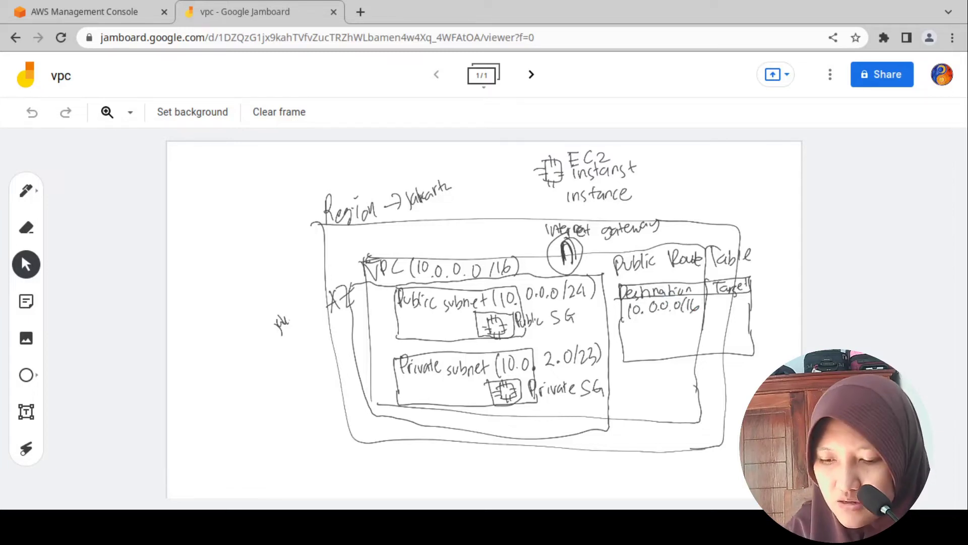
mouse_move(715, 297)
left_mouse_down()
mouse_move(742, 303)
mouse_move(740, 313)
left_mouse_up()
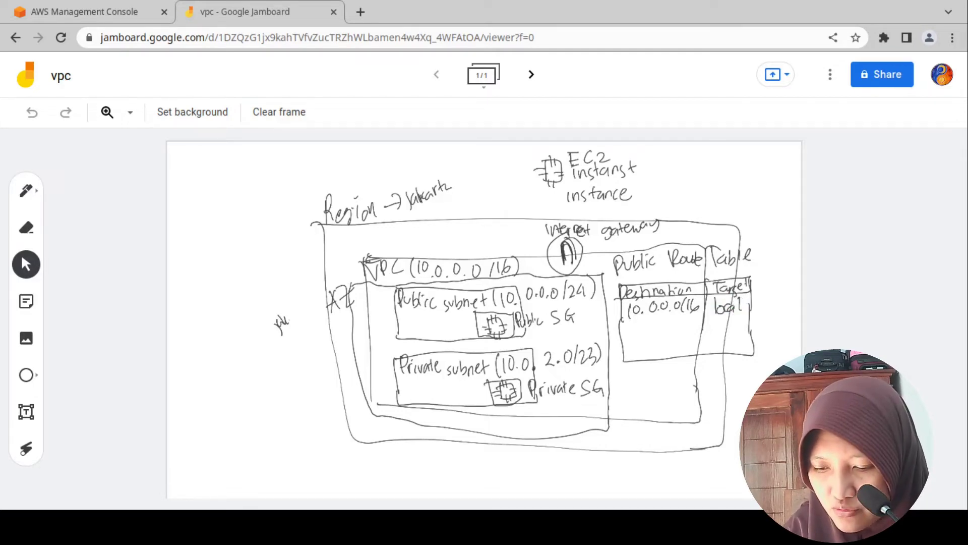
mouse_move(644, 345)
left_mouse_down()
mouse_move(650, 336)
mouse_move(679, 341)
left_mouse_up()
left_click_drag(692, 335, 688, 348)
left_click_drag(695, 339, 696, 340)
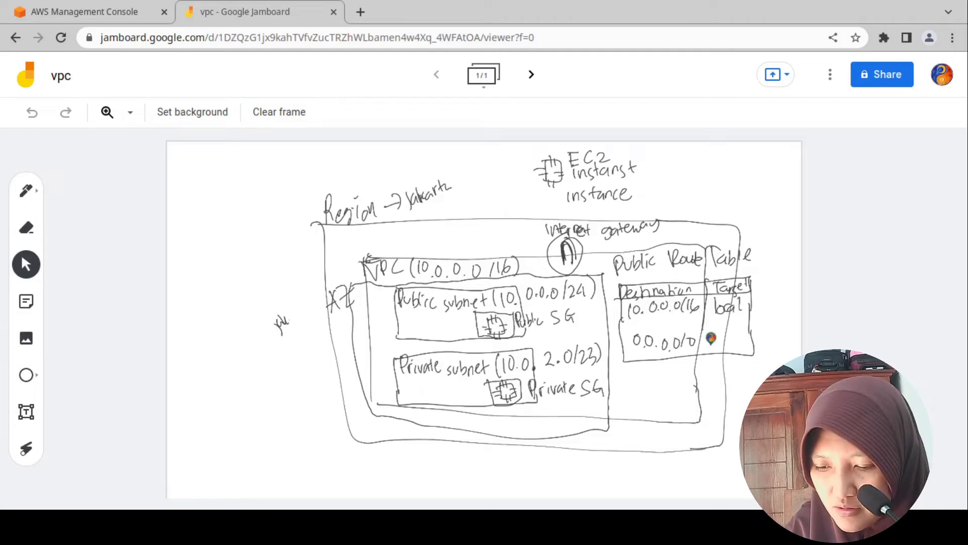
left_click_drag(709, 335, 711, 345)
left_click_drag(722, 337, 718, 351)
left_click_drag(725, 336, 737, 343)
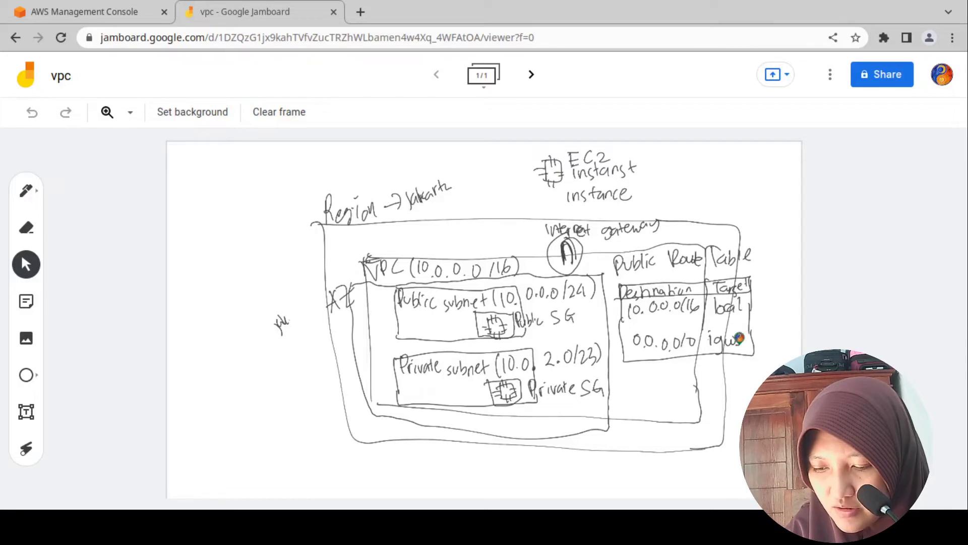
left_click_drag(738, 345, 745, 346)
left_click_drag(746, 339, 777, 341)
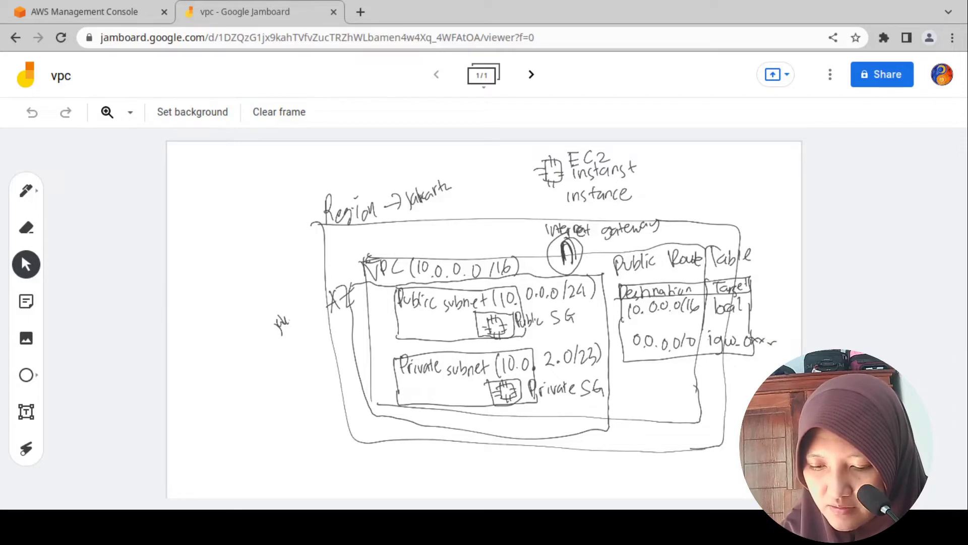
Draw an internet cloud above the region box, connect it with a vertical line, and label it 0.0.0.0/0.
mouse_move(478, 177)
left_mouse_down()
mouse_move(512, 173)
mouse_move(471, 167)
mouse_move(500, 147)
mouse_move(519, 176)
mouse_move(509, 218)
left_mouse_up()
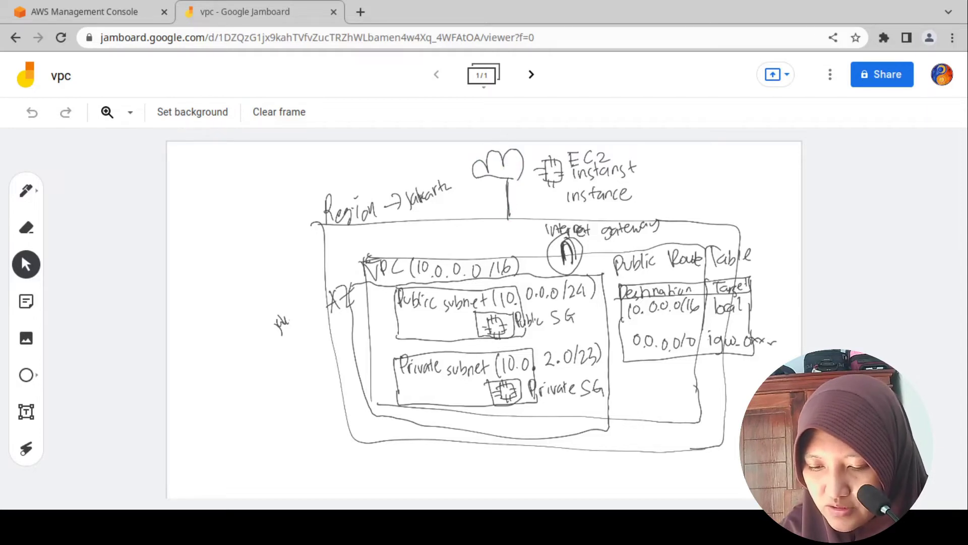
mouse_move(451, 154)
left_mouse_down()
mouse_move(483, 161)
mouse_move(489, 144)
left_mouse_up()
left_click(455, 161)
left_click(464, 162)
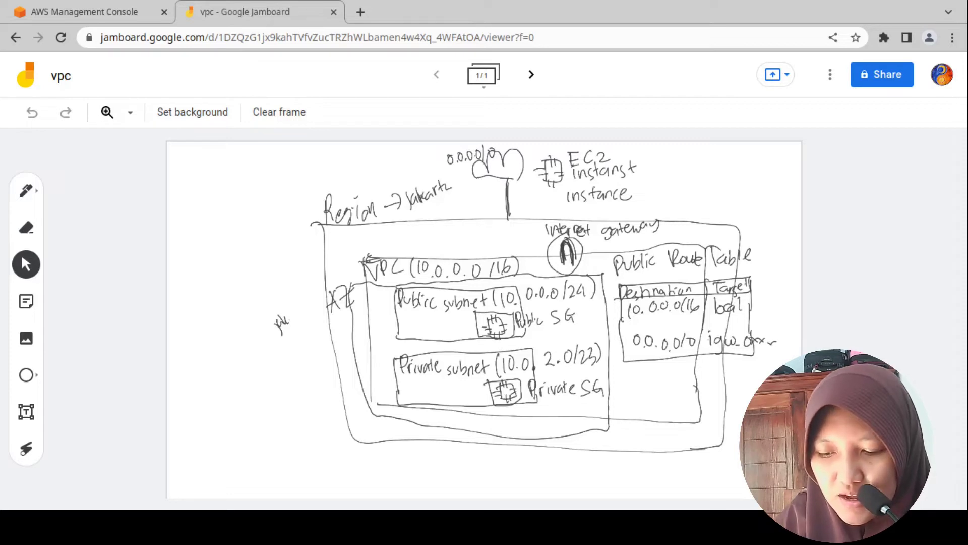
Draw a second table titled Private subnet below the public route table, with Destination and Target columns.
left_click_drag(628, 378, 726, 370)
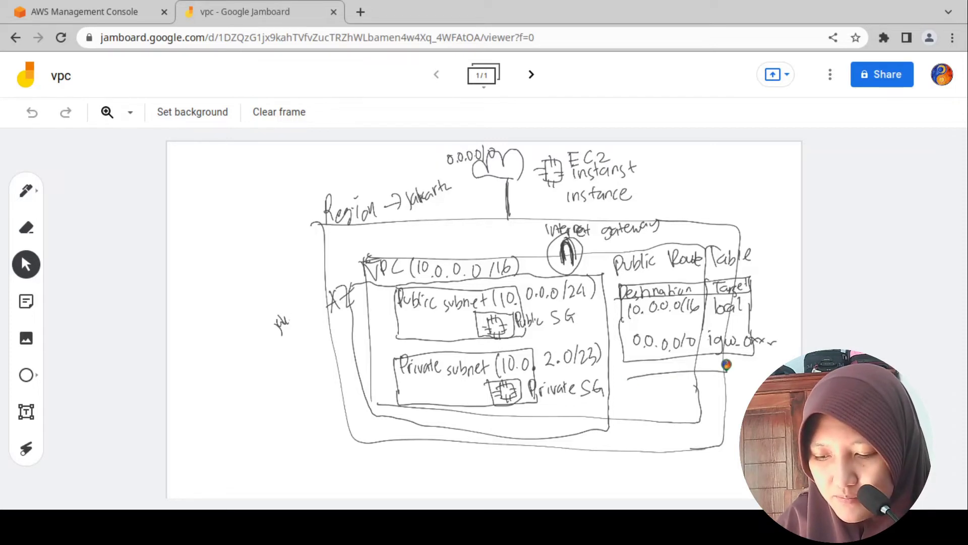
left_click_drag(630, 377, 735, 431)
left_click_drag(726, 374, 764, 377)
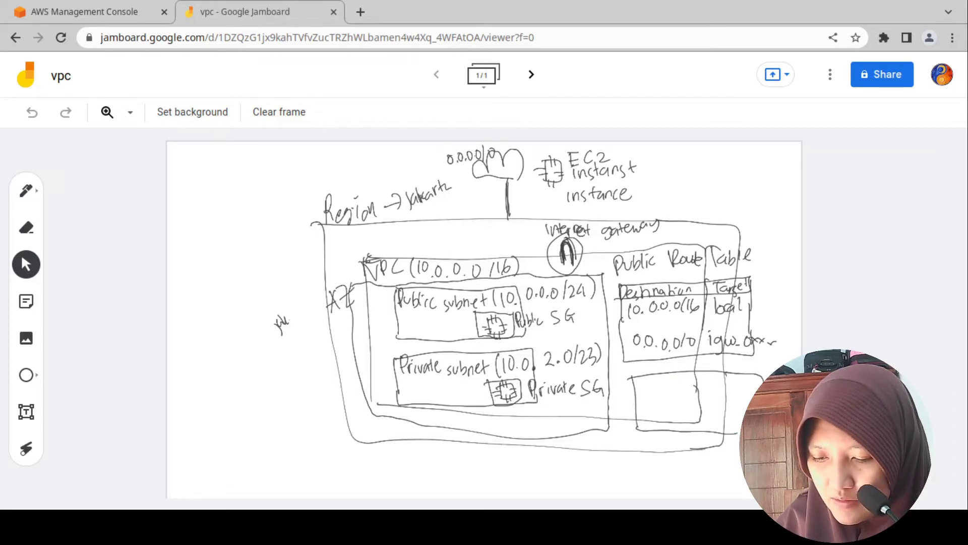
left_click_drag(652, 375, 761, 362)
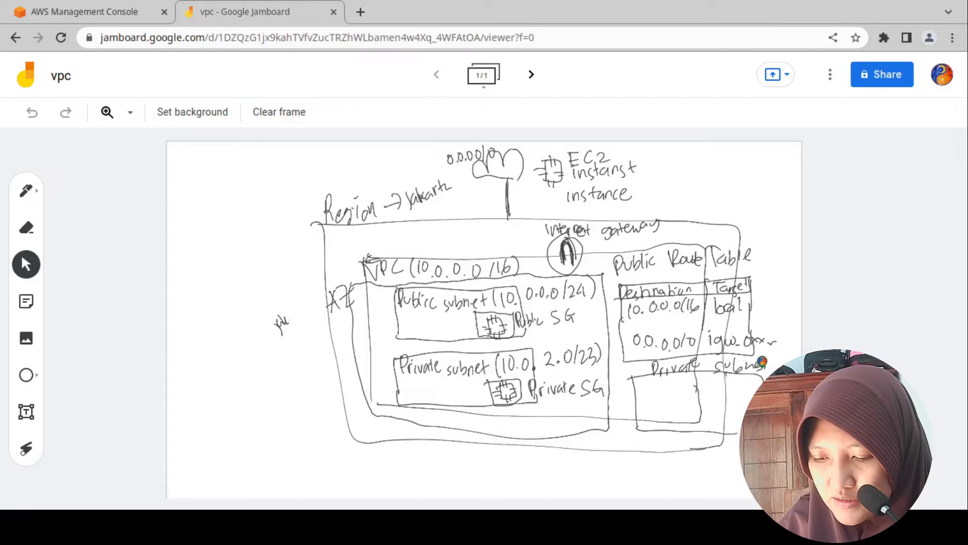
mouse_move(761, 362)
left_mouse_down()
mouse_move(656, 377)
mouse_move(704, 373)
left_mouse_up()
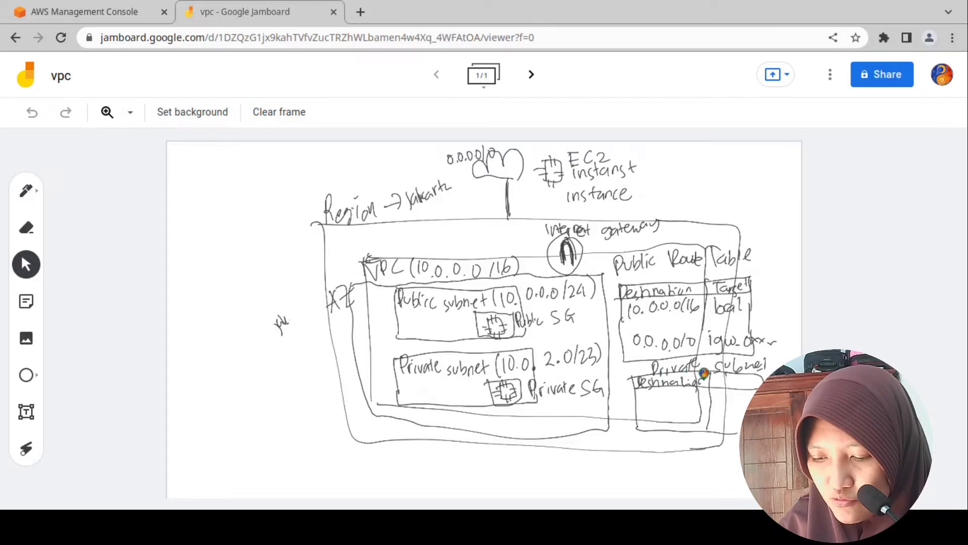
left_click_drag(710, 374, 759, 384)
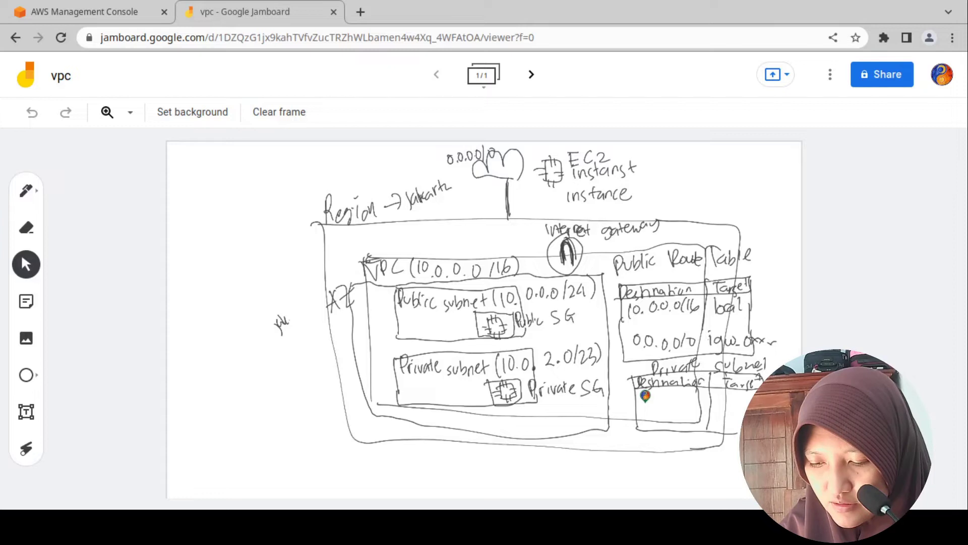
Write the private table's routes, 10.0.0.0/16 to local and 0.0.0.0/0 to nat, and retrace the cloud and its connecting line.
left_click_drag(644, 395, 750, 401)
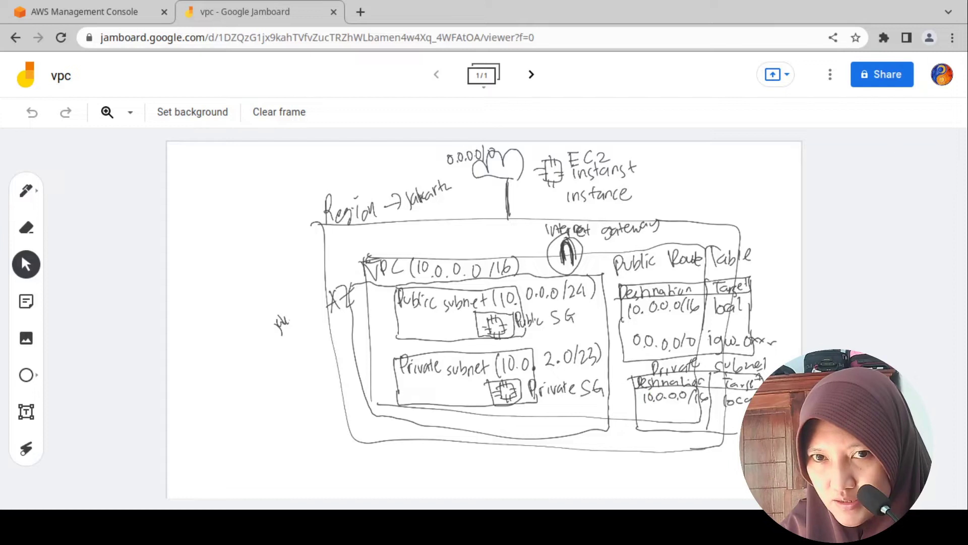
left_click_drag(650, 413, 655, 423)
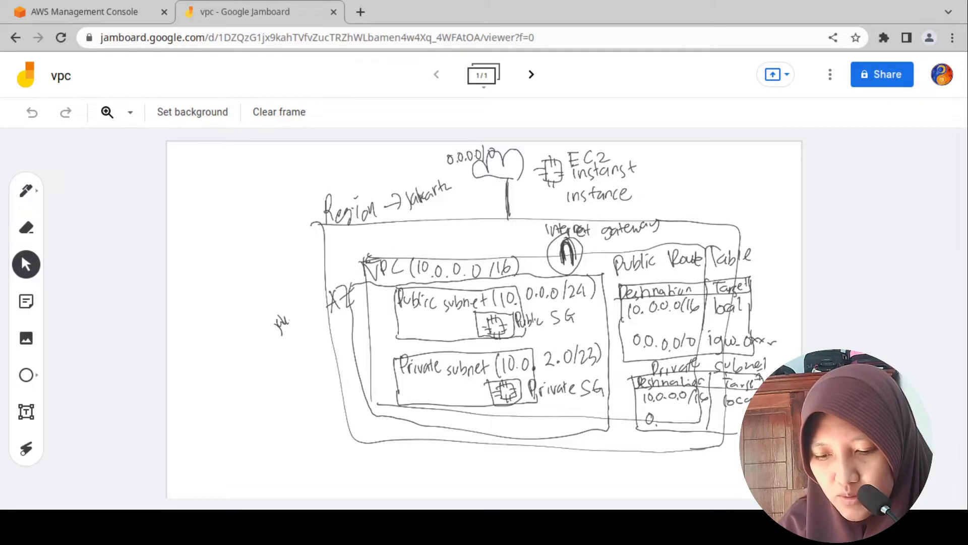
left_click_drag(505, 179, 504, 207)
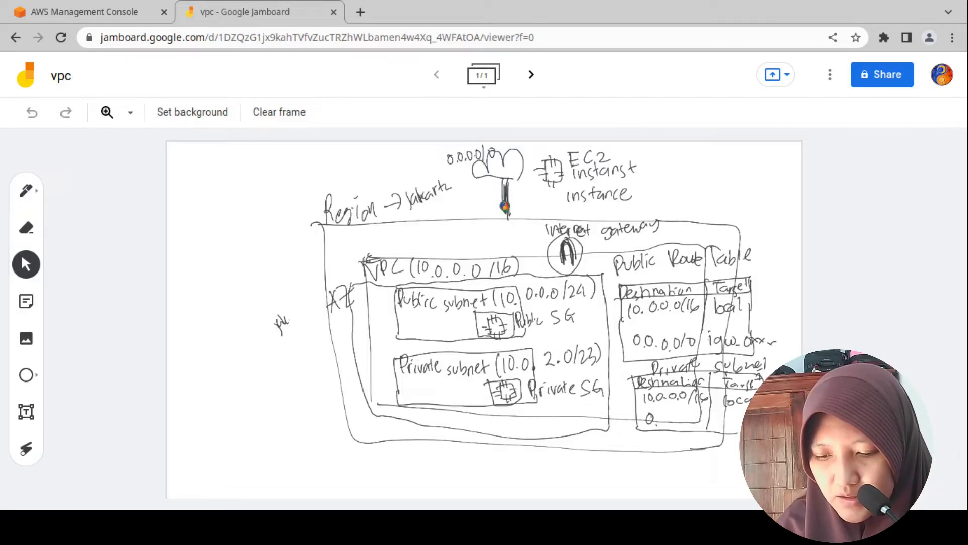
mouse_move(477, 174)
left_mouse_down()
mouse_move(492, 161)
mouse_move(525, 166)
mouse_move(479, 154)
mouse_move(504, 149)
mouse_move(519, 172)
left_mouse_up()
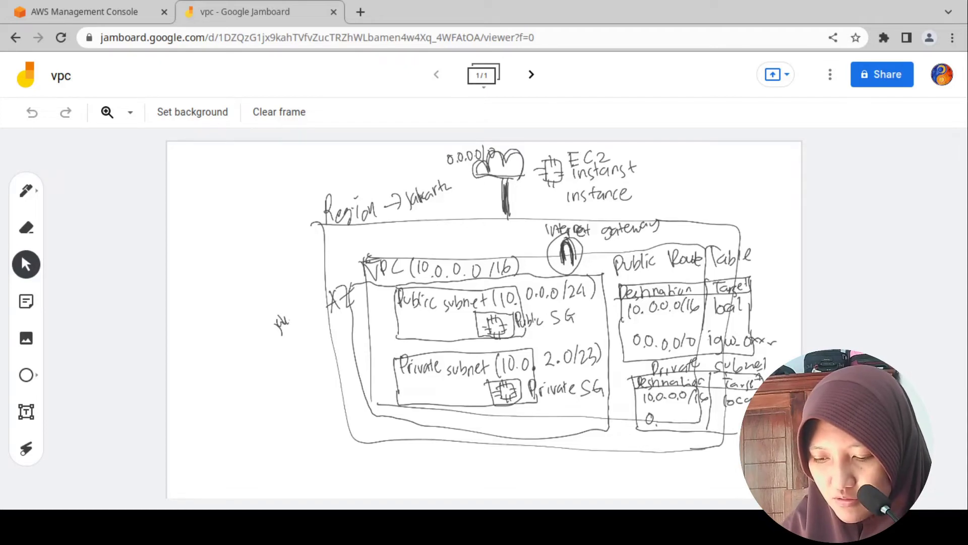
left_click_drag(656, 418, 701, 412)
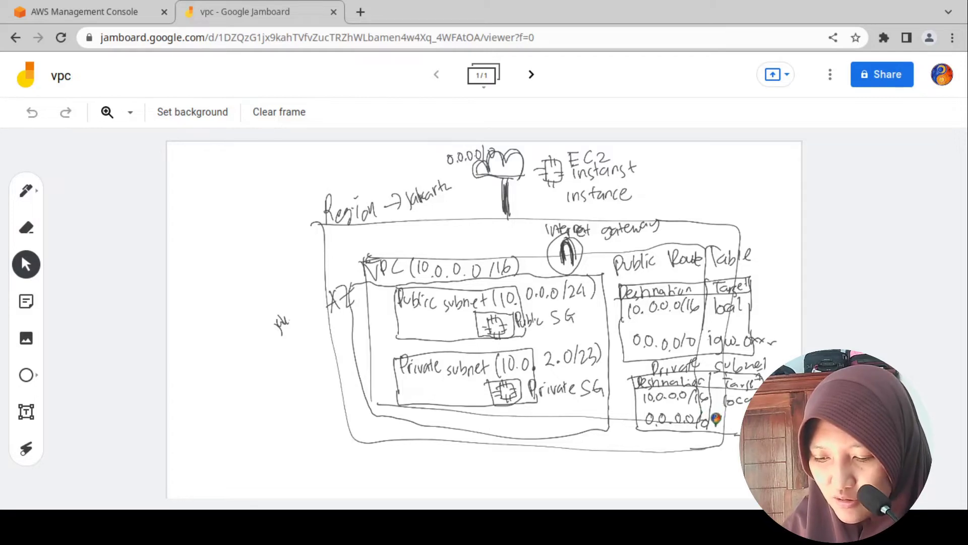
mouse_move(717, 418)
left_mouse_down()
mouse_move(738, 411)
mouse_move(739, 424)
left_mouse_up()
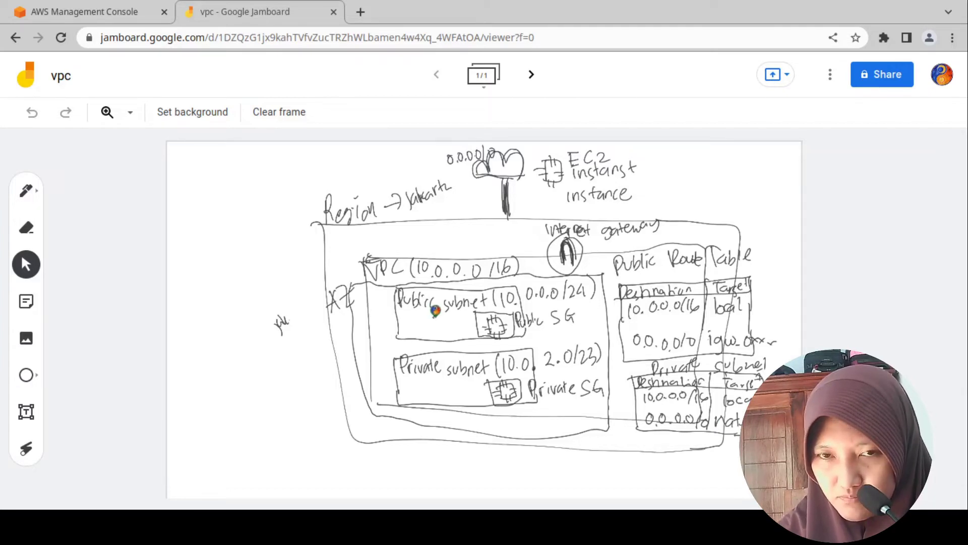
Draw a circular NAT symbol inside the public subnet box and label it NAT.
mouse_move(435, 310)
left_mouse_down()
mouse_move(432, 335)
mouse_move(428, 322)
mouse_move(439, 325)
mouse_move(425, 333)
mouse_move(451, 339)
left_mouse_up()
left_click_drag(444, 339, 444, 349)
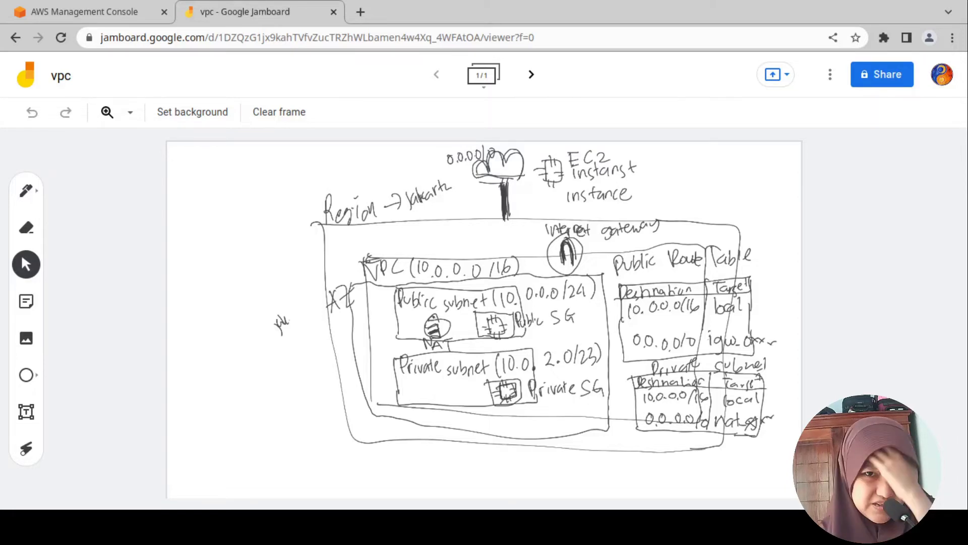
Switch to the AWS Management Console and open the VPC service.
left_click(72, 3)
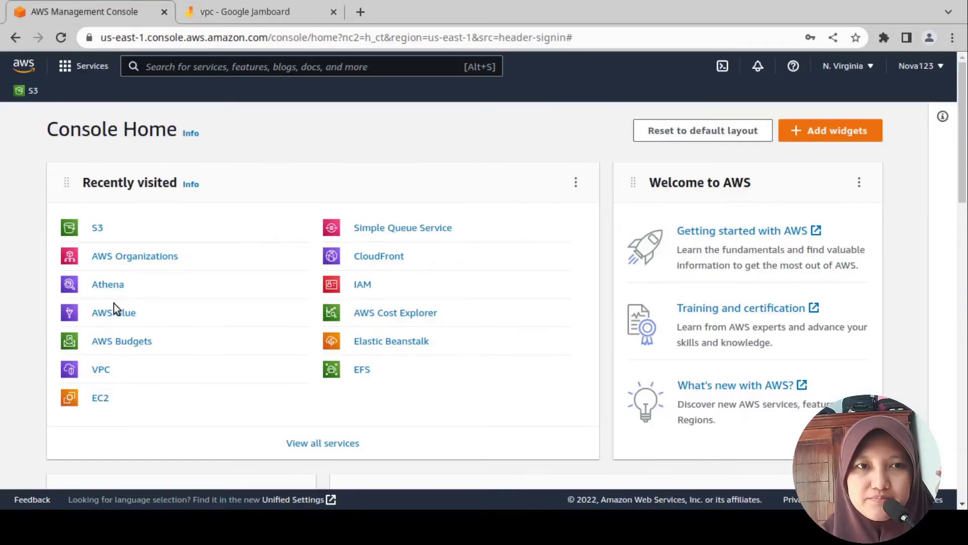
left_click(101, 369)
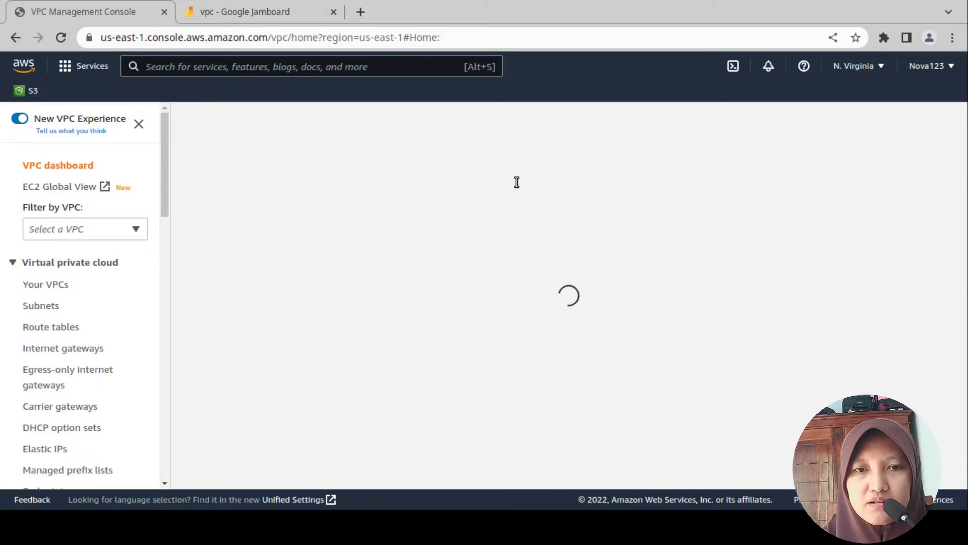
Consult the network diagram and set the new VPC's name tag to LAB VPC in the creation form.
key("ctrl+Tab")
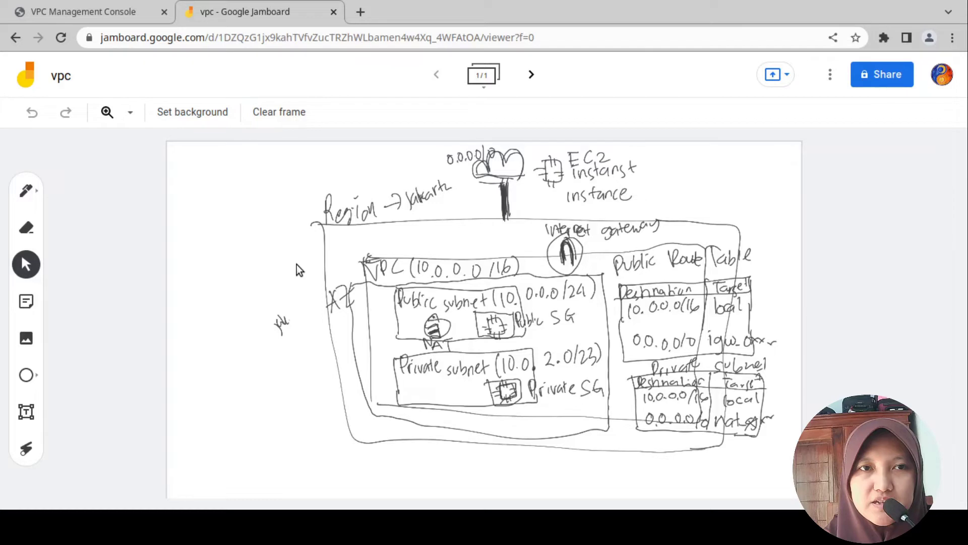
key("ctrl+Tab")
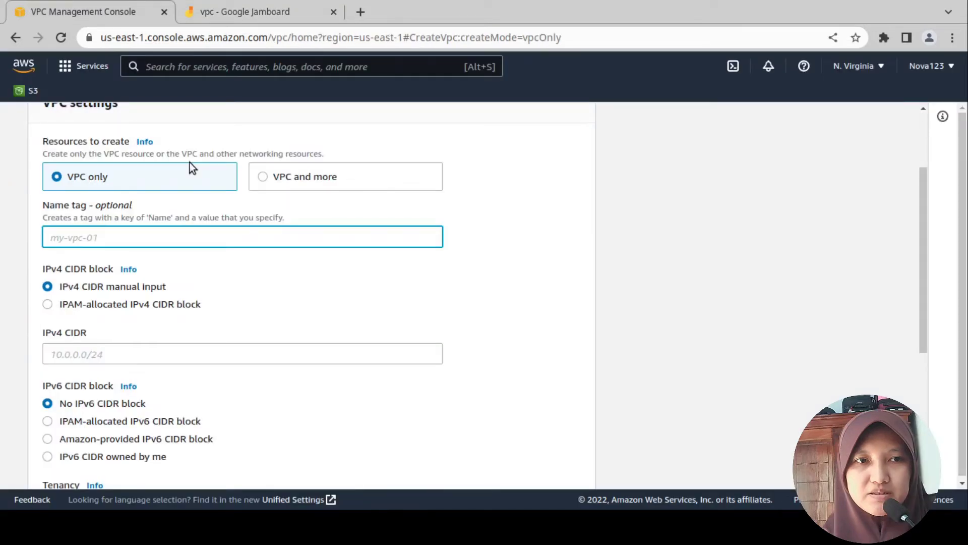
type("LAB VPC")
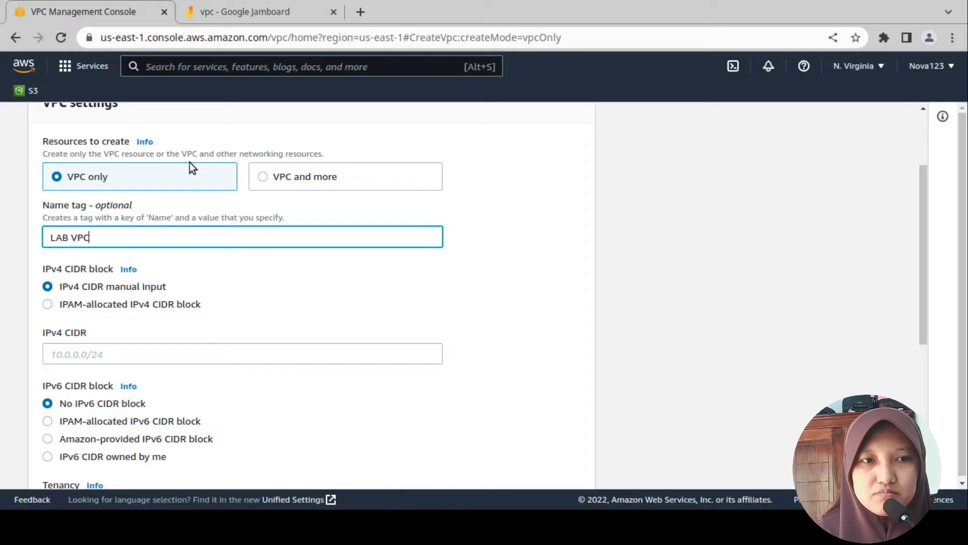
left_click(496, 396)
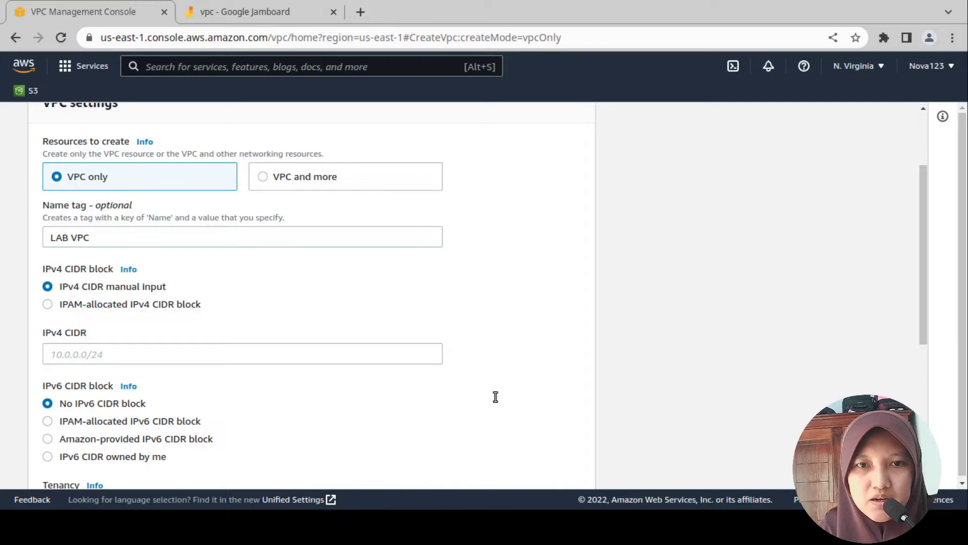
Set the new VPC's IPv4 CIDR block to 10.0.0.0/16 and create the VPC.
scroll(496, 397, "down", 5)
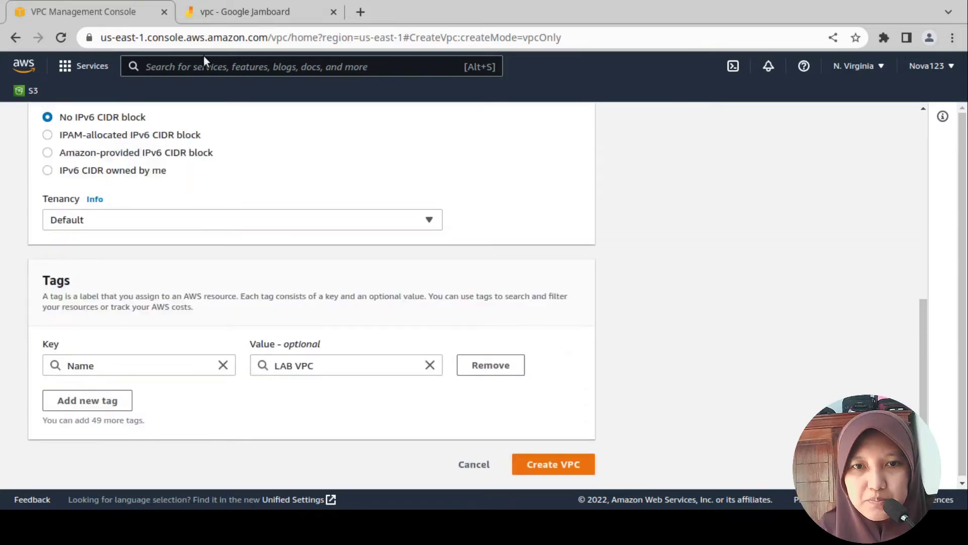
scroll(197, 235, "up", 1)
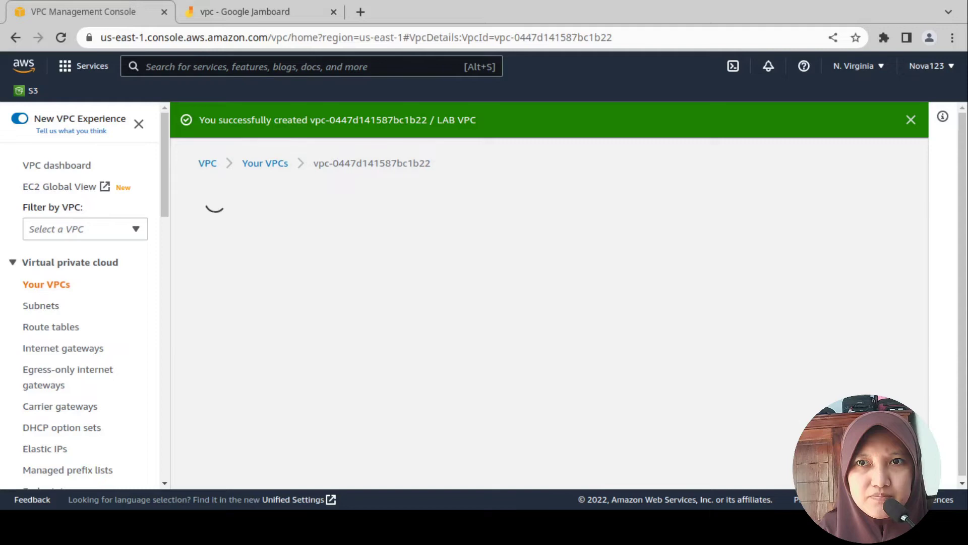
Select only LAB VPC in the VPC list, enable its DNS hostnames and save the setting.
left_click(189, 274)
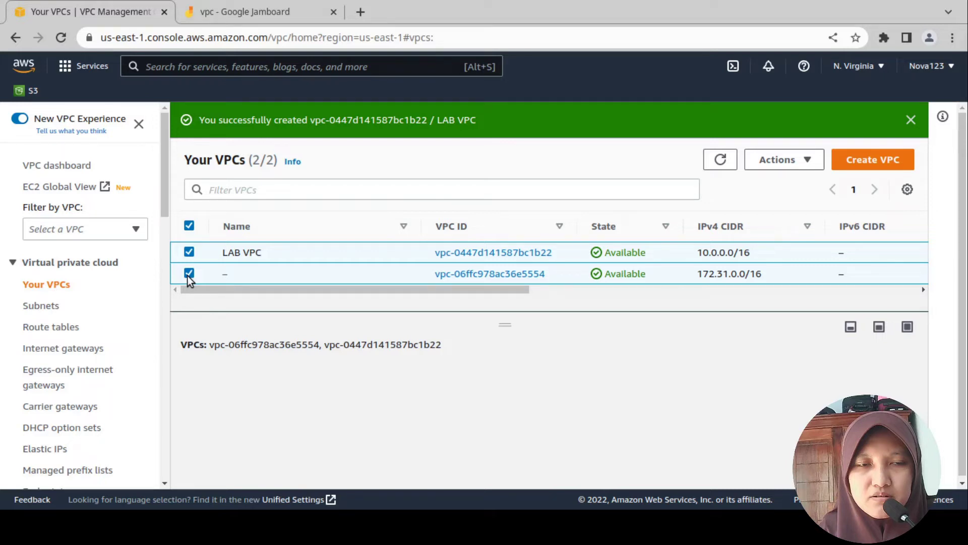
left_click(189, 273)
left_click(189, 252)
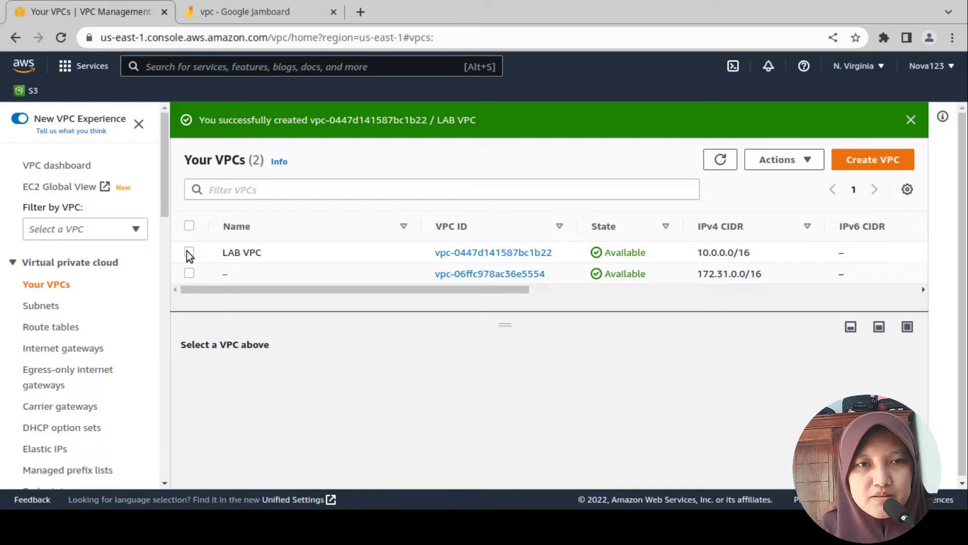
left_click(189, 252)
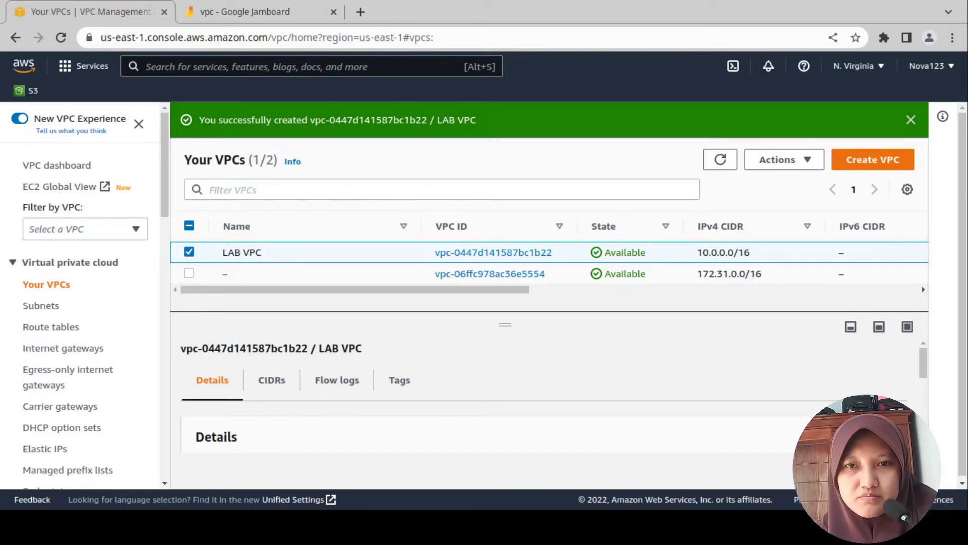
left_click(782, 159)
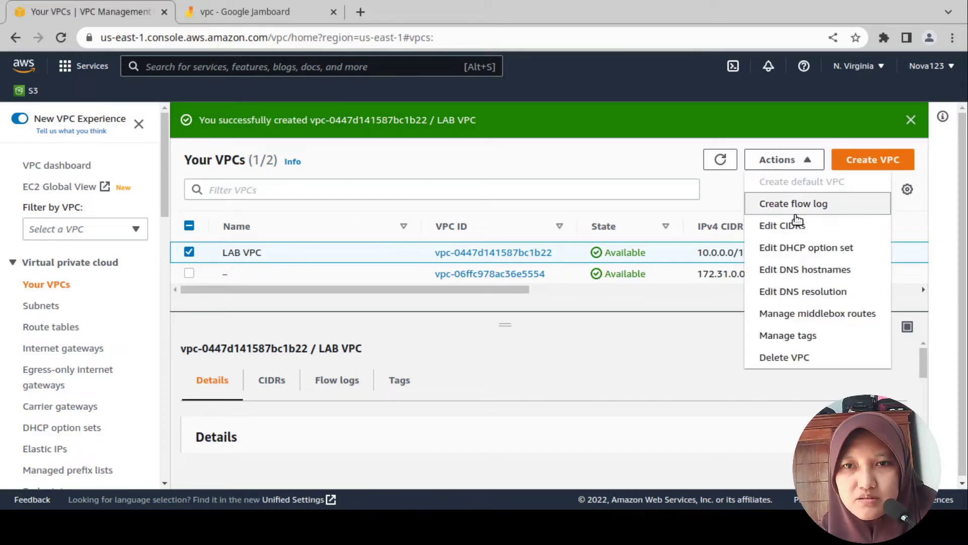
left_click(829, 272)
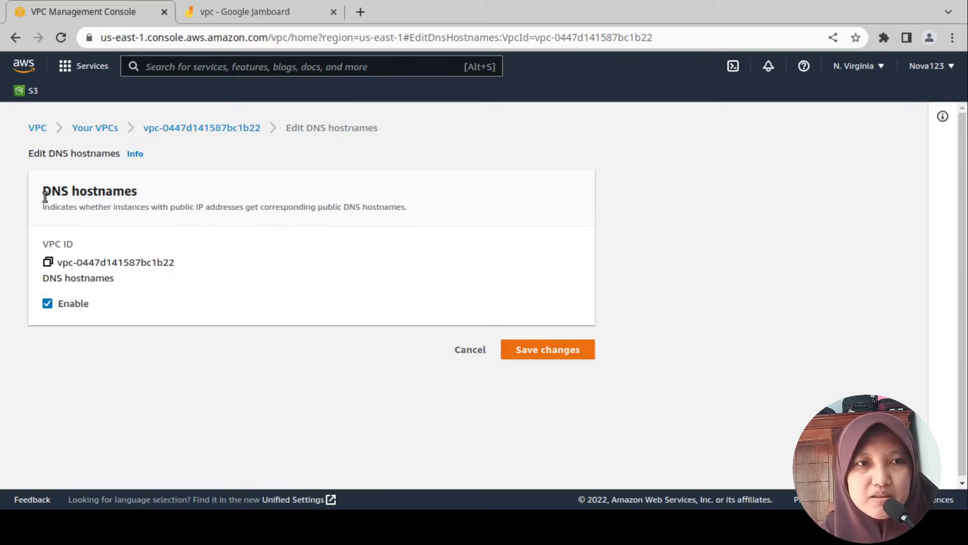
left_click_drag(42, 192, 137, 191)
left_click(74, 205)
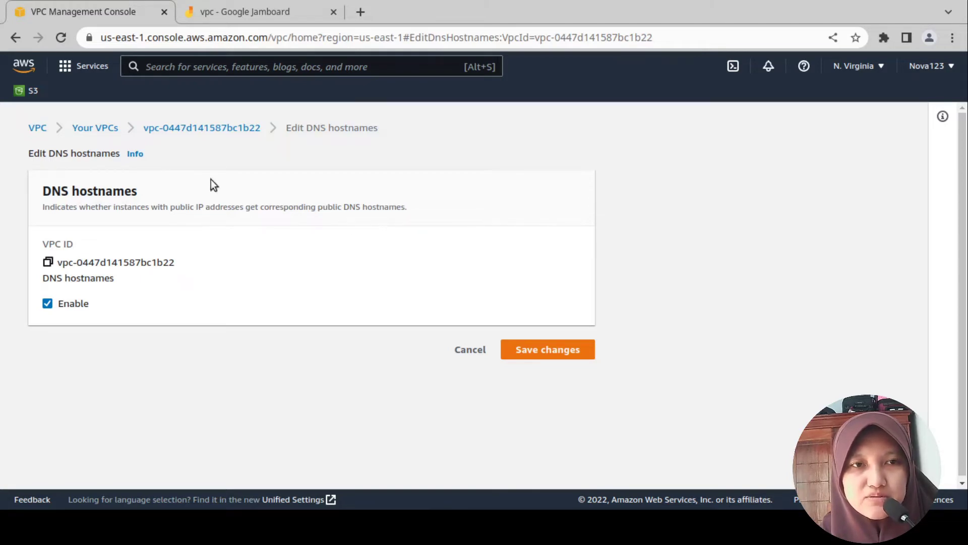
left_click(587, 349)
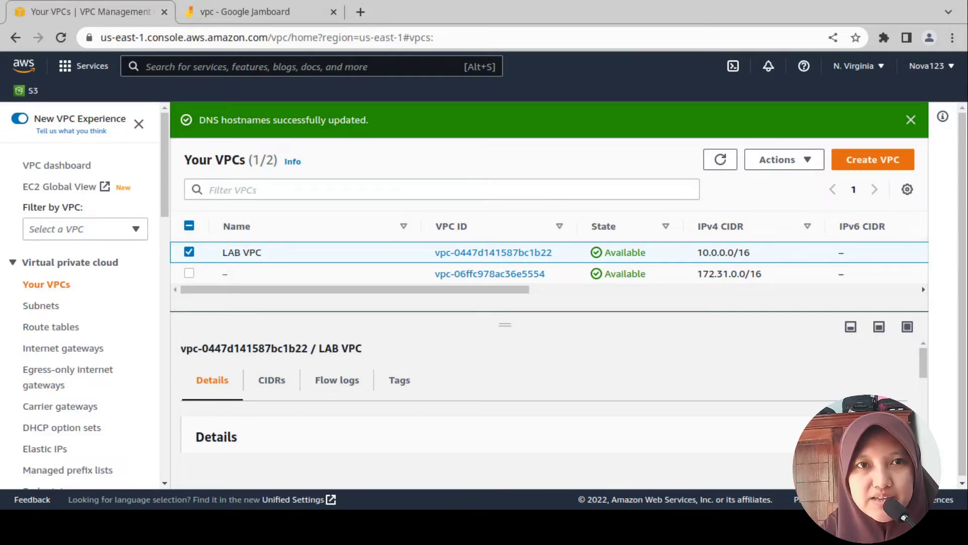
Consult the network diagram and review the list of available AWS regions.
left_click(226, 12)
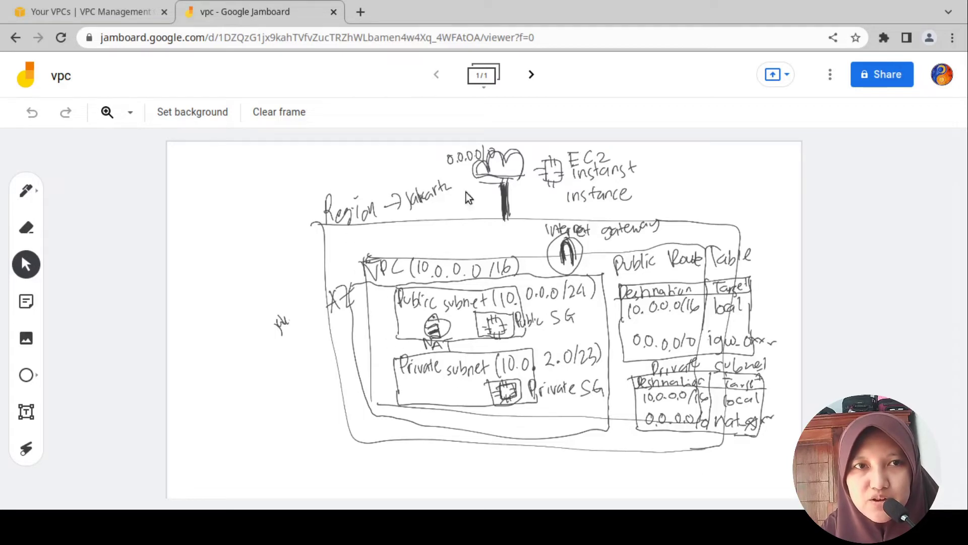
left_click(84, 12)
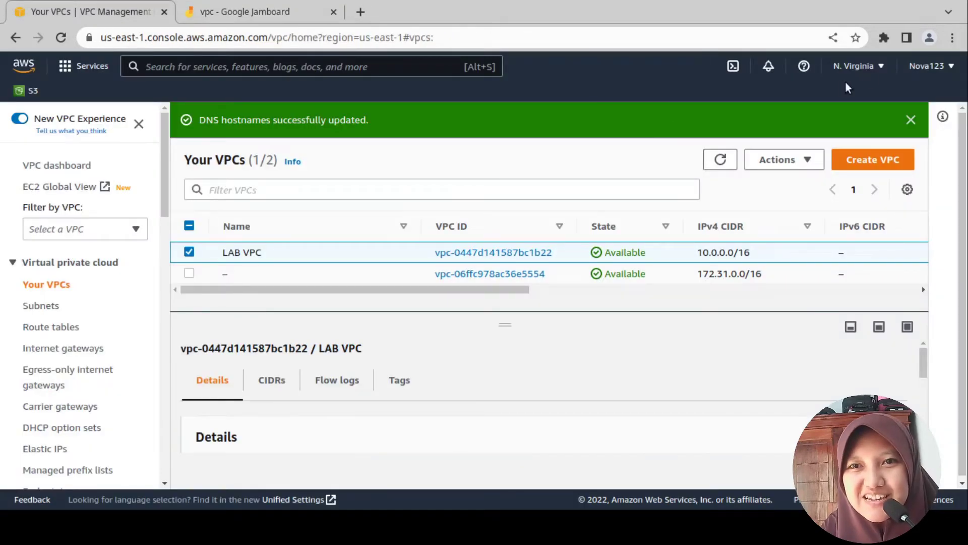
left_click(876, 71)
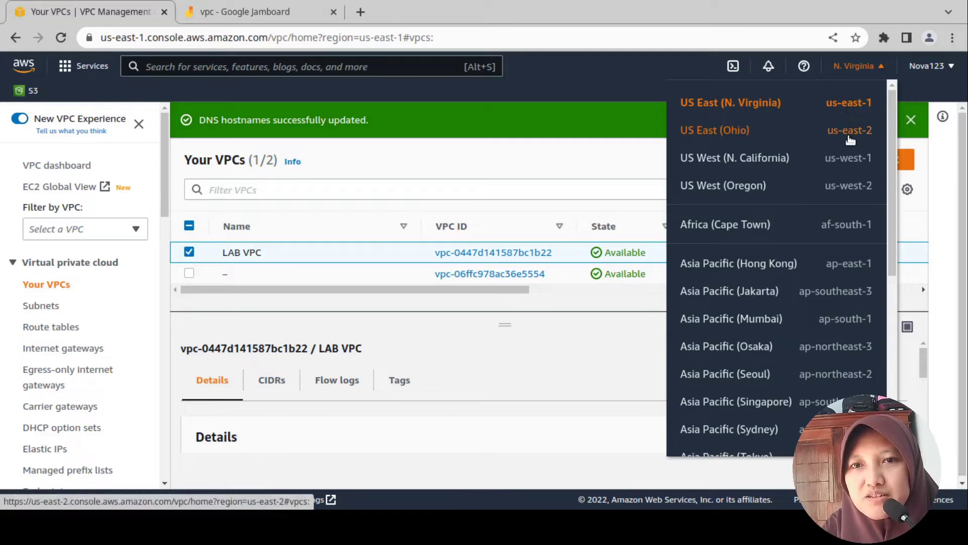
scroll(846, 225, "down", 1)
scroll(852, 237, "down", 1)
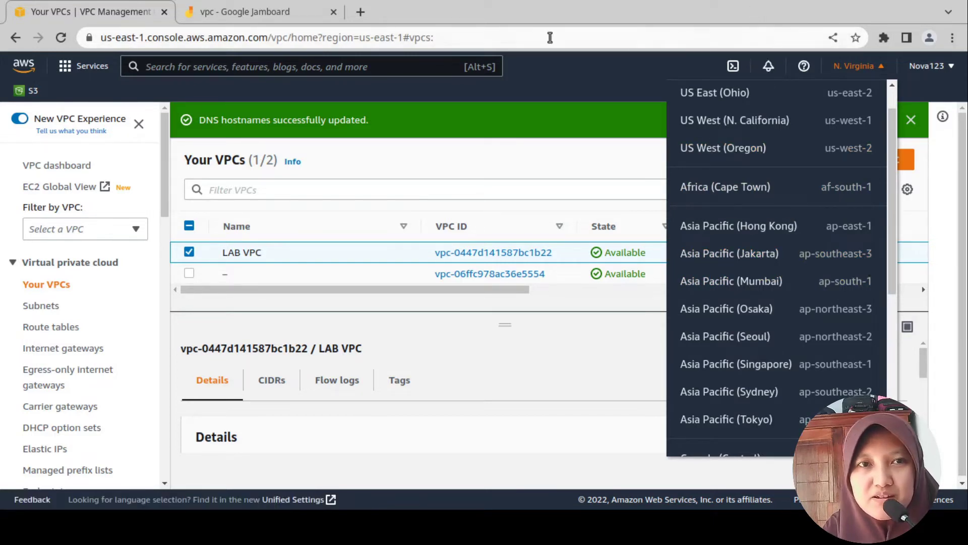
left_click(852, 62)
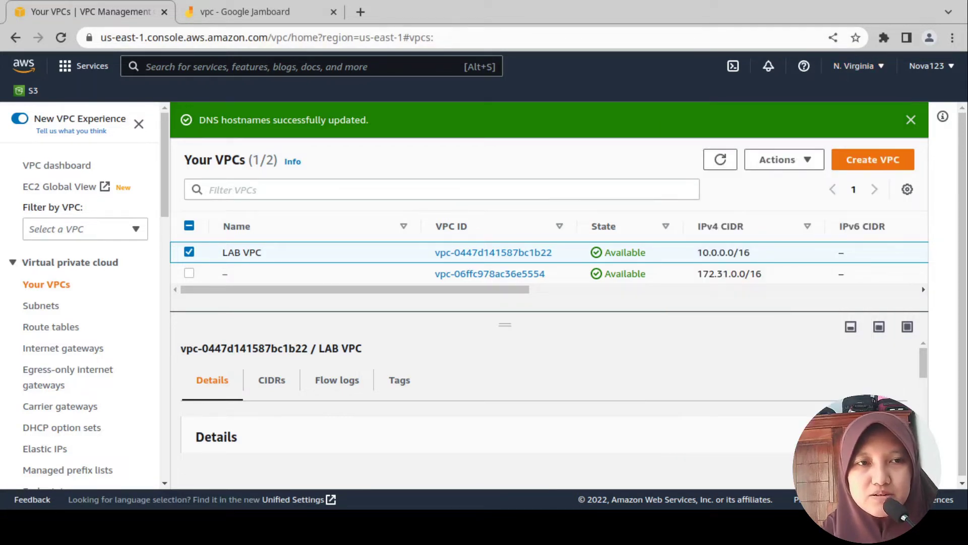
Open the subnet list, check it against the network diagram, and start a new subnet in LAB VPC.
left_click(40, 305)
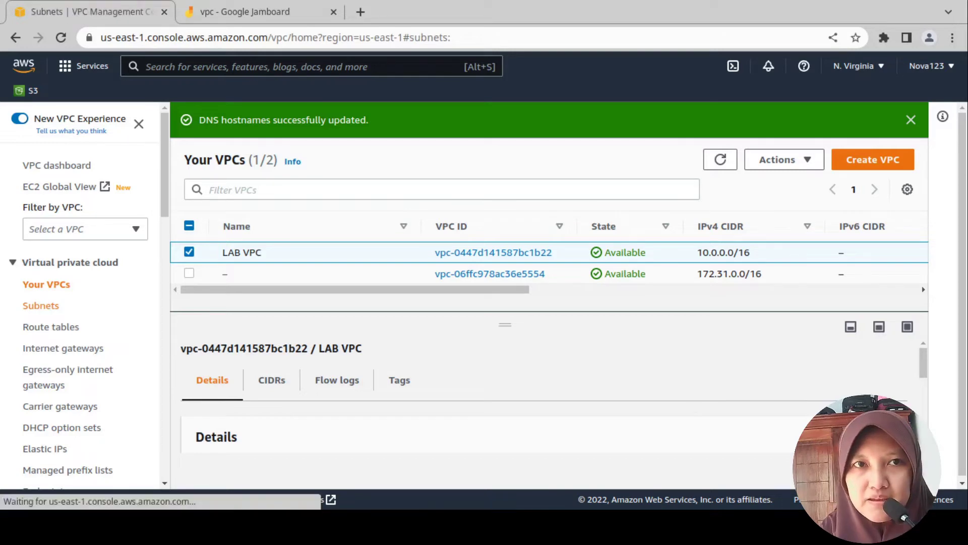
key("ctrl+Tab")
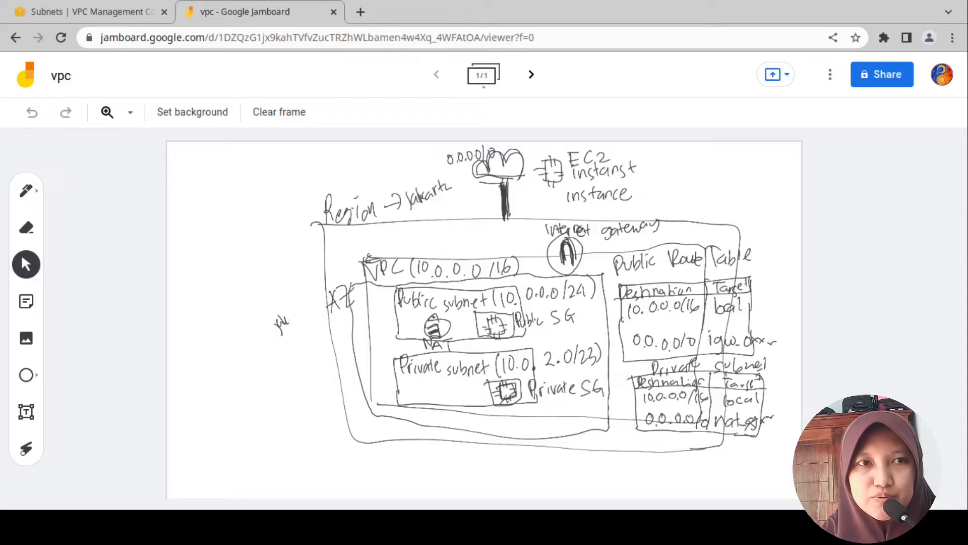
left_click(96, 11)
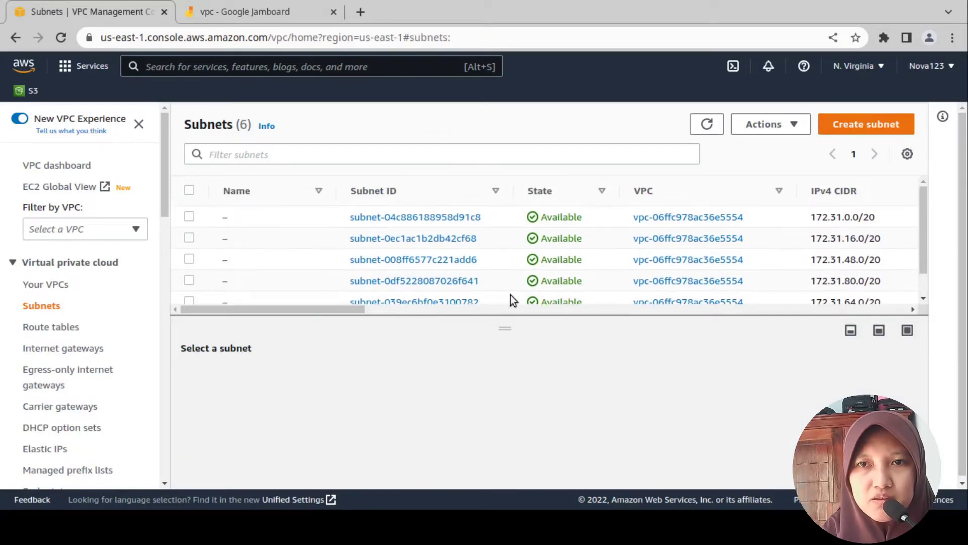
scroll(842, 272, "down", 2)
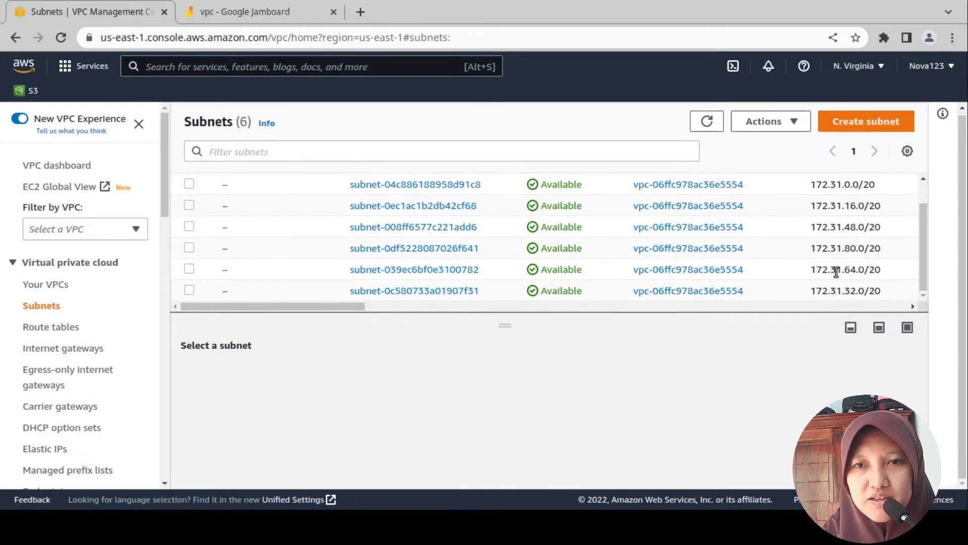
scroll(837, 269, "up", 2)
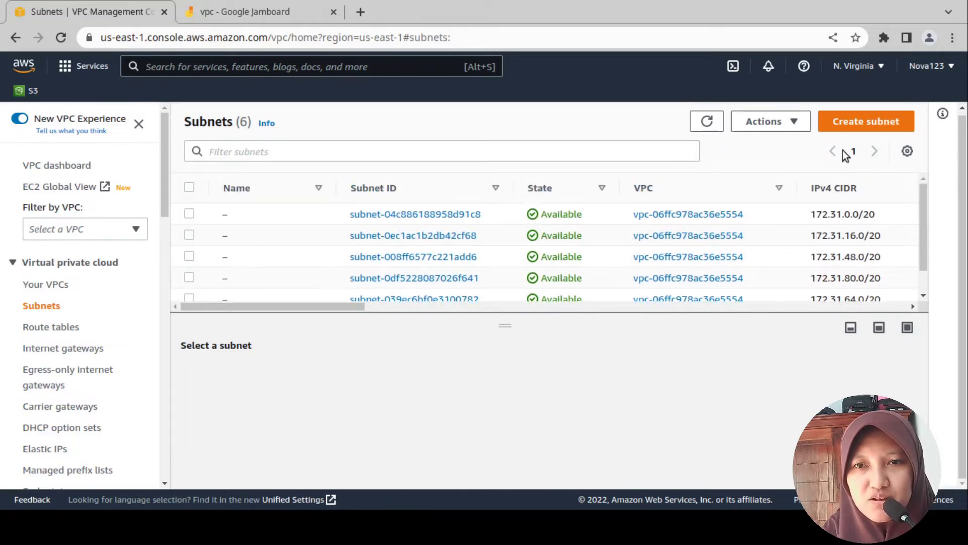
left_click(856, 124)
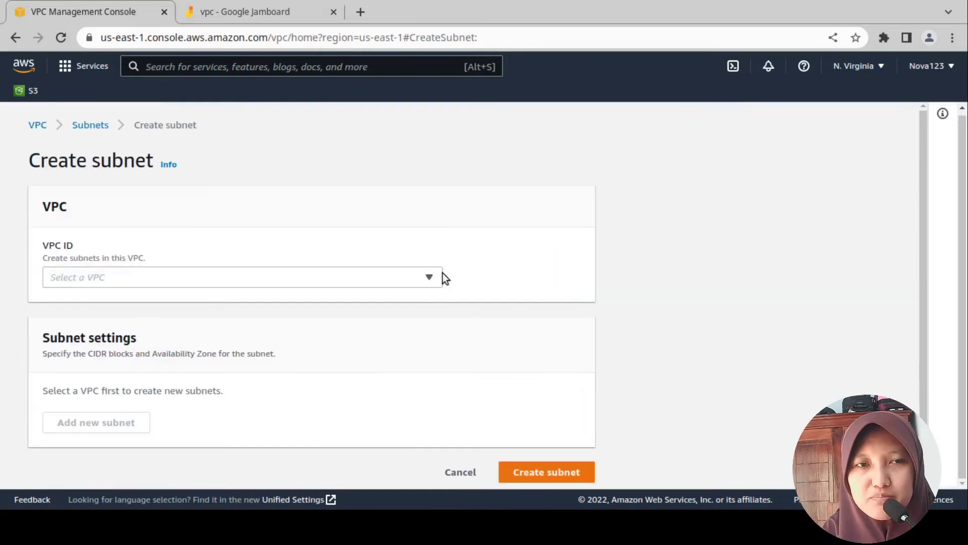
left_click(338, 285)
left_click(276, 334)
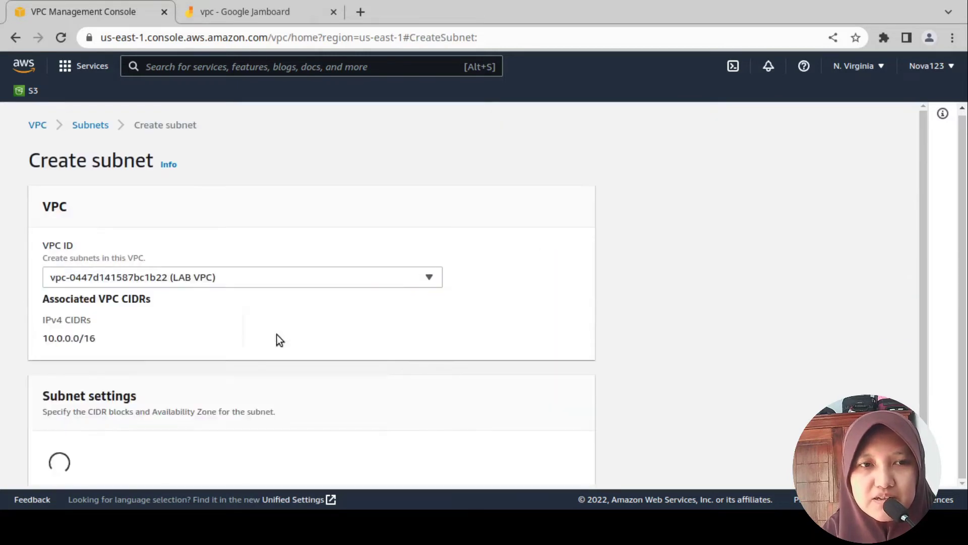
Name the new subnet Public Subnet.
scroll(276, 335, "down", 3)
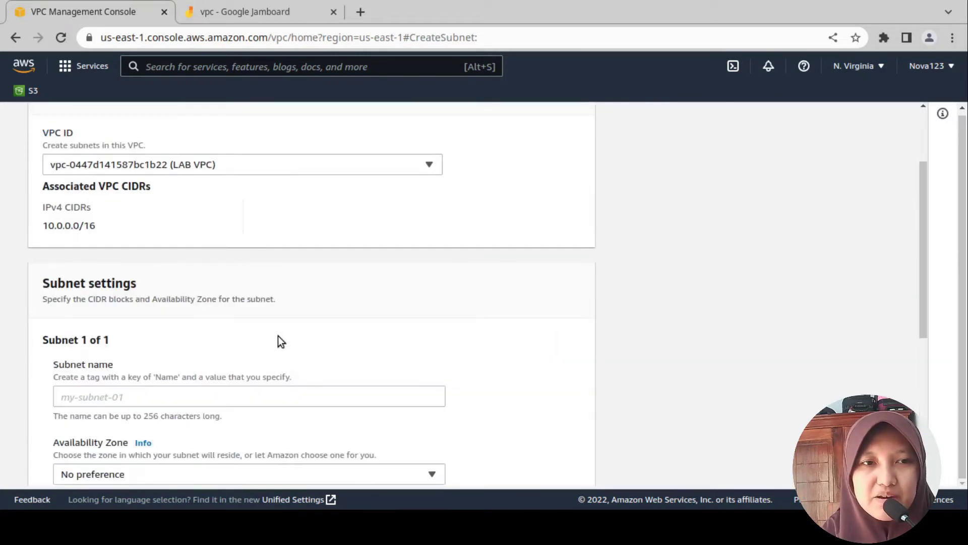
left_click(135, 363)
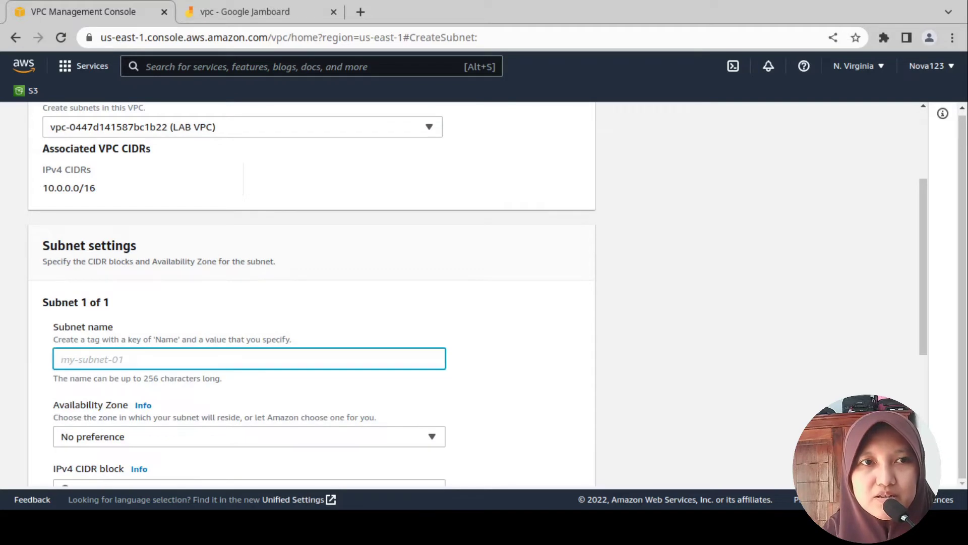
left_click(135, 359)
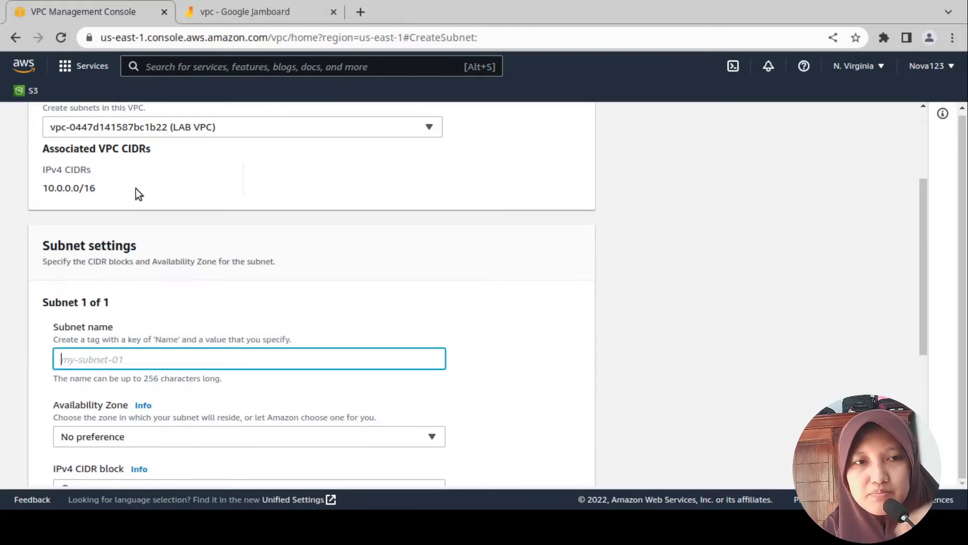
type("Publi")
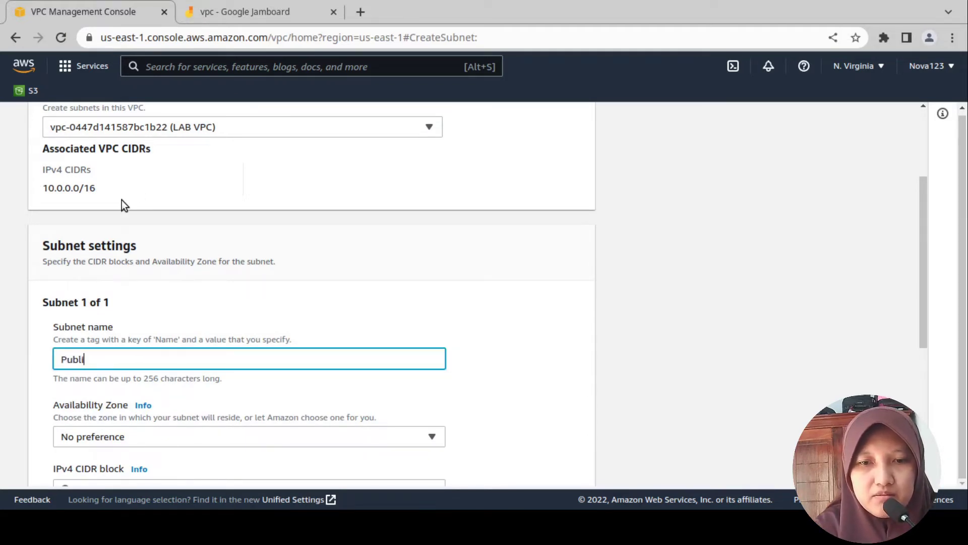
type("c Subnet")
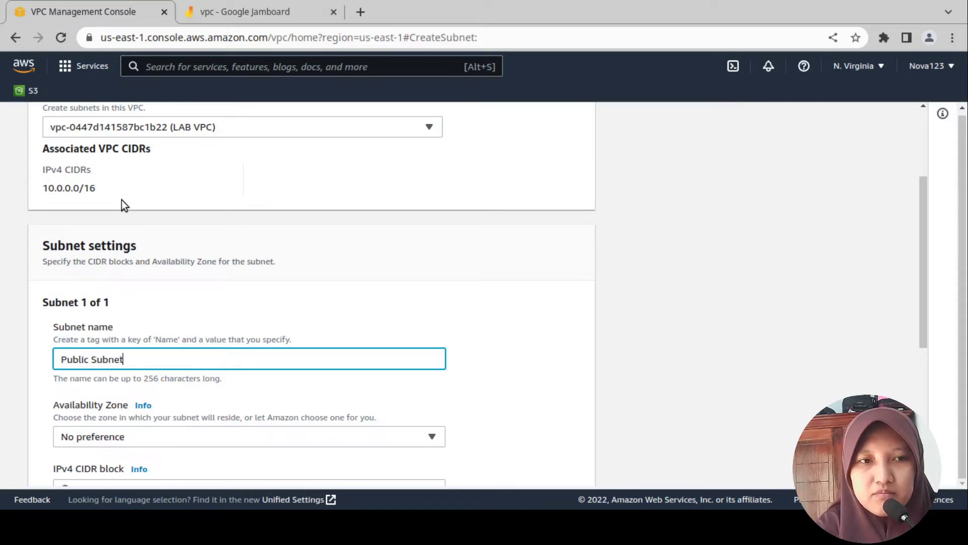
Review the availability zones offered for the subnet and compare them with the region list.
scroll(171, 394, "down", 1)
left_click(174, 401)
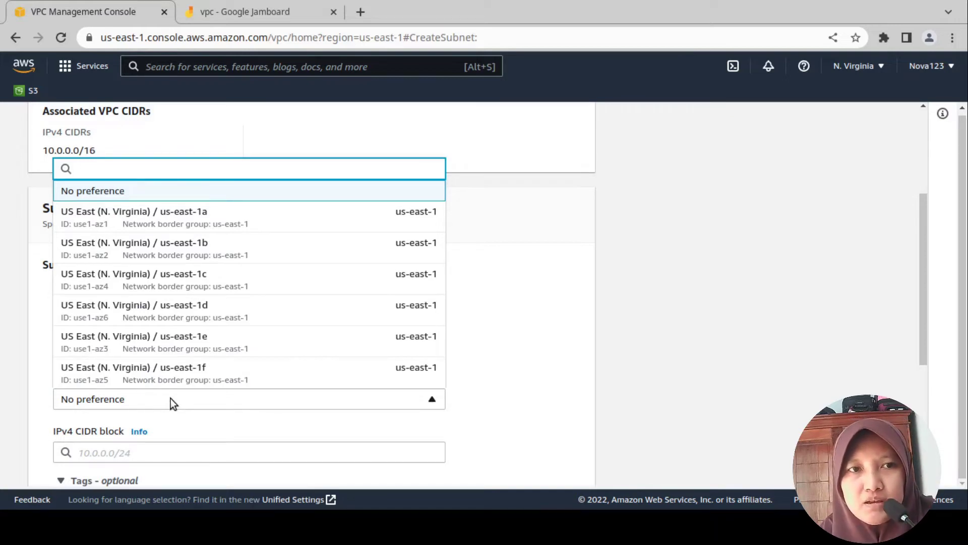
left_click(170, 399)
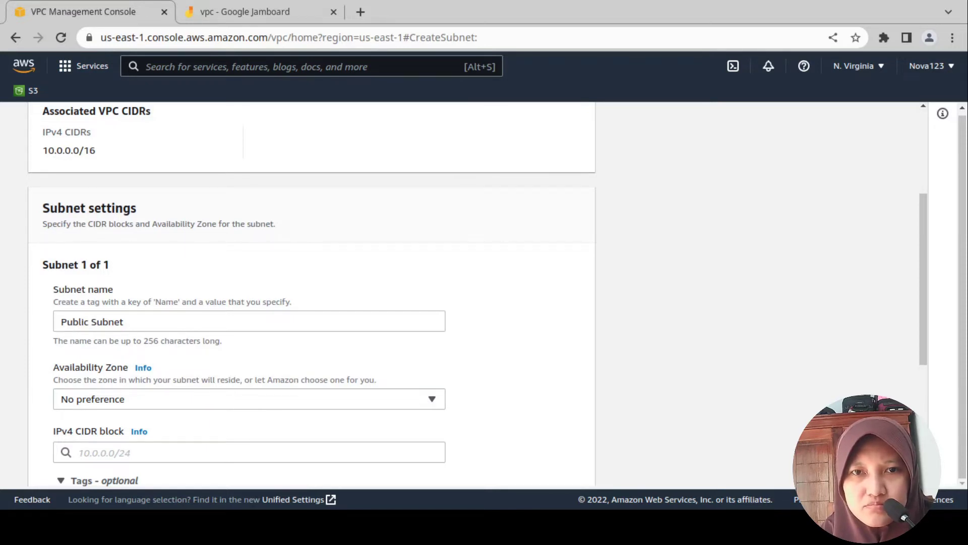
left_click(835, 68)
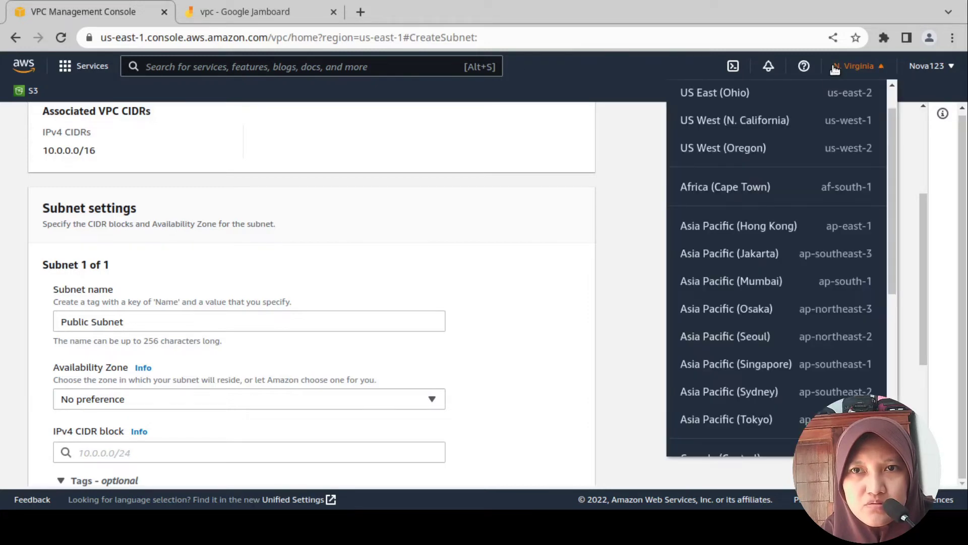
scroll(902, 180, "up", 2)
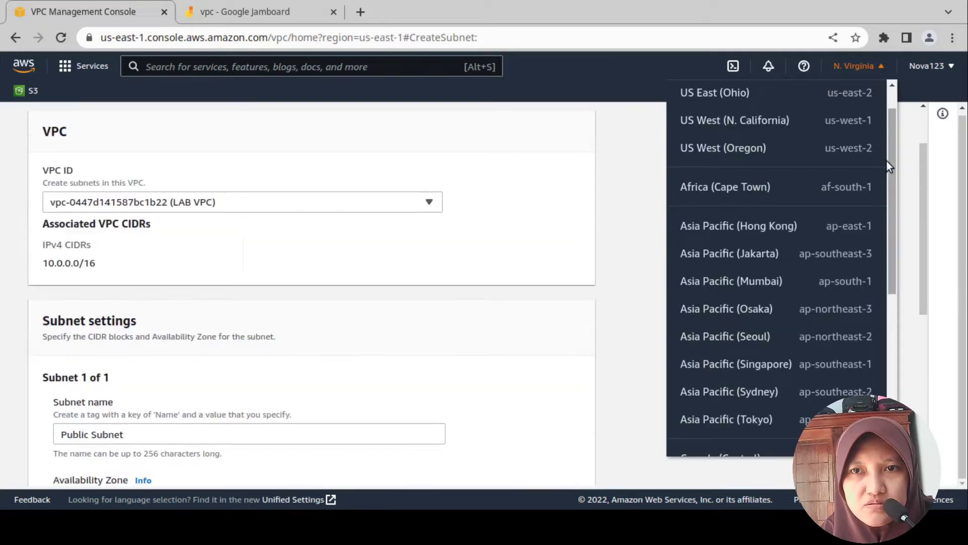
scroll(887, 161, "up", 1)
left_click(486, 249)
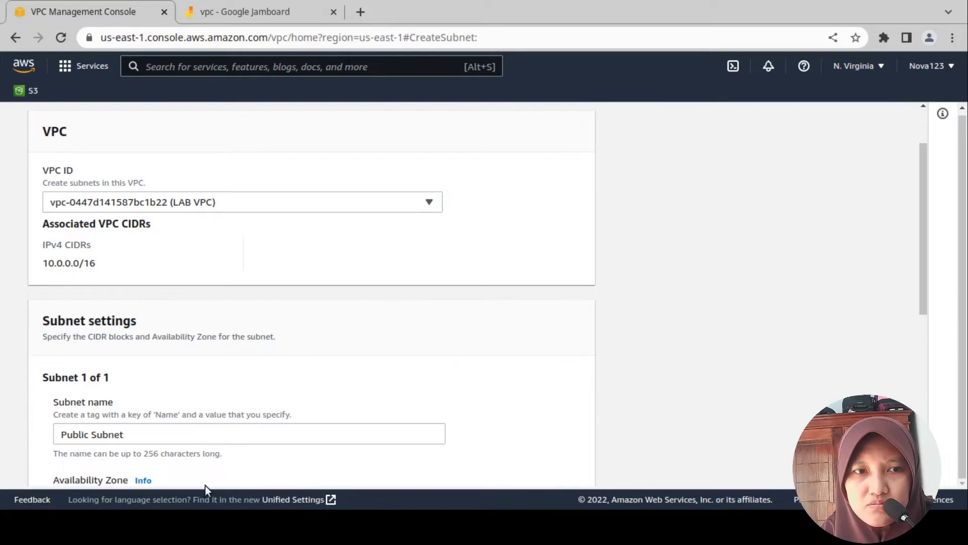
Place Public Subnet in availability zone us-east-1a and set its IPv4 CIDR block to 10.0.0.0/24.
scroll(209, 402, "down", 5)
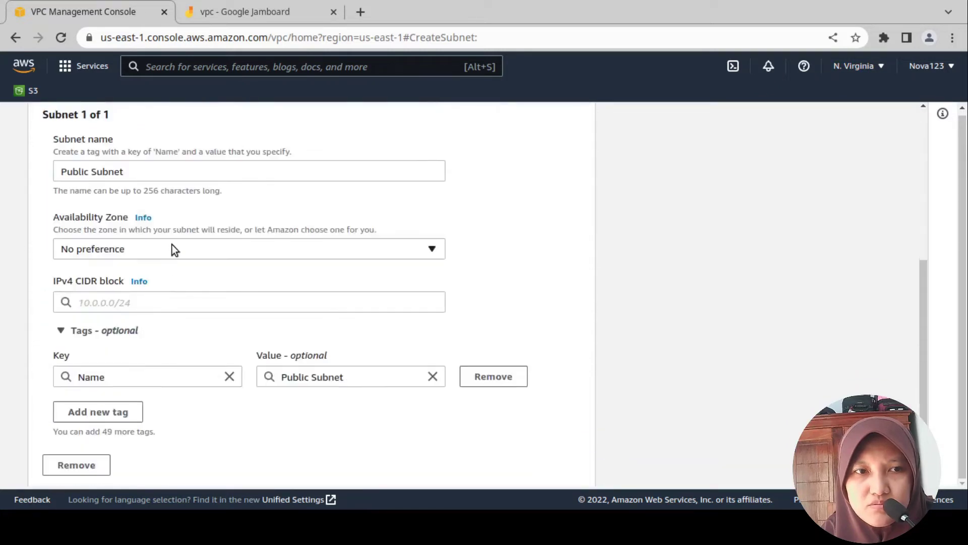
left_click(171, 245)
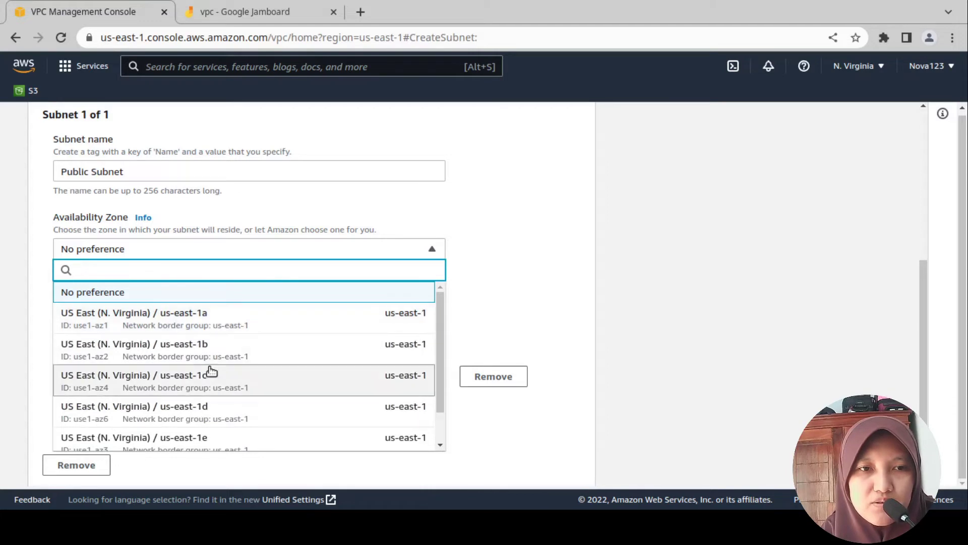
left_click(218, 319)
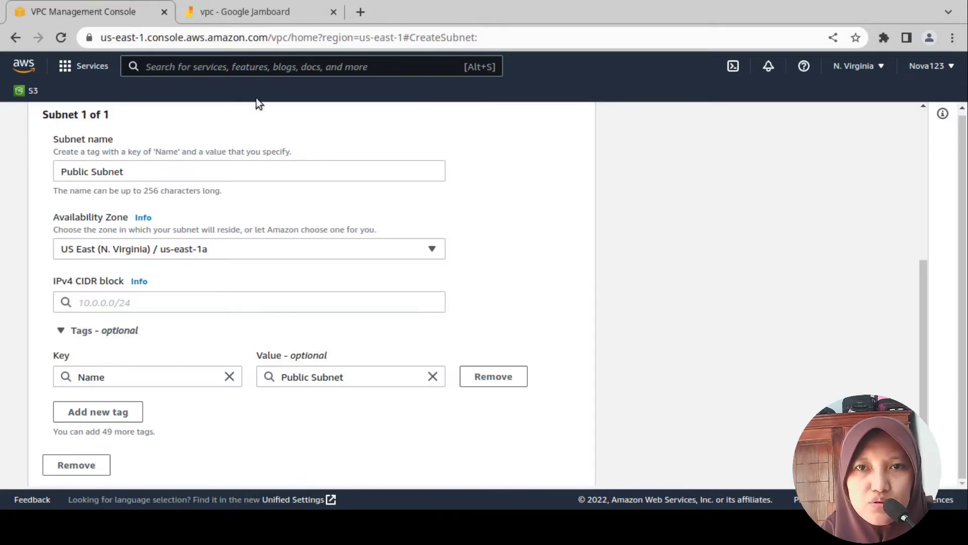
left_click(155, 297)
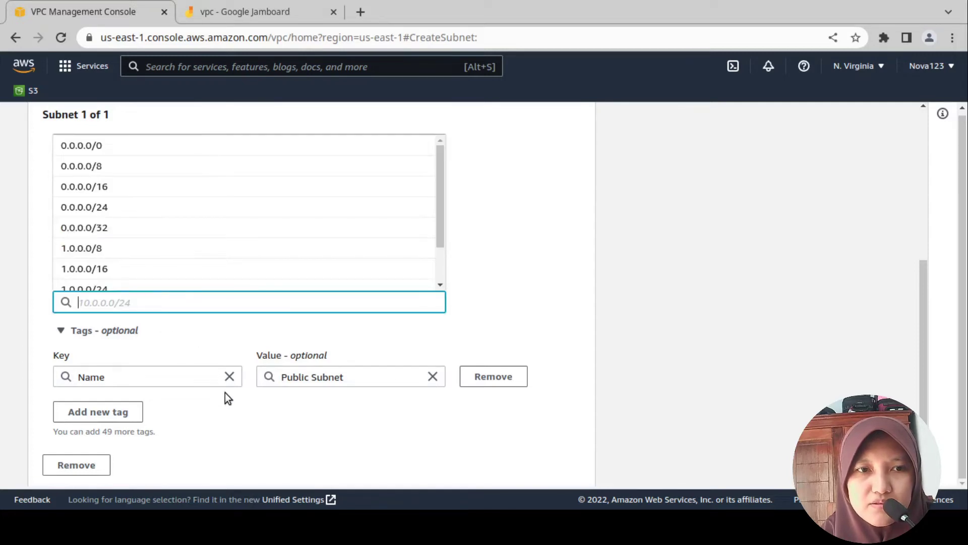
type("10.0.0.0/24")
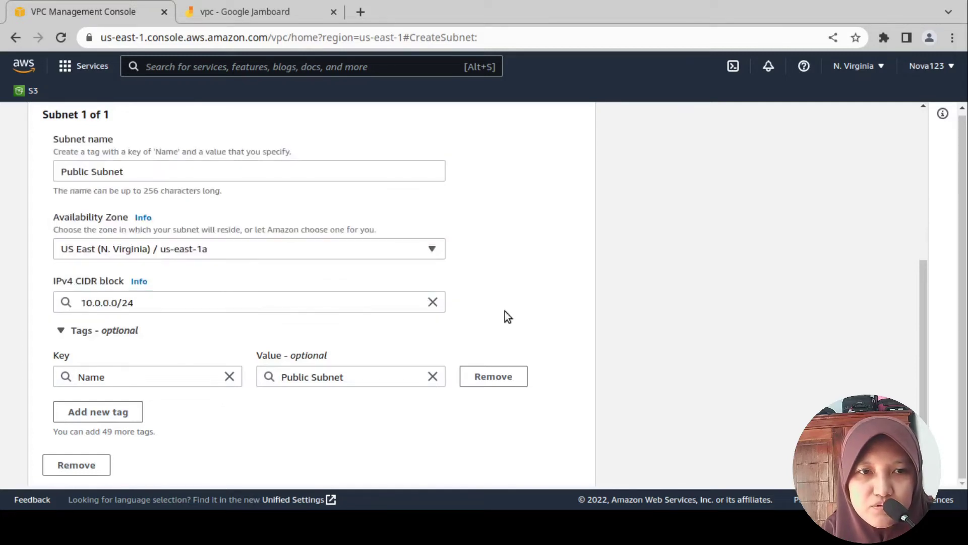
Remove the stray leading space from the IPv4 CIDR block 10.0.0.0/24 and create Public Subnet.
scroll(504, 311, "down", 2)
left_click(567, 461)
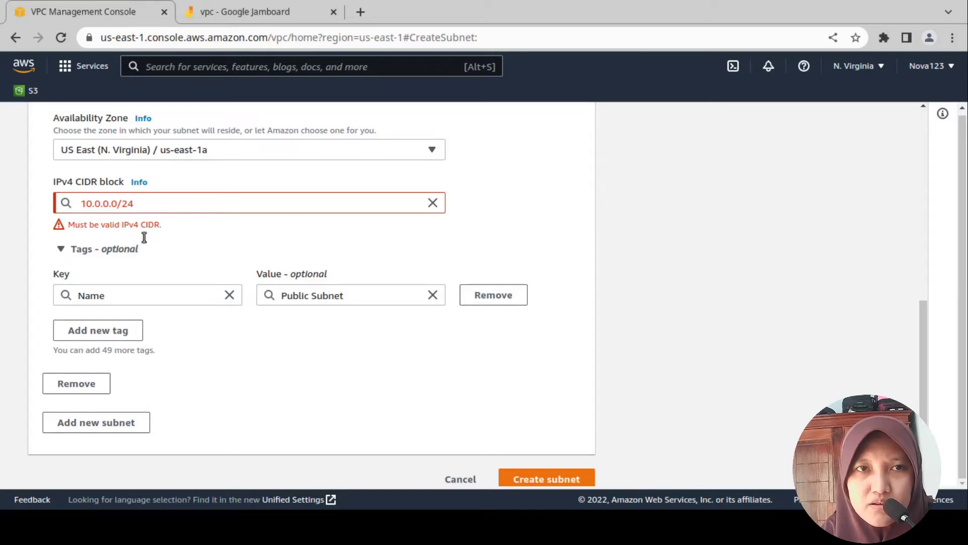
left_click(85, 202)
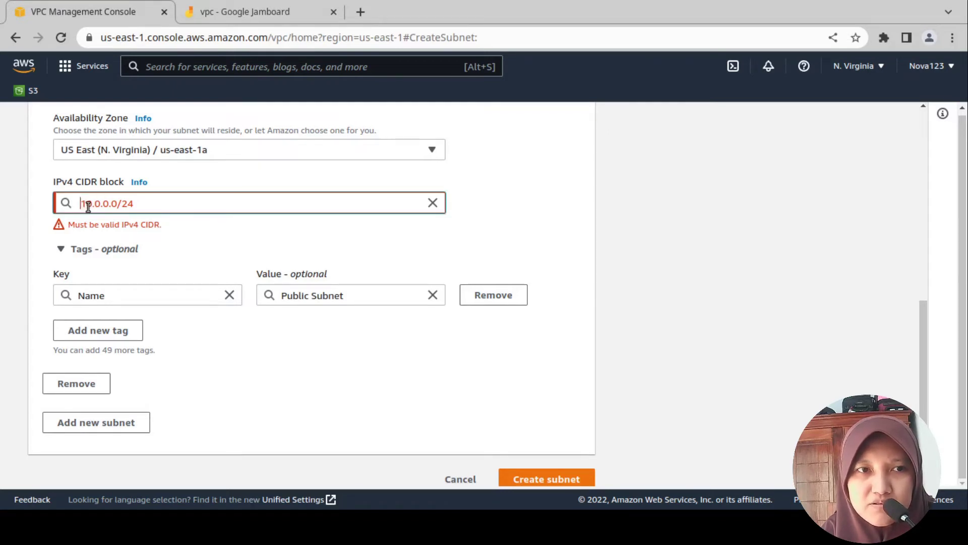
key("Delete")
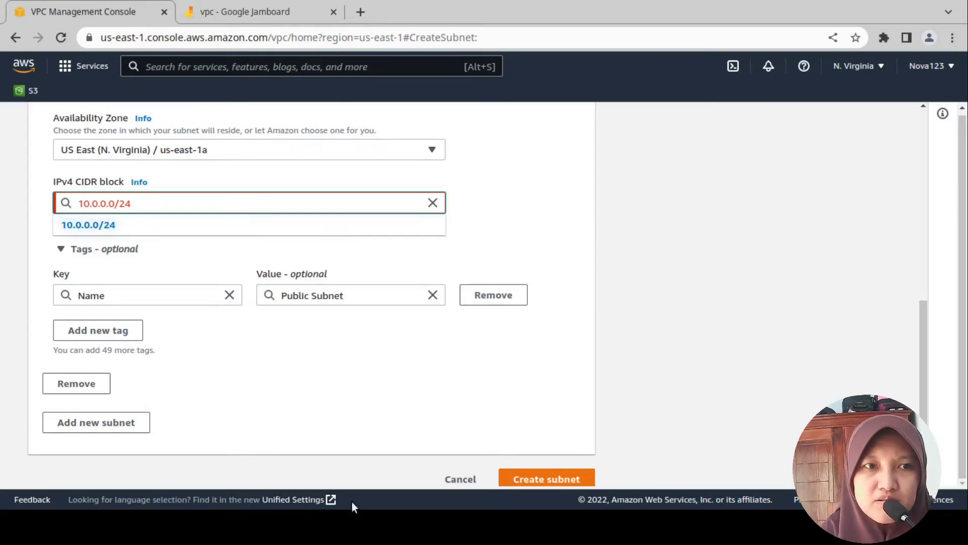
left_click(573, 478)
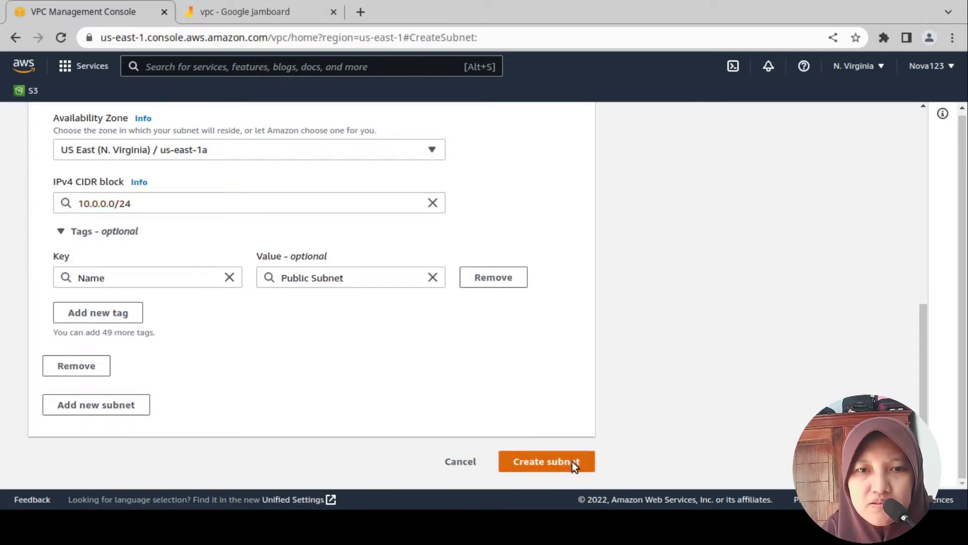
left_click(571, 461)
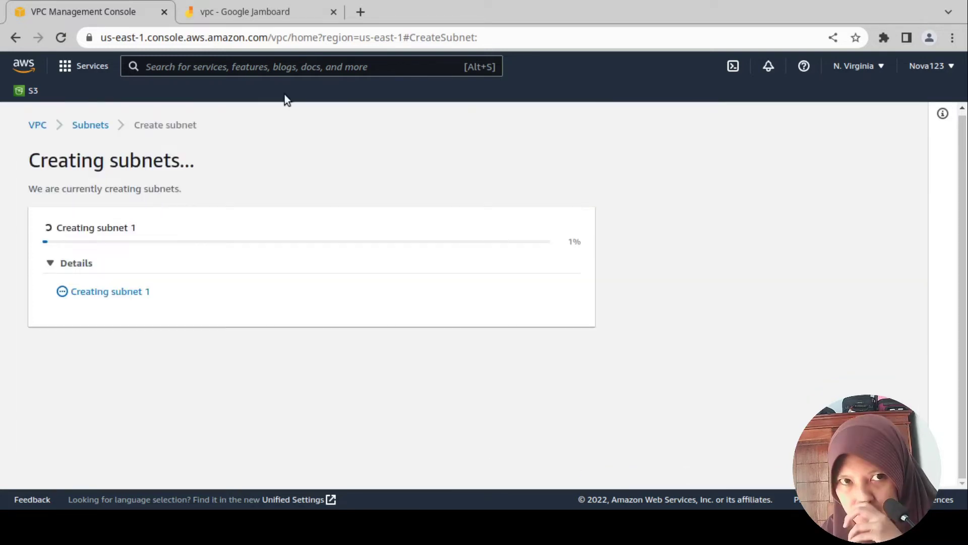
Check the network diagram in Jamboard, return to the AWS console, and enable auto-assign public IPv4 address for Public Subnet.
left_click(240, 12)
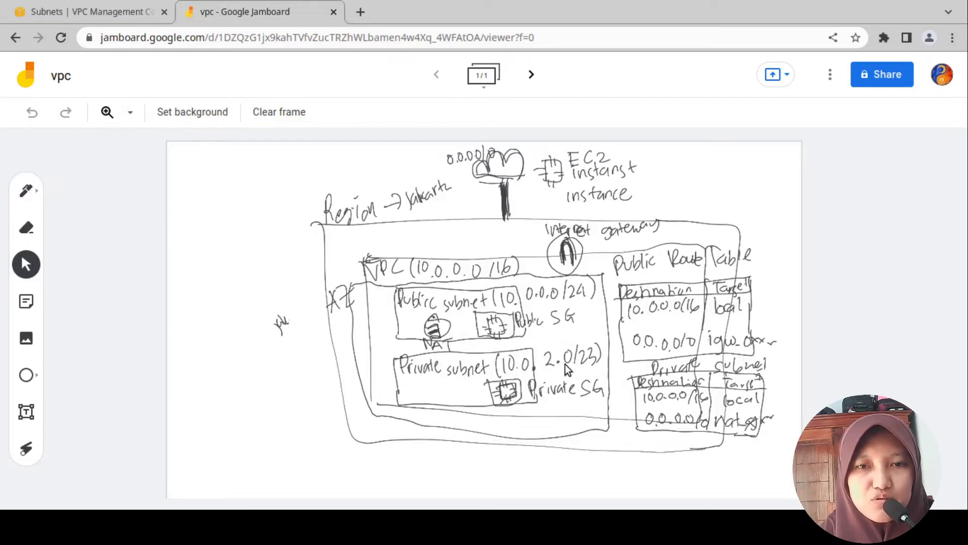
left_click(95, 13)
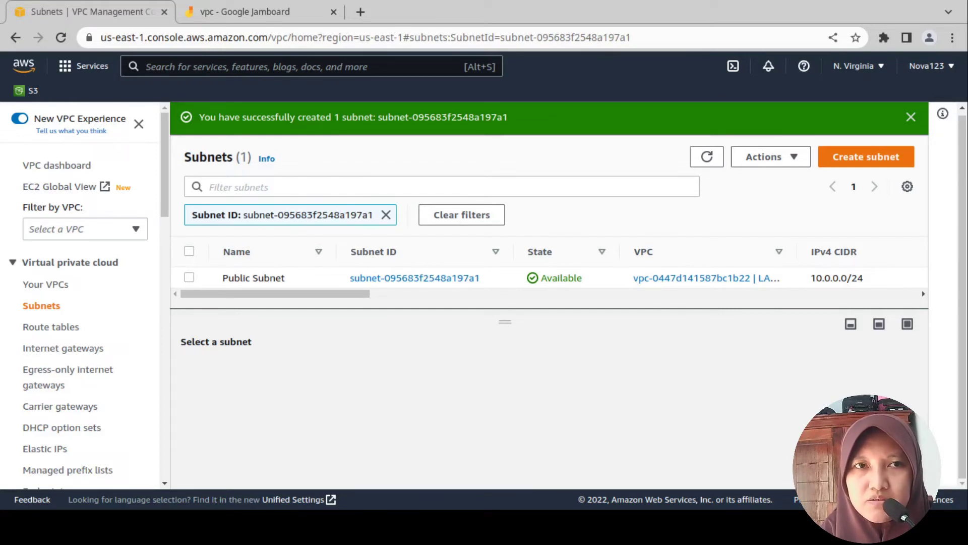
left_click(189, 277)
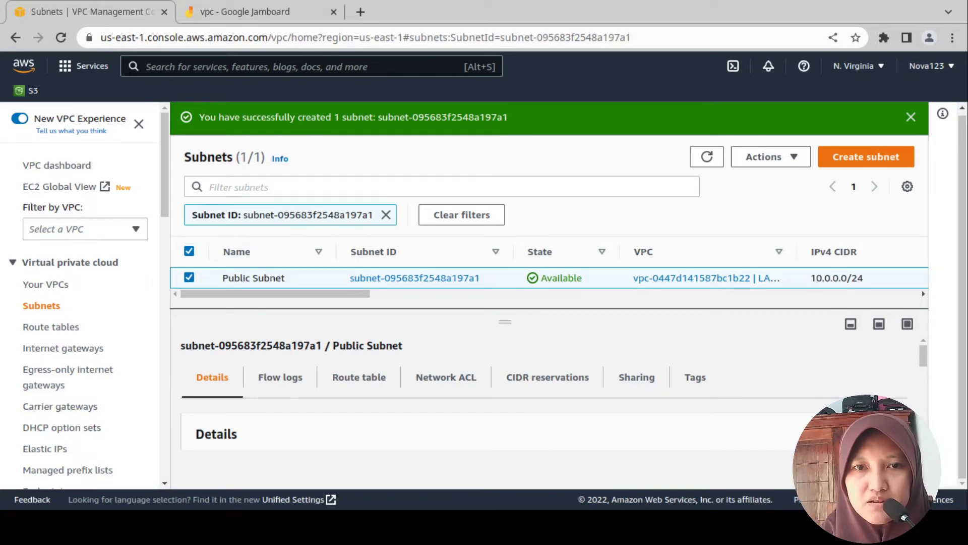
left_click(785, 160)
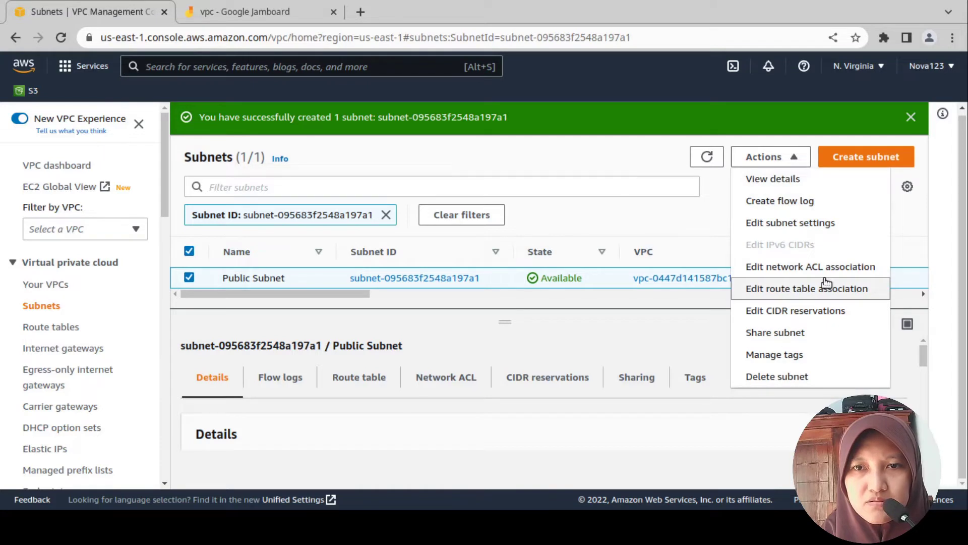
left_click(818, 221)
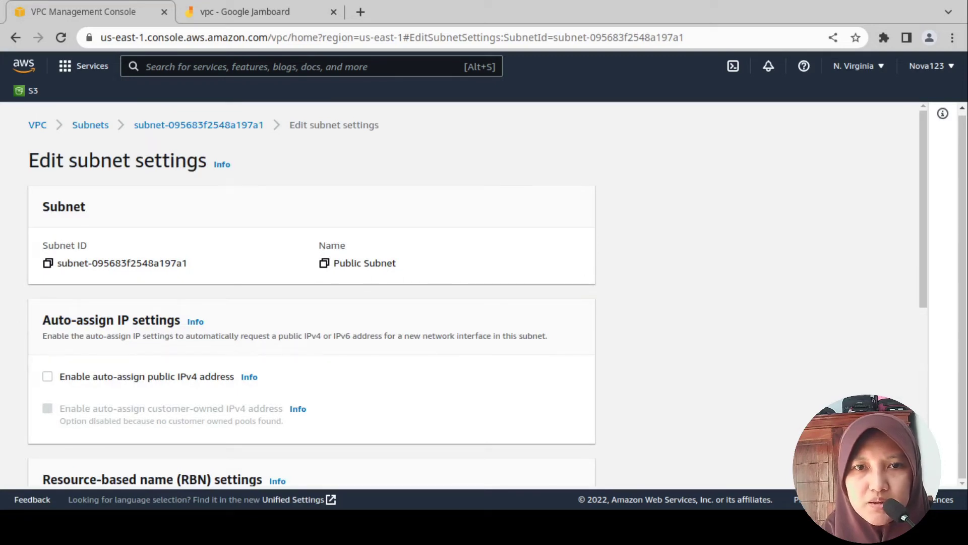
left_click(86, 376)
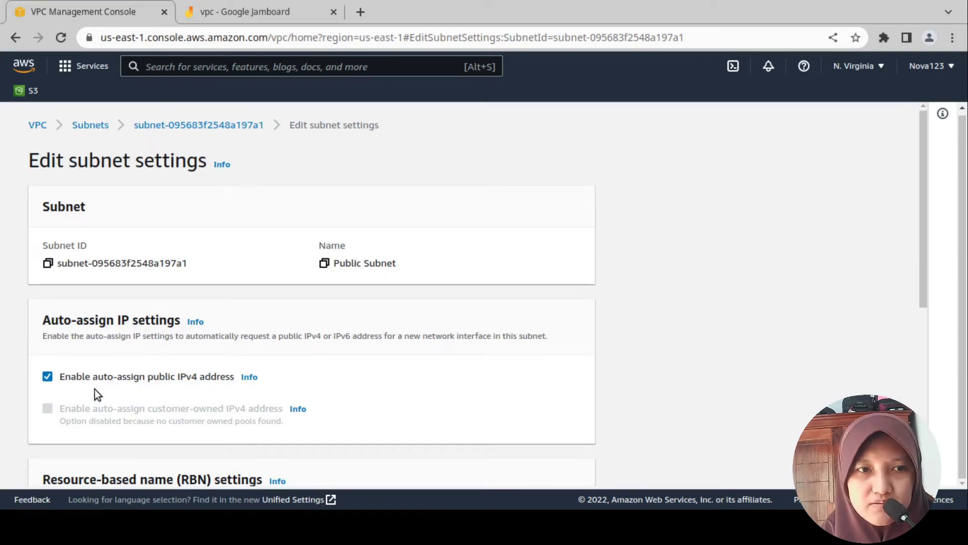
scroll(274, 415, "down", 8)
left_click(569, 444)
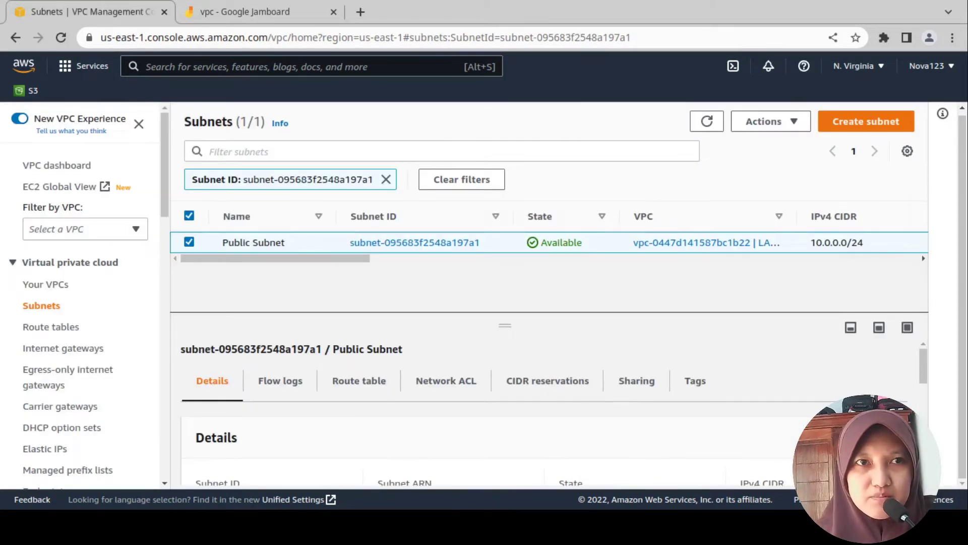
Clear the selection and ID filter in the subnet list and start a new subnet in LAB VPC.
left_click(189, 242)
left_click(394, 179)
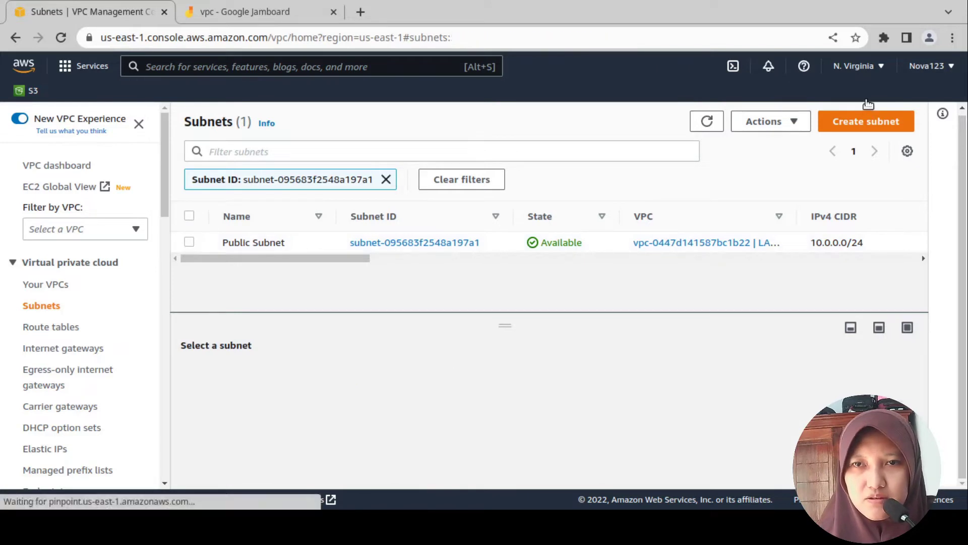
left_click(863, 120)
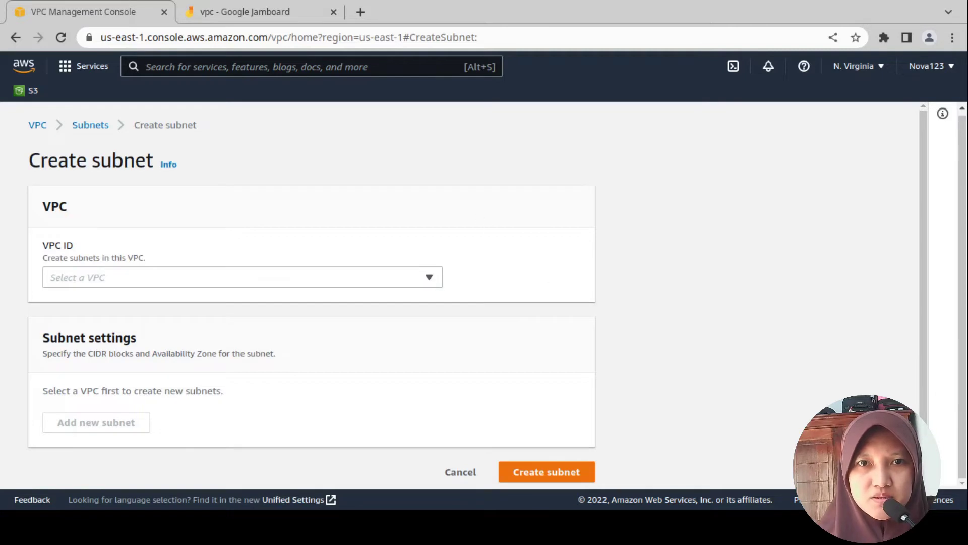
left_click(104, 281)
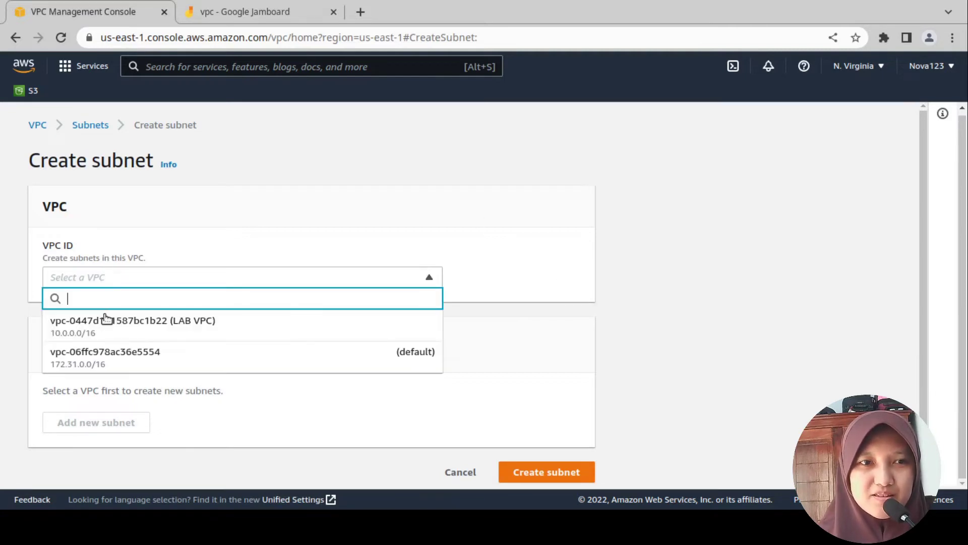
key("Return")
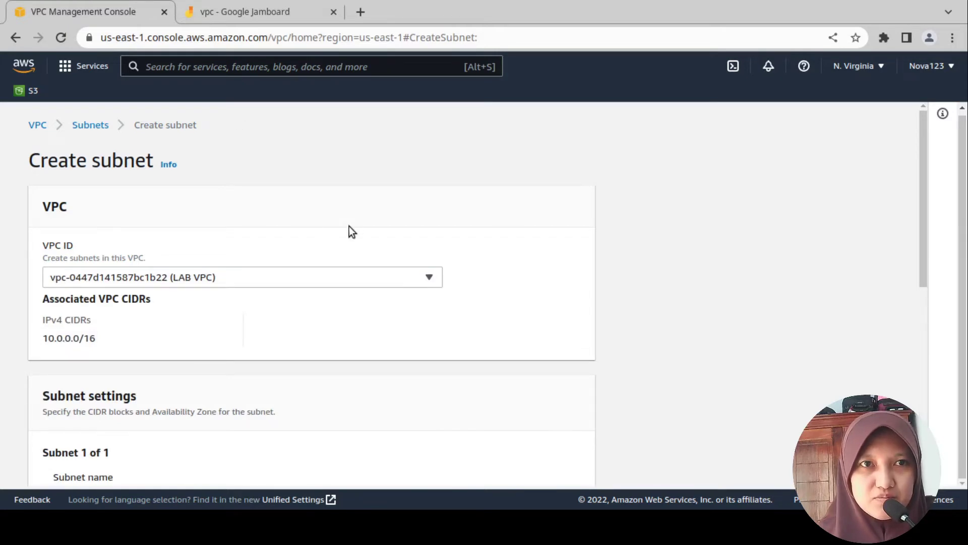
Name the new subnet Private Subnet and place it in availability zone us-east-1a.
scroll(329, 294, "down", 1)
scroll(329, 298, "down", 3)
left_click(155, 358)
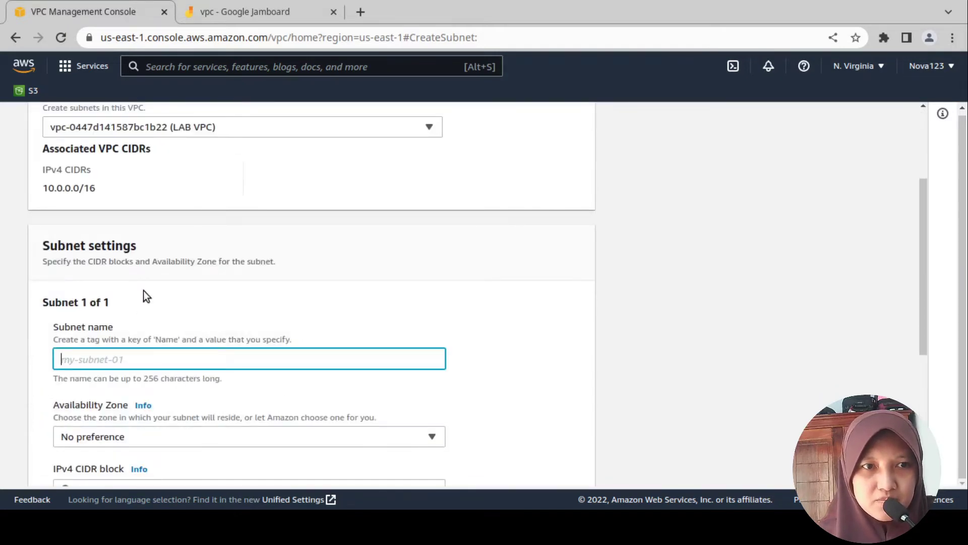
type("Private")
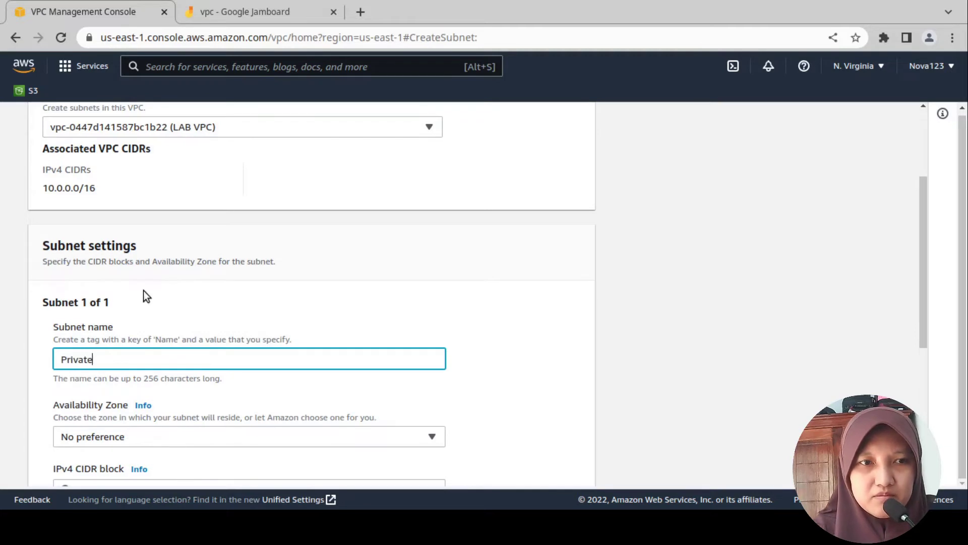
type(" Subnet")
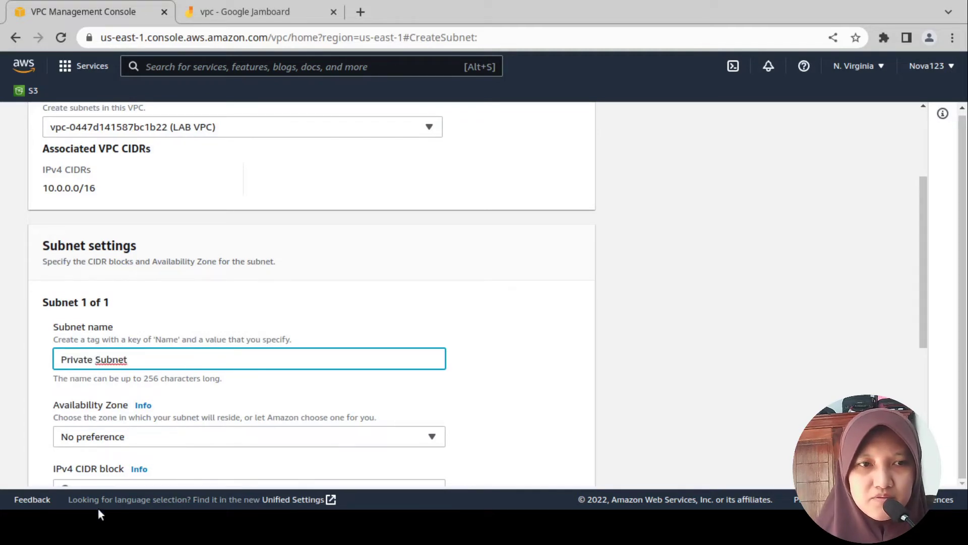
left_click(117, 437)
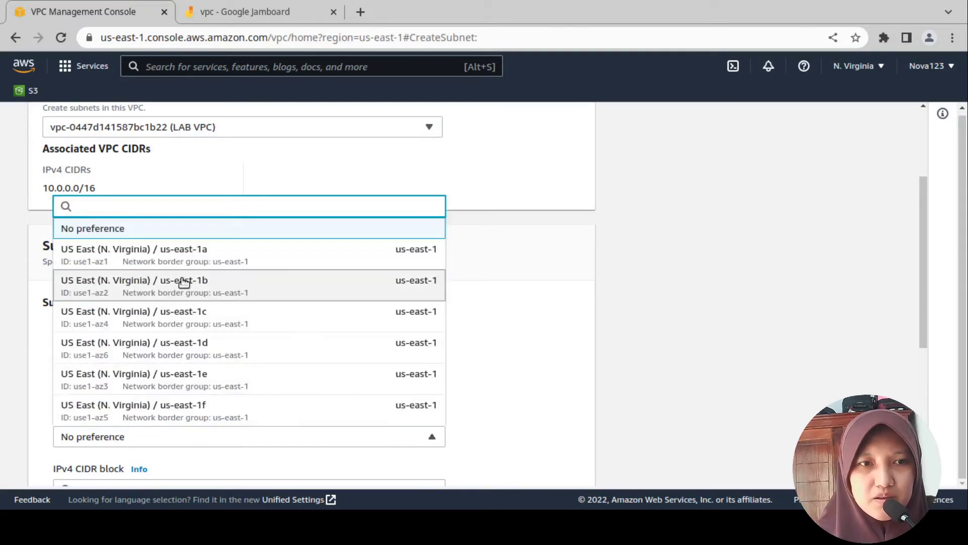
left_click(184, 252)
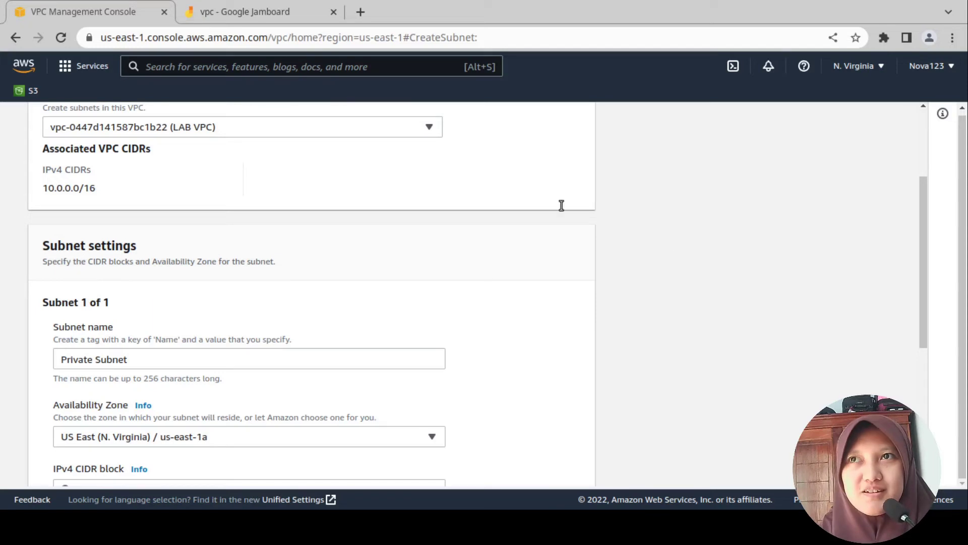
Check the private range in the Jamboard network diagram, then create Private Subnet in the AWS console with IPv4 CIDR block 10.0.2.0/23.
left_click(224, 4)
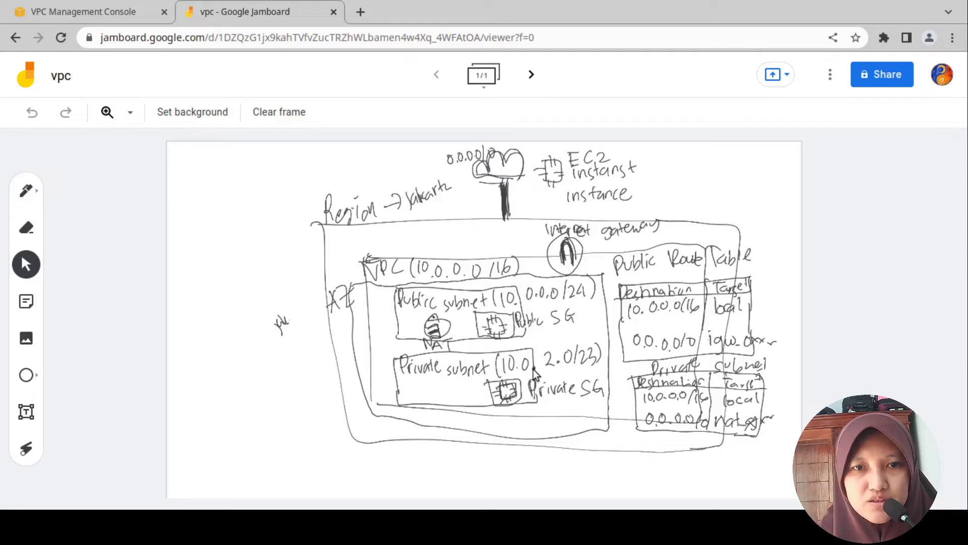
left_click(61, 4)
scroll(178, 393, "down", 4)
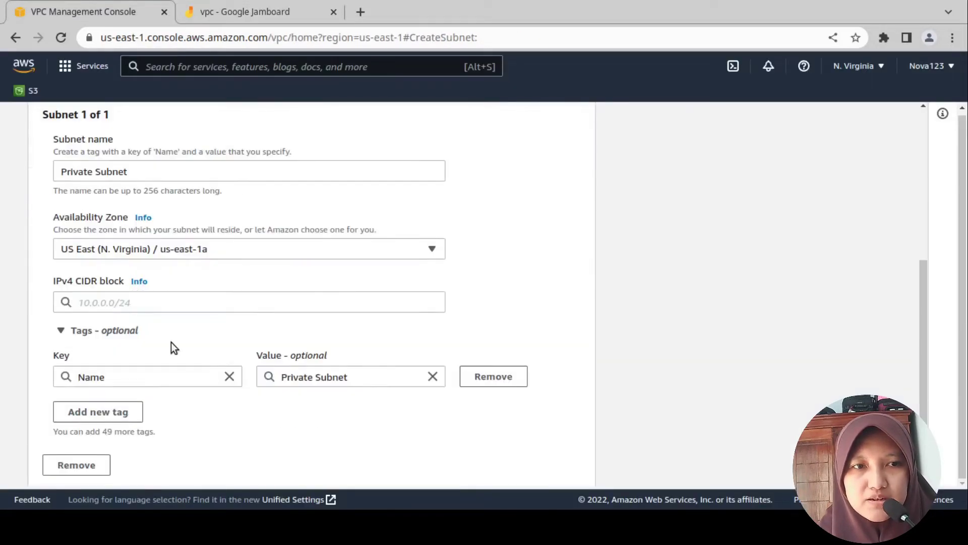
left_click(158, 302)
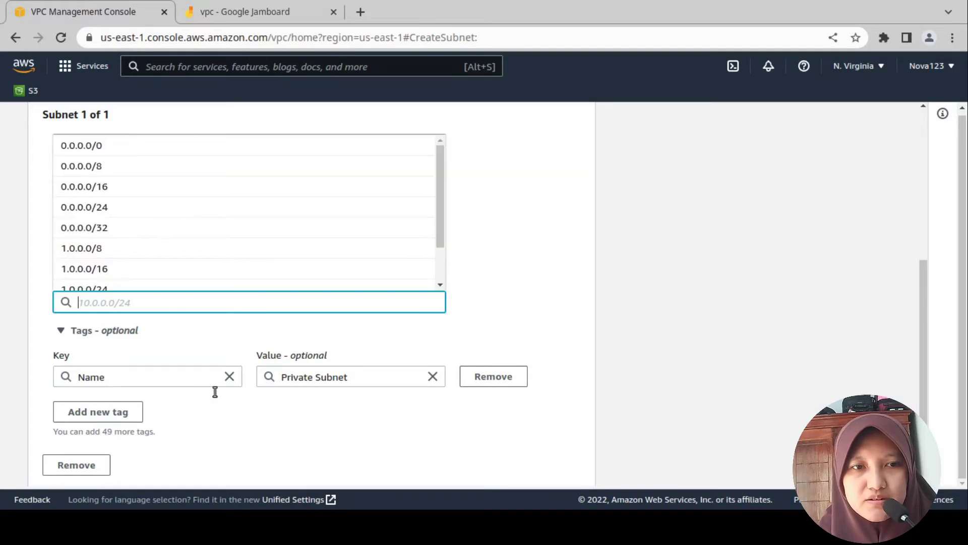
type("10.0.2.0/23")
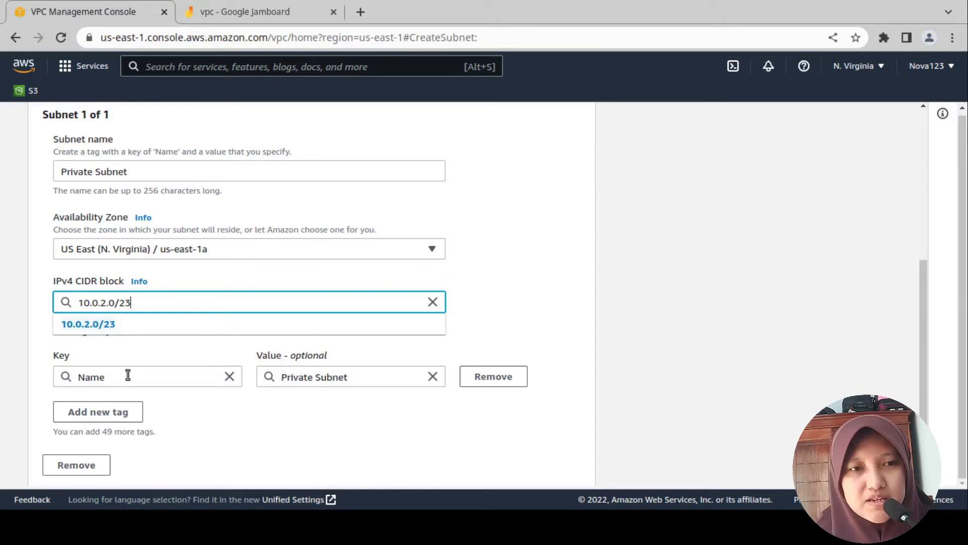
left_click(84, 289)
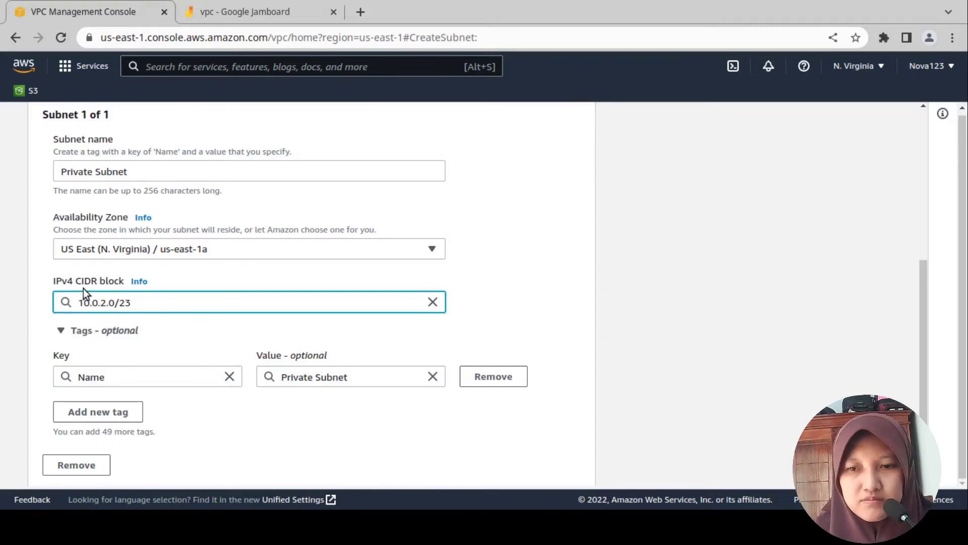
scroll(598, 414, "down", 2)
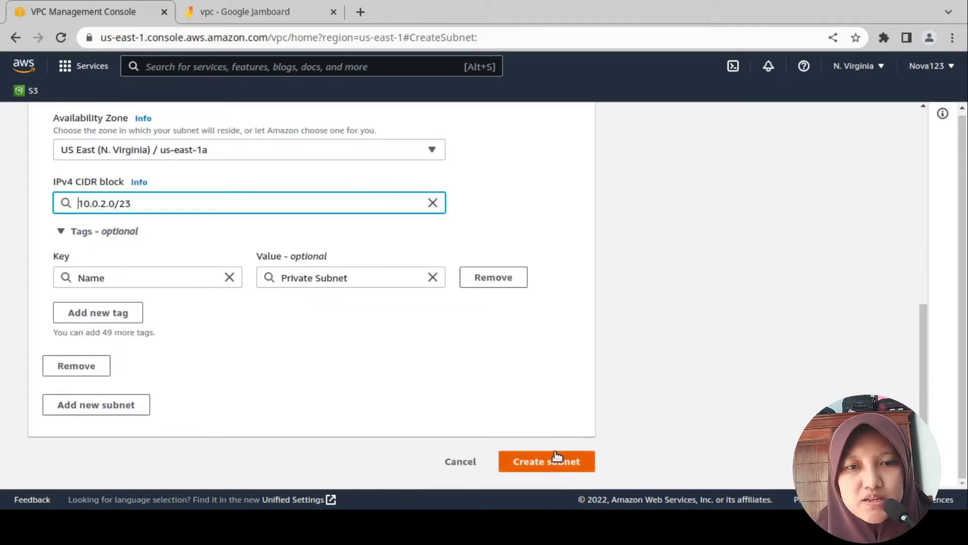
left_click(556, 456)
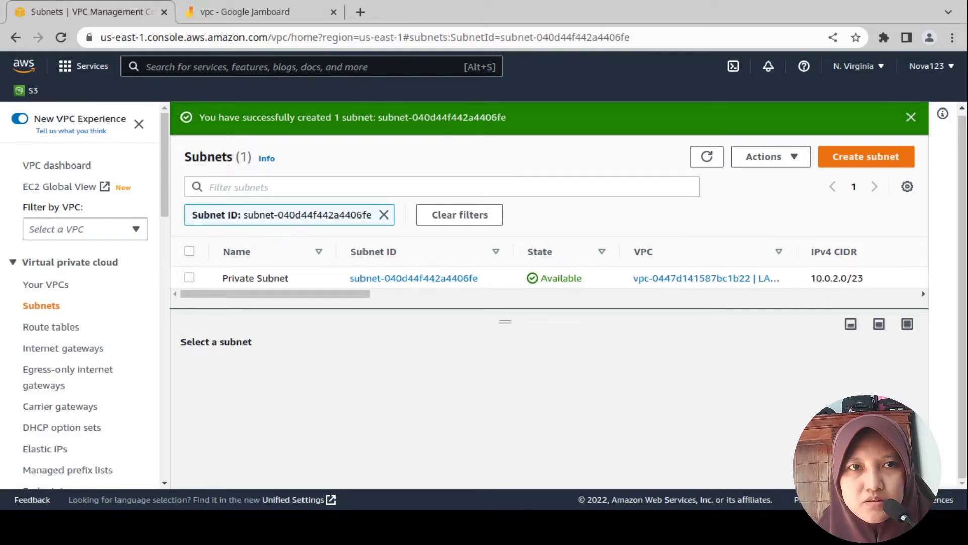
Enlarge the subnet list area and remove the subnet ID filter to list all subnets.
left_click_drag(507, 317, 502, 397)
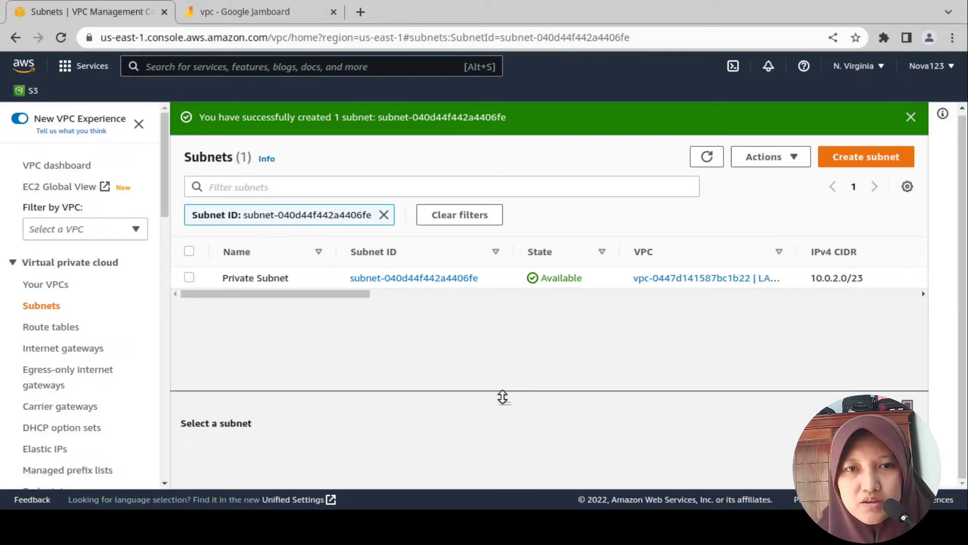
left_click(383, 214)
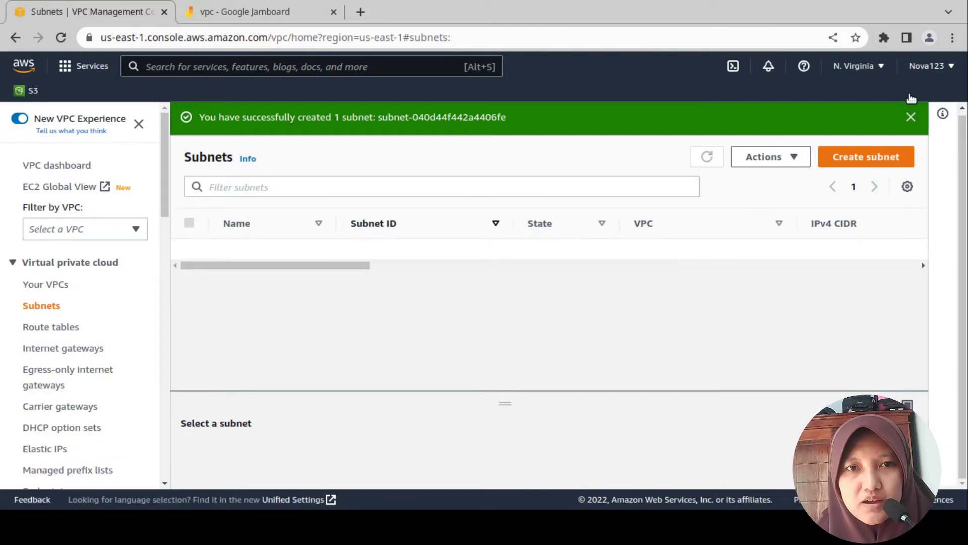
Compare the public and private subnets in the AWS subnet list with the Jamboard network diagram.
left_click(213, 12)
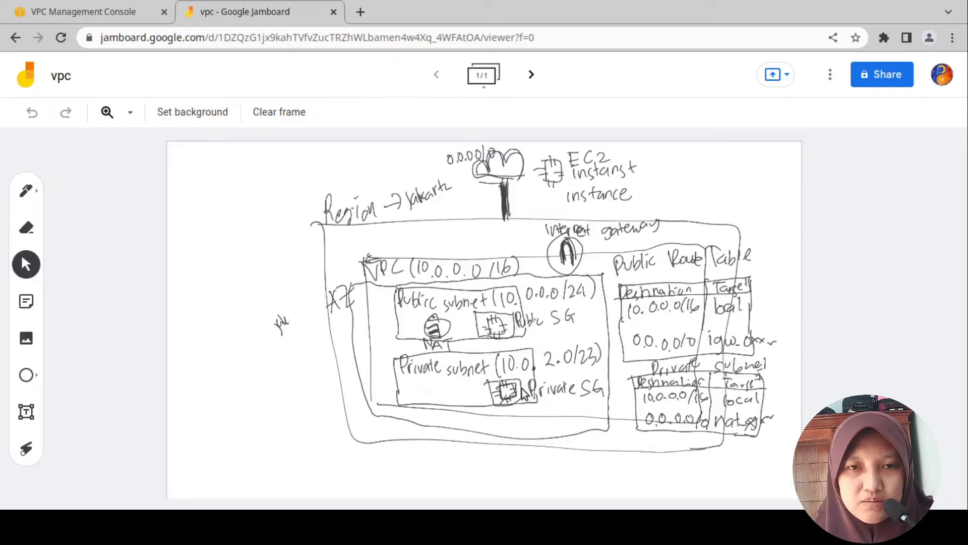
left_click(91, 11)
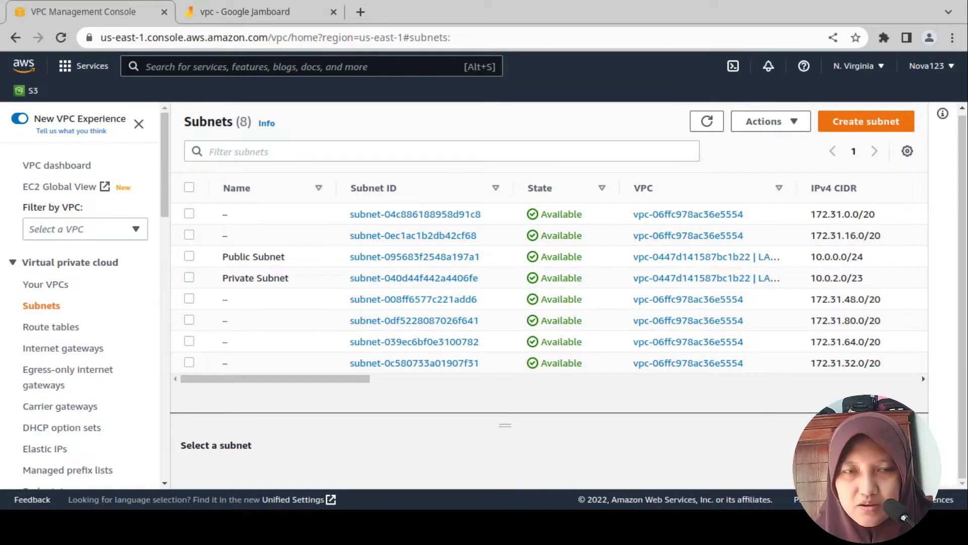
left_click(225, 15)
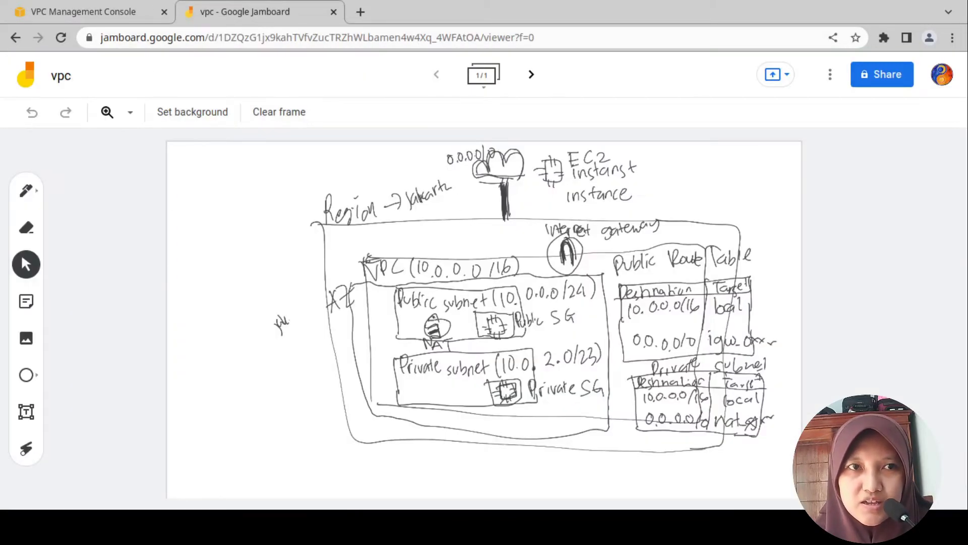
left_click(87, 12)
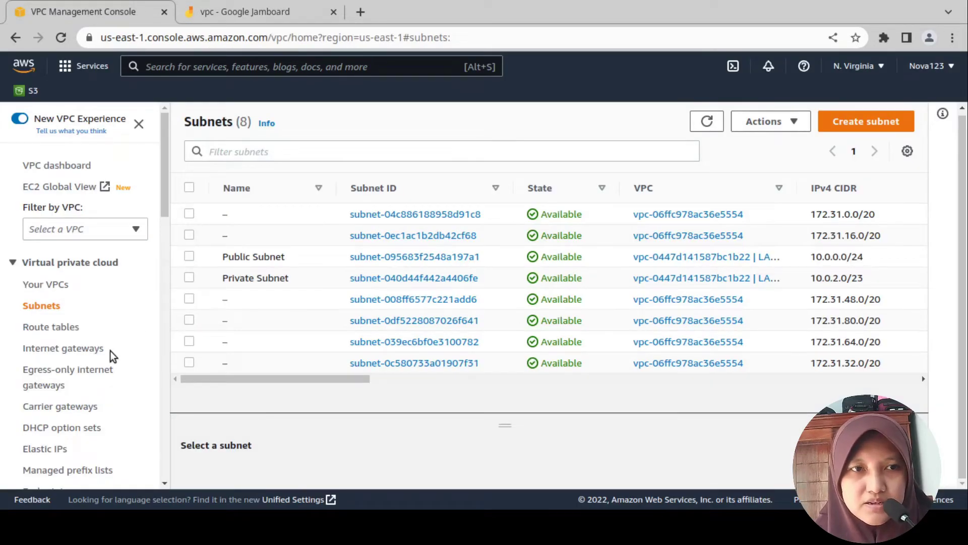
Create an internet gateway with the name tag LAB IGW.
scroll(106, 343, "down", 2)
left_click(83, 274)
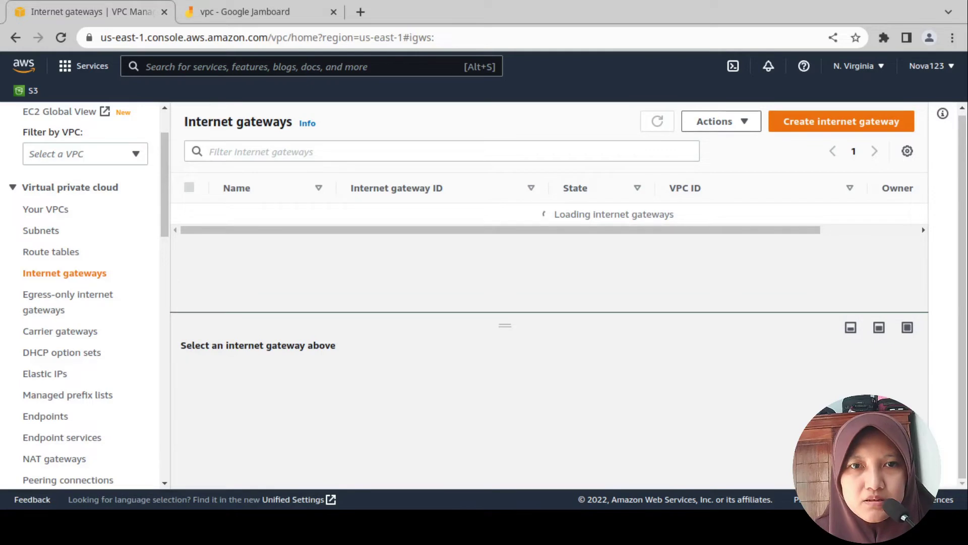
left_click(841, 126)
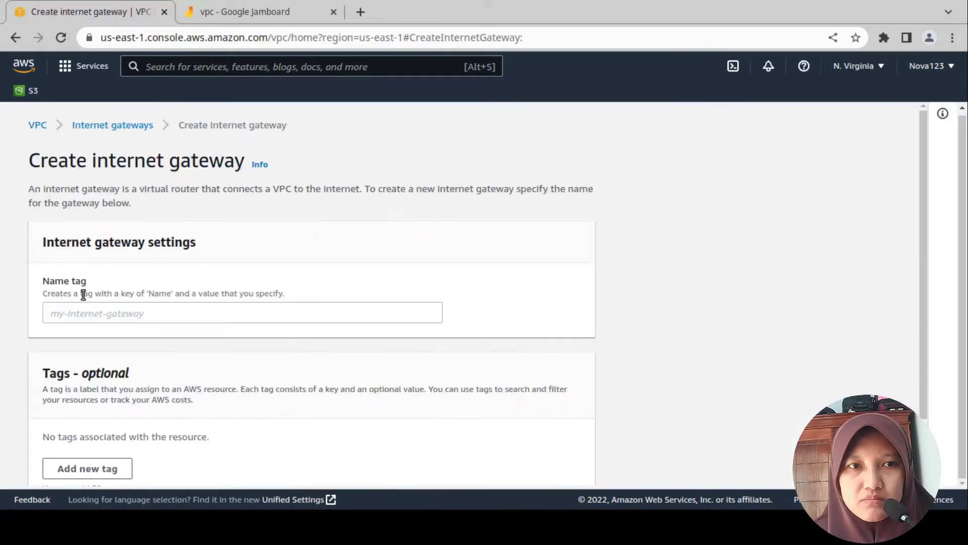
left_click(126, 313)
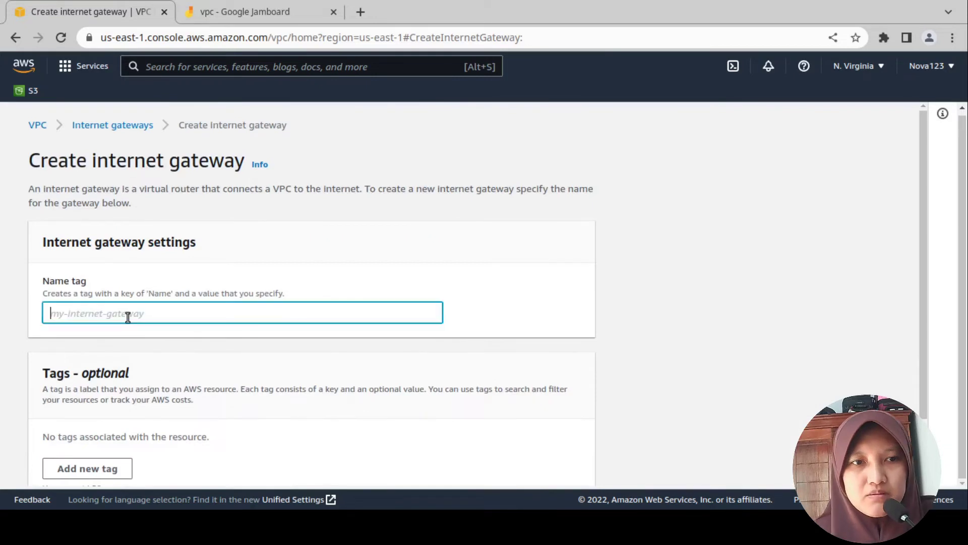
type("LAB IGW")
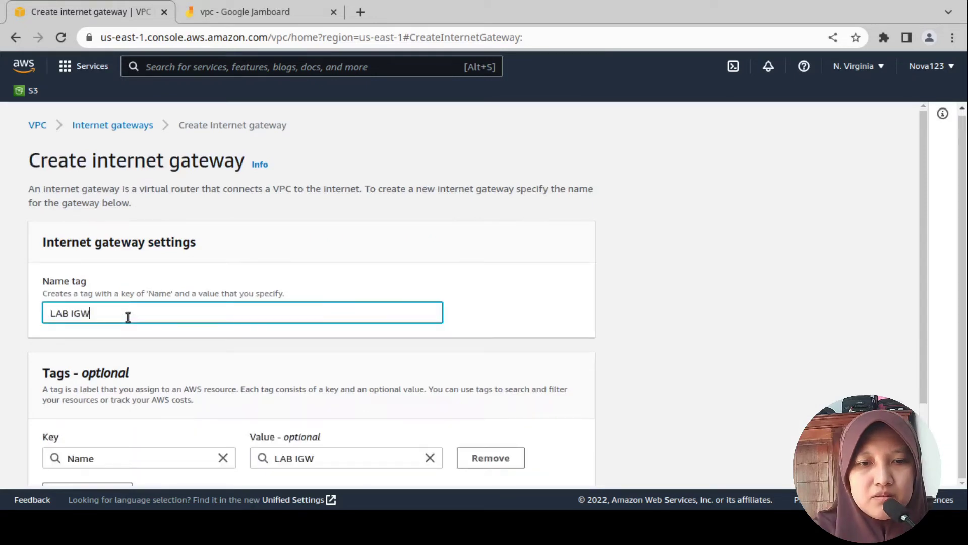
scroll(313, 312, "down", 2)
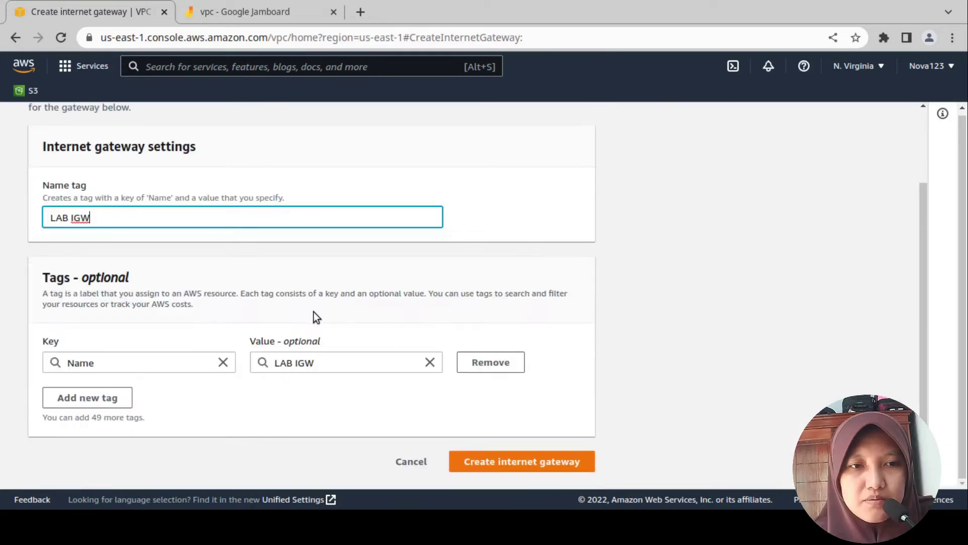
left_click(584, 467)
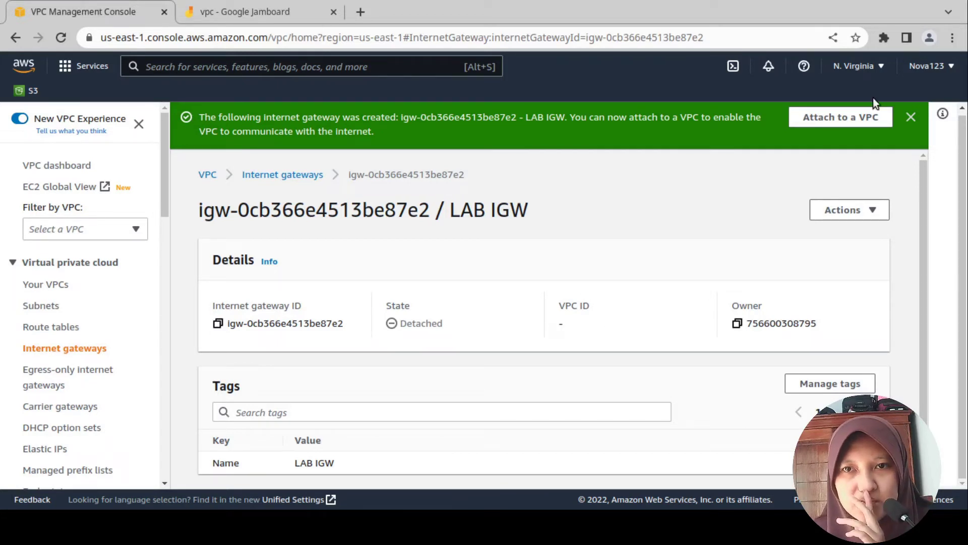
Check the internet gateway in the Jamboard diagram, then attach LAB IGW to LAB VPC in the AWS console.
left_click(865, 120)
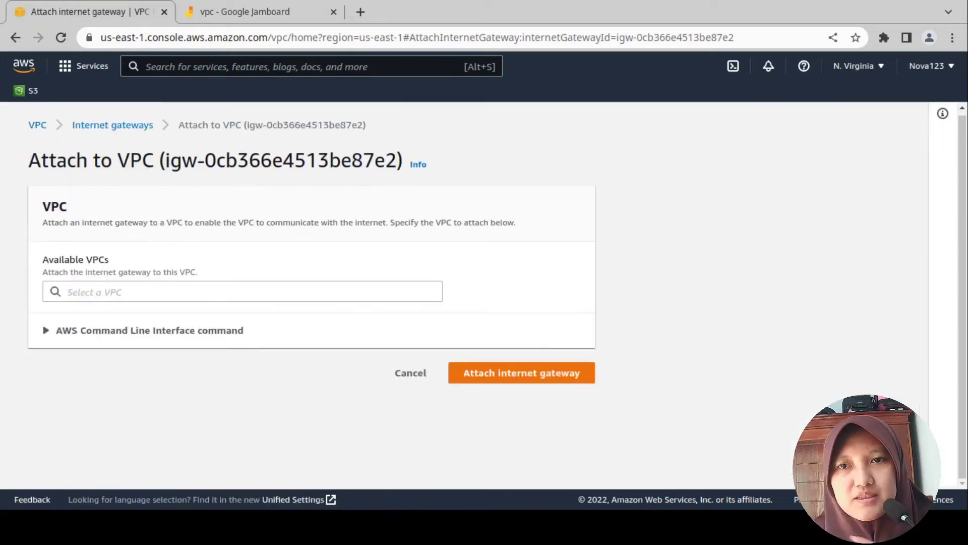
key("ctrl+Tab")
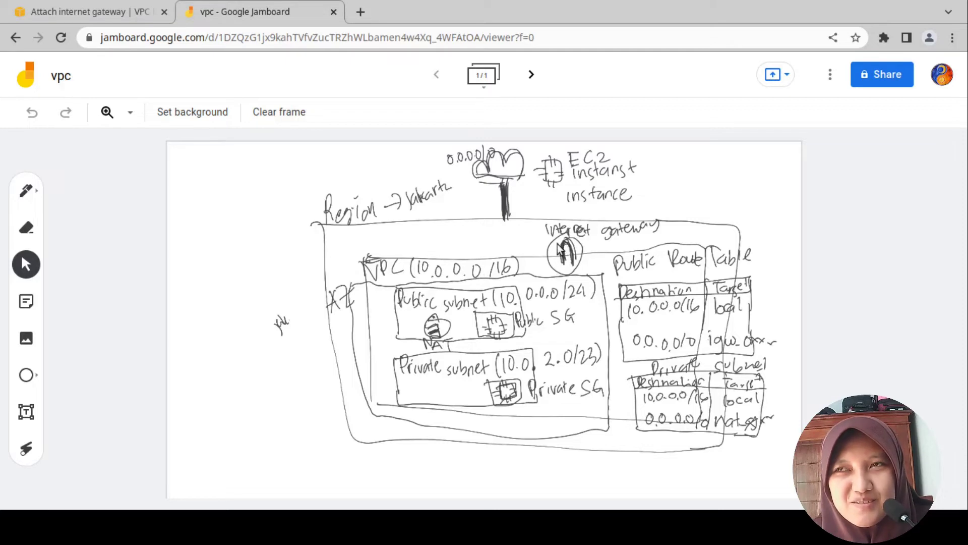
left_click(93, 5)
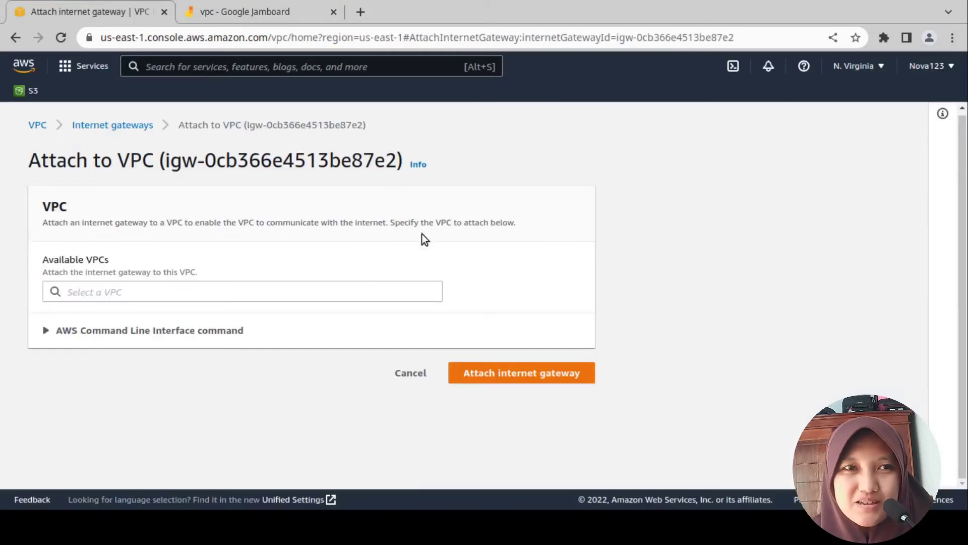
left_click(268, 285)
left_click(222, 311)
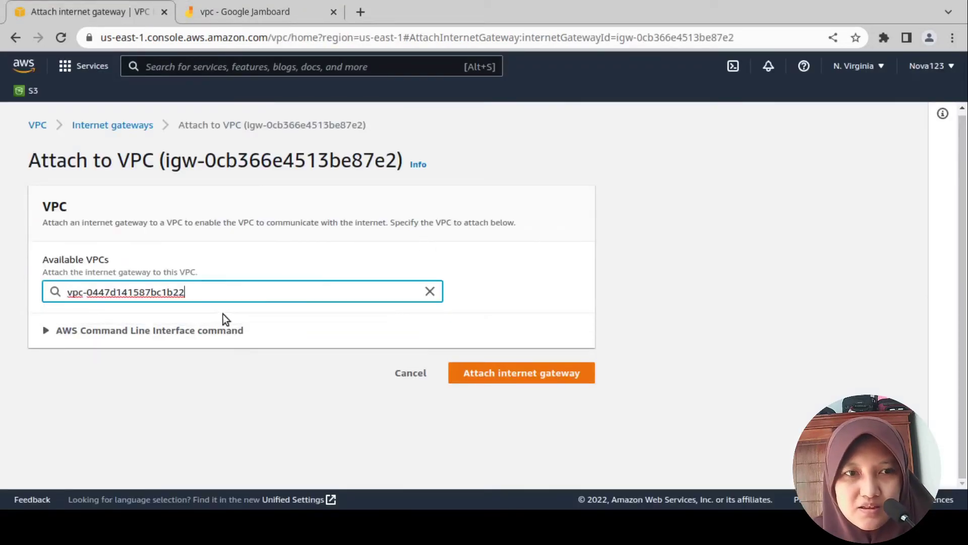
left_click(497, 364)
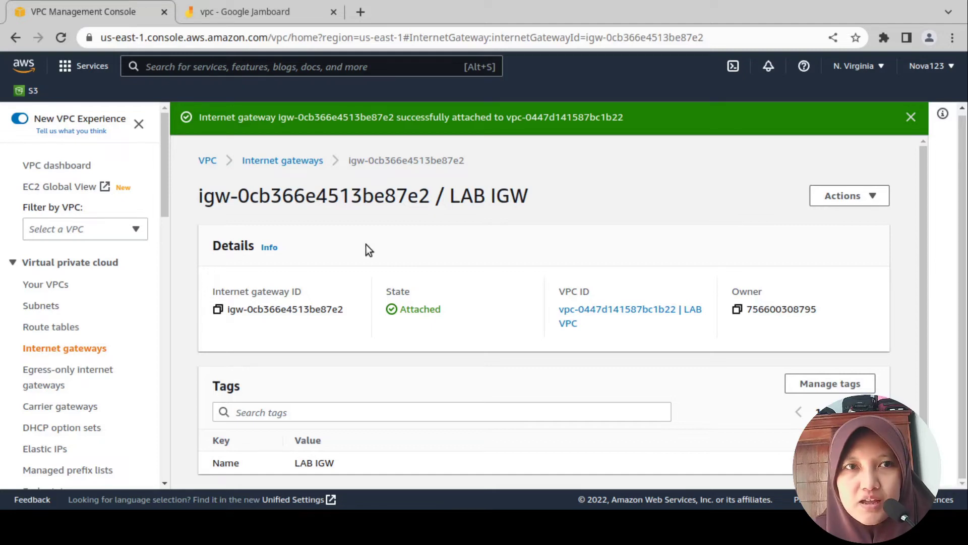
Review the internet gateway and route tables in the Jamboard diagram against the LAB IGW details in the AWS console.
key("ctrl+Tab")
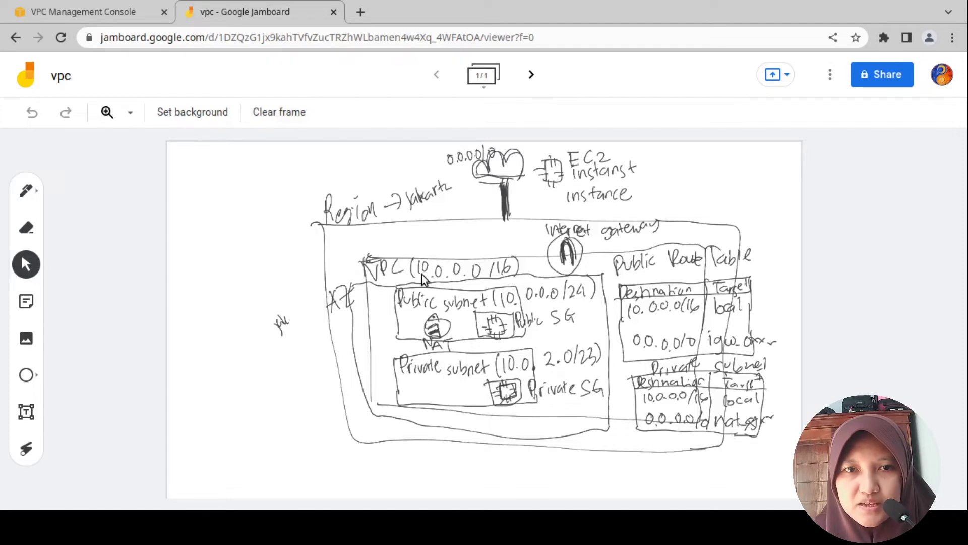
left_click(80, 6)
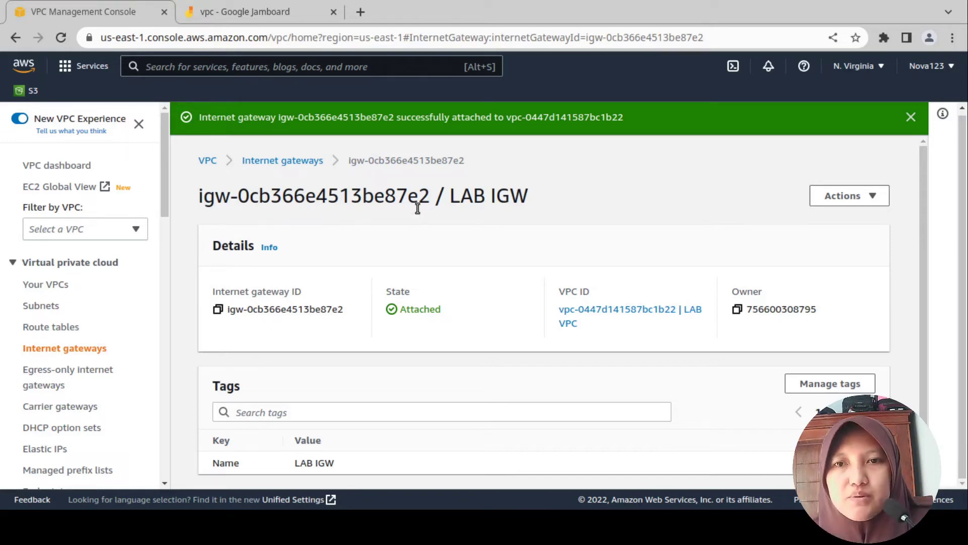
left_click(236, 12)
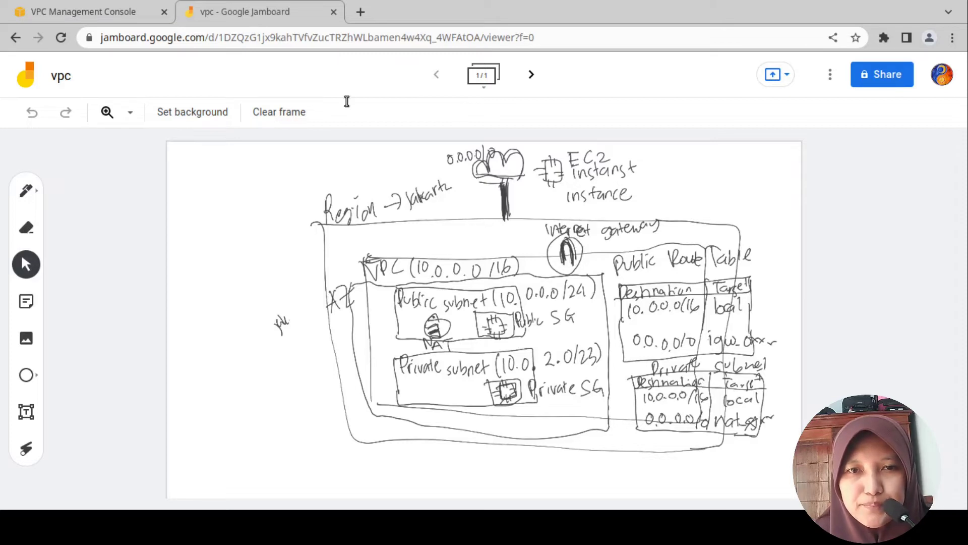
left_click(65, 12)
Open the AWS route tables list and correct the private table's heading in the Jamboard diagram to "route table".
left_click(51, 326)
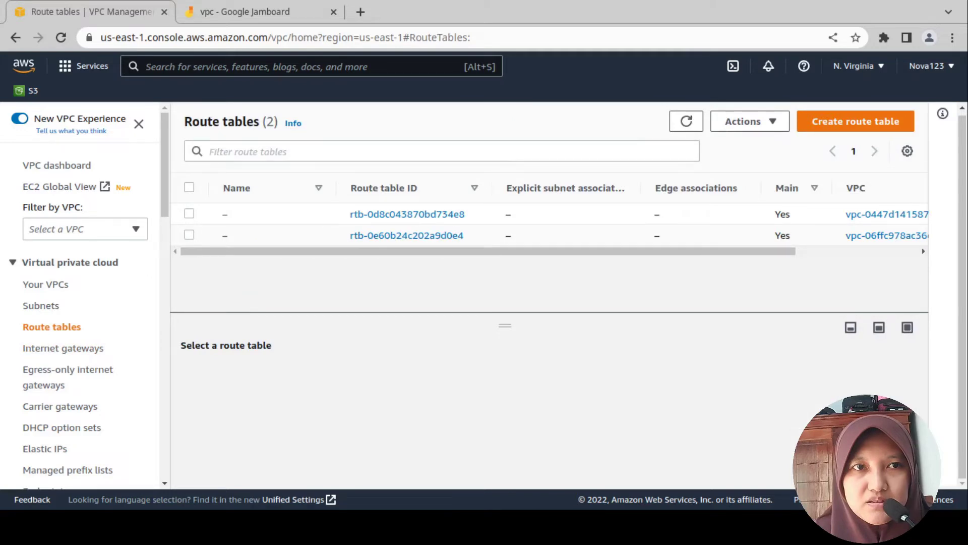
key("ctrl+Tab")
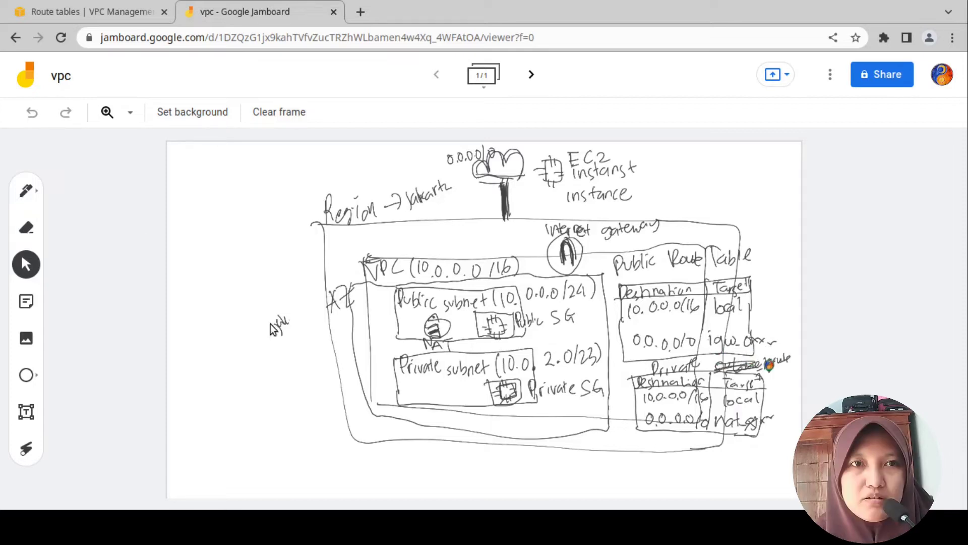
left_click(64, 17)
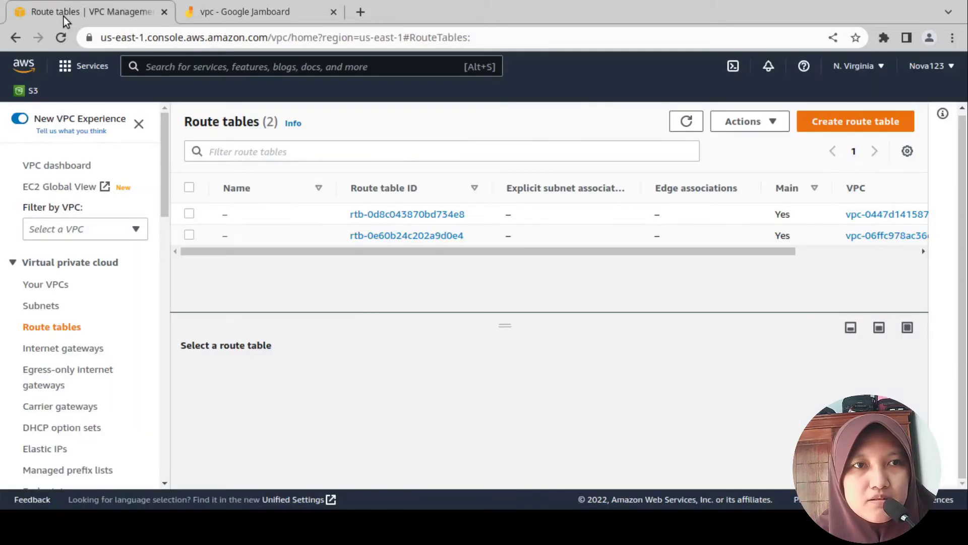
Create a route table named Public Route Table in LAB VPC.
left_click(856, 121)
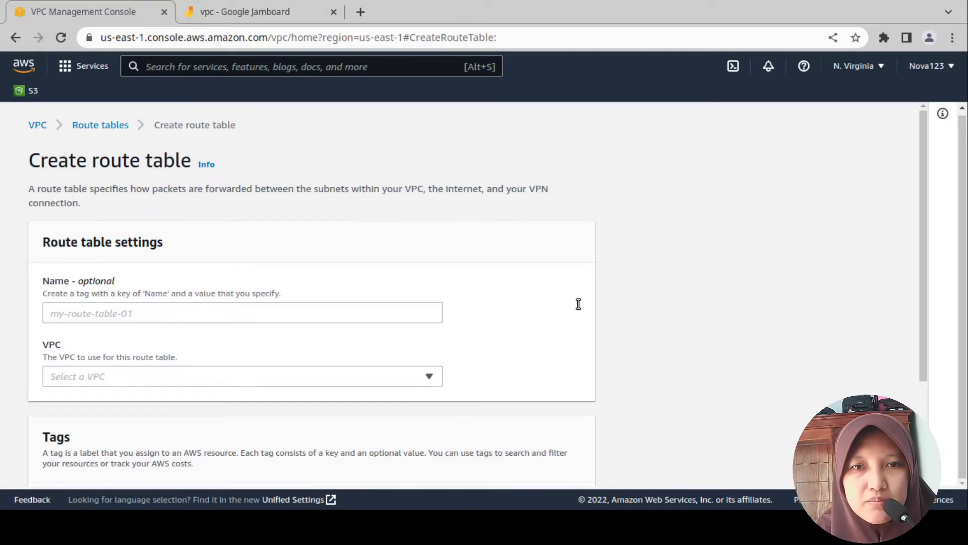
left_click(146, 313)
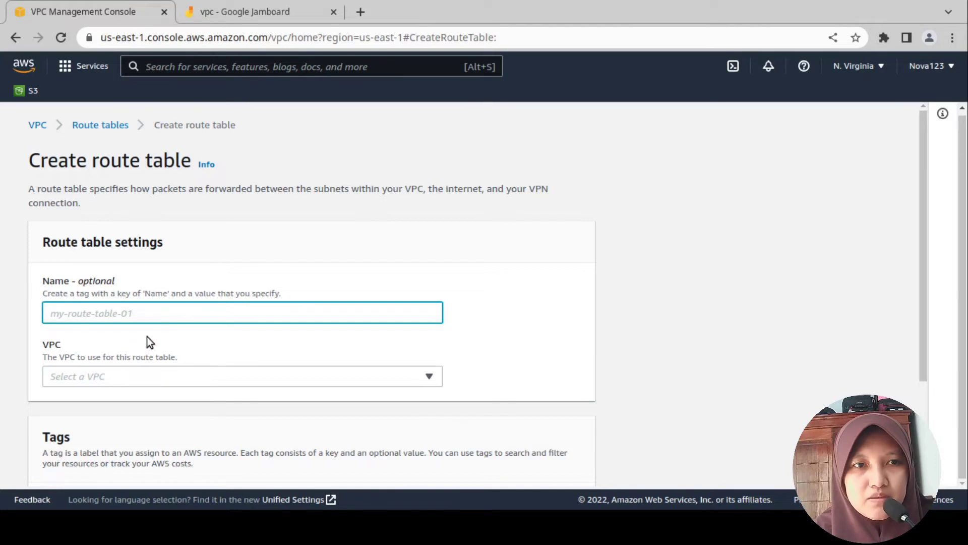
type("Pu")
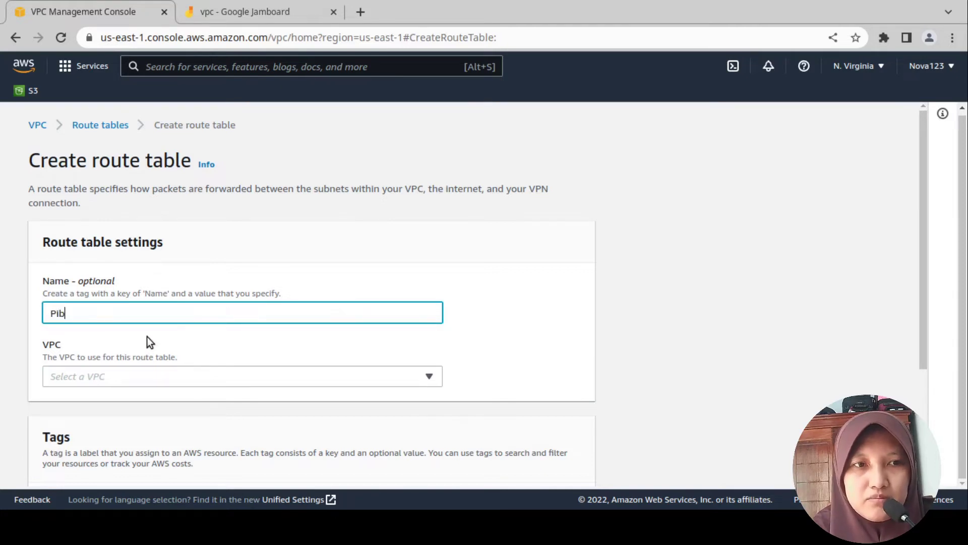
type("blic R")
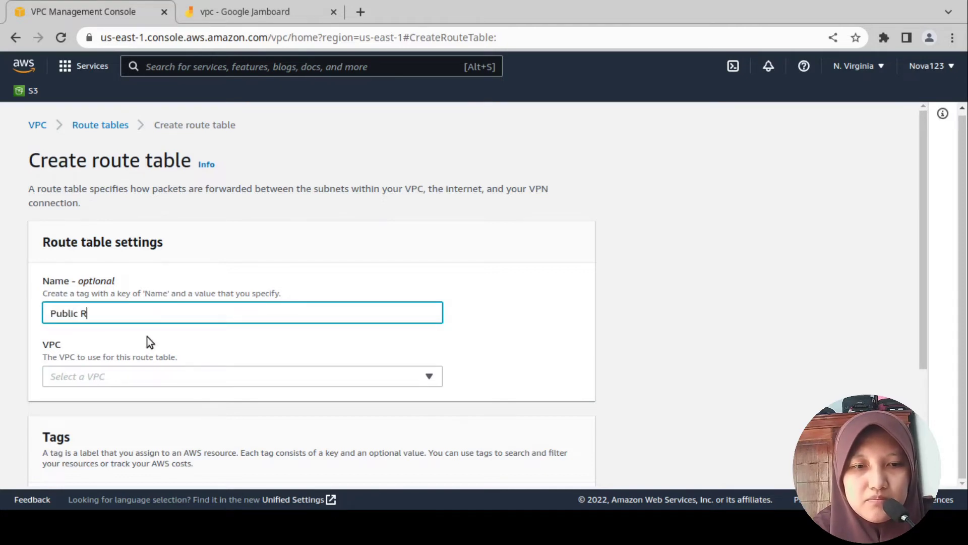
type("oute Table")
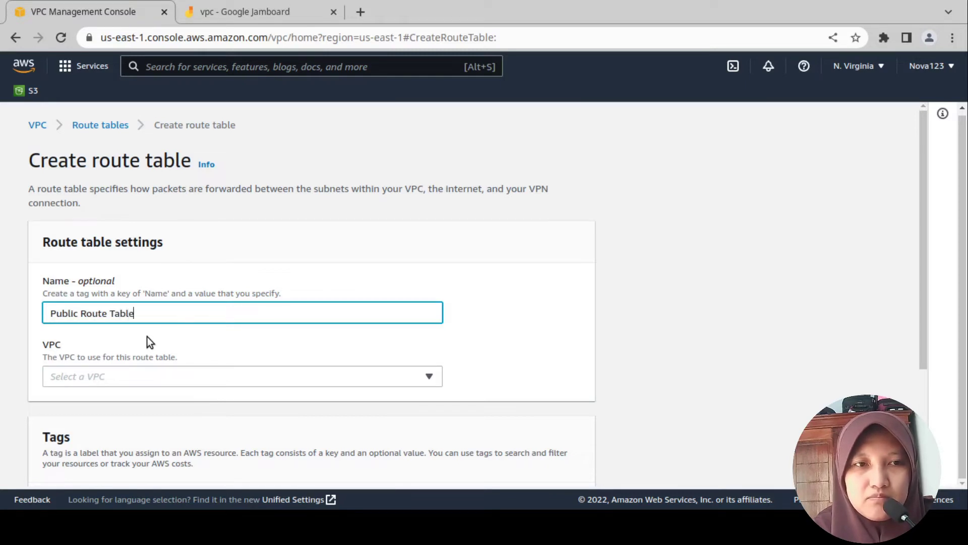
left_click(143, 374)
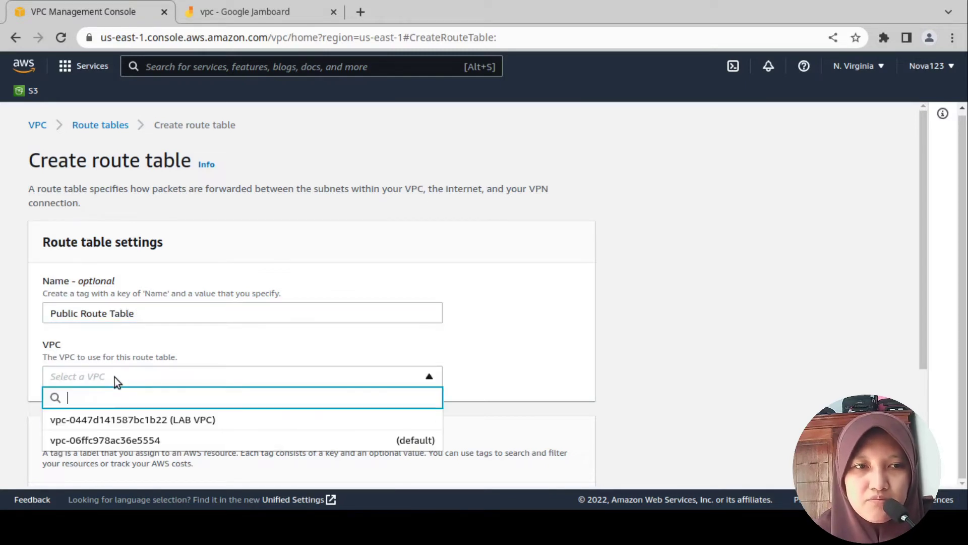
left_click(132, 420)
scroll(151, 401, "down", 3)
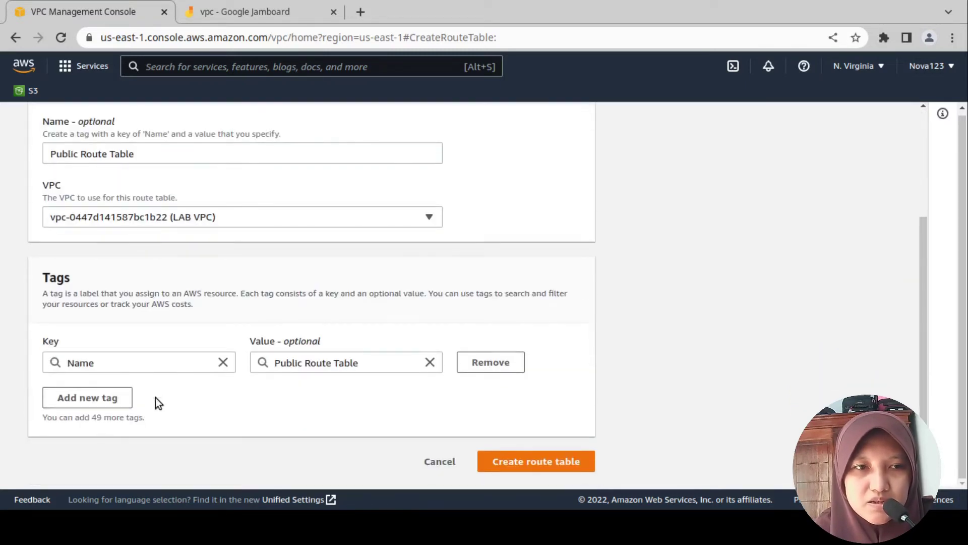
left_click(532, 462)
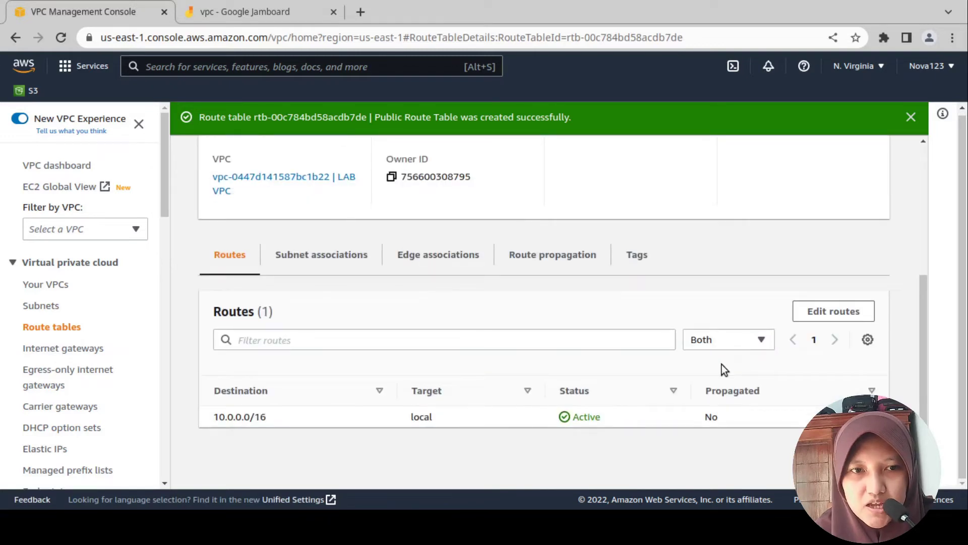
Add a 0.0.0.0/0 route targeting the LAB IGW internet gateway to Public Route Table, checking it against the Jamboard diagram, and save the routes.
left_click(834, 312)
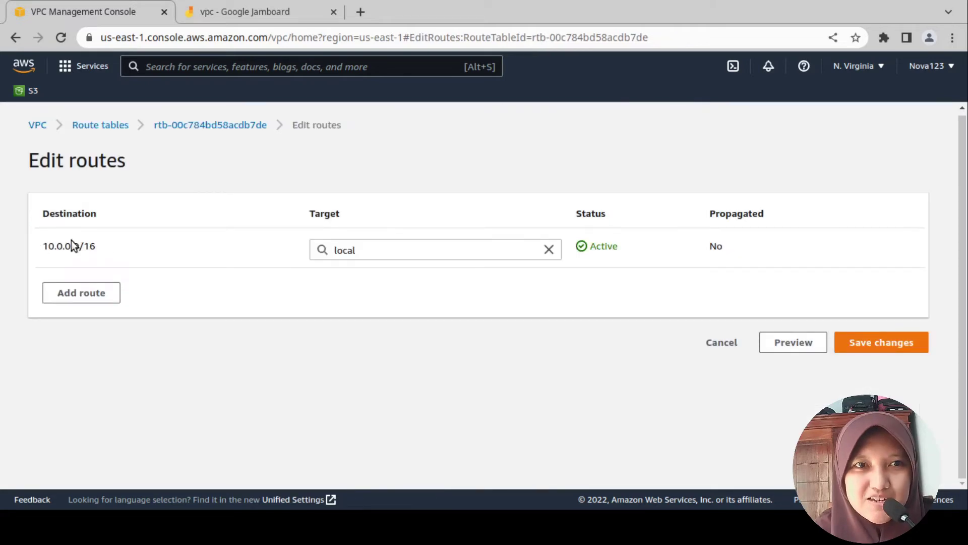
key("ctrl+Tab")
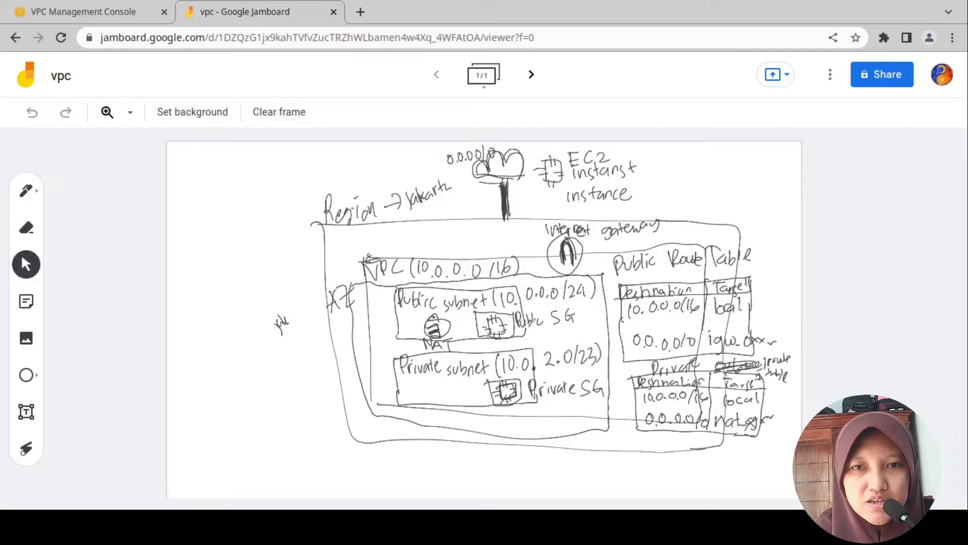
key("ctrl+Tab")
left_click(71, 297)
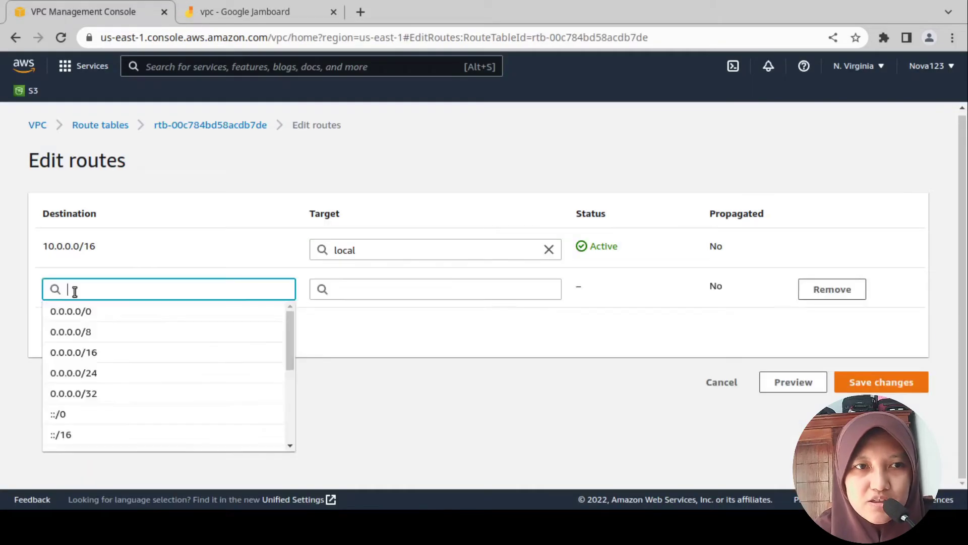
left_click(89, 316)
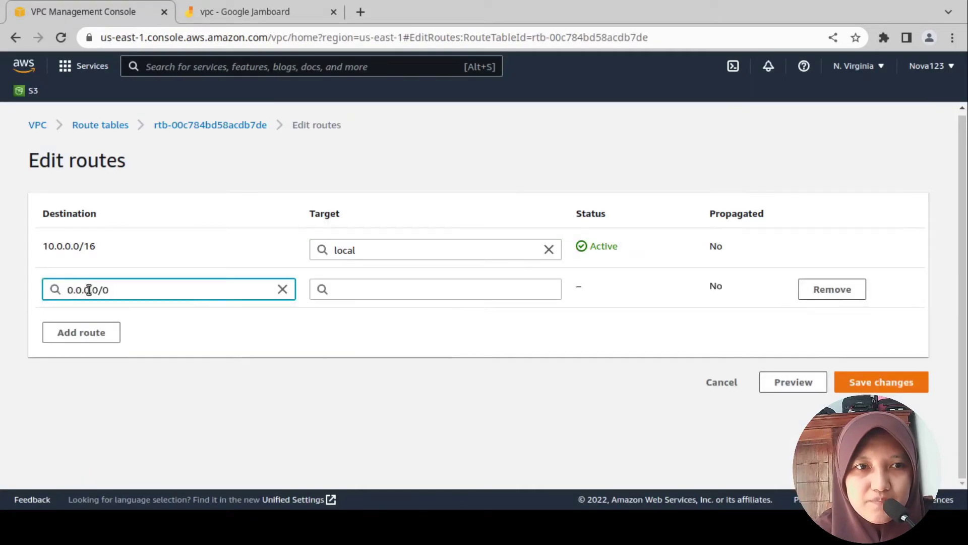
left_click(406, 289)
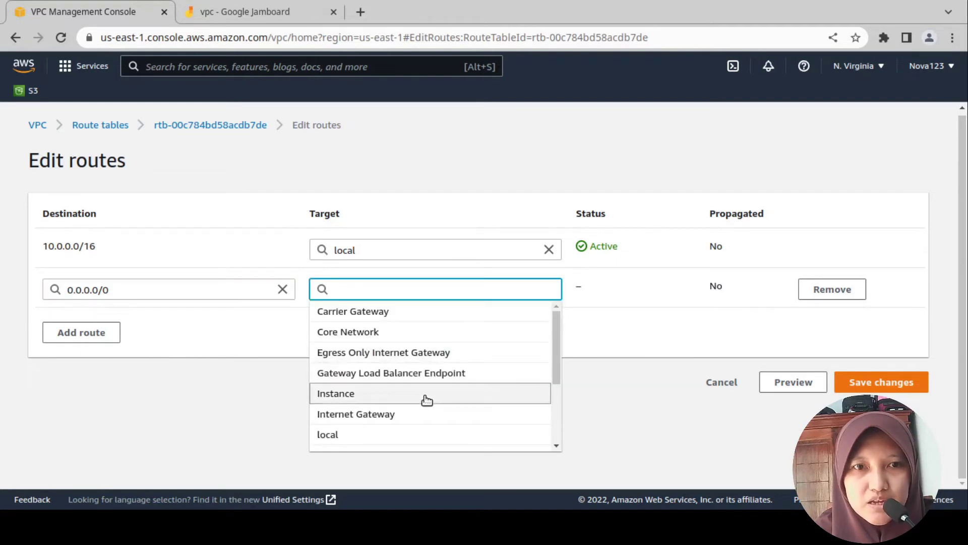
left_click(420, 415)
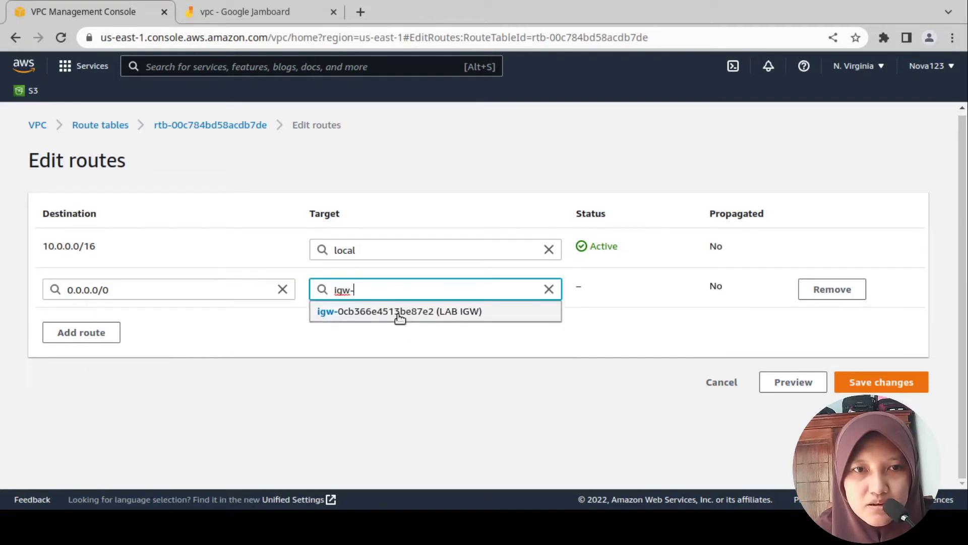
left_click(397, 310)
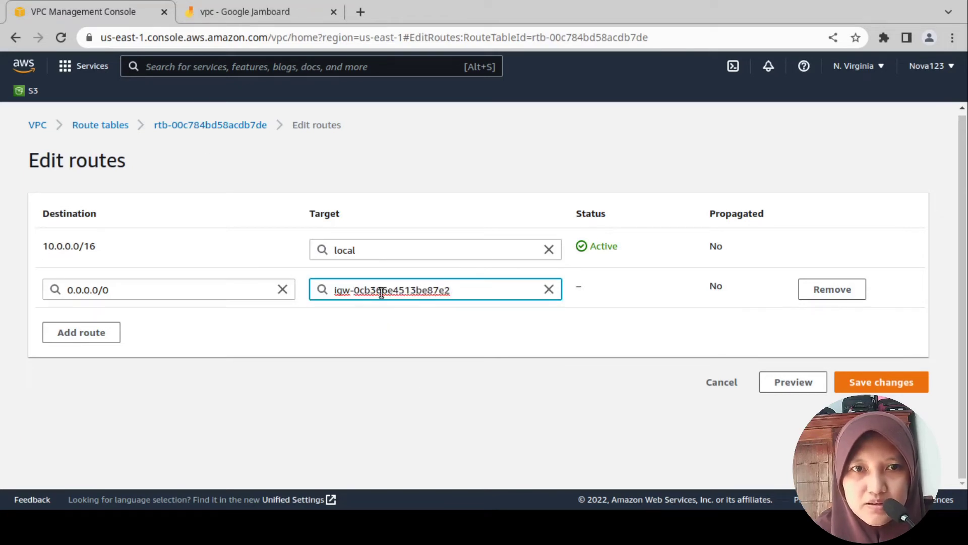
left_click(244, 13)
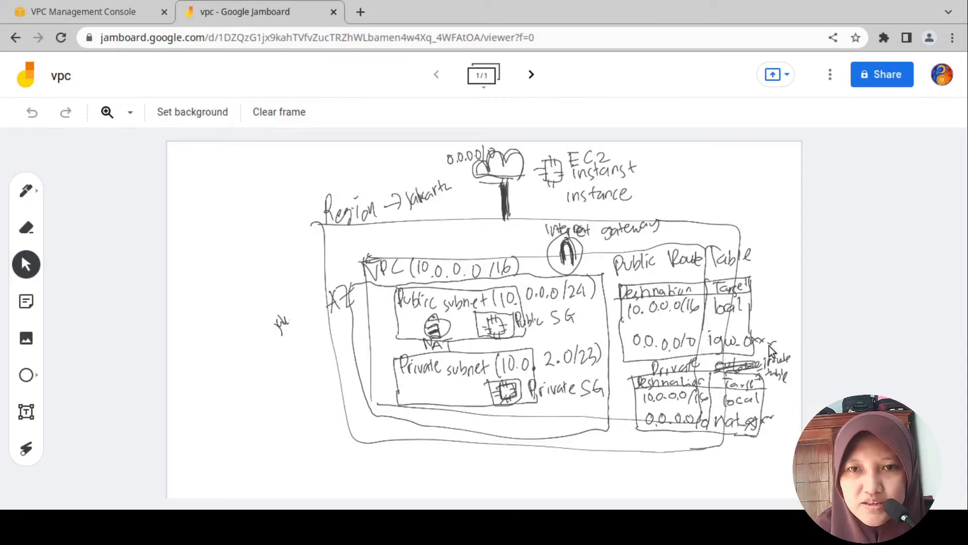
left_click(67, 12)
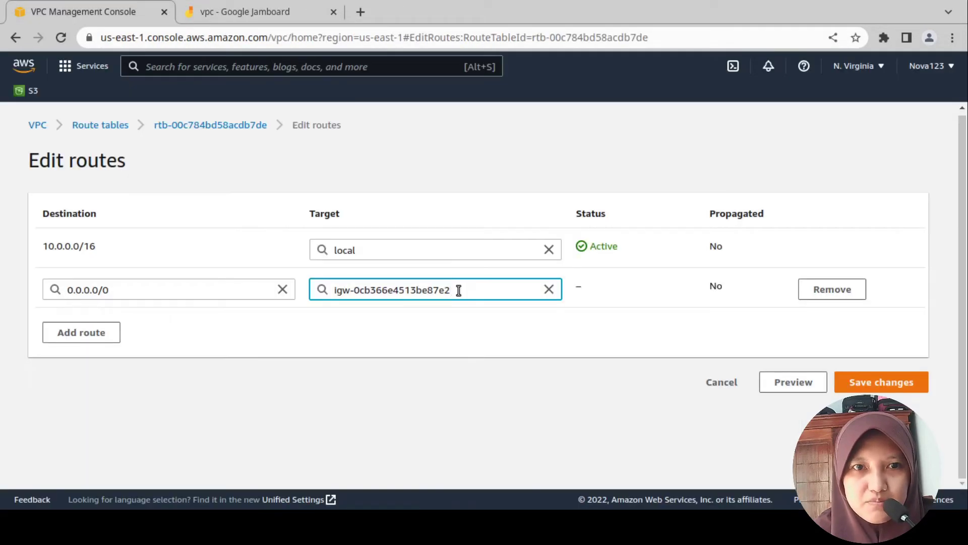
left_click(914, 382)
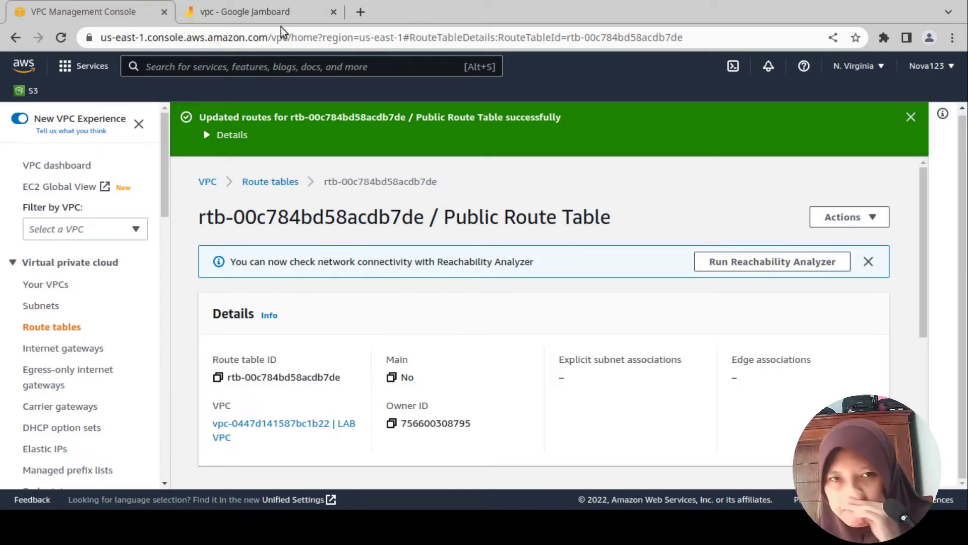
Associate Public Subnet with Public Route Table and save the subnet association.
scroll(568, 446, "down", 1)
scroll(564, 440, "down", 3)
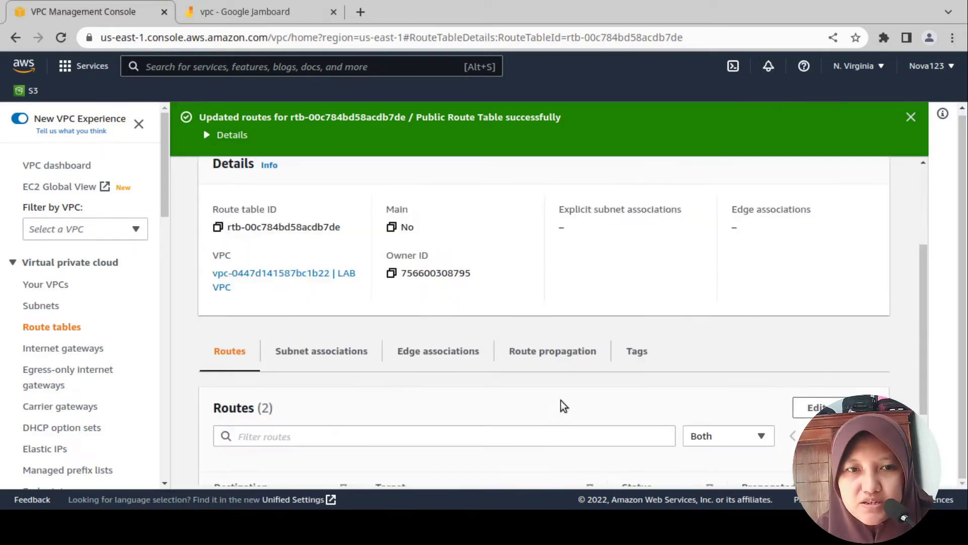
left_click(309, 348)
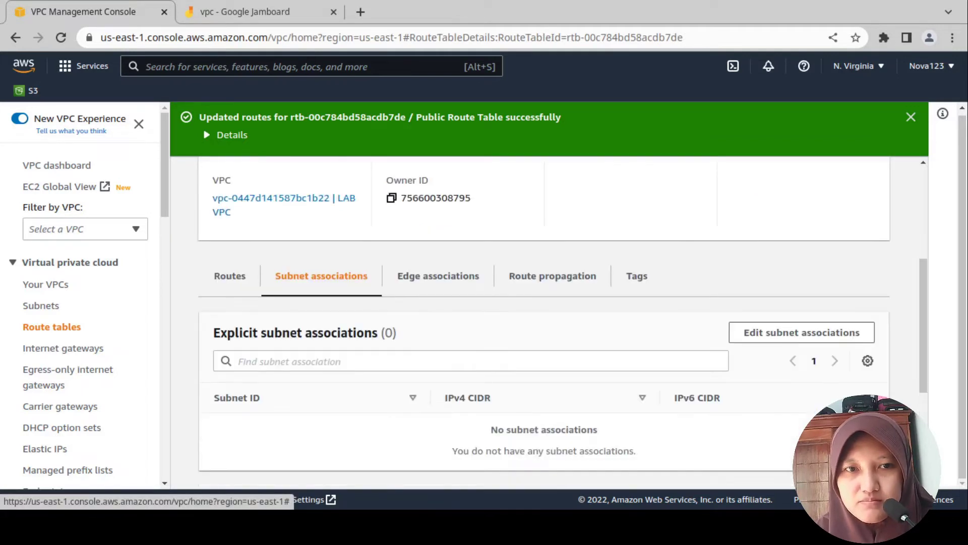
left_click(789, 343)
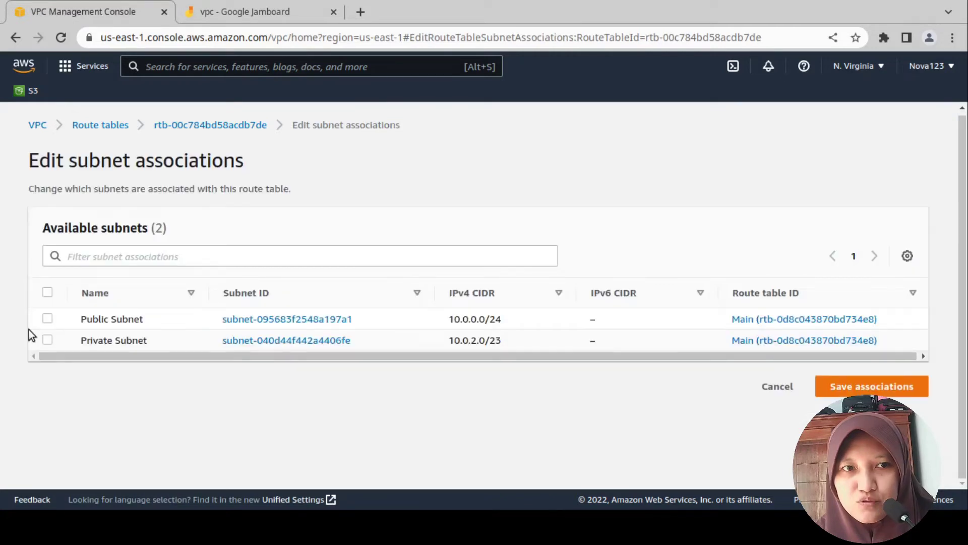
left_click(48, 319)
scroll(240, 373, "down", 1)
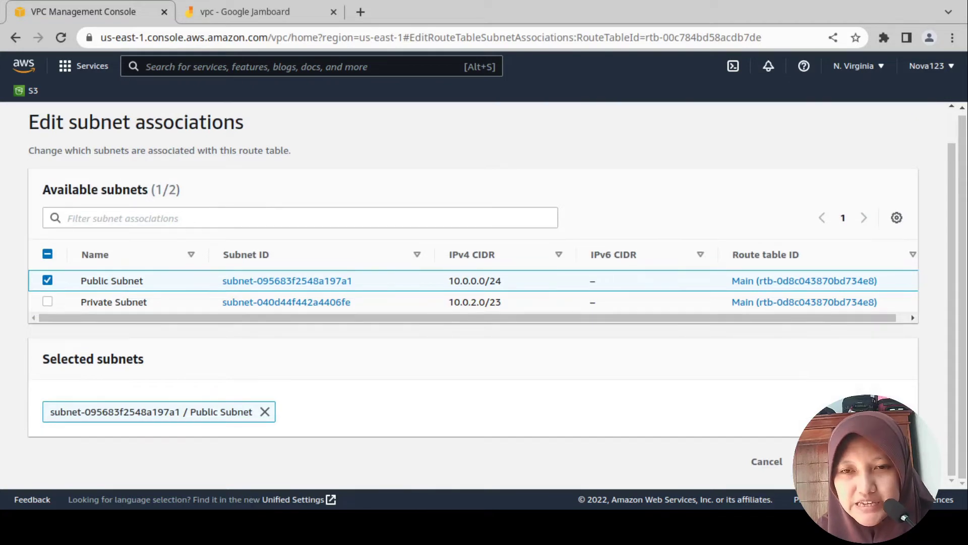
left_click(852, 462)
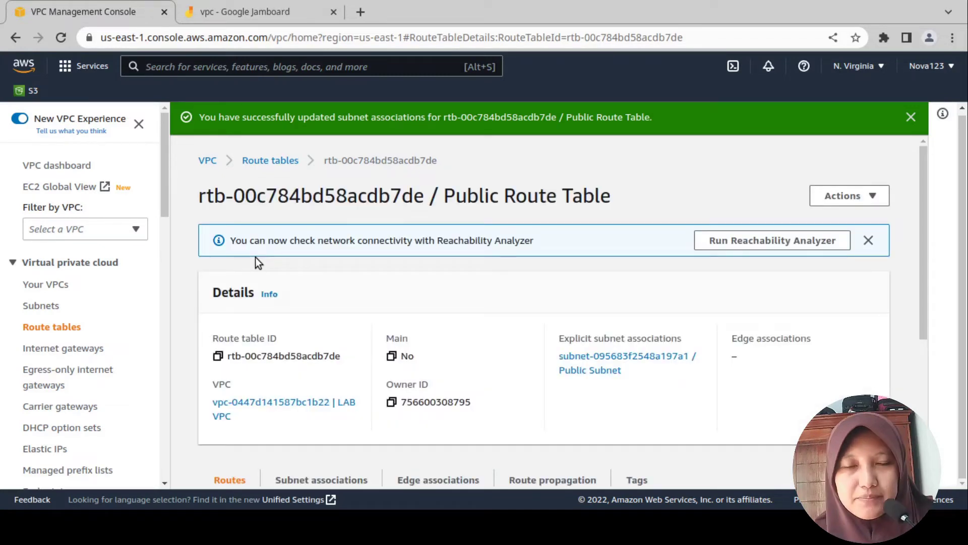
Review the route tables in the Jamboard diagram, then start creating a new security group in the AWS VPC console.
left_click(224, 6)
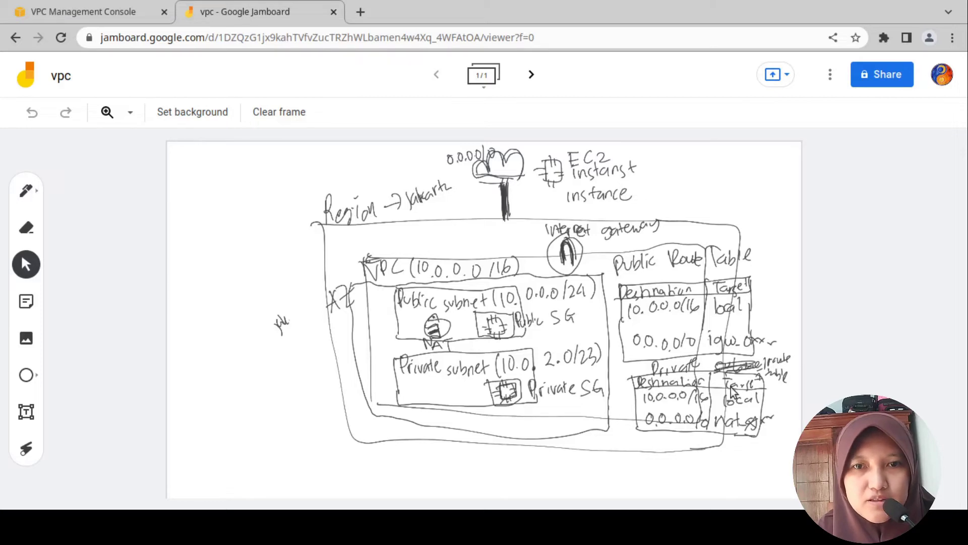
left_click(60, 6)
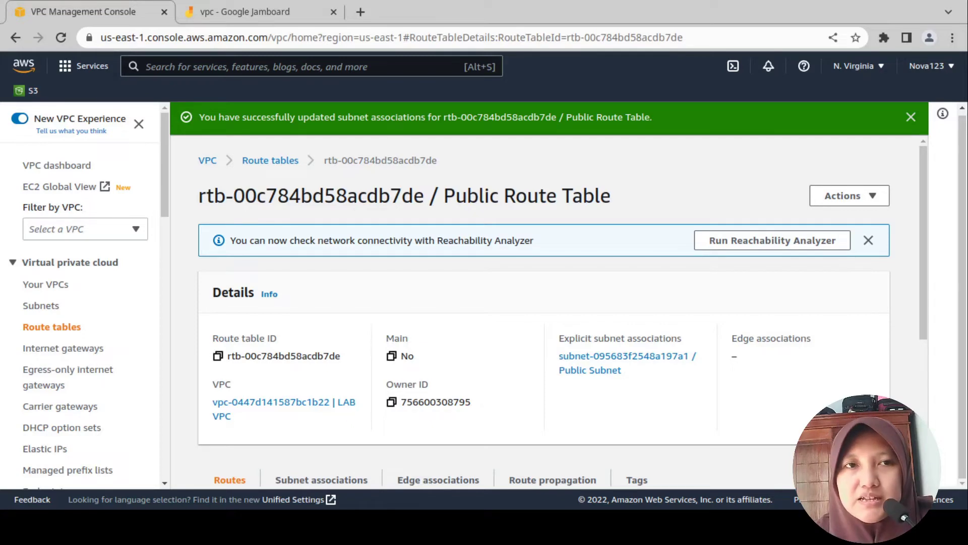
left_click(260, 13)
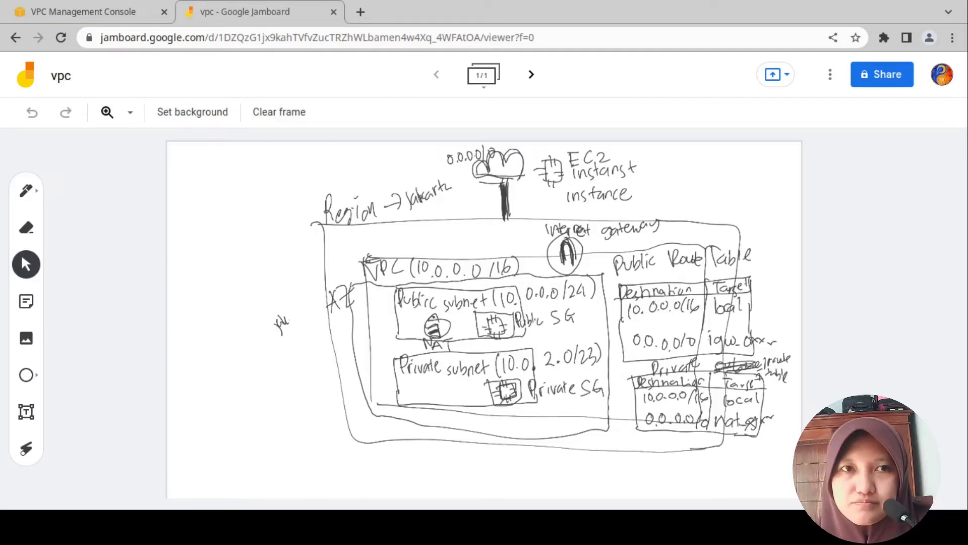
left_click(89, 7)
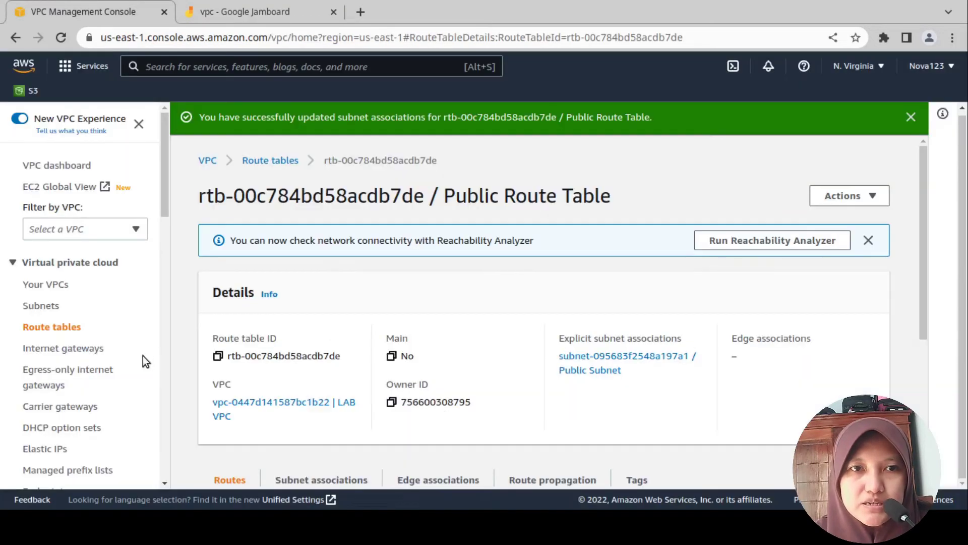
scroll(91, 407, "down", 5)
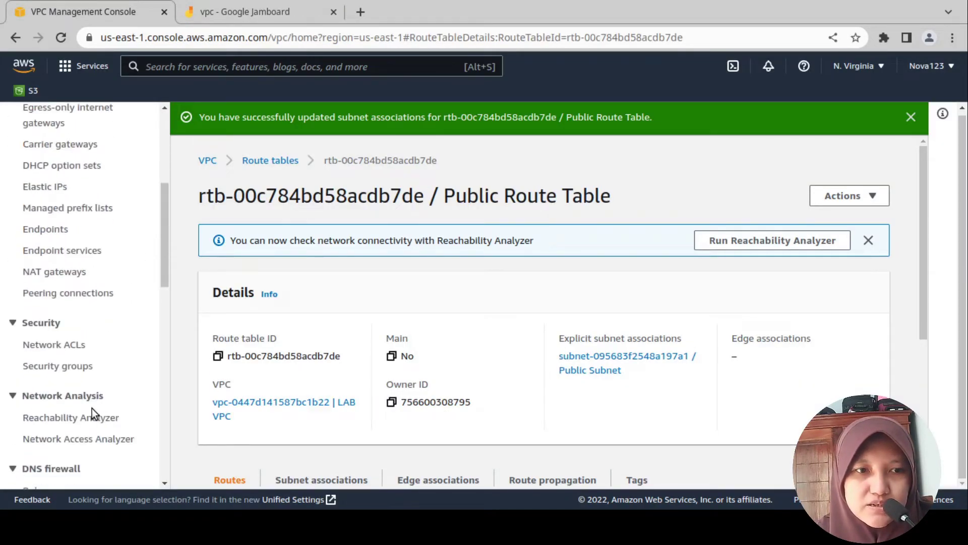
left_click(66, 369)
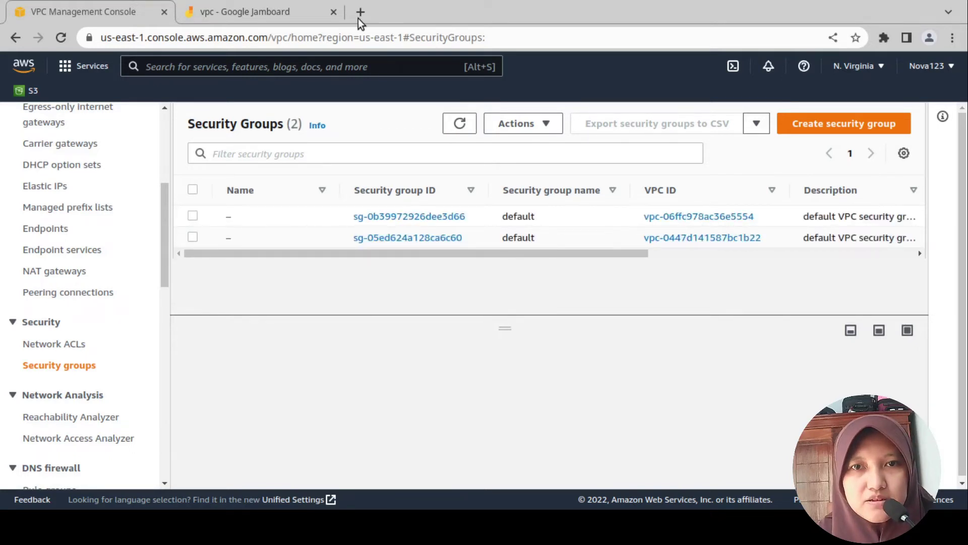
left_click(847, 122)
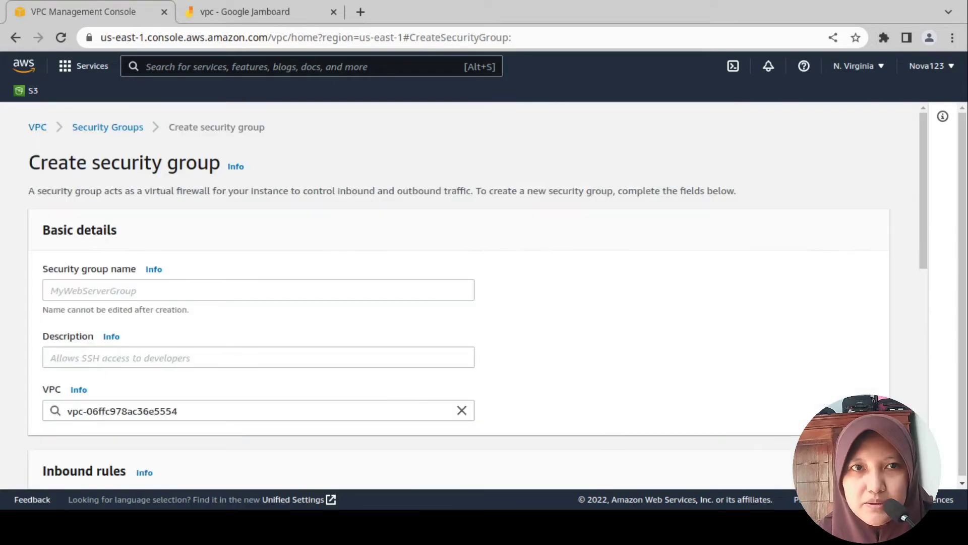
Name the security group Public SG, as in the Jamboard diagram, and describe it as "Allows incoming traffic to public instance".
left_click(225, 12)
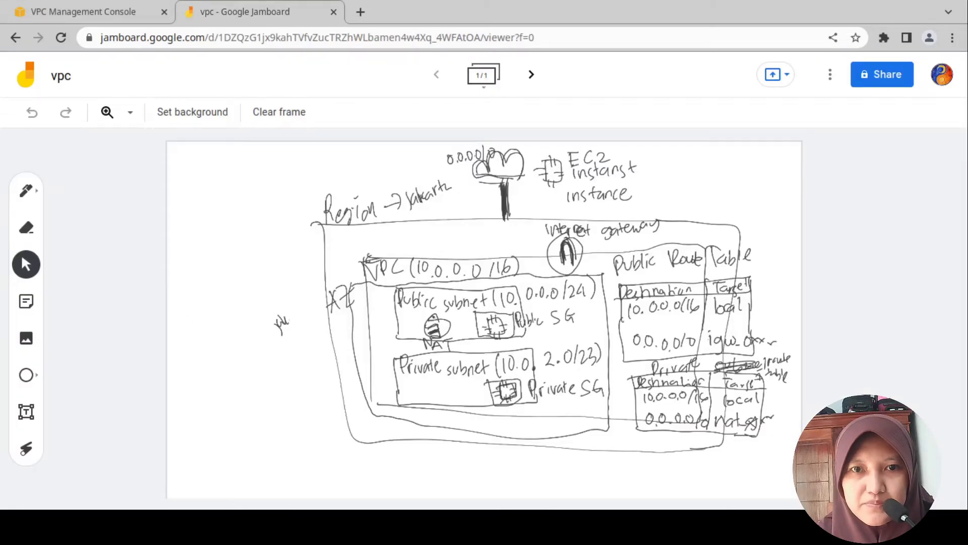
key("ctrl+shift+Tab")
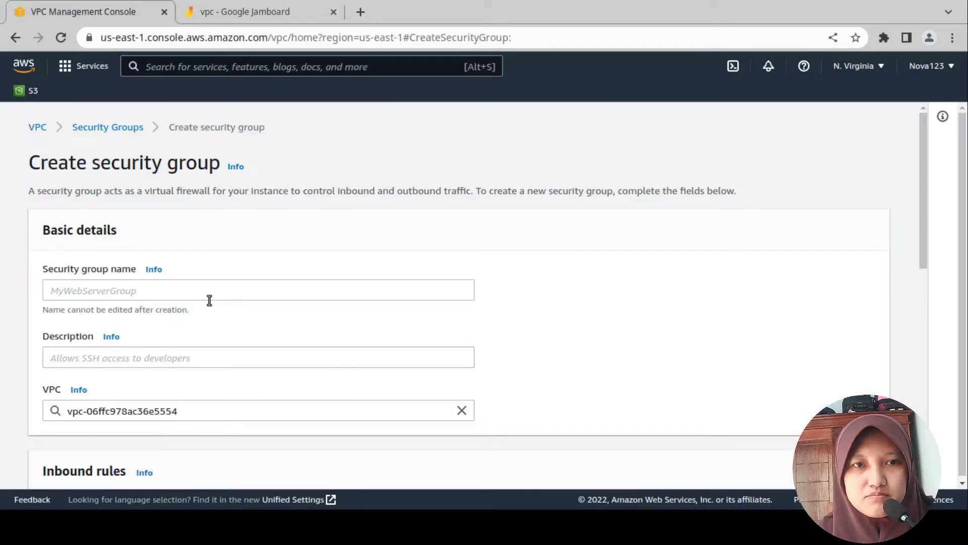
type("Pu")
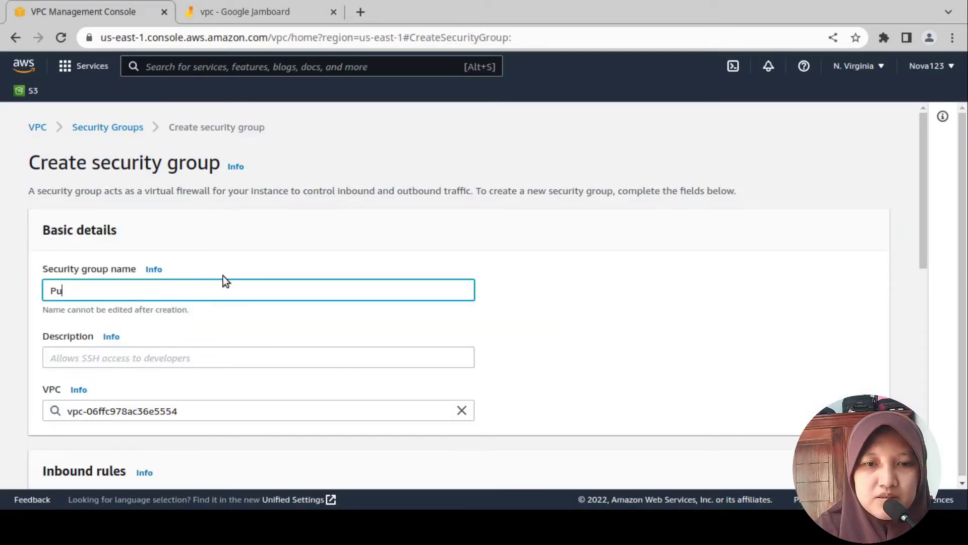
type("blic SG")
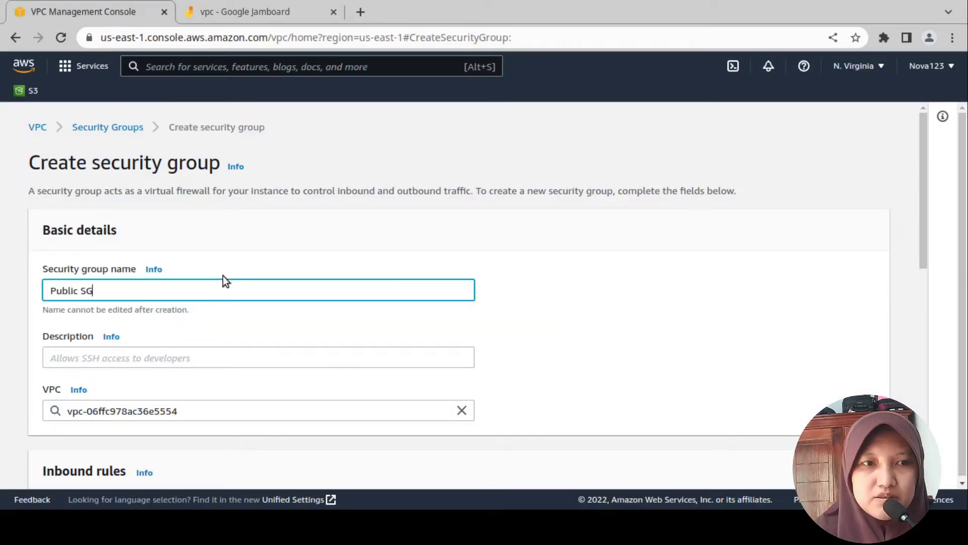
key("Tab")
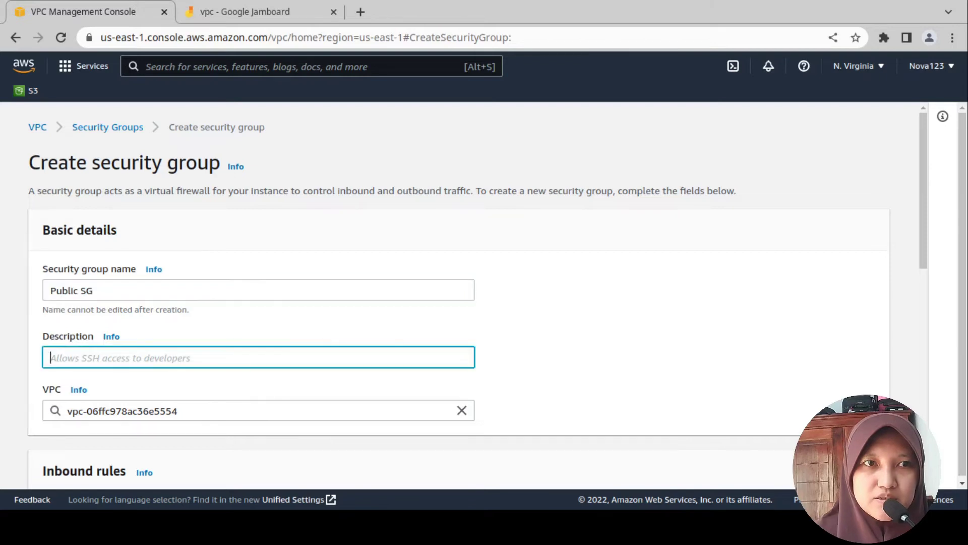
left_click(494, 227)
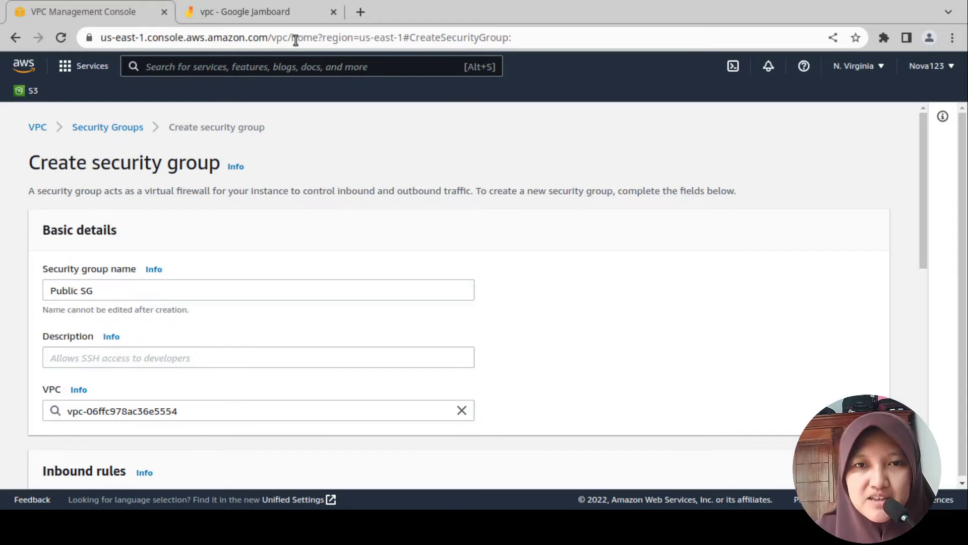
key("alt+Tab")
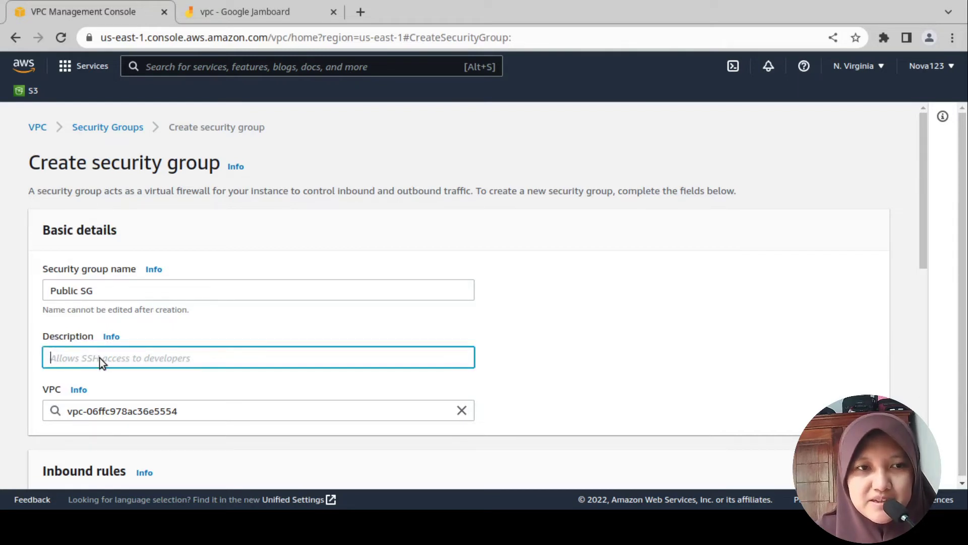
type("Allows incoming traffic to public instance")
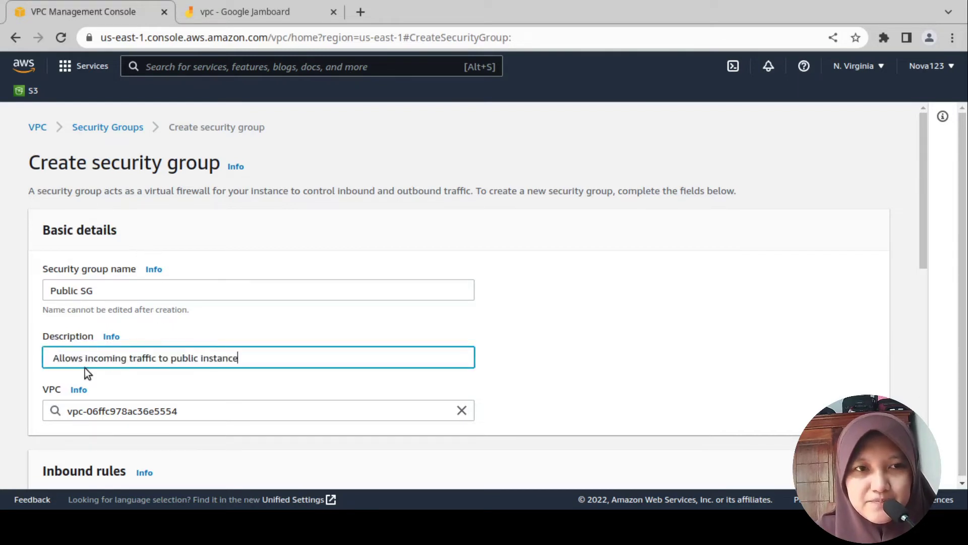
Set the security group's VPC to LAB VPC instead of the default one.
left_click(227, 412)
left_click(462, 410)
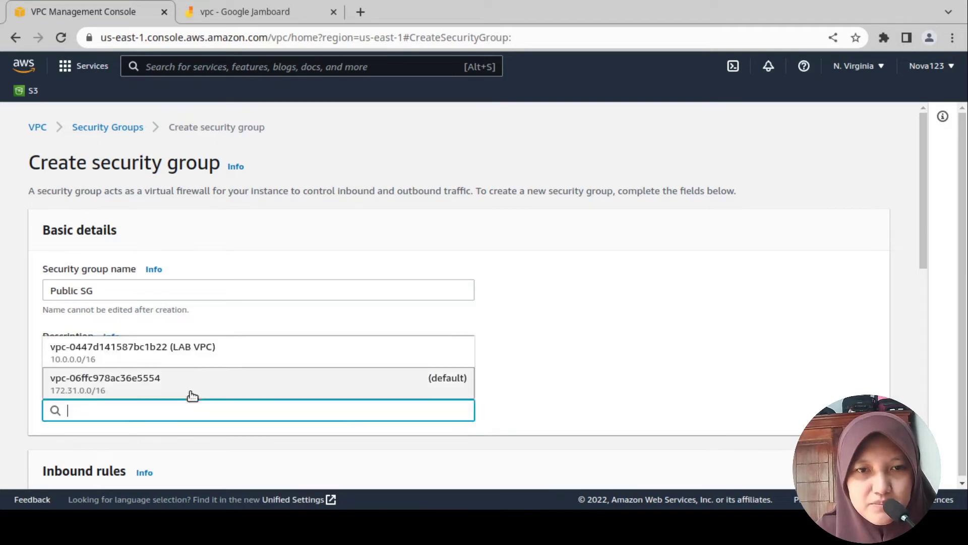
left_click(215, 356)
Add an HTTP inbound rule with source Anywhere-IPv4 to the new security group, without keeping any additional blank rule.
scroll(489, 378, "down", 5)
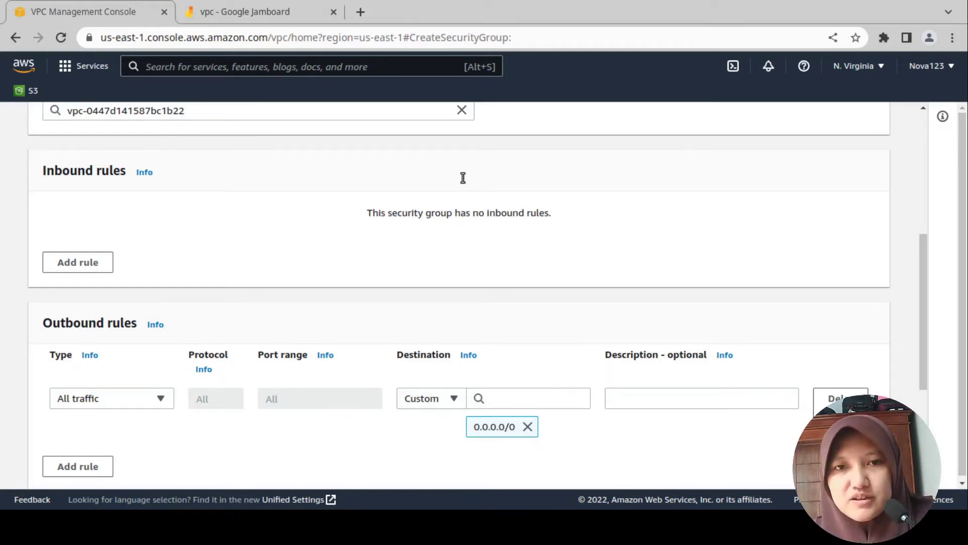
key("alt+Tab")
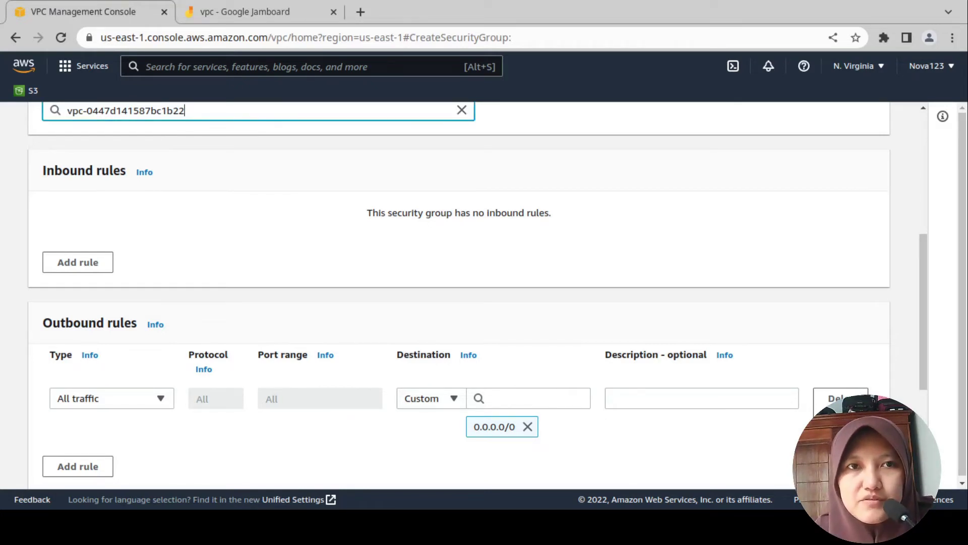
left_click(78, 262)
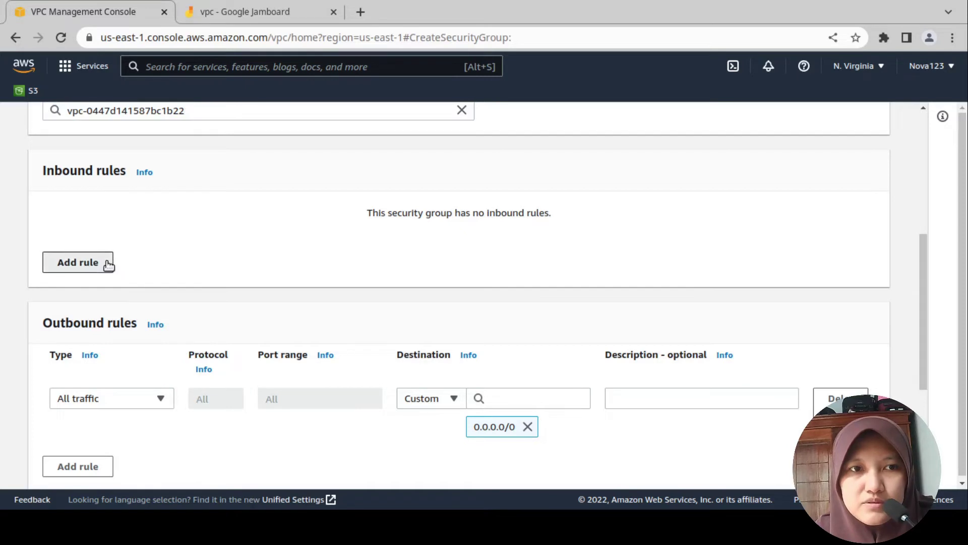
left_click(101, 247)
scroll(98, 398, "down", 4)
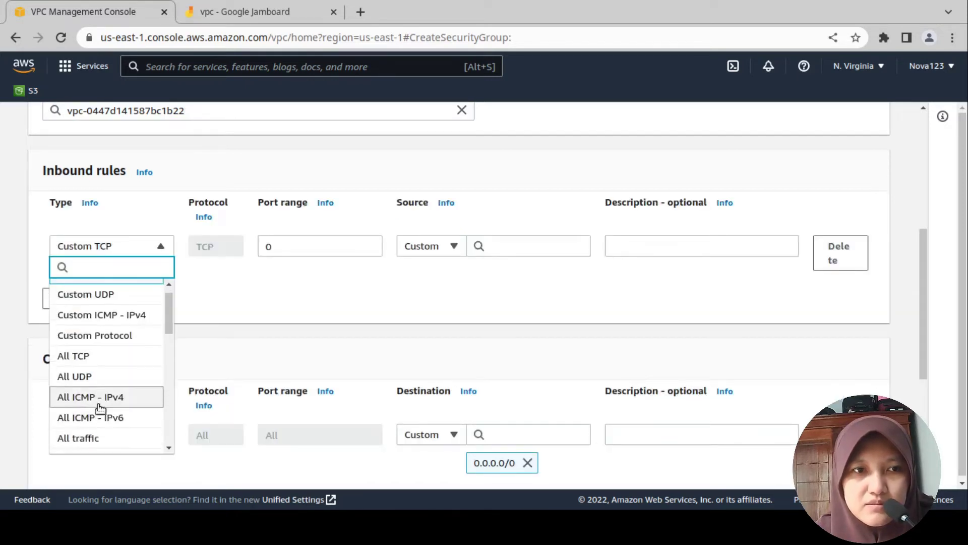
left_click(97, 370)
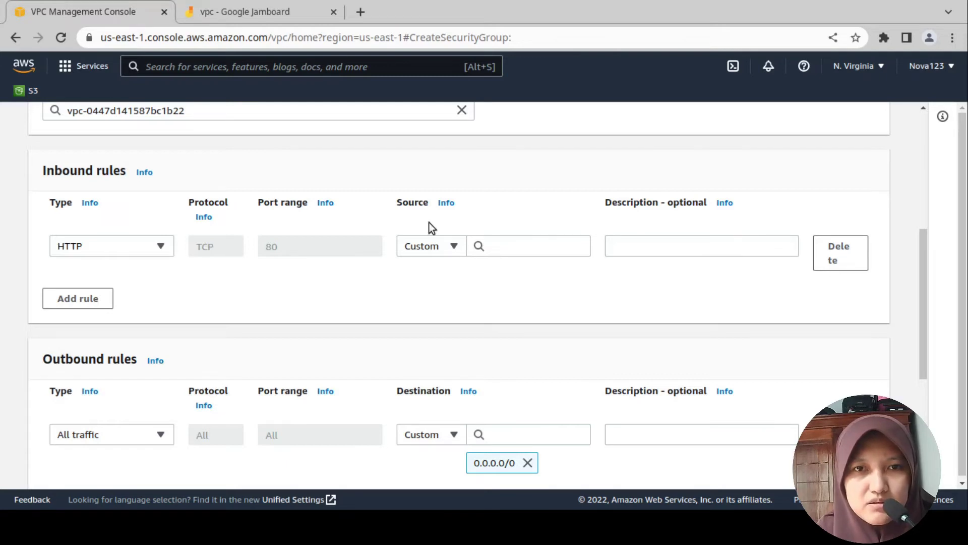
left_click(453, 248)
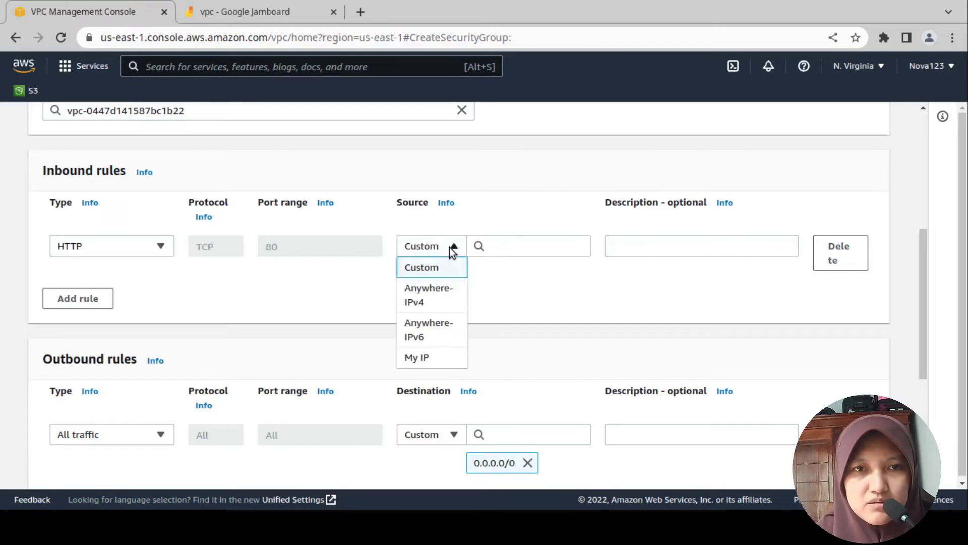
left_click(446, 295)
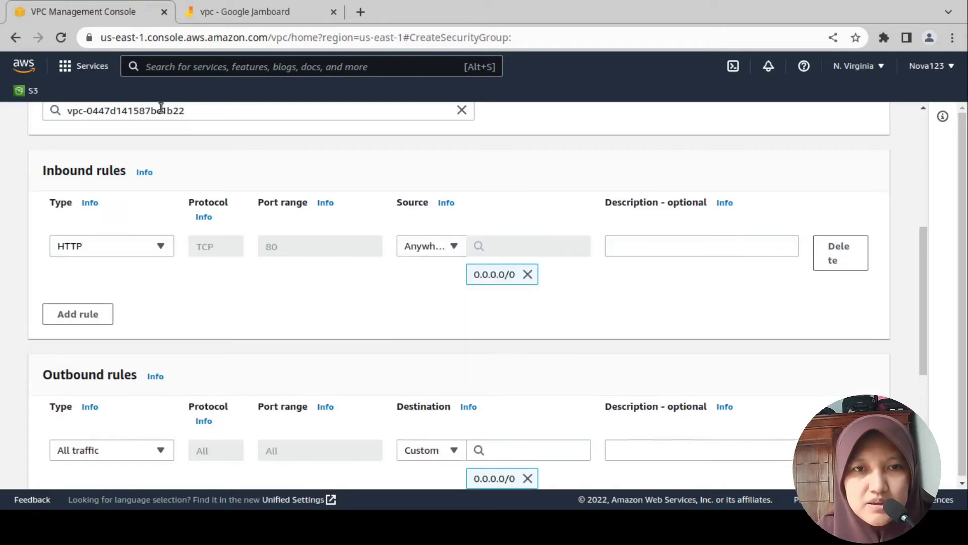
left_click(69, 315)
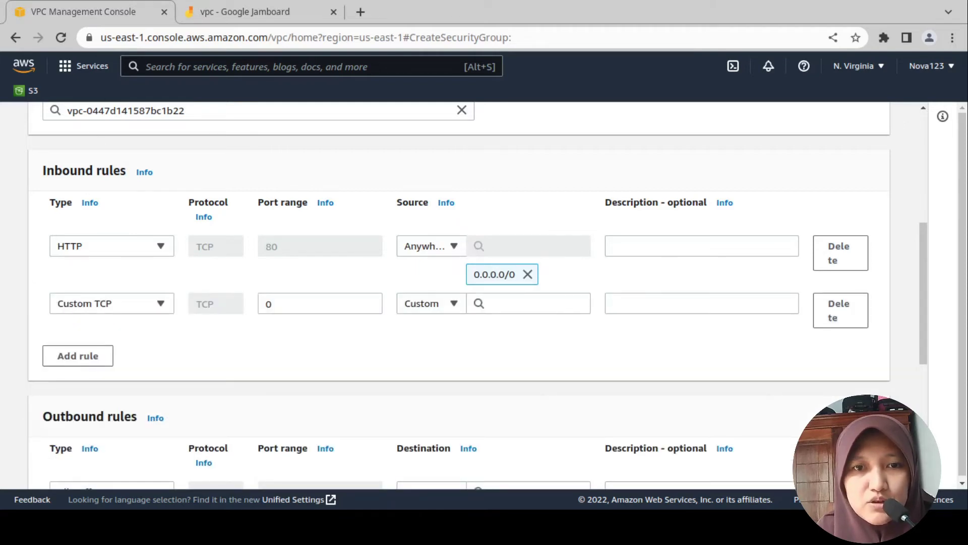
left_click(828, 315)
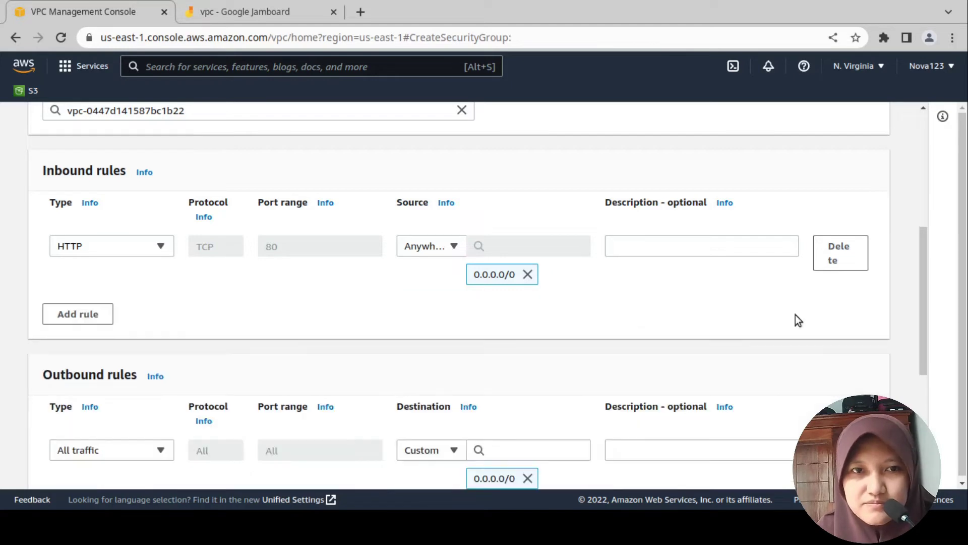
Tag the security group with the key Name and value Public SG, and create the group.
scroll(347, 332, "down", 2)
scroll(696, 384, "down", 2)
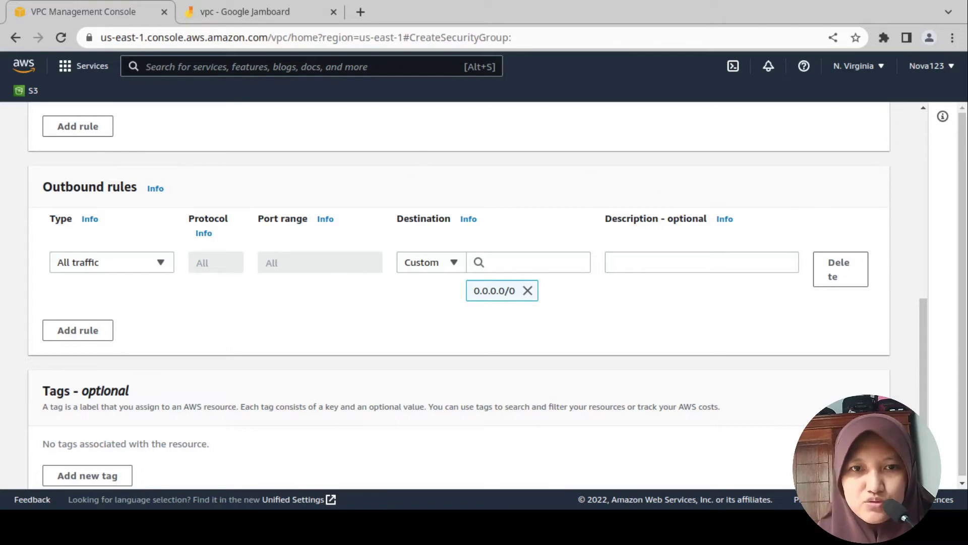
scroll(134, 480, "down", 3)
left_click(81, 404)
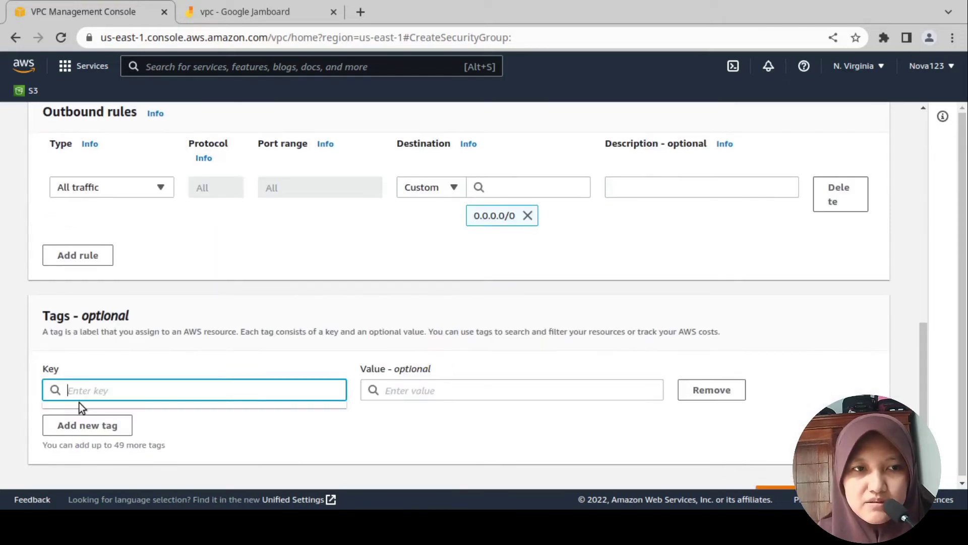
type("Name")
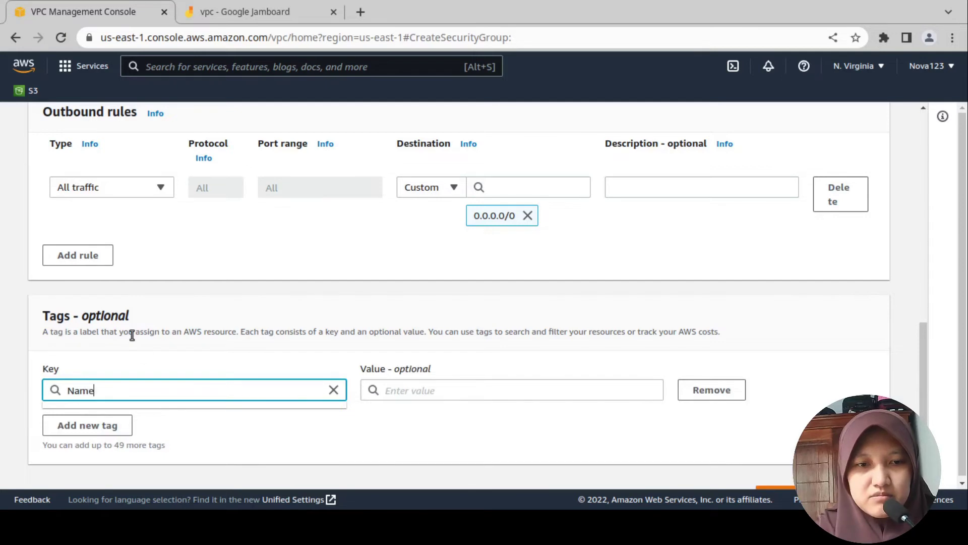
left_click(410, 391)
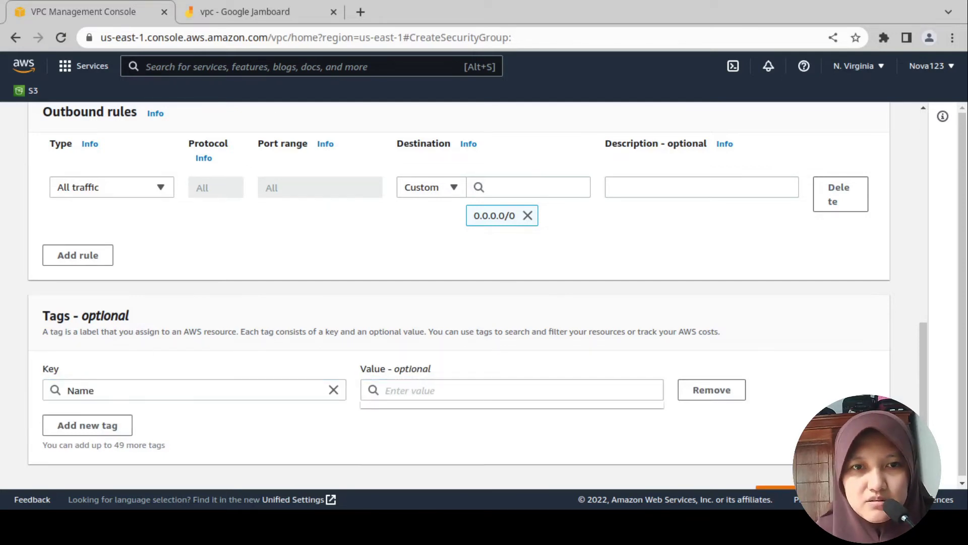
scroll(382, 348, "up", 4)
scroll(381, 348, "down", 3)
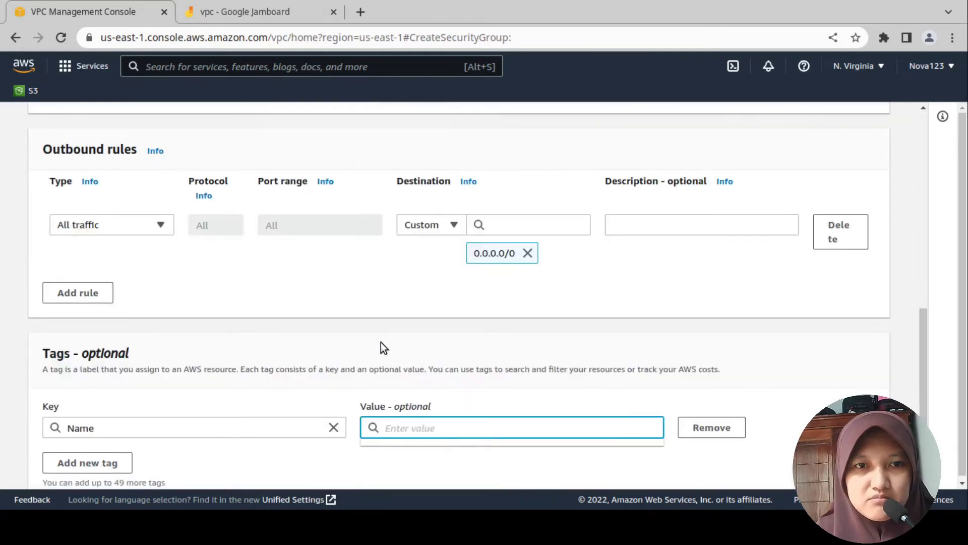
type("l")
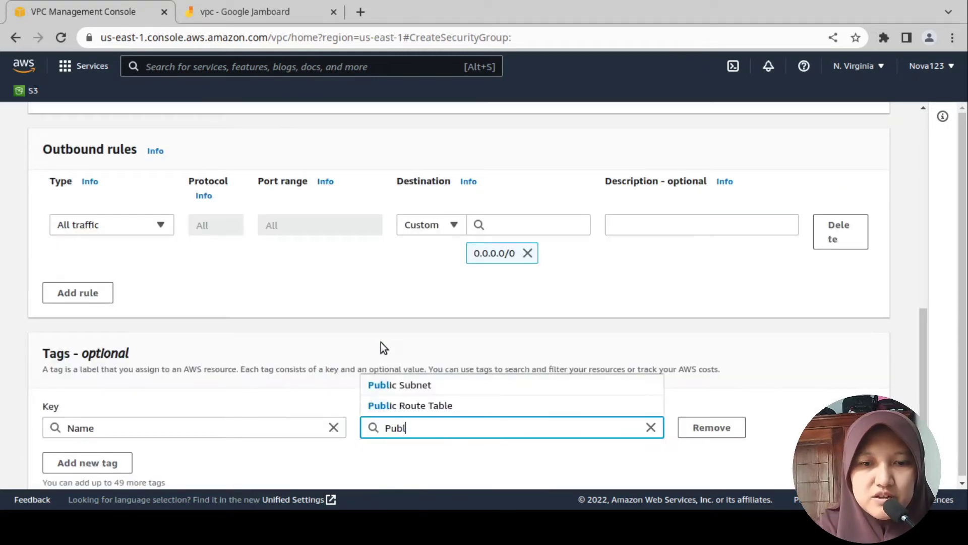
type("ic")
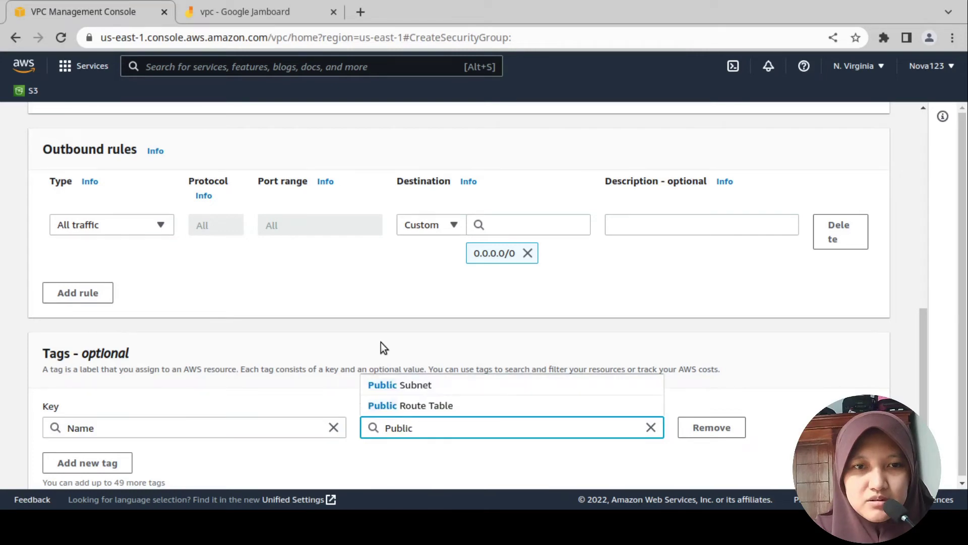
type(" SG")
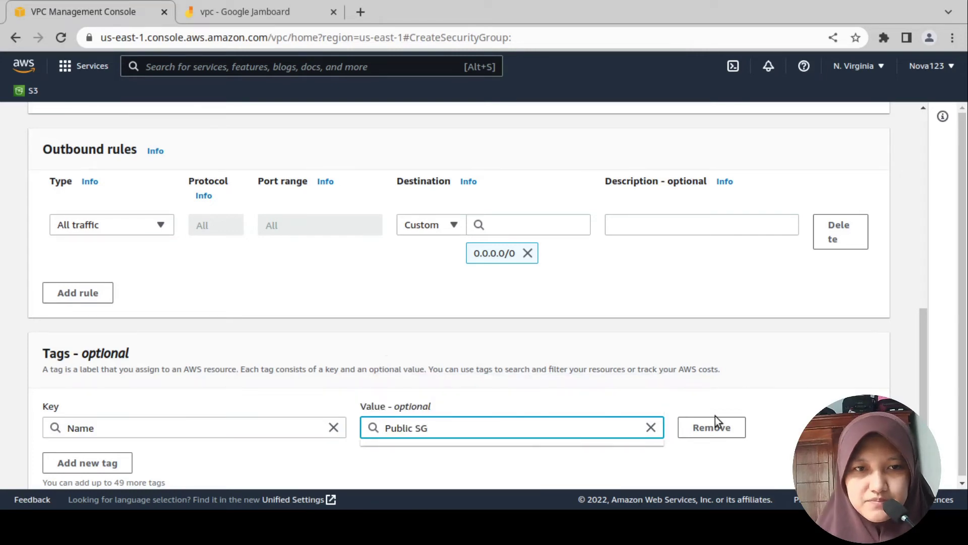
scroll(715, 416, "down", 2)
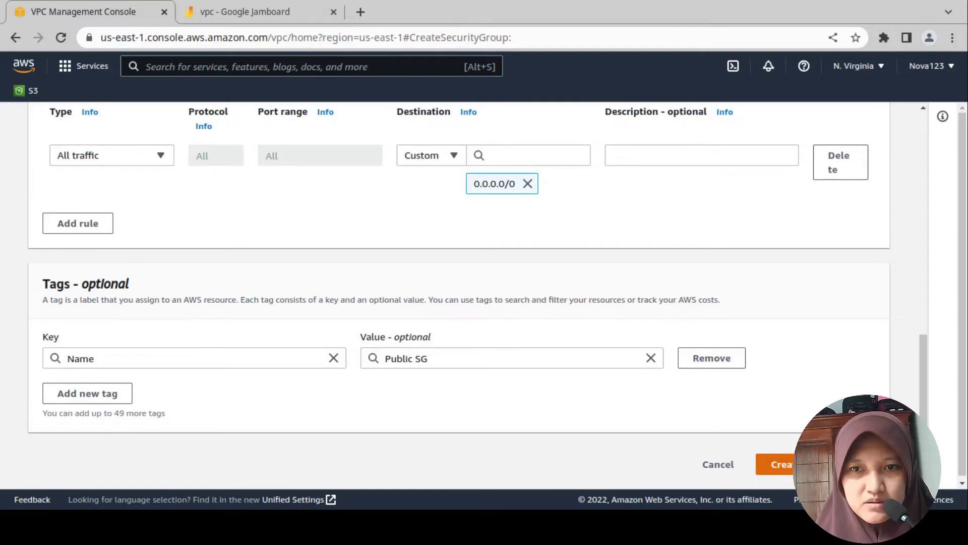
left_click(802, 464)
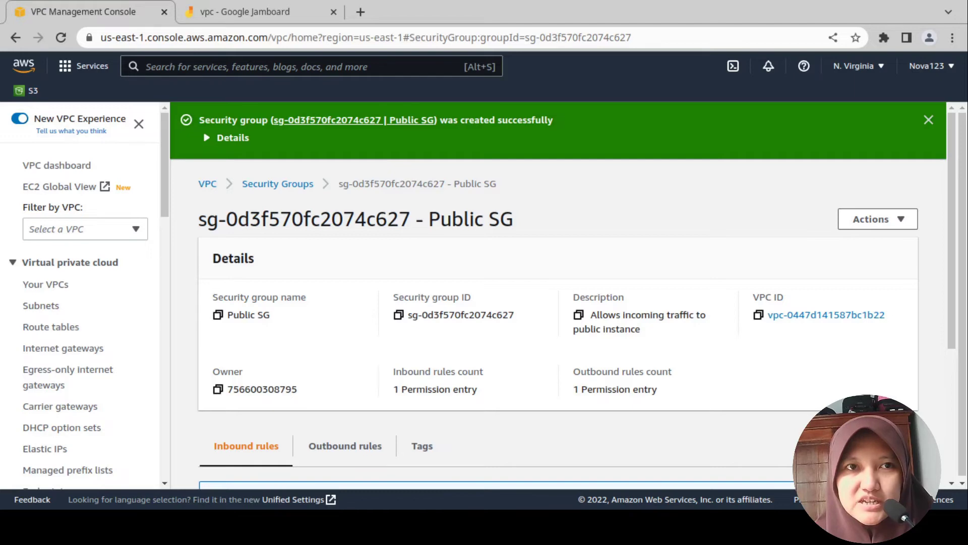
Check the VPC architecture diagram in Jamboard, then open the EC2 service from the recently visited services in the AWS console.
left_click(227, 12)
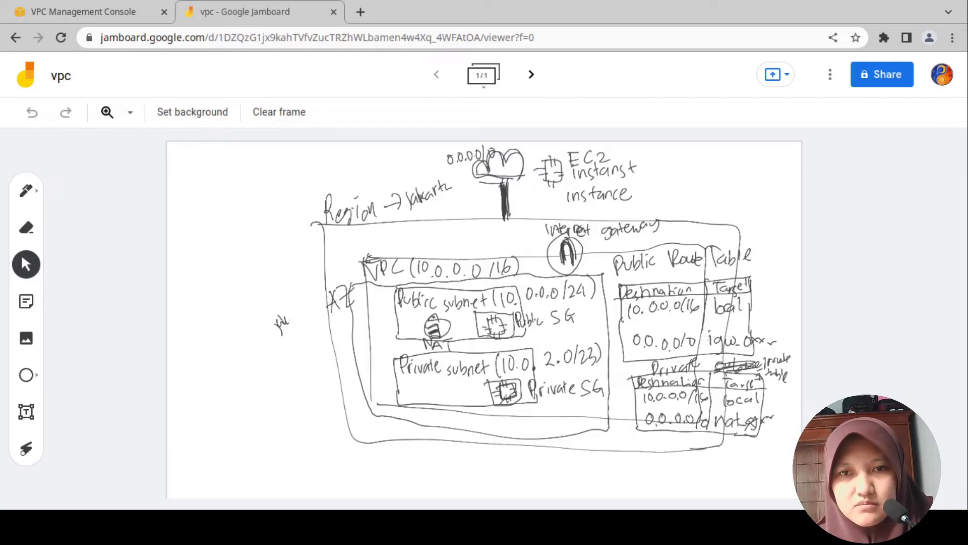
left_click(71, 9)
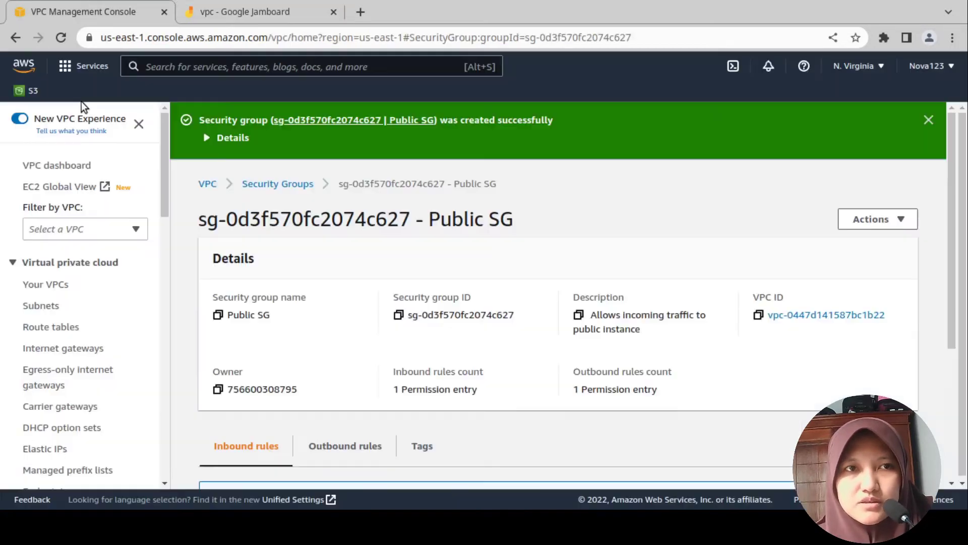
left_click(86, 66)
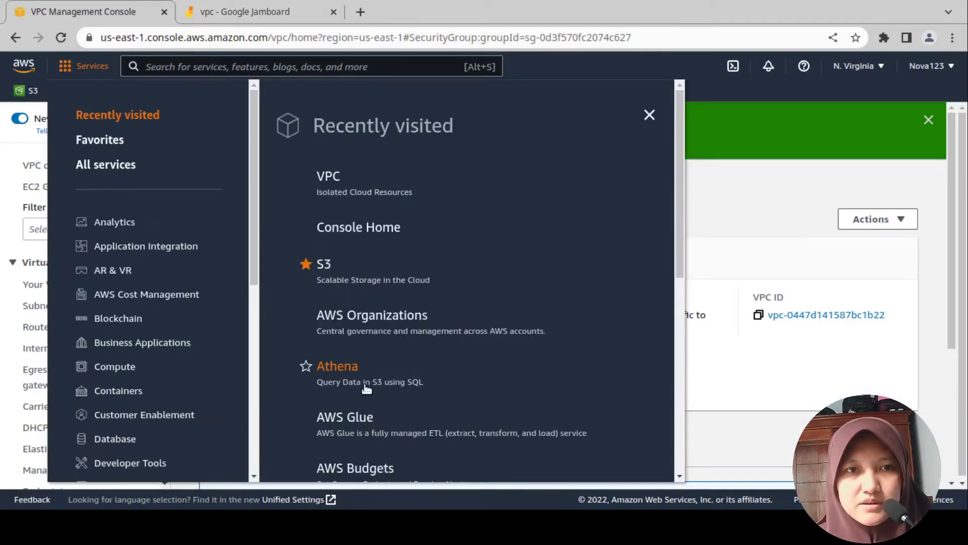
scroll(367, 387, "down", 1)
scroll(367, 388, "down", 3)
left_click(333, 331)
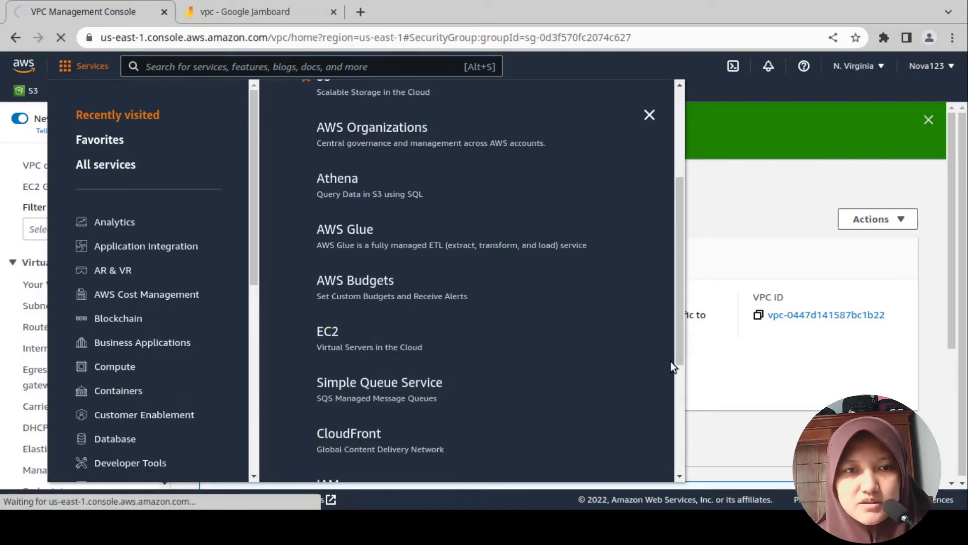
left_click(334, 333)
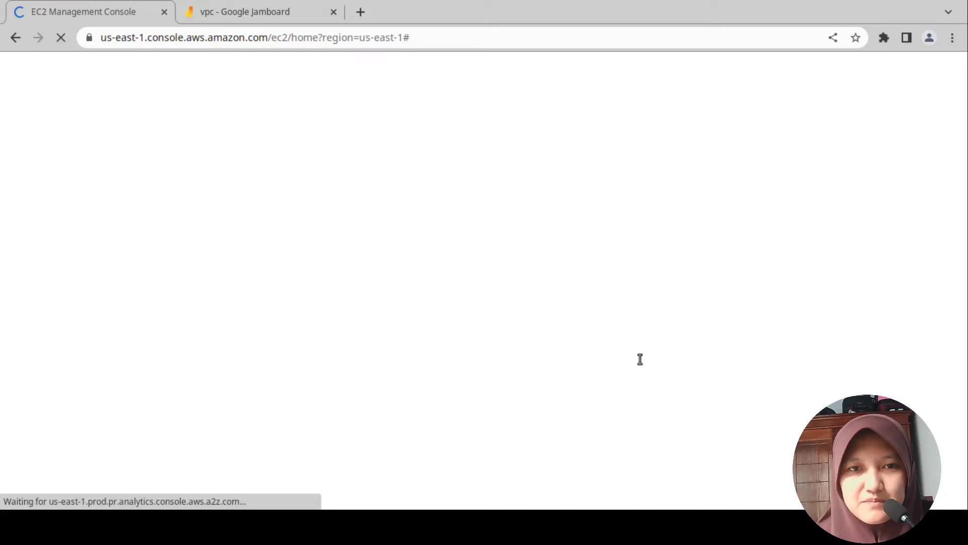
Review the second Jamboard frame with the public subnet and T3 instance, then start launching a new instance in the EC2 console.
left_click(239, 12)
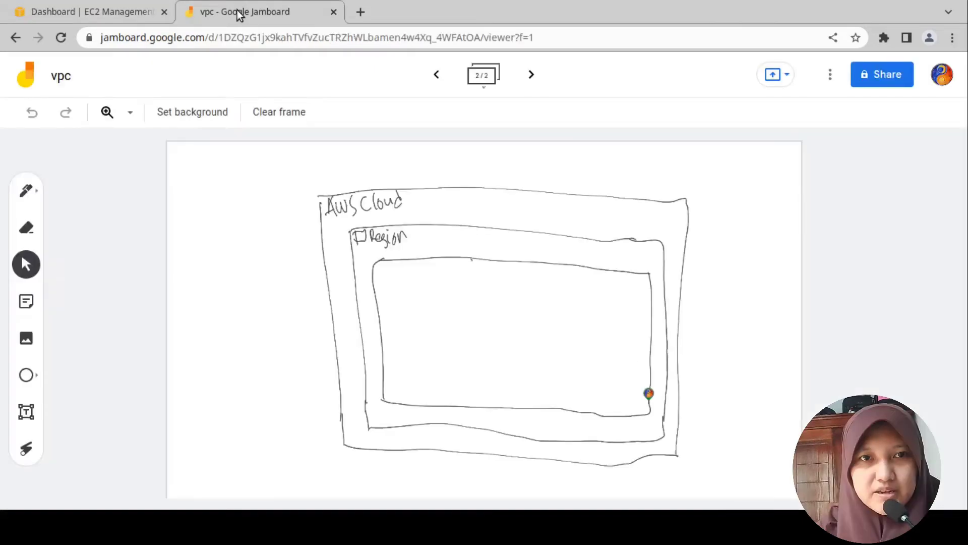
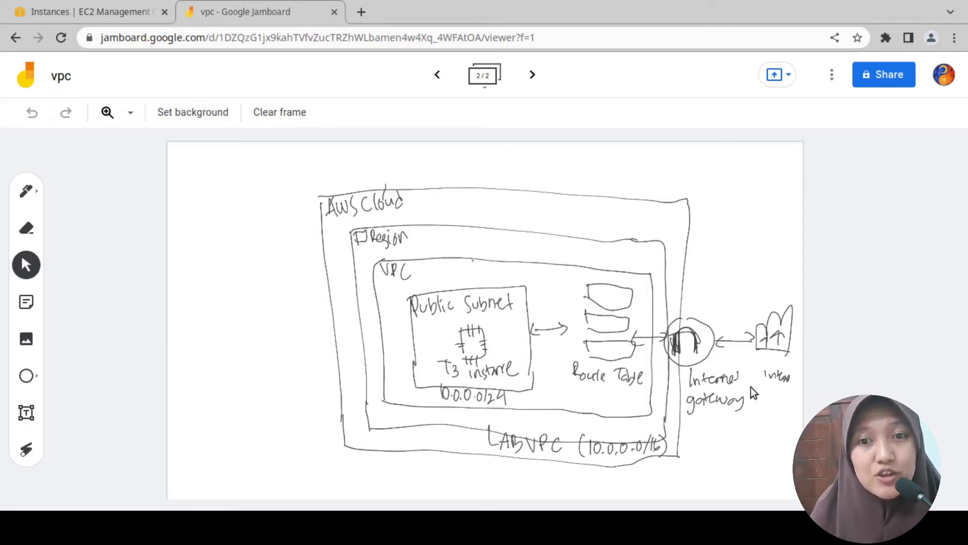
left_click(106, 16)
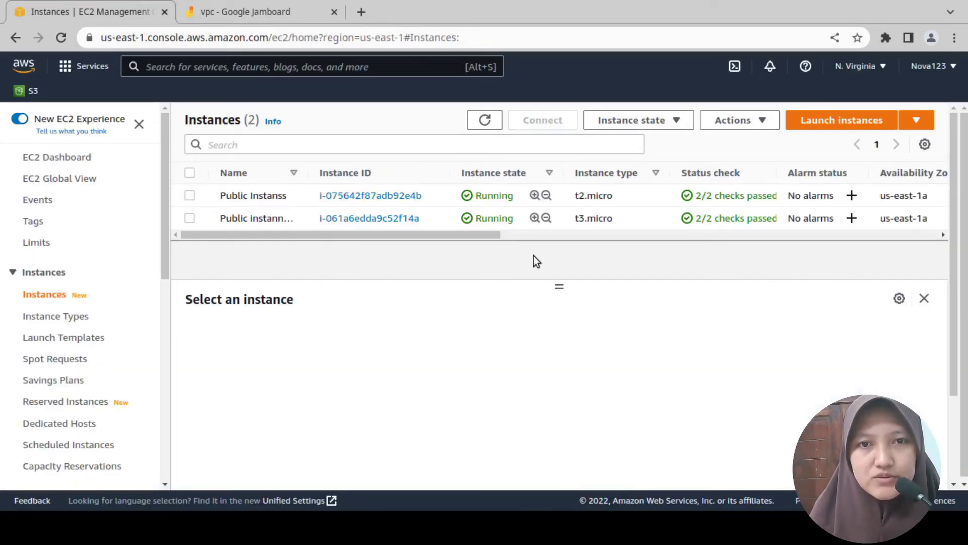
left_click(866, 125)
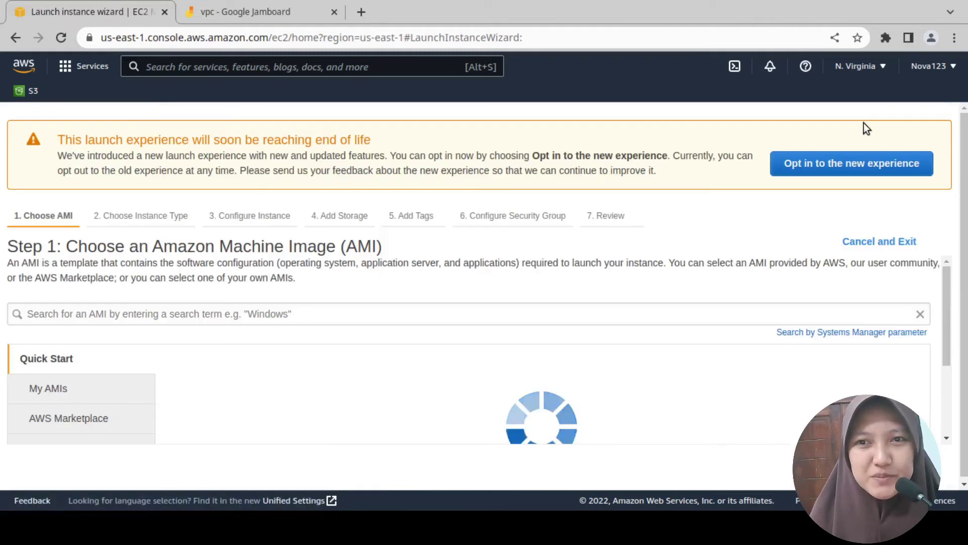
Select the Amazon Linux 2 AMI (HVM) - Kernel 5.10 image, keep the t2.micro type, and proceed to the instance details.
left_click_drag(99, 144, 388, 156)
left_click(391, 156)
double_click(390, 156)
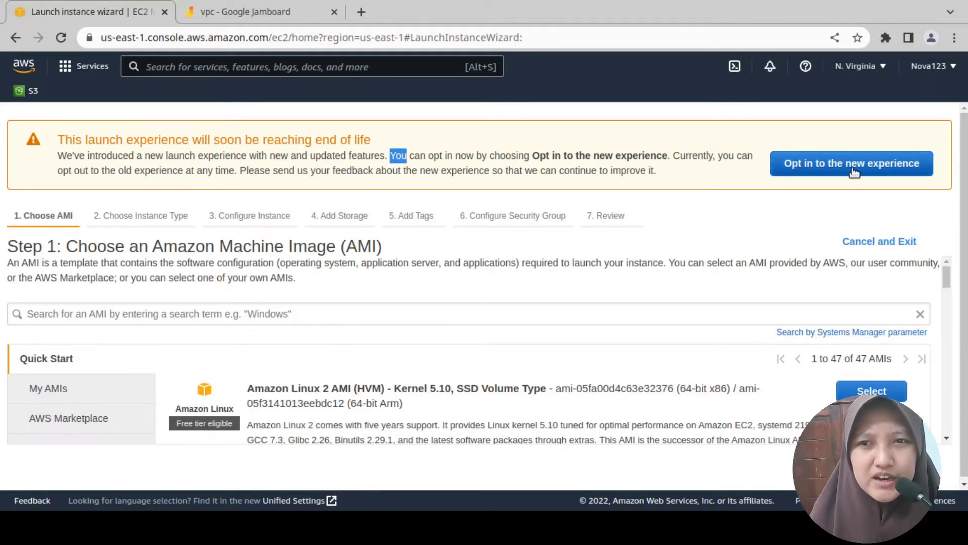
left_click(890, 393)
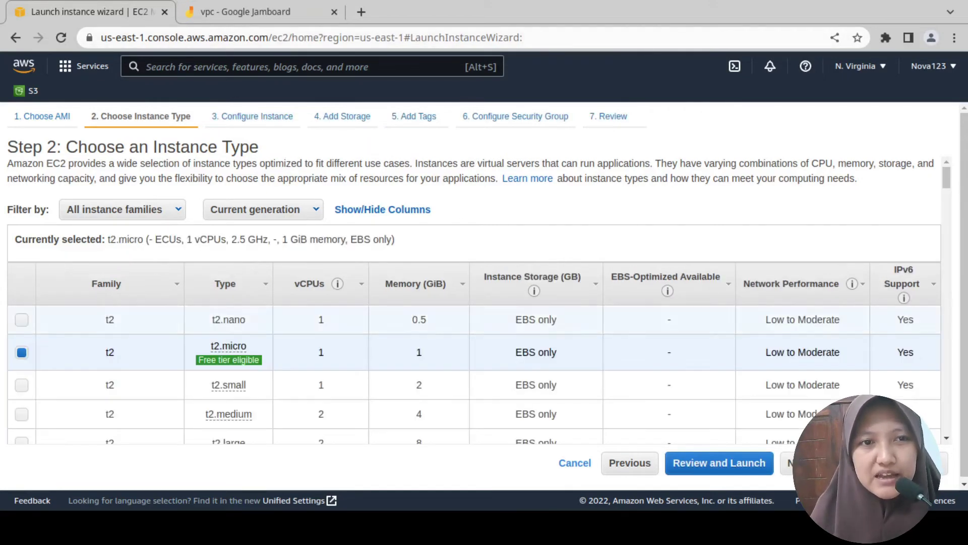
left_click(858, 463)
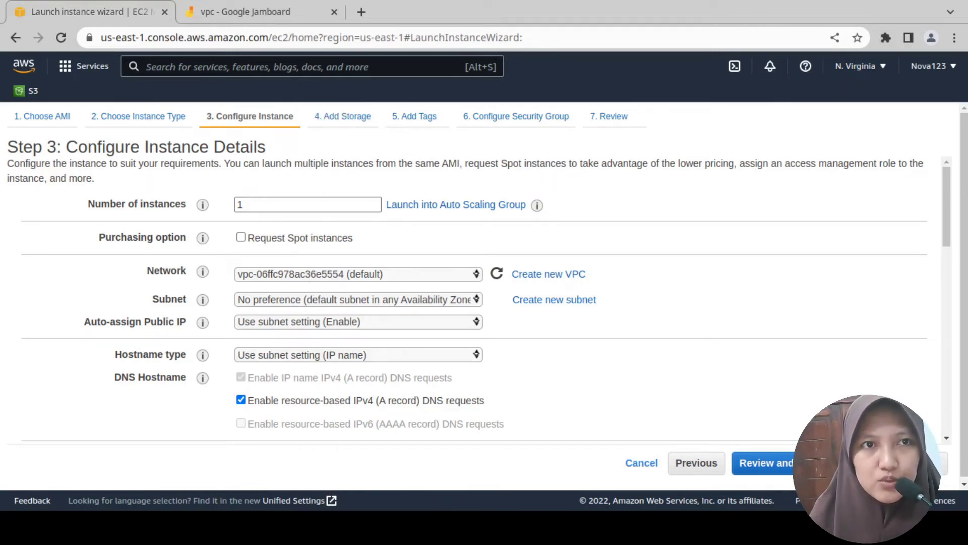
Set the instance's network to LAB VPC and its subnet to Public Subnet, and choose the auto-assign public IP option.
left_click(341, 280)
left_click(343, 287)
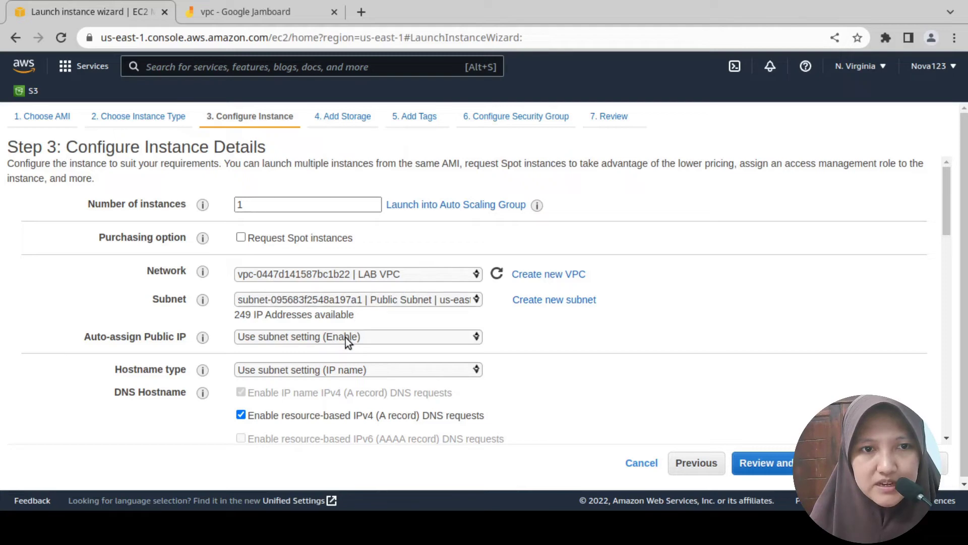
left_click(336, 365)
Paste the copied text into the instance's user data, keep the default storage settings, and proceed to the tags.
scroll(344, 362, "down", 15)
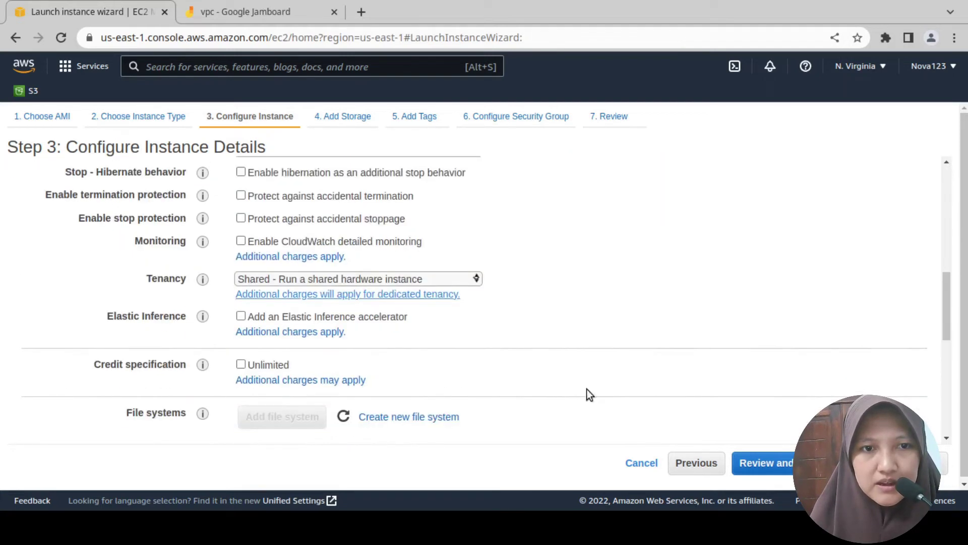
left_click_drag(945, 367, 946, 405)
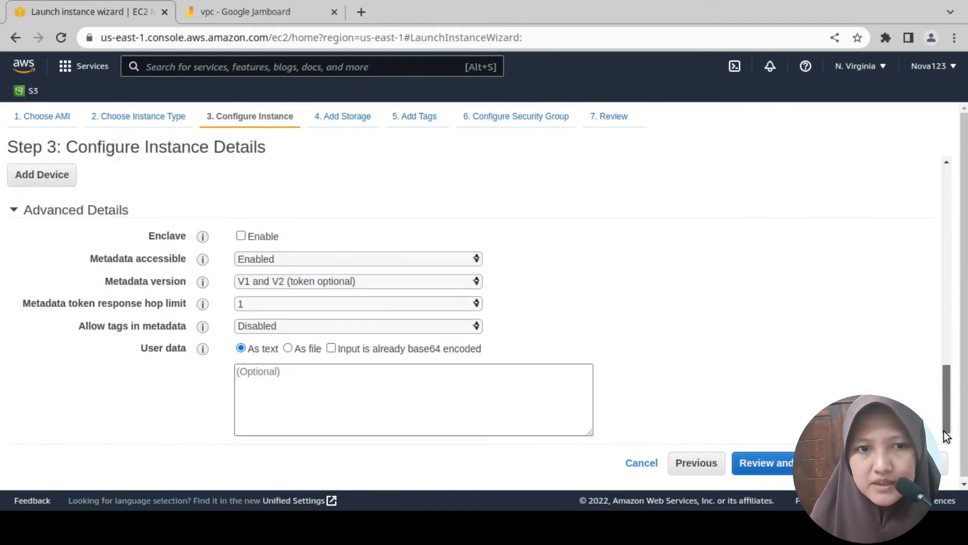
left_click(333, 371)
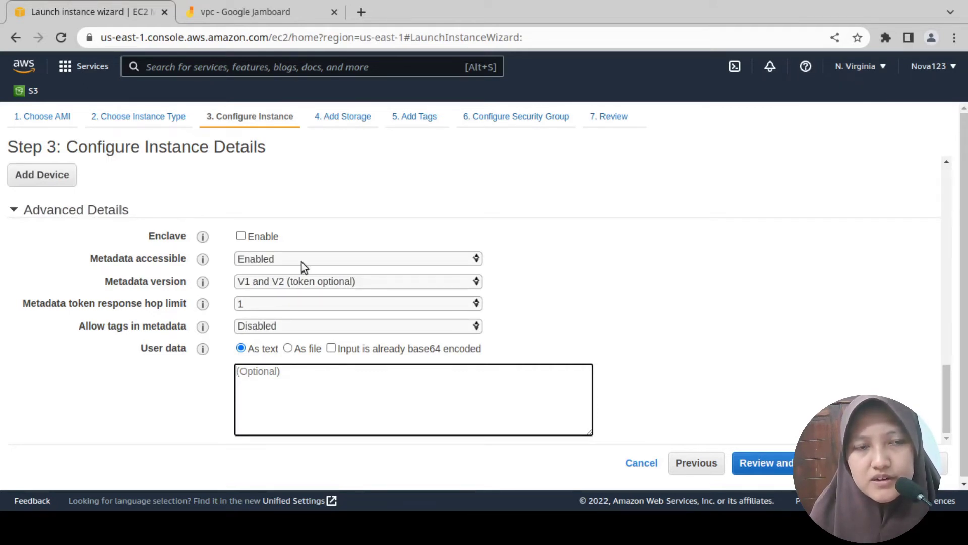
left_click(648, 260)
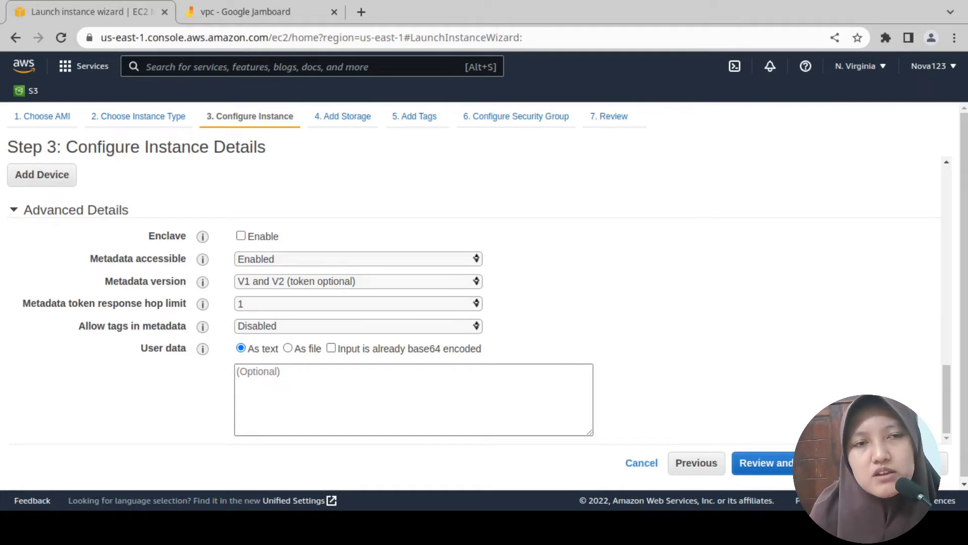
key("Tab")
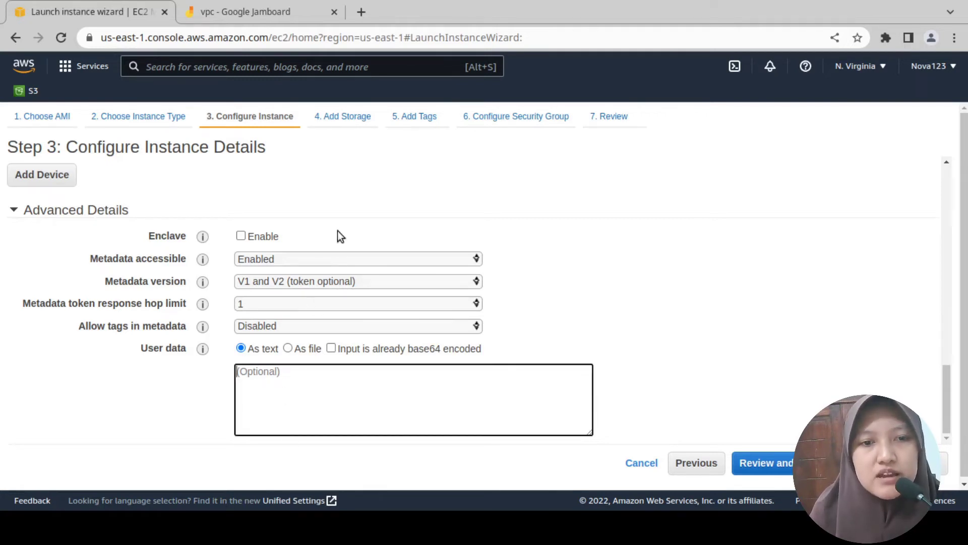
key("ctrl+v")
left_click(918, 462)
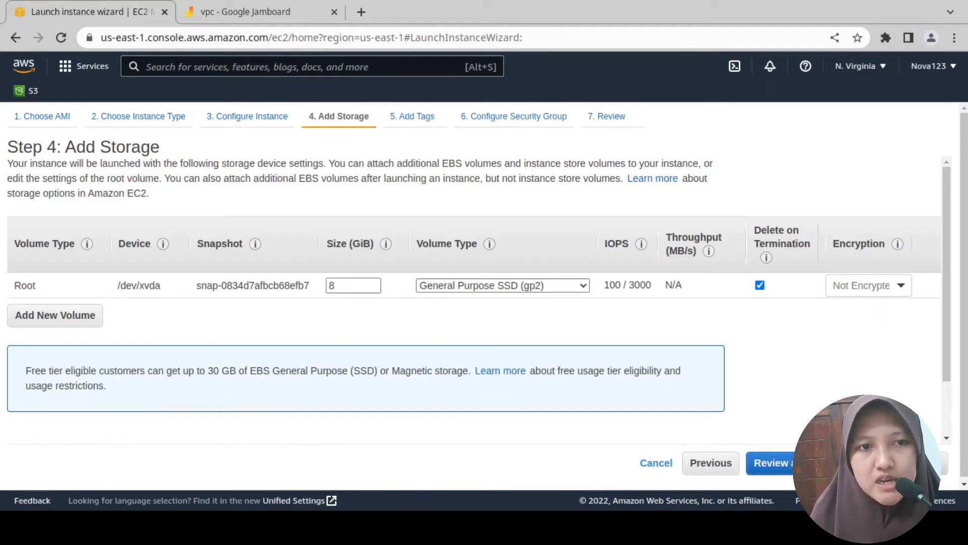
left_click(918, 462)
Add a tag with key Name and value New Public Subnet1, and proceed to the security group configuration.
left_click(48, 347)
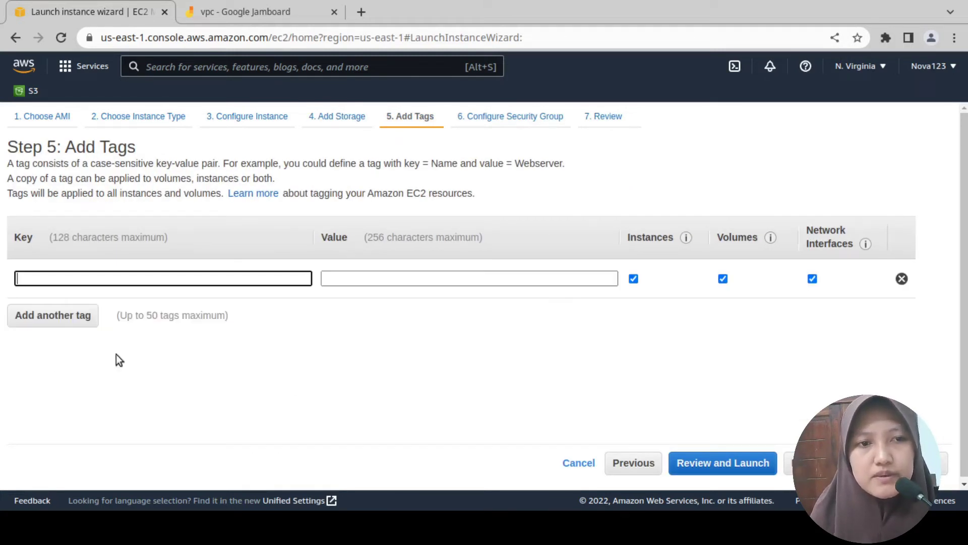
type("Name")
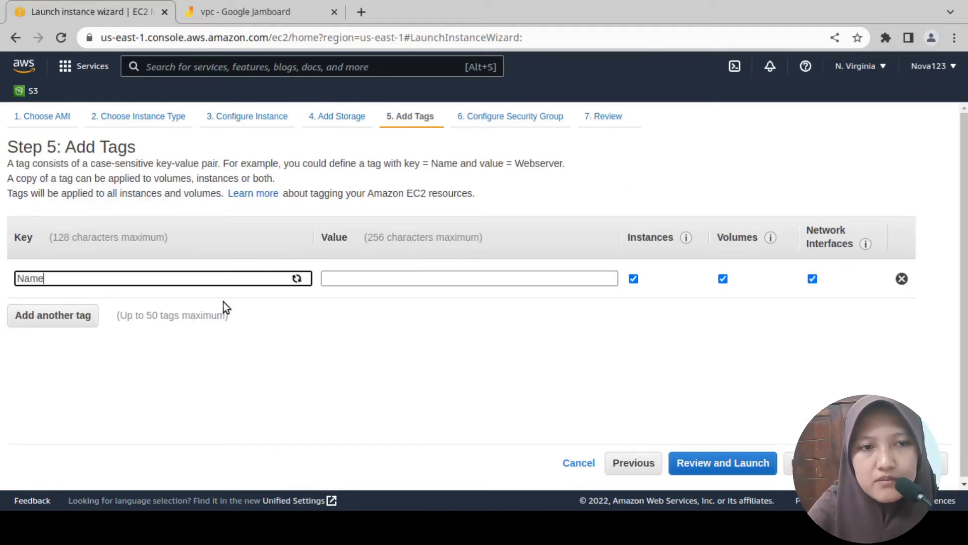
left_click(347, 272)
type("N")
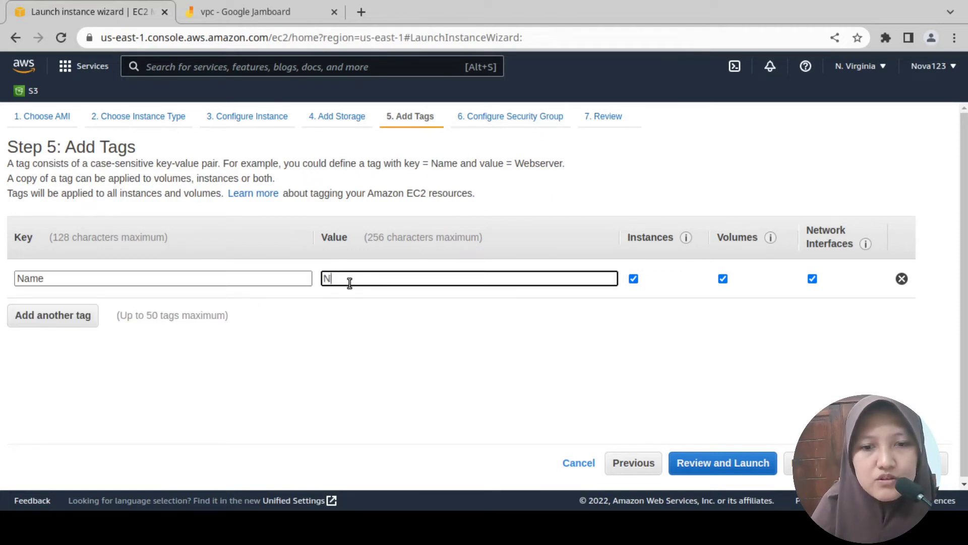
type("ew Pub")
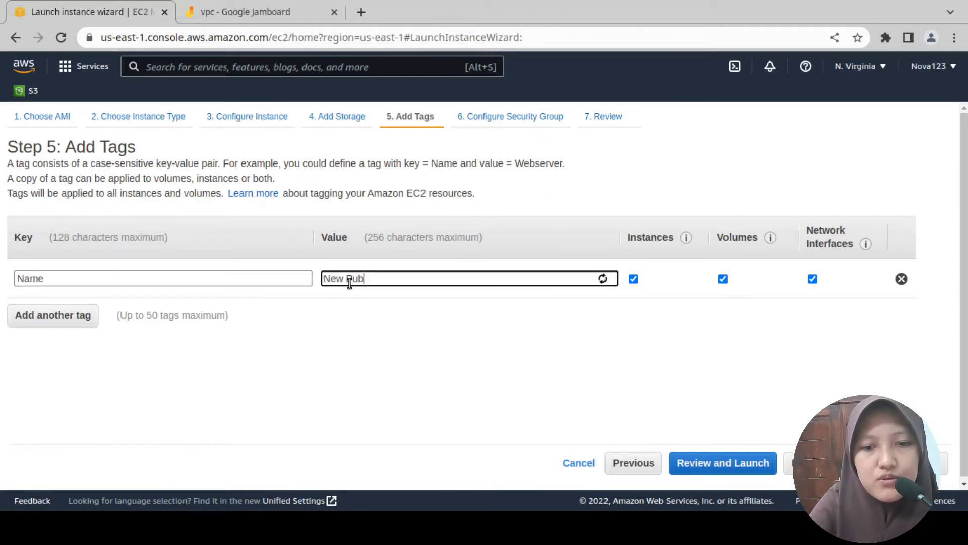
type("lic Subne")
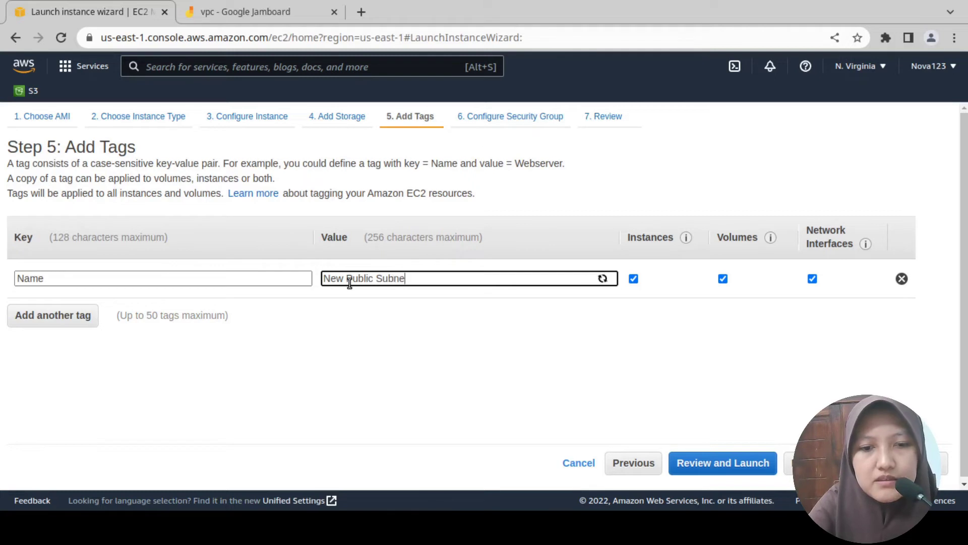
type("t1")
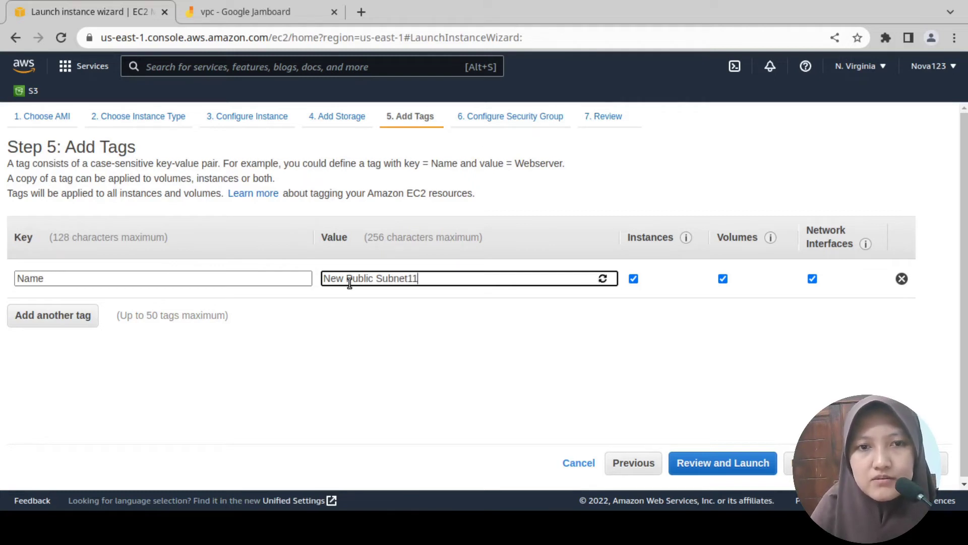
key("Return")
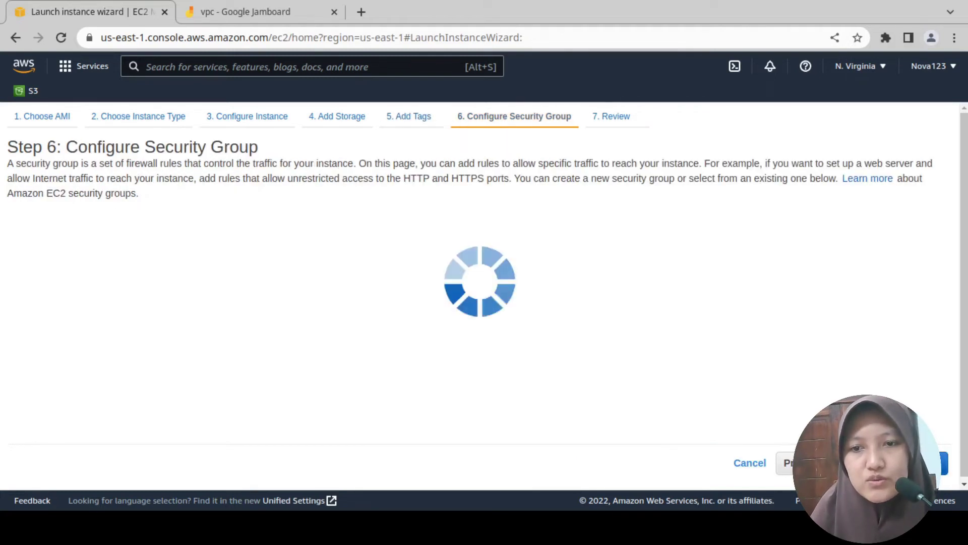
Assign the existing Public SG security group, check its inbound rules including SSH port 22, and proceed to the launch review.
left_click(319, 236)
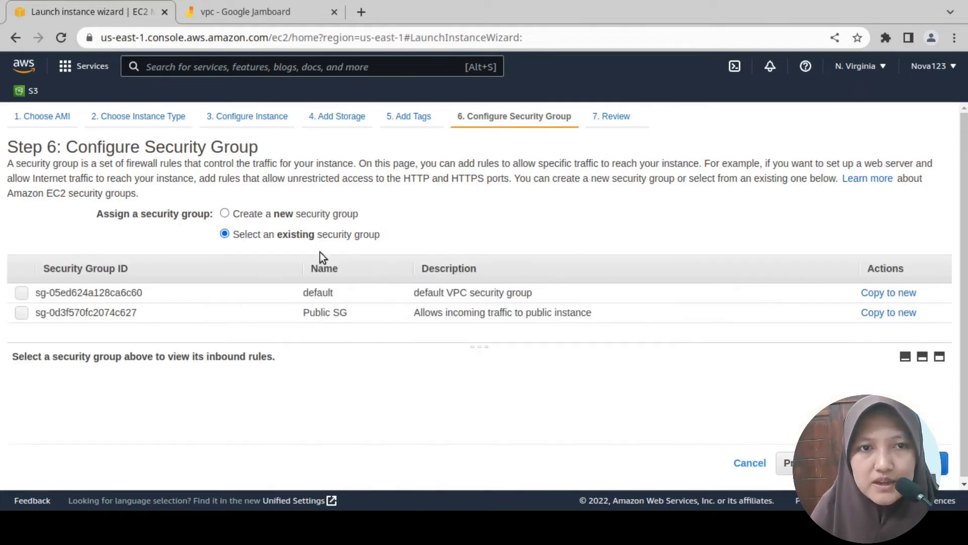
left_click(19, 314)
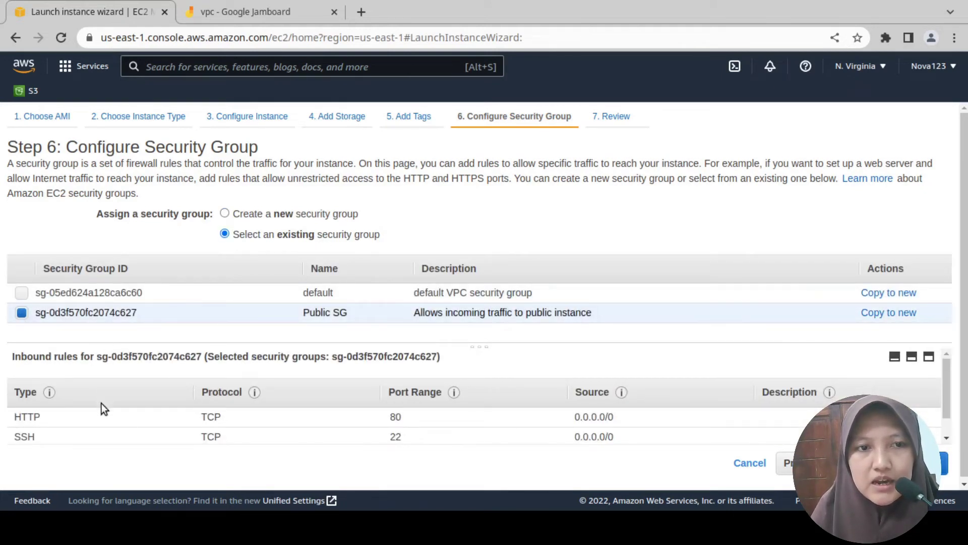
scroll(940, 409, "down", 2)
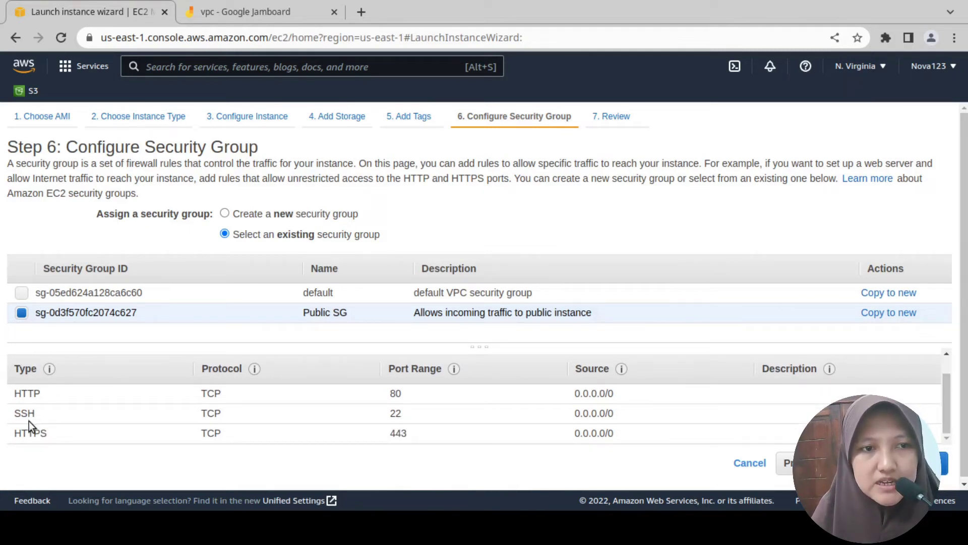
left_click_drag(29, 410, 210, 411)
left_click(232, 417)
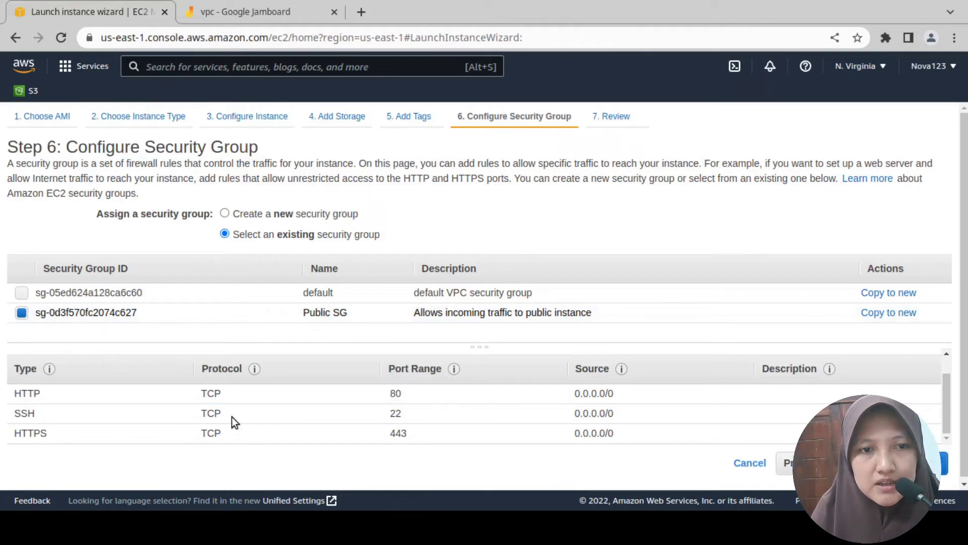
left_click_drag(391, 413, 414, 415)
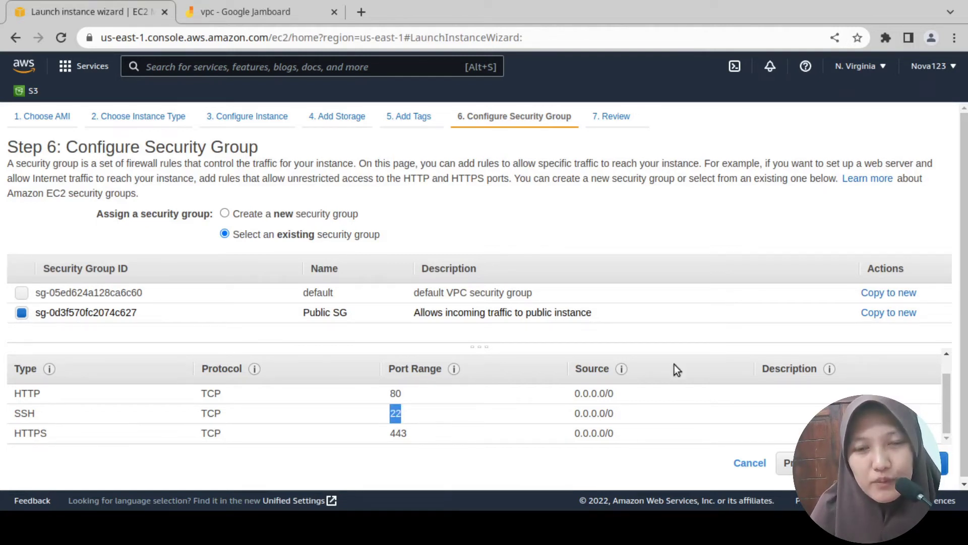
left_click(903, 462)
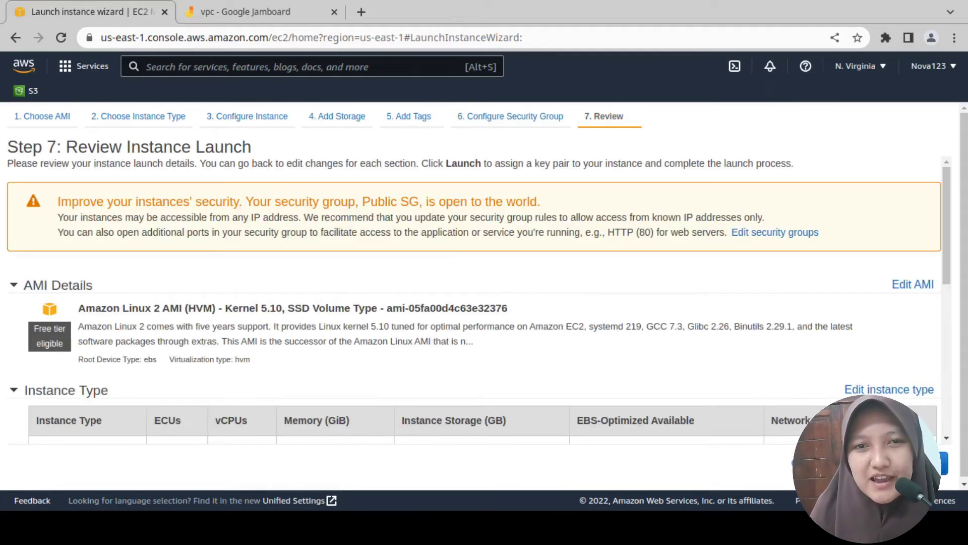
Review the launch details, choose the existing RSA key pair, acknowledge access to its private key file, and launch the instance.
scroll(753, 349, "down", 4)
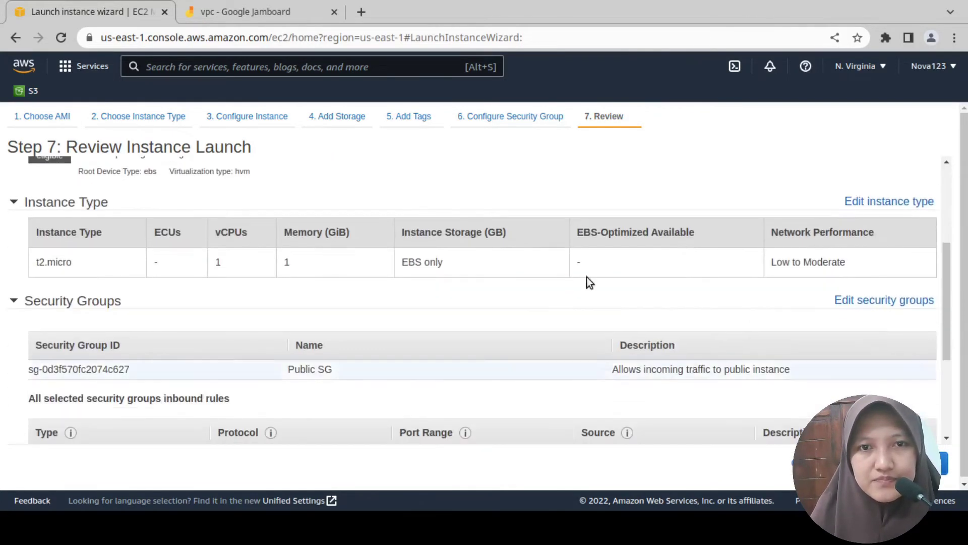
scroll(586, 277, "up", 4)
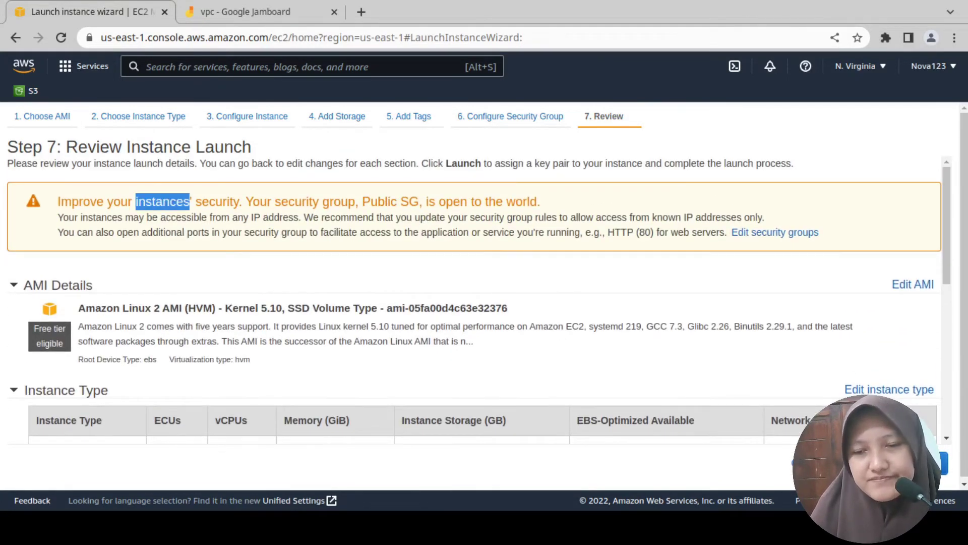
left_click(925, 463)
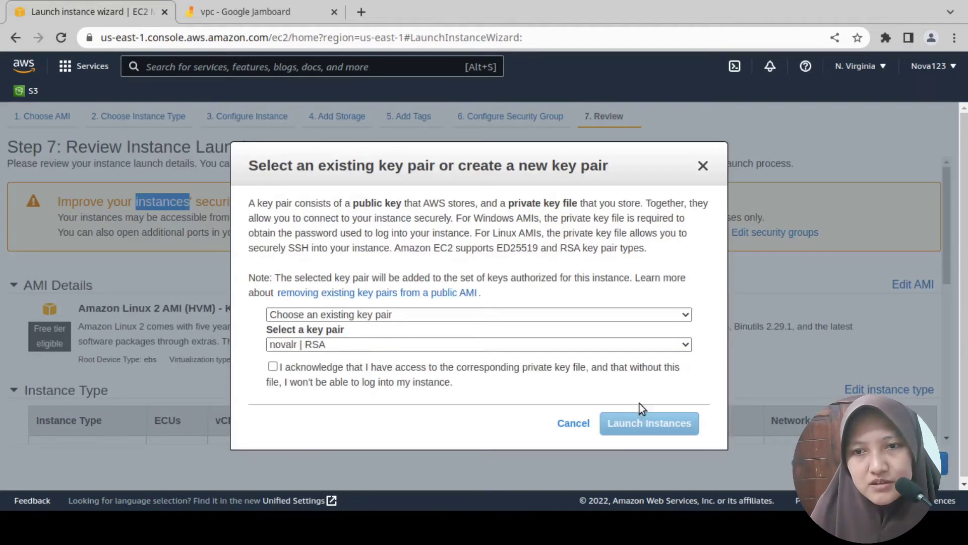
left_click(273, 366)
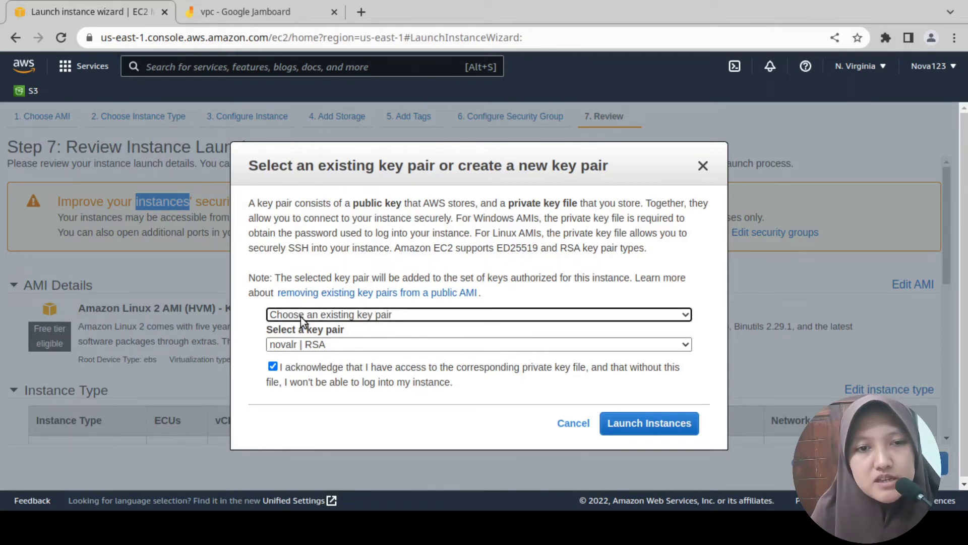
left_click(655, 432)
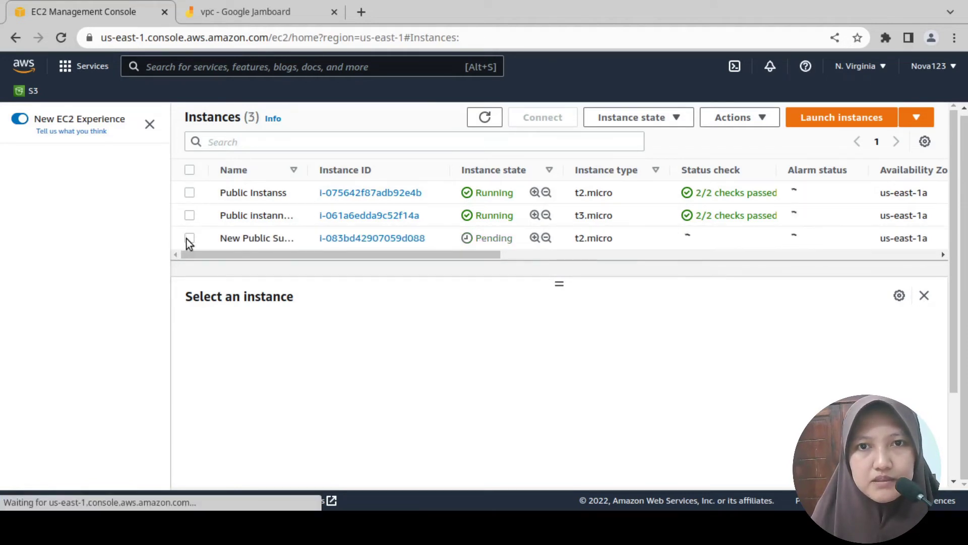
Select the New Public Subnet1 instance, refresh the instance list to check its status, and reopen its details.
left_click(189, 238)
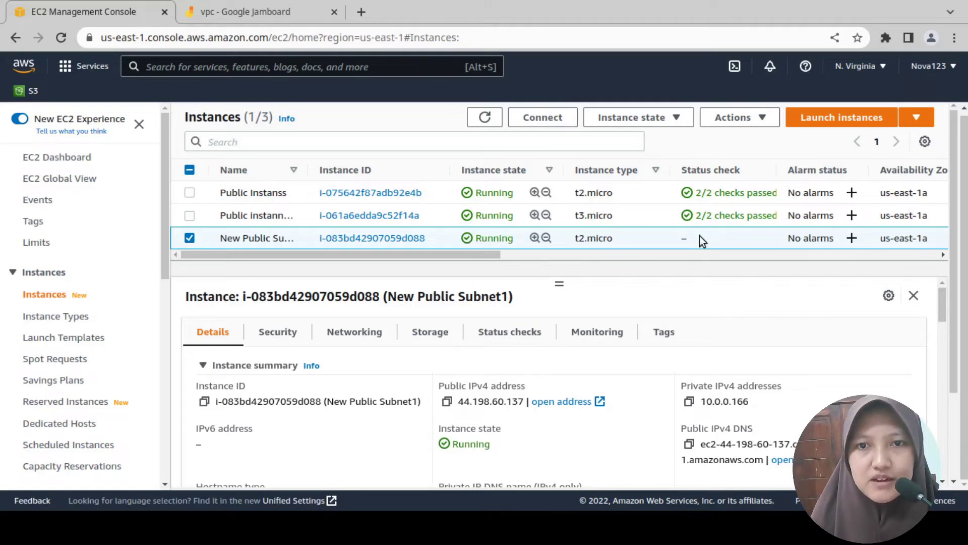
left_click(487, 117)
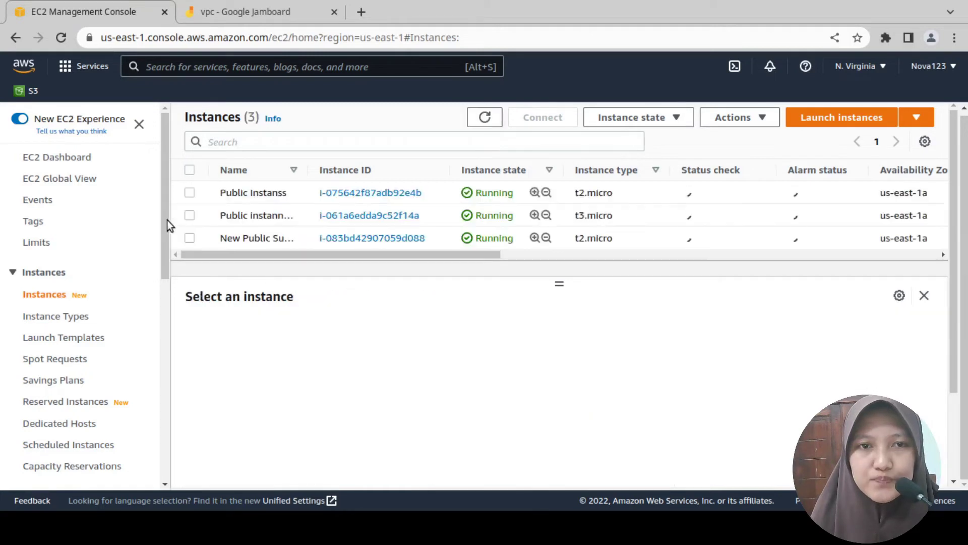
left_click(190, 239)
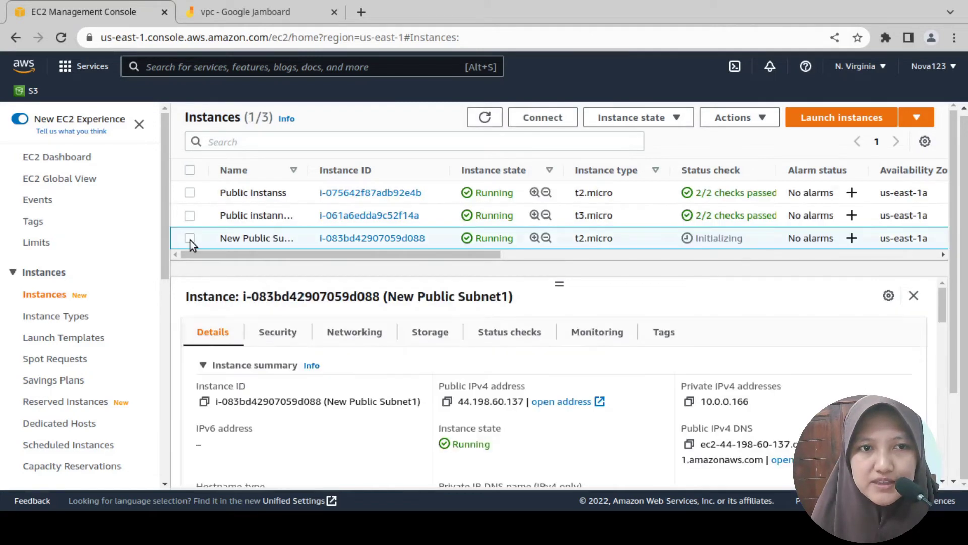
Copy the New Public Subnet1 instance's public IPv4 address and open it in a new browser tab.
left_click(447, 401)
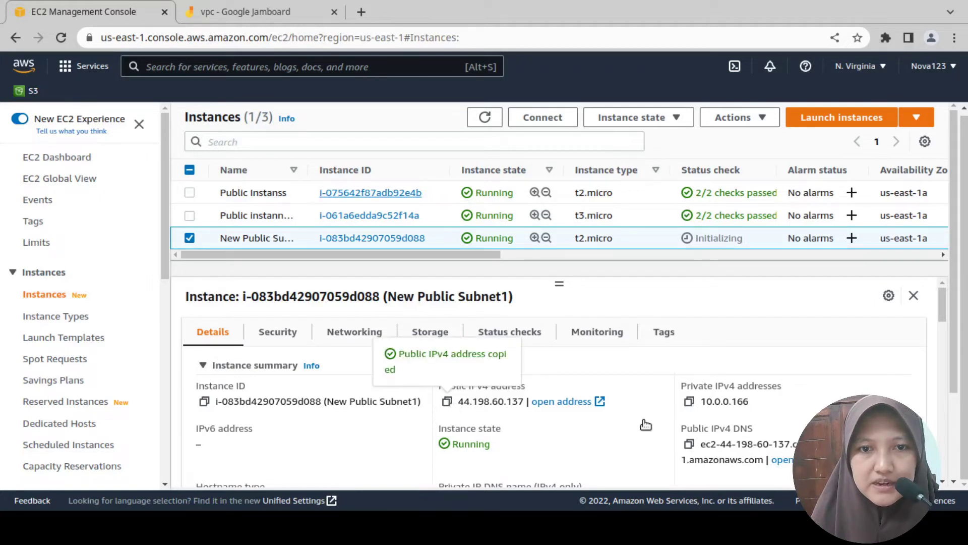
left_click(362, 13)
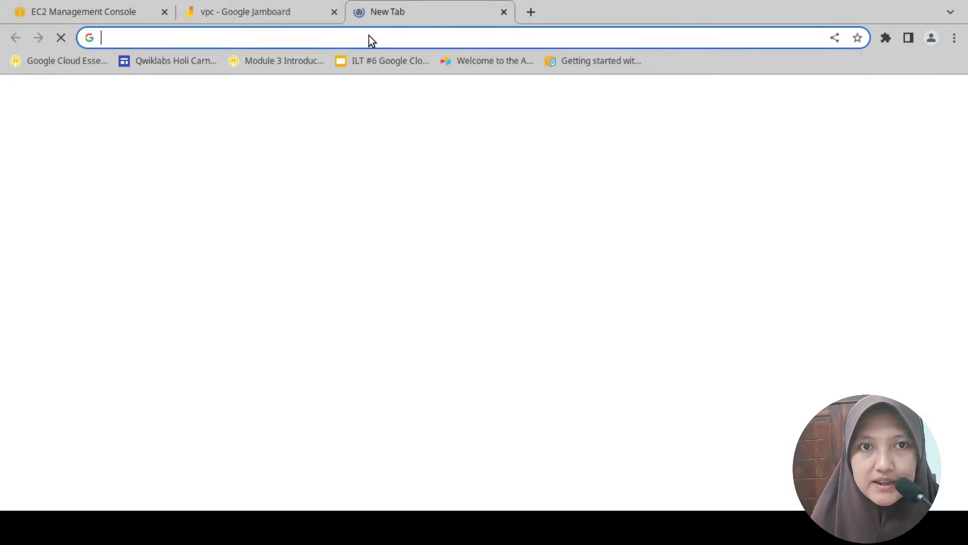
key("ctrl+v")
key("Return")
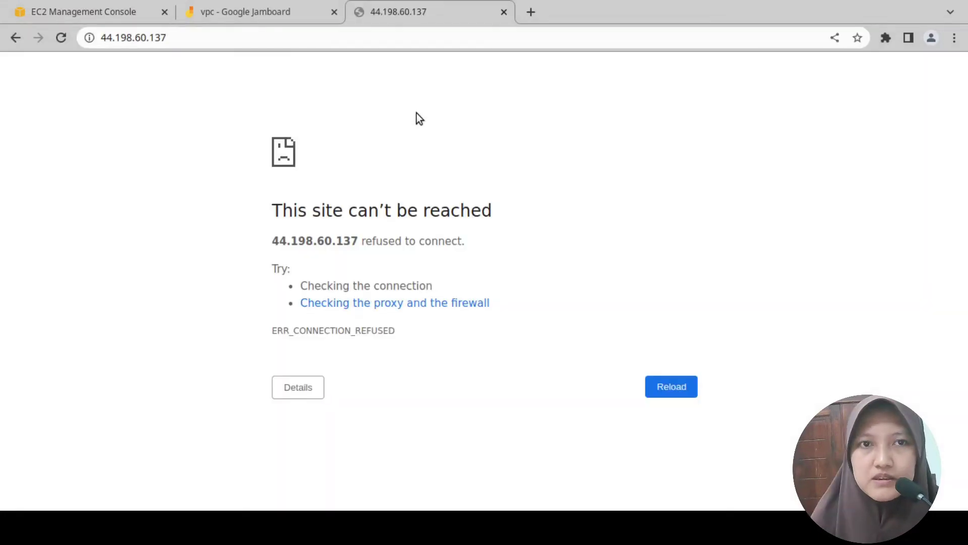
Return to the EC2 console, check the new instance's status check, and open its copied public IPv4 DNS in a new browser tab.
left_click(79, 19)
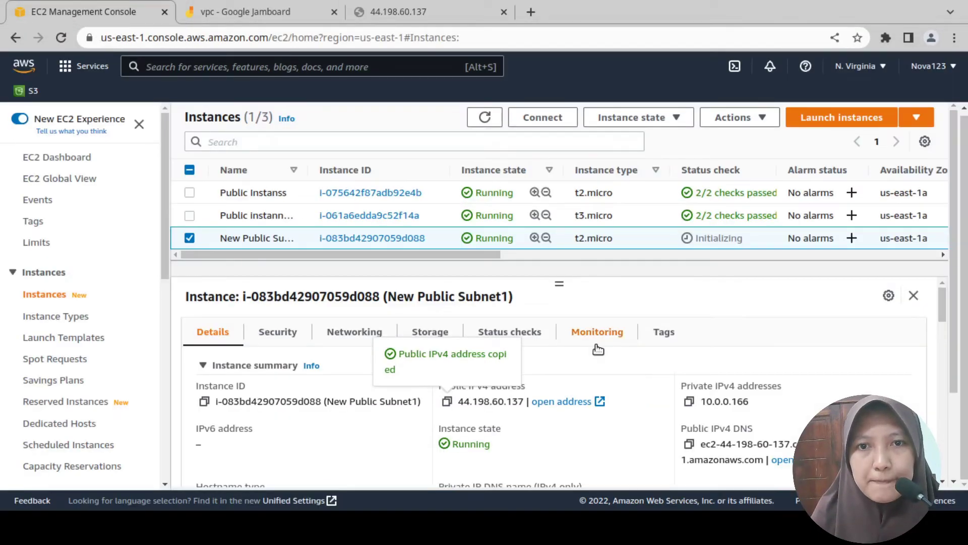
left_click_drag(687, 241, 741, 240)
left_click(741, 239)
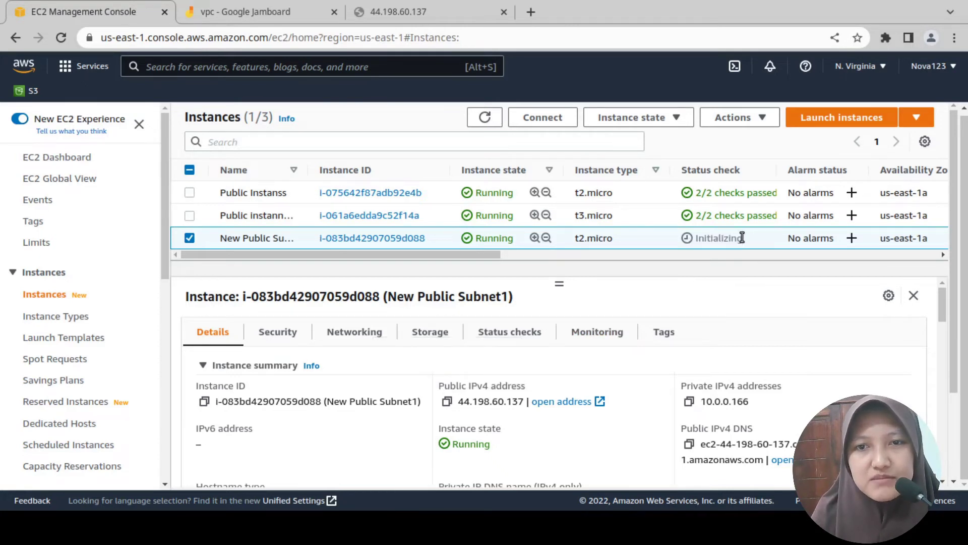
left_click(689, 444)
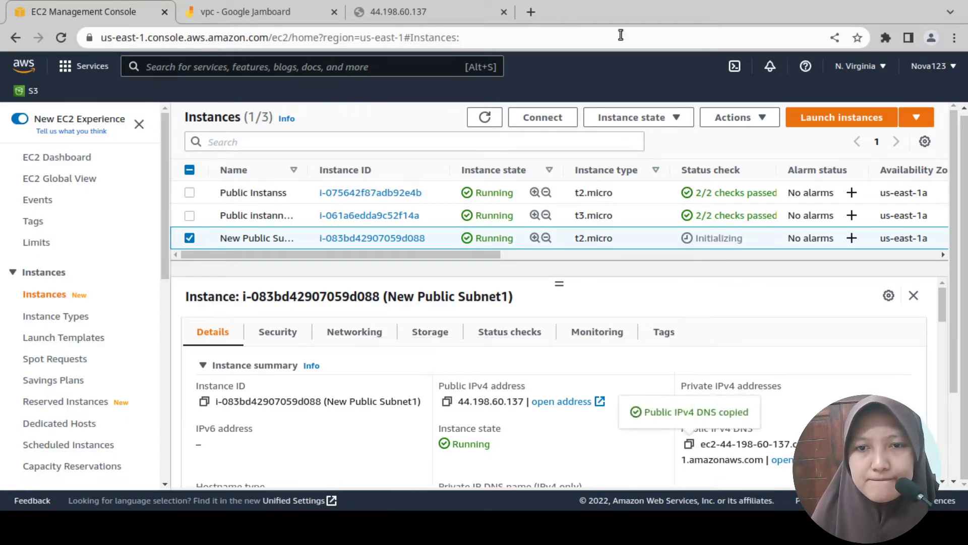
left_click(532, 12)
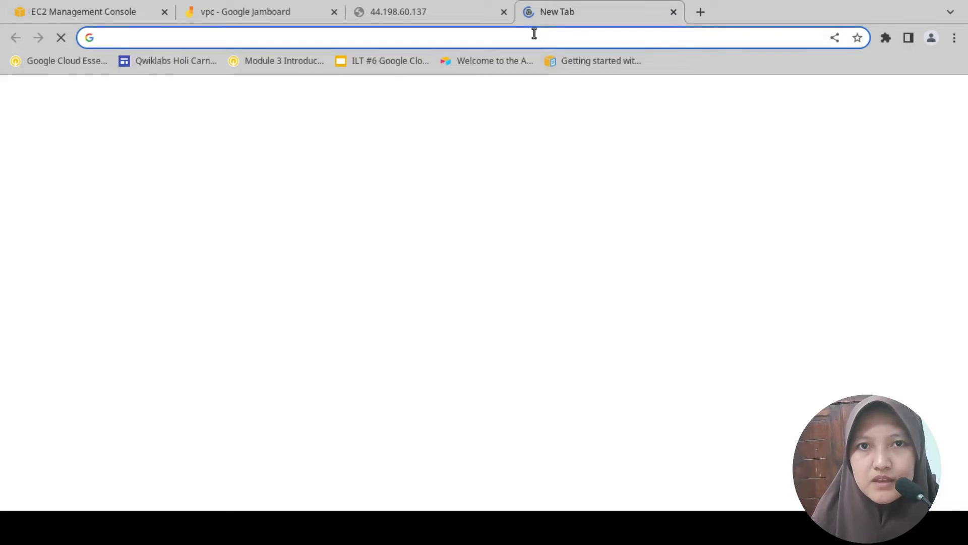
key("ctrl+v")
key("Return")
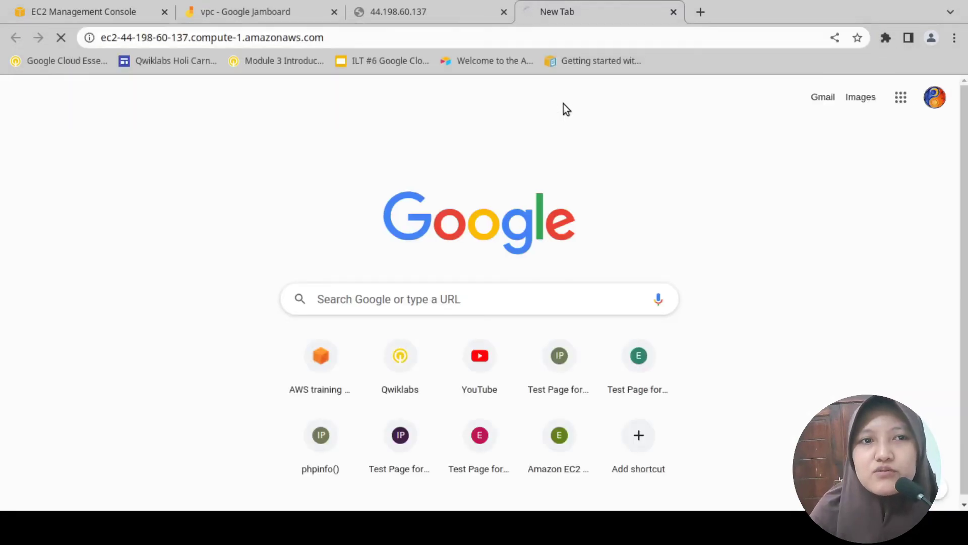
Check the page at the instance's public IP address, return to the EC2 console, and refresh the instance list.
left_click(423, 15)
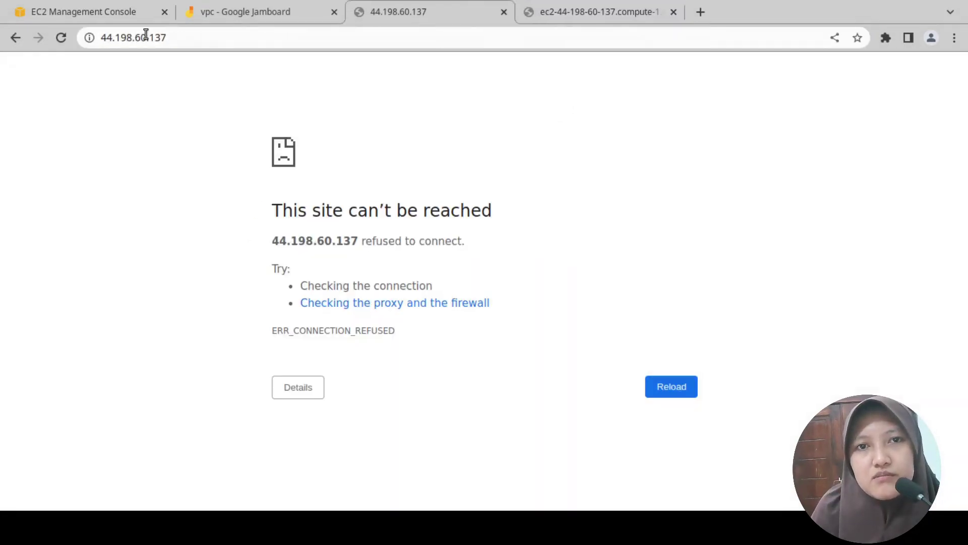
left_click(60, 16)
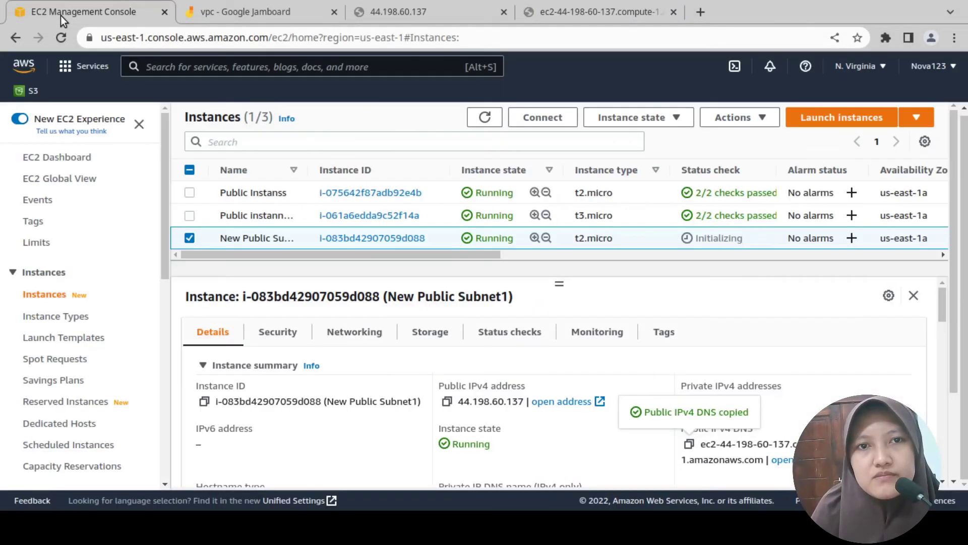
left_click(484, 117)
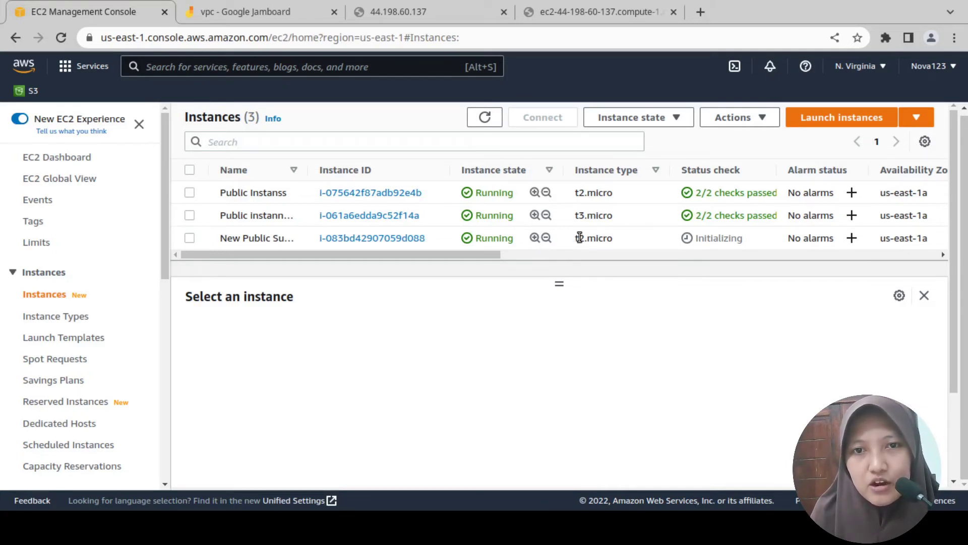
Compare the instance types of New Public Subnet1 and Public instannnn2, refresh the list, and reselect New Public Subnet1.
left_click_drag(575, 238, 621, 244)
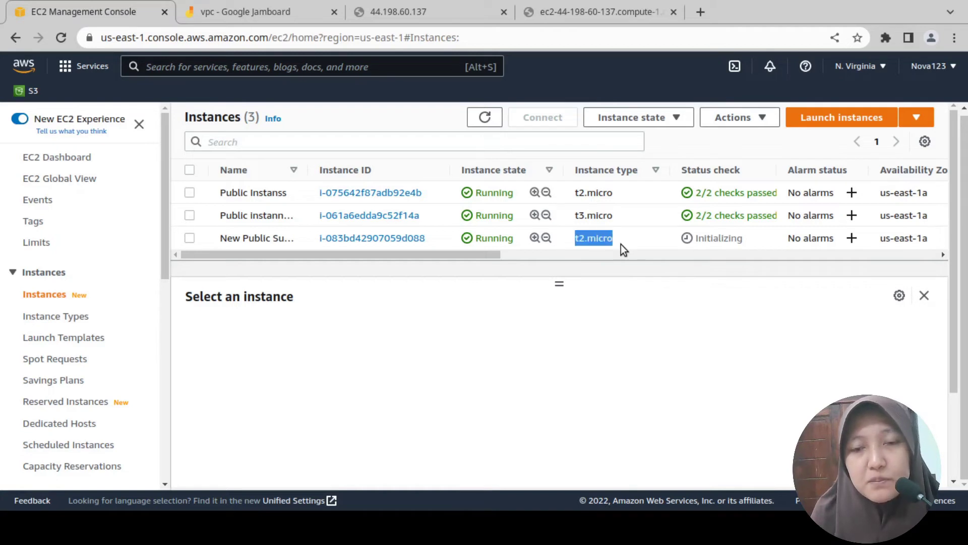
left_click(577, 228)
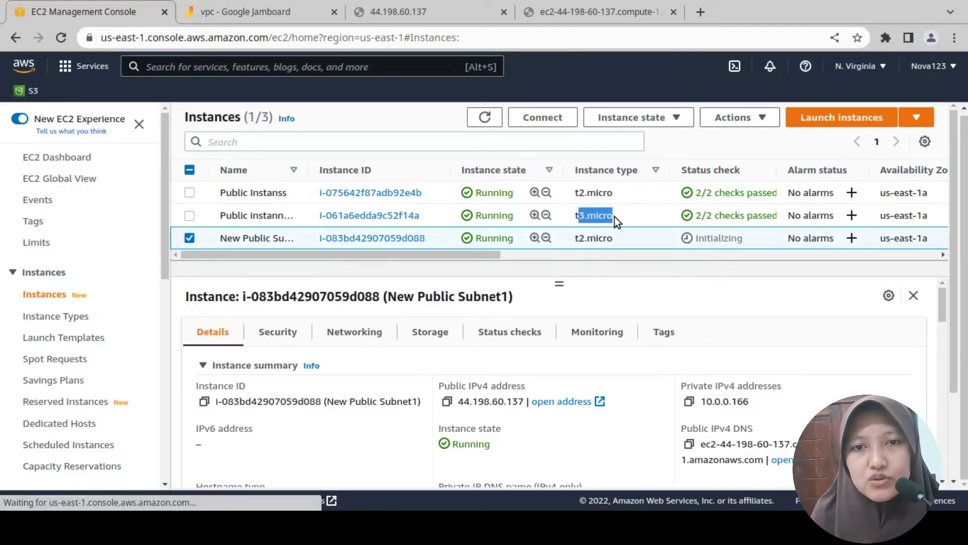
left_click_drag(578, 216, 614, 217)
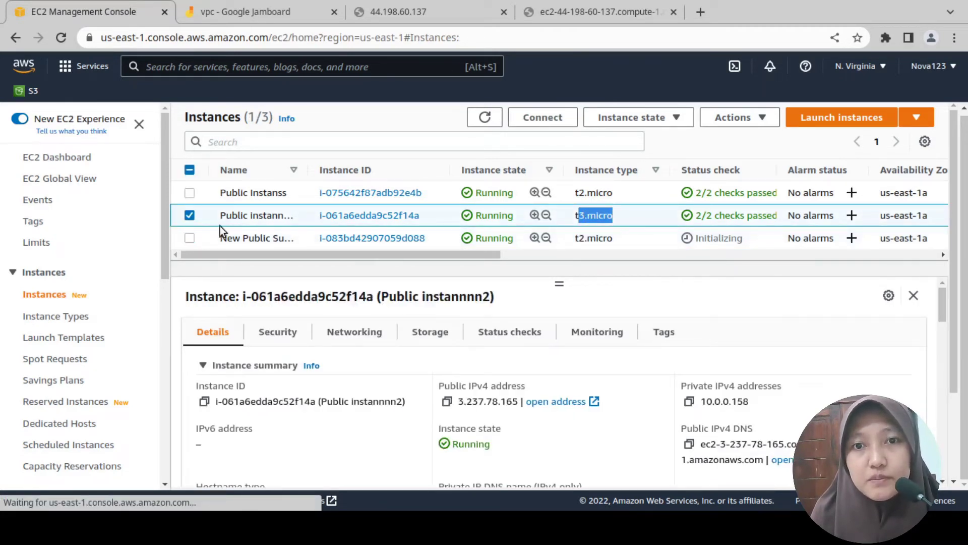
left_click(190, 215)
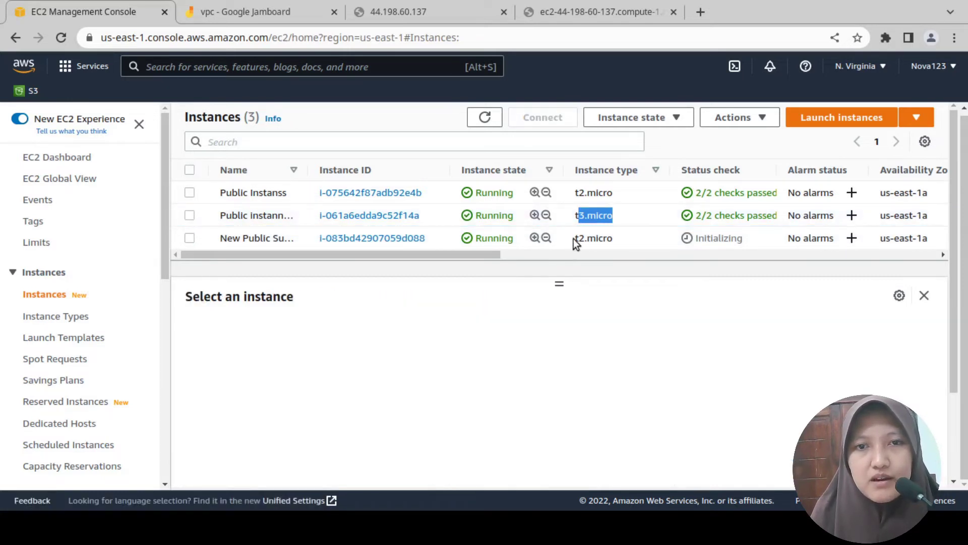
left_click(482, 124)
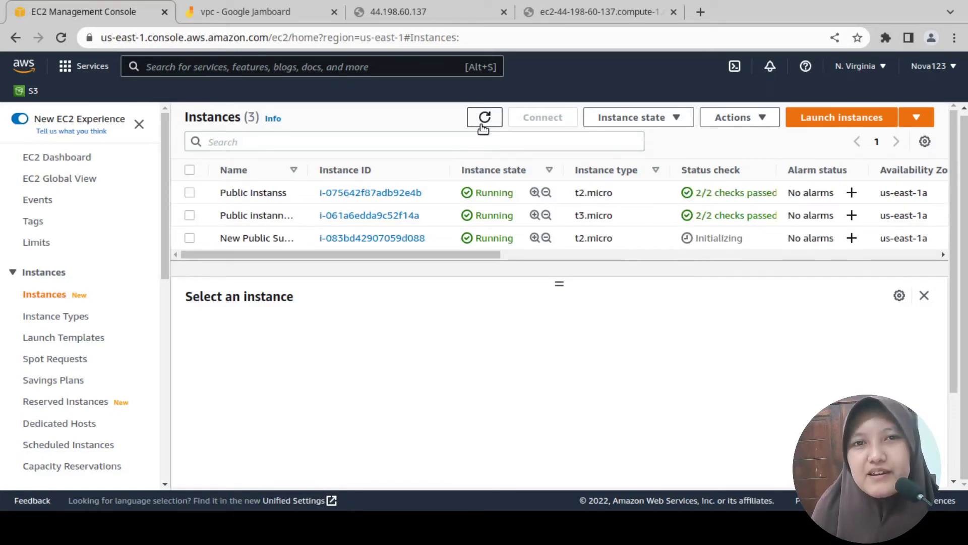
left_click(190, 240)
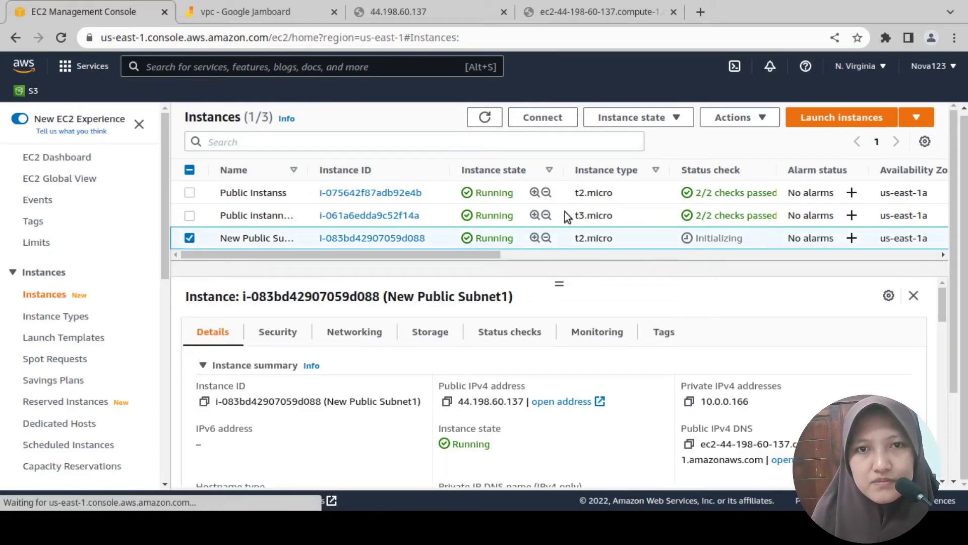
Reload the web pages at the new instance's public IPv4 address and public IPv4 DNS to retest access.
left_click(444, 14)
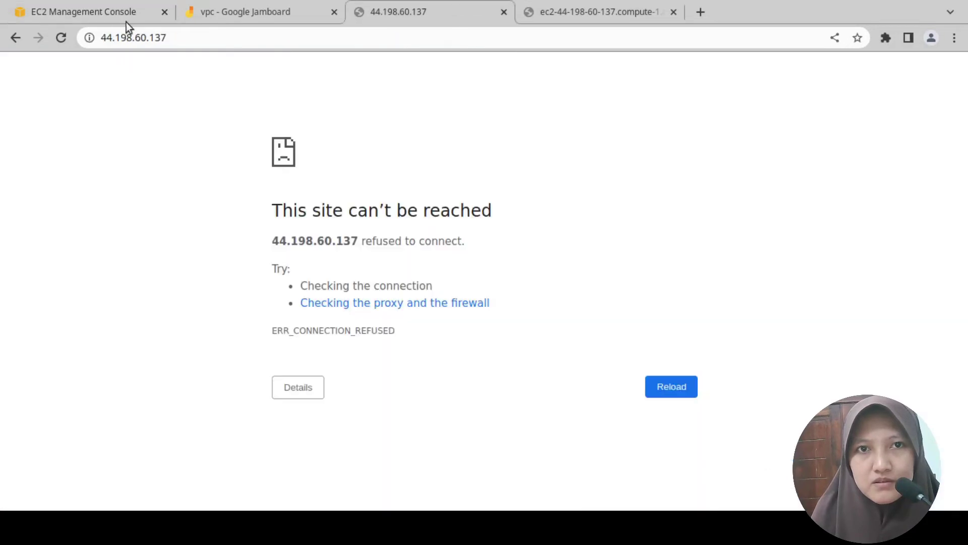
left_click(64, 38)
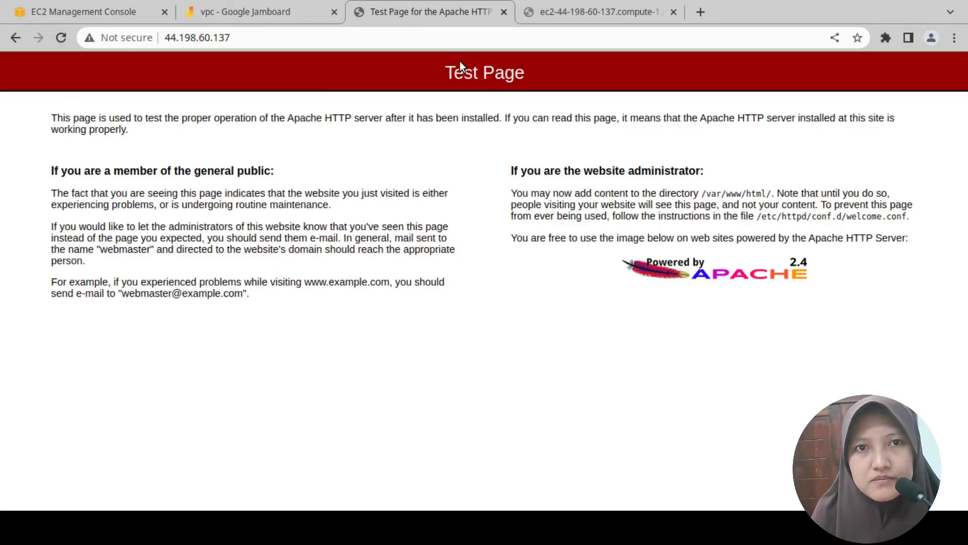
key("ctrl+Tab")
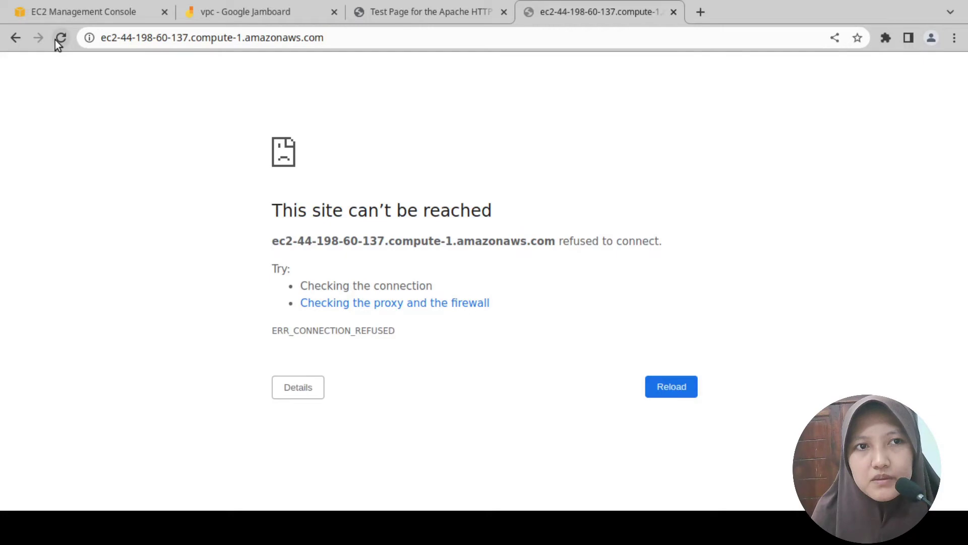
left_click(61, 39)
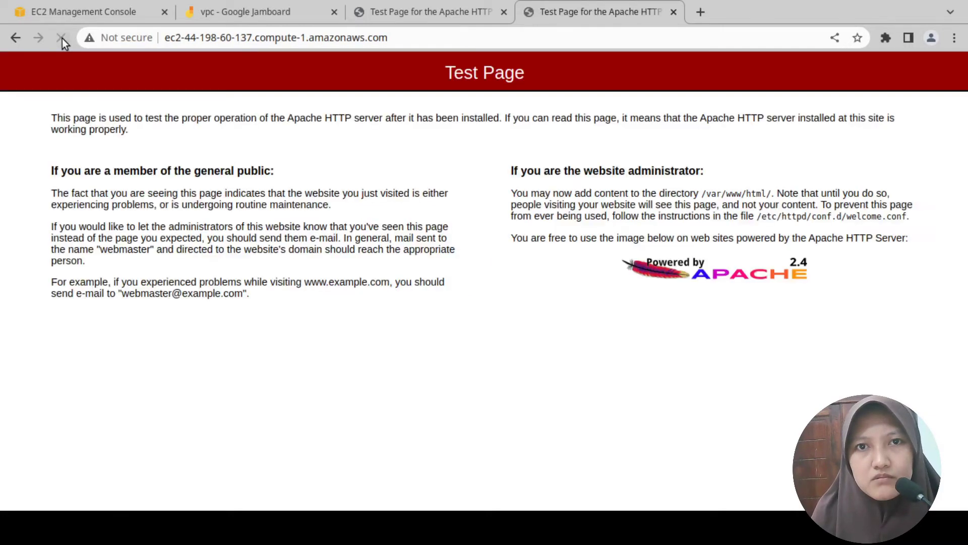
Open /phpinfo.php on the instance's public DNS address ec2-44-198-60-137.compute-1.amazonaws.com.
left_click(398, 39)
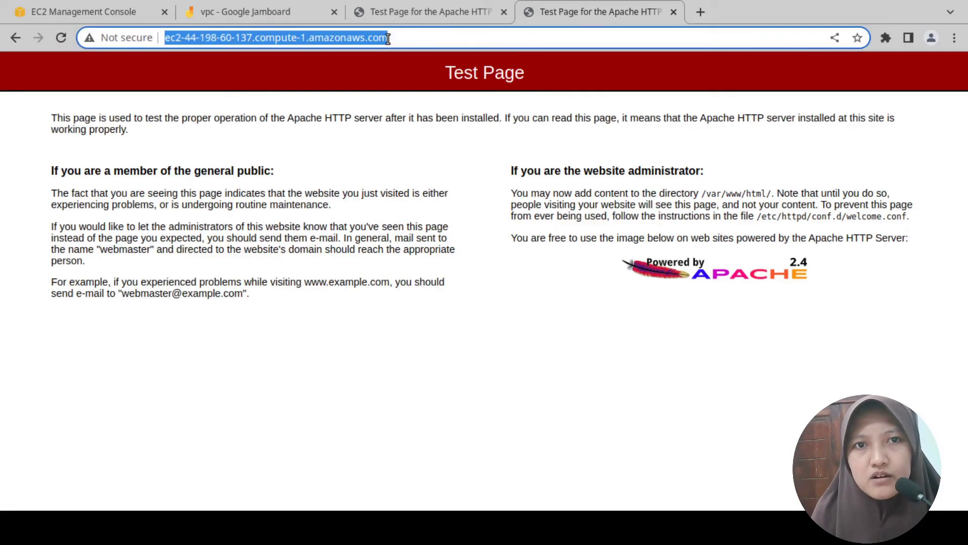
left_click(398, 40)
type("php")
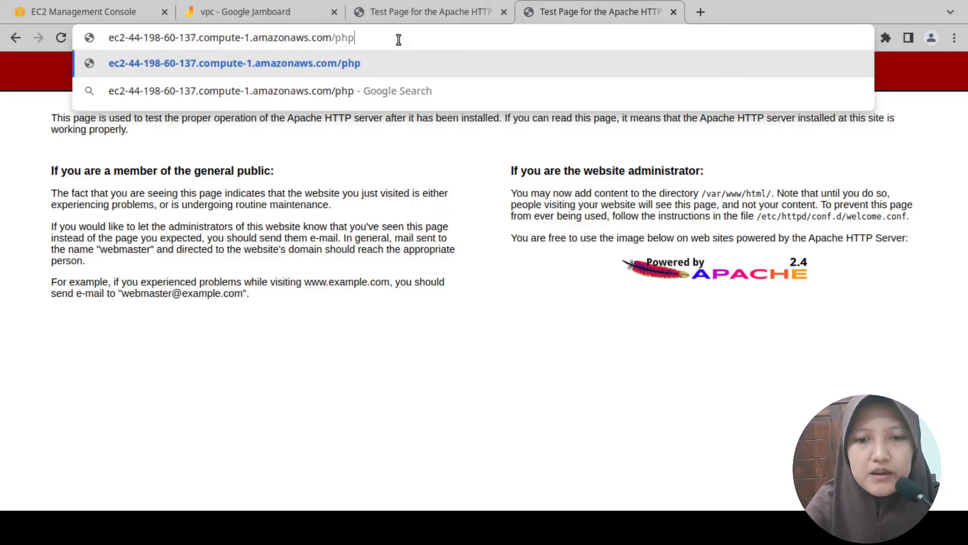
type("info.")
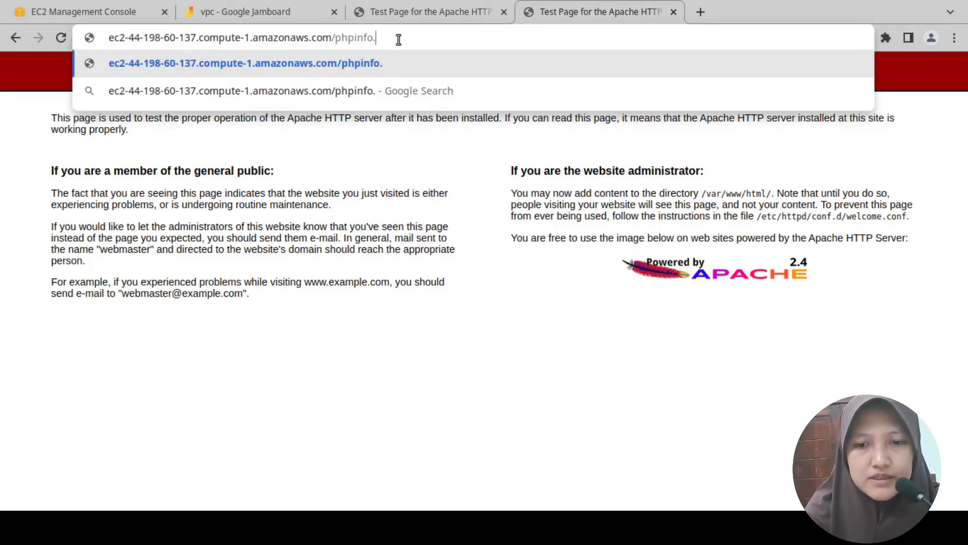
type("php")
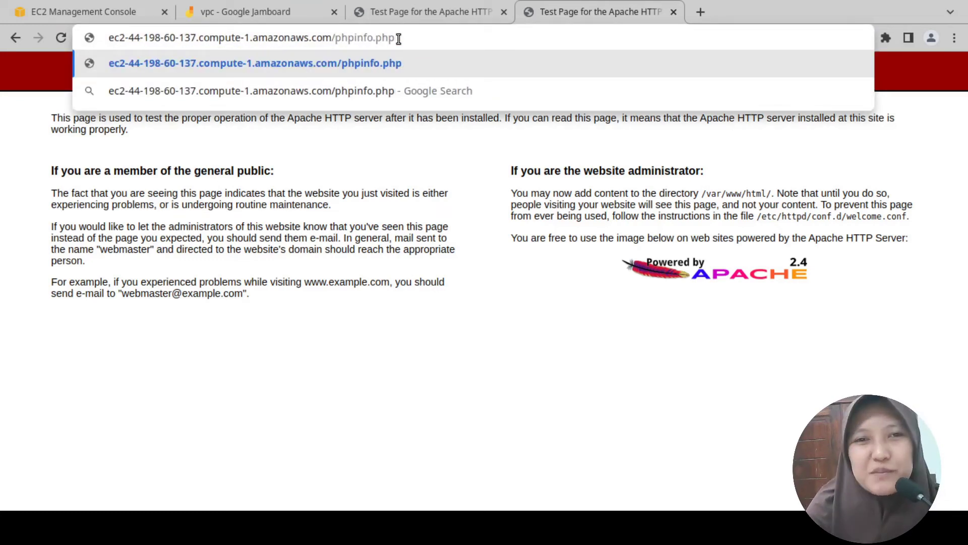
key("Return")
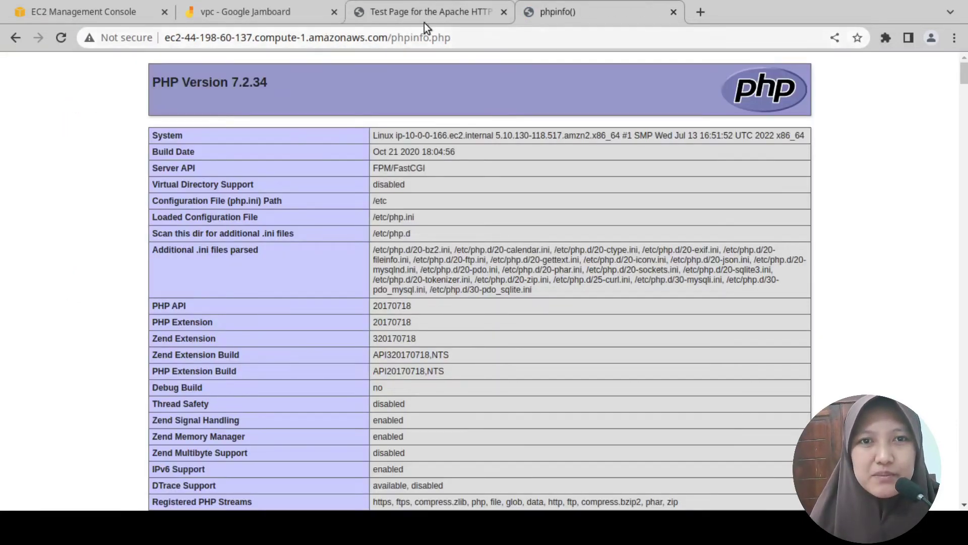
Open /phpinfo.php on the instance's public IP address 44.198.60.137 in its existing browser tab.
left_click(424, 14)
left_click(341, 38)
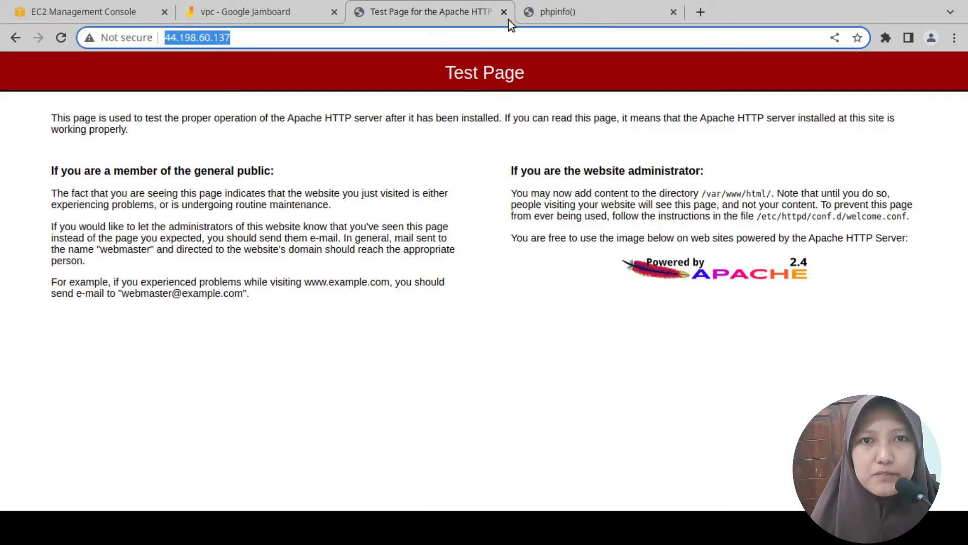
left_click(557, 11)
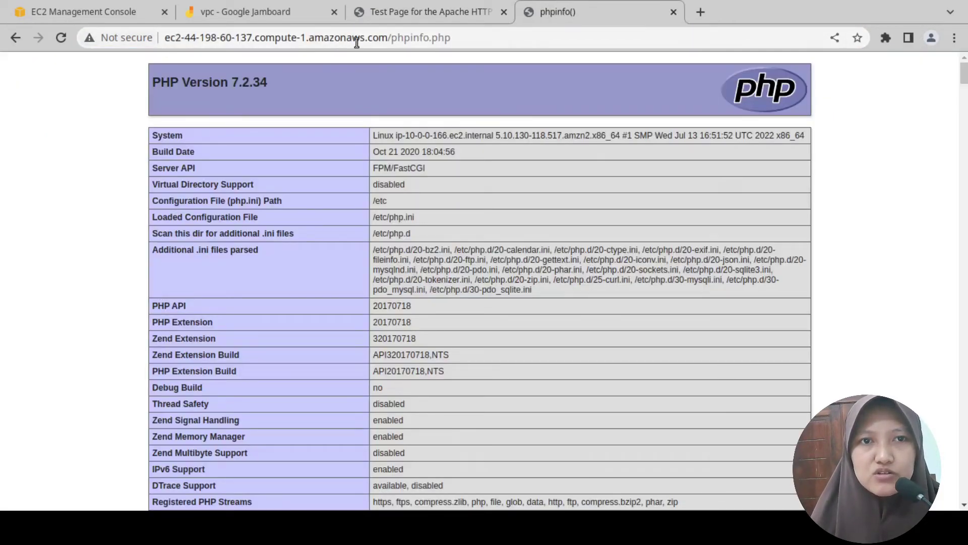
left_click(438, 12)
left_click(429, 40)
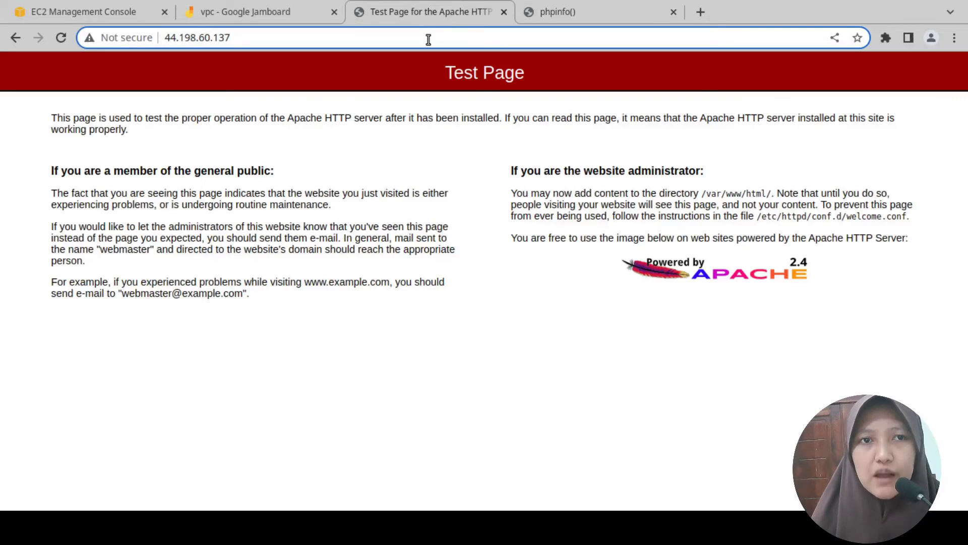
type("/phpo")
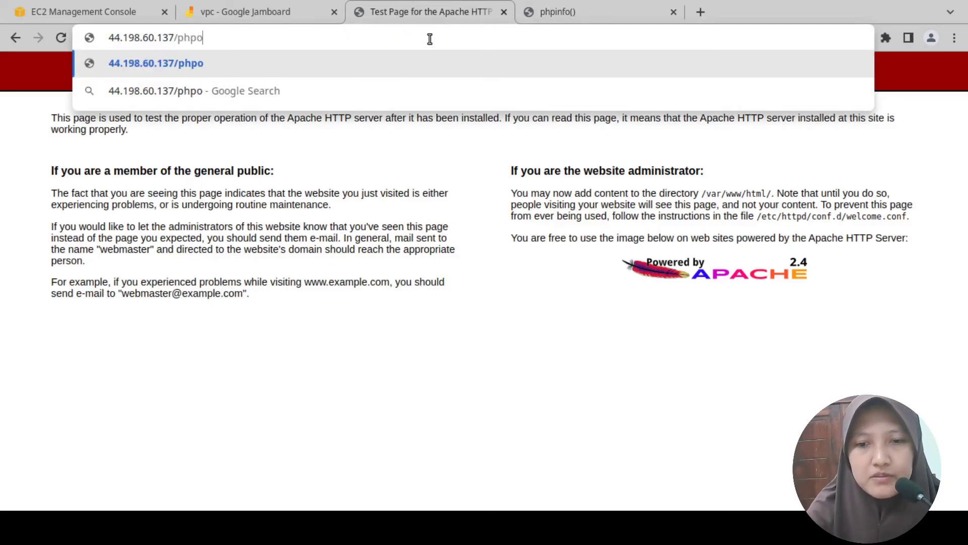
key("BackSpace")
type("info.")
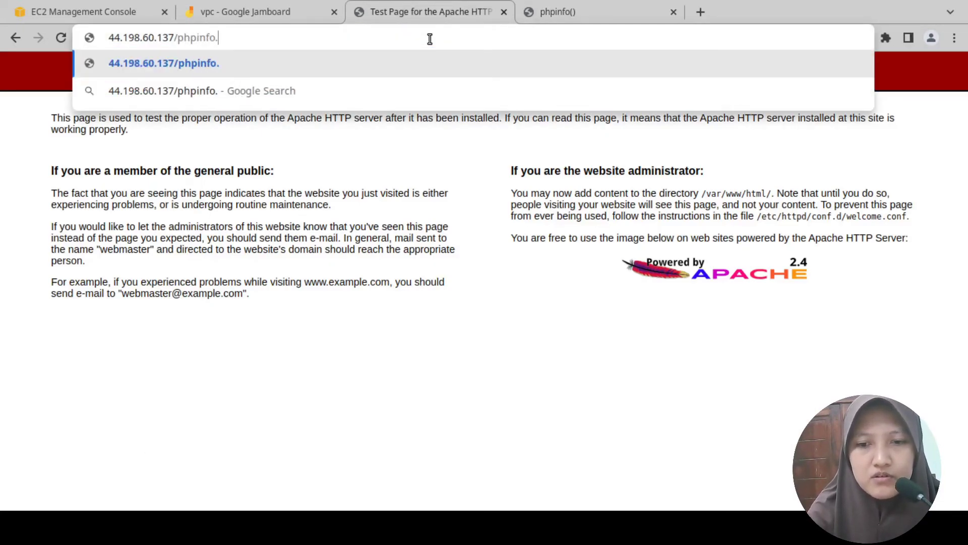
type("php")
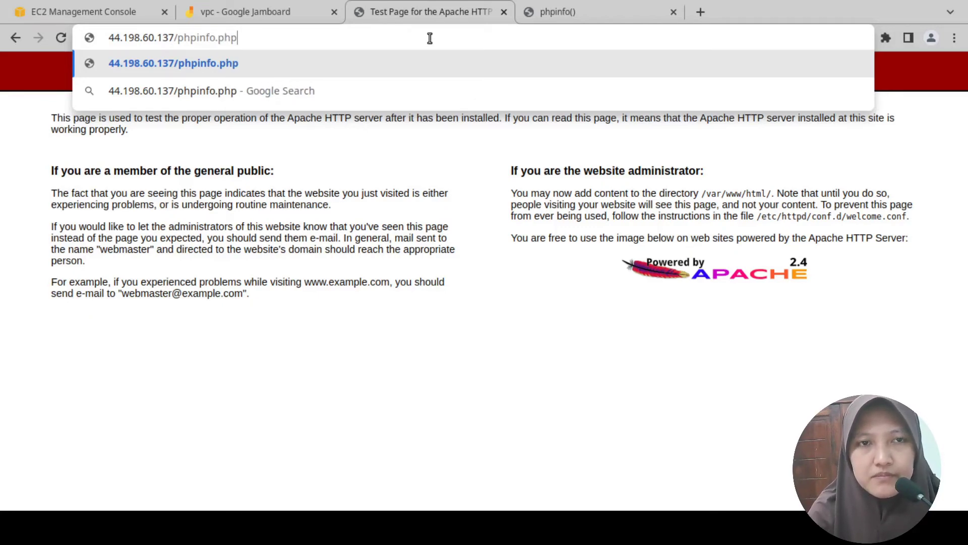
key("Return")
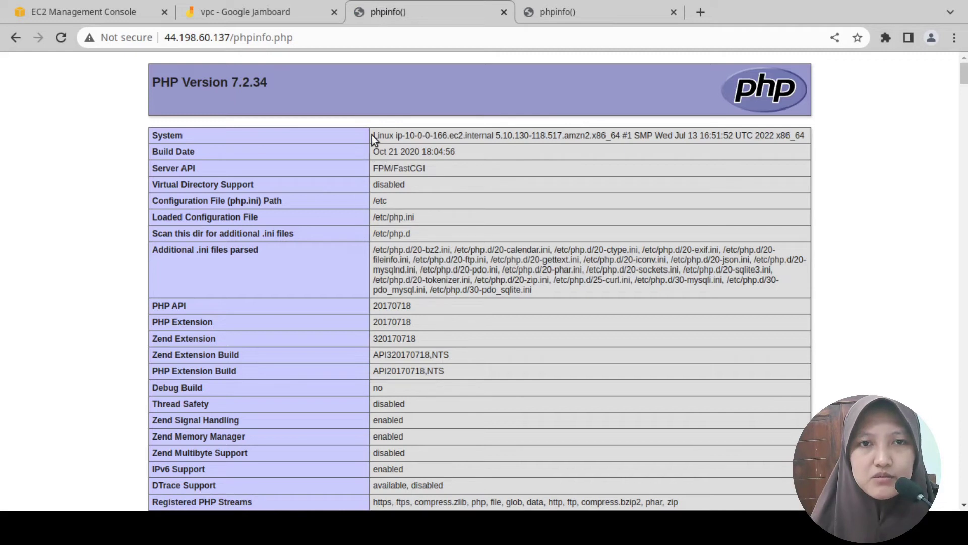
Examine the PHP system information and configuration tables served from the public IP address.
mouse_move(372, 134)
left_mouse_down()
mouse_move(459, 141)
mouse_move(374, 135)
left_mouse_up()
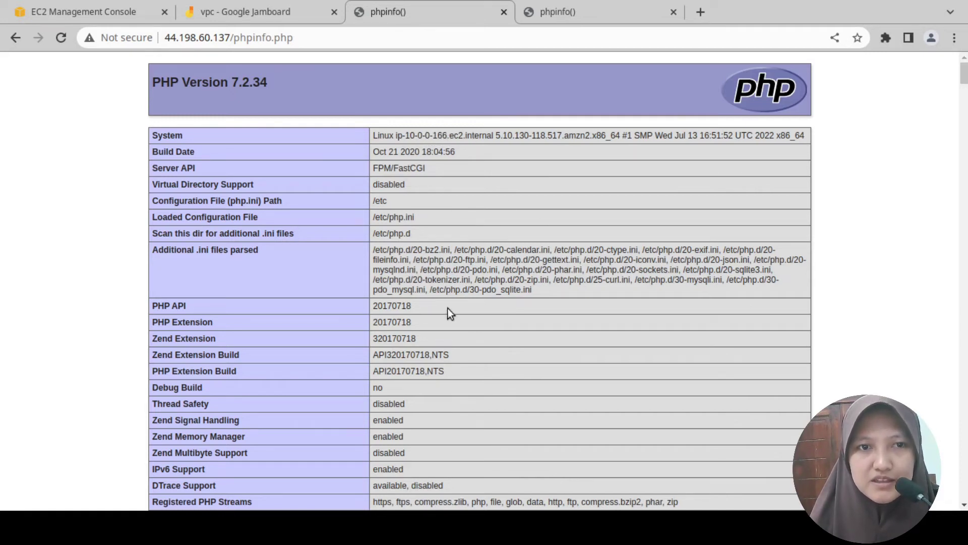
left_click_drag(413, 255, 633, 366)
scroll(634, 365, "down", 4)
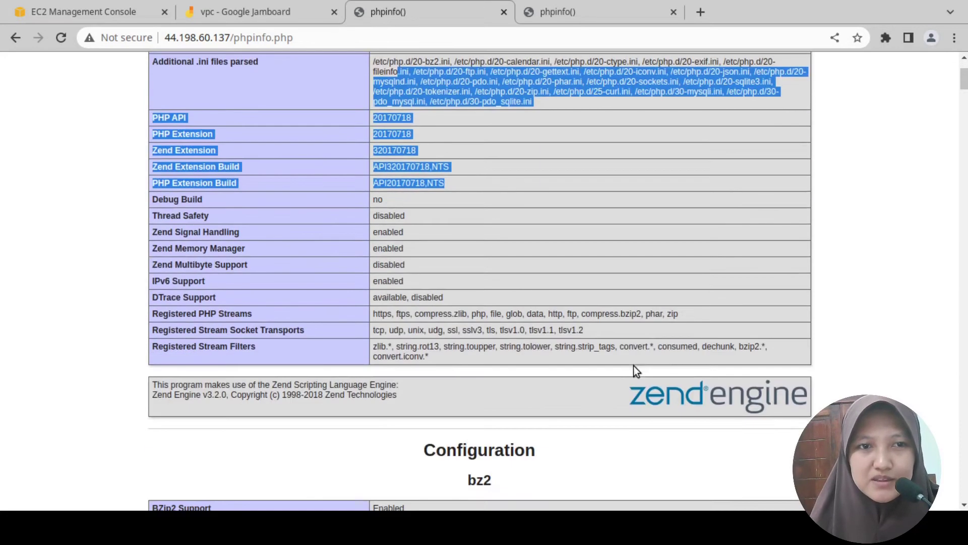
left_click(390, 267)
scroll(437, 353, "down", 20)
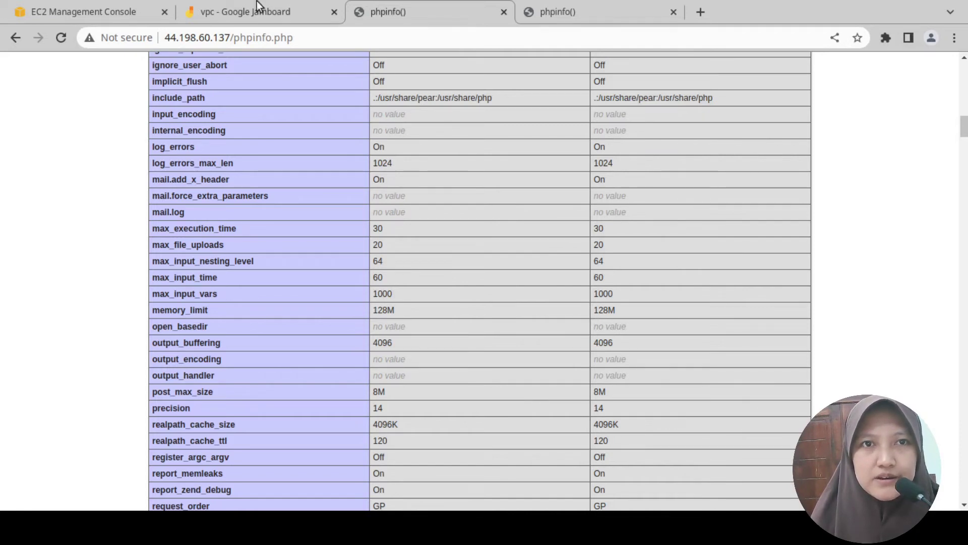
Review the first VPC sketch in Google Jamboard against the EC2 instance list, clearing the instance selection and lowering the details pane.
left_click(239, 14)
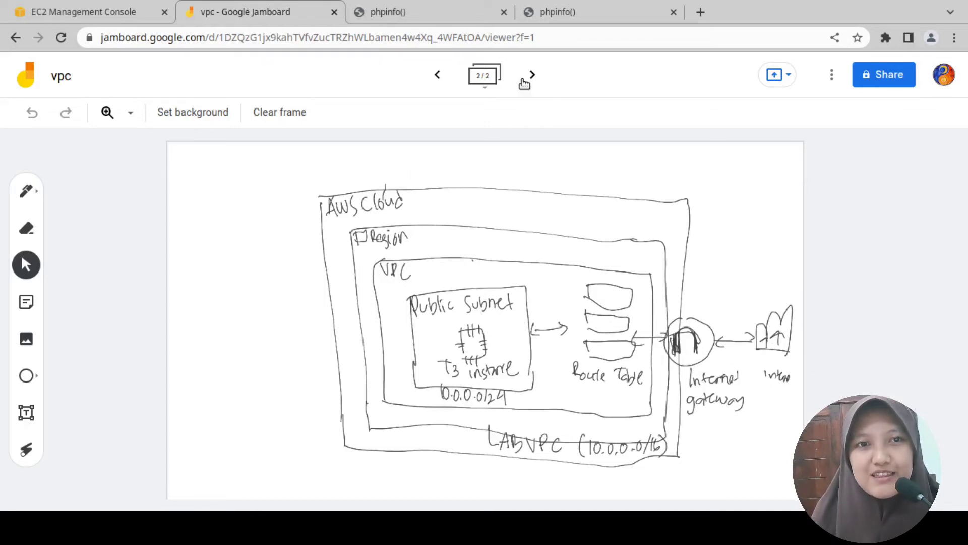
left_click(437, 75)
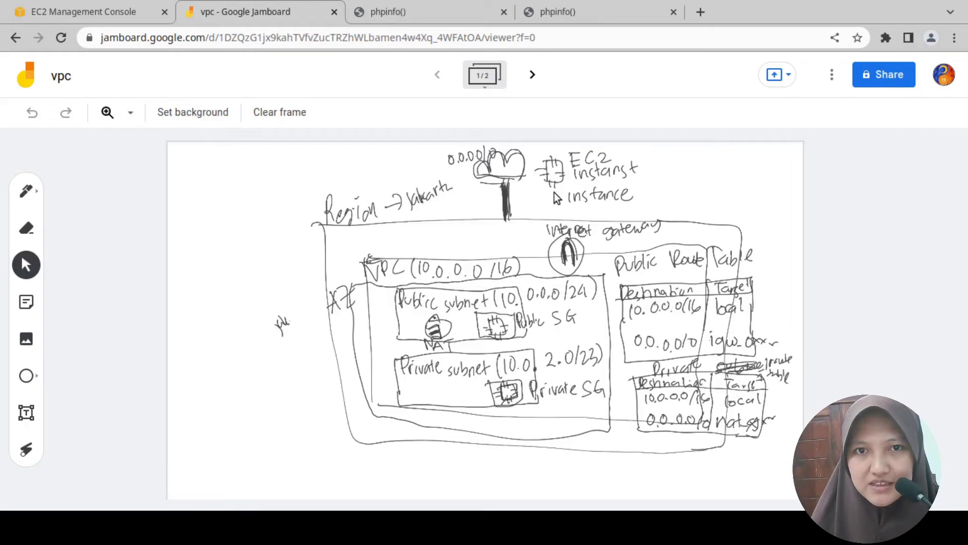
left_click(48, 13)
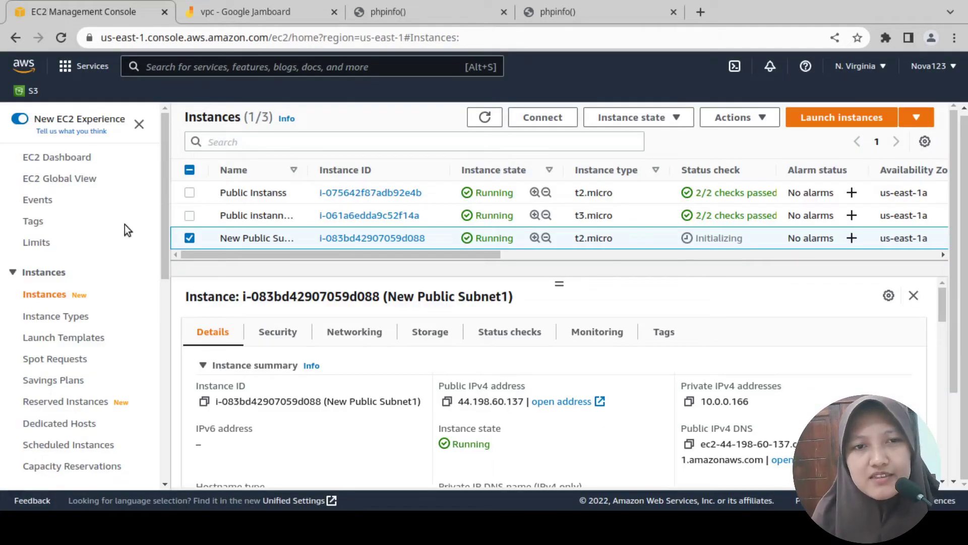
left_click(189, 239)
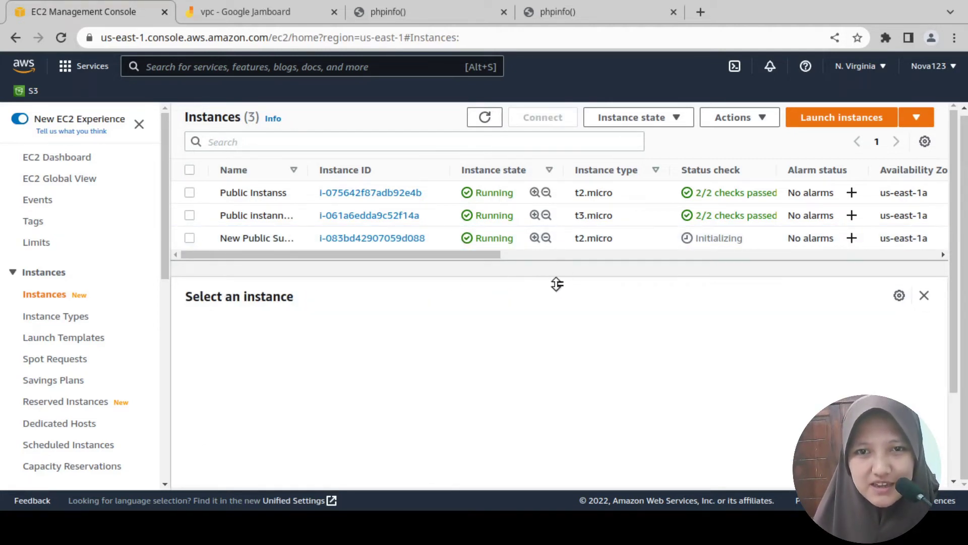
left_click_drag(557, 284, 555, 312)
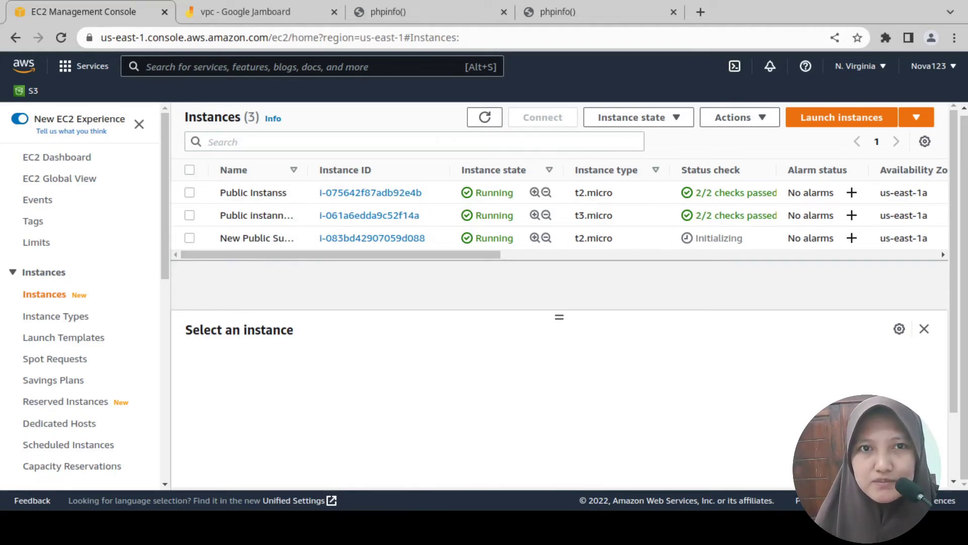
left_click(234, 11)
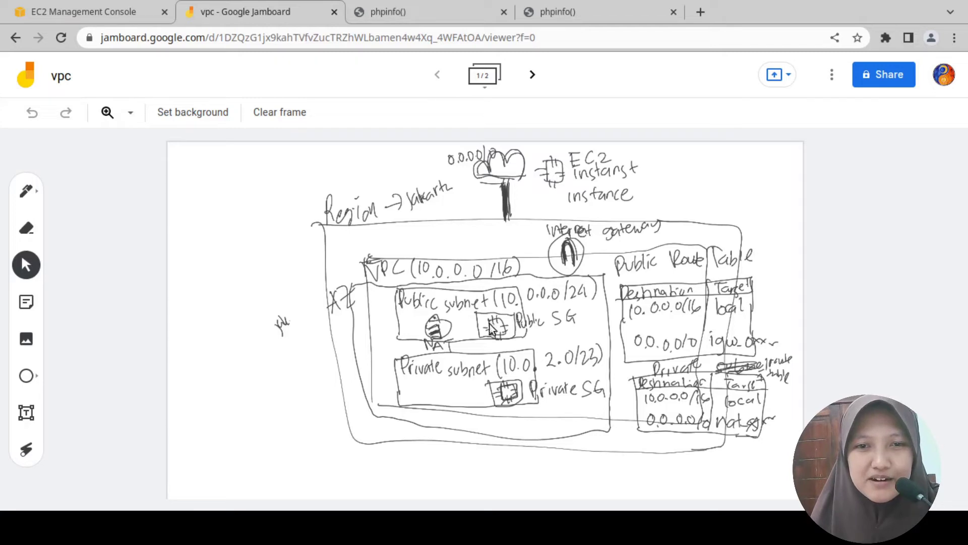
left_click(50, 13)
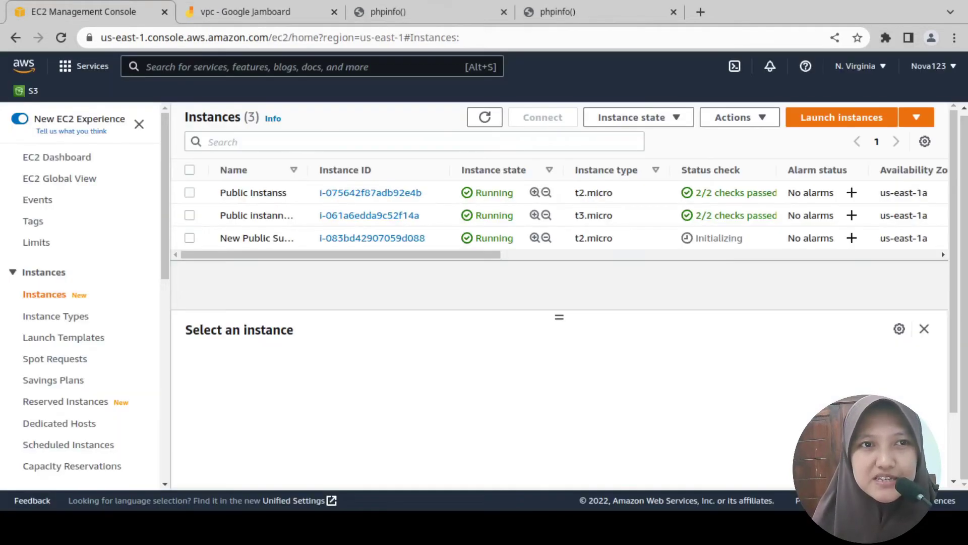
Start launching another EC2 instance from the 64-bit (x86) Amazon Linux 2 AMI (HVM) with Kernel 5.10 and SSD Volume Type.
left_click(849, 117)
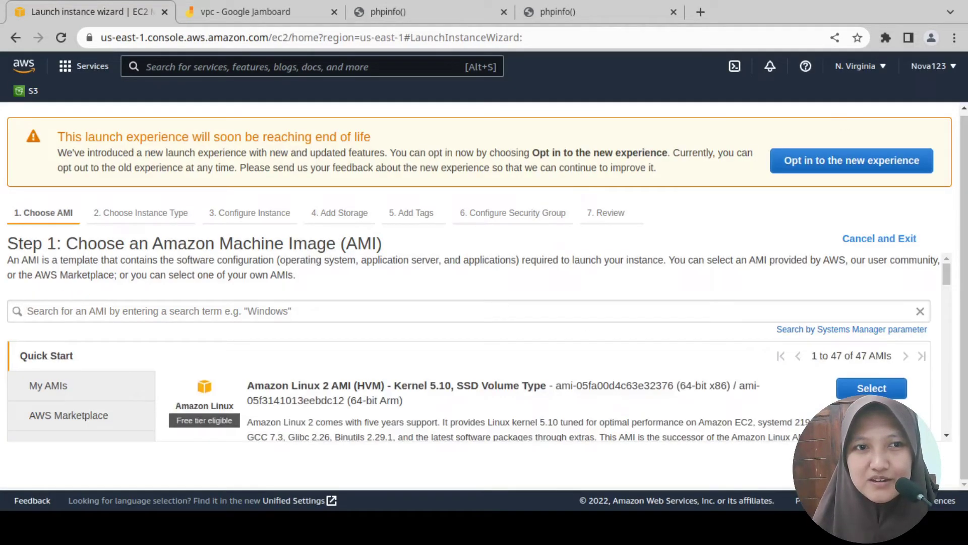
scroll(868, 362, "down", 1)
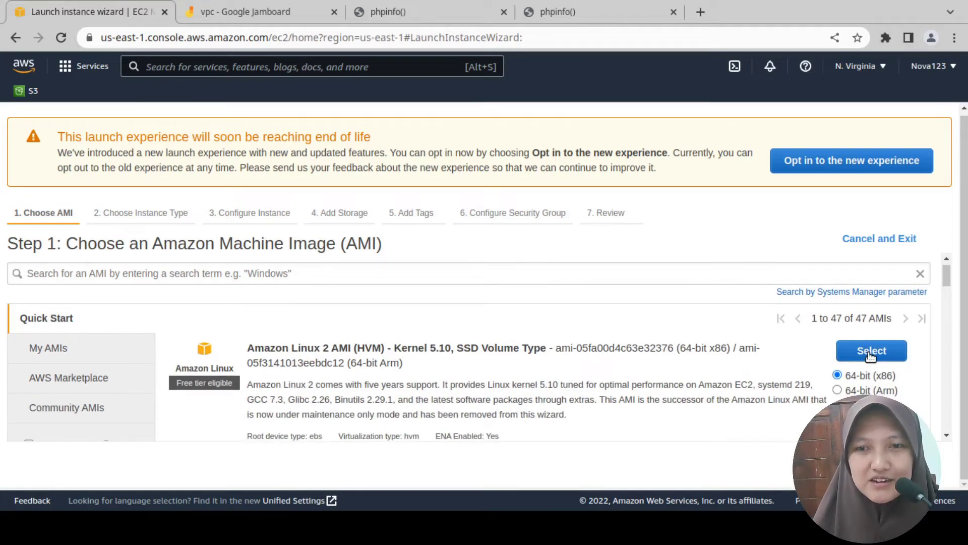
left_click(870, 351)
Check the second VPC sketch in Google Jamboard and, back in the launch wizard, select t3.micro as the instance type.
left_click(244, 10)
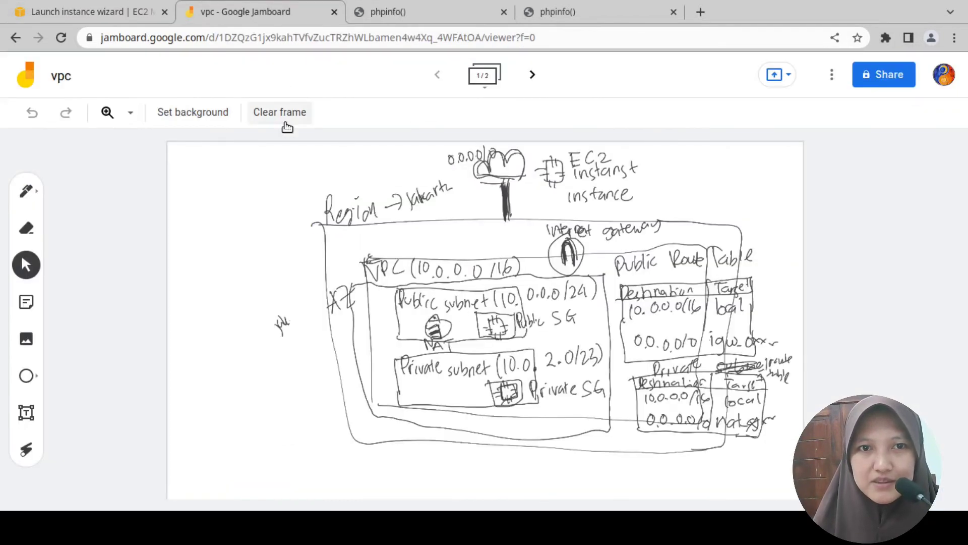
left_click(534, 74)
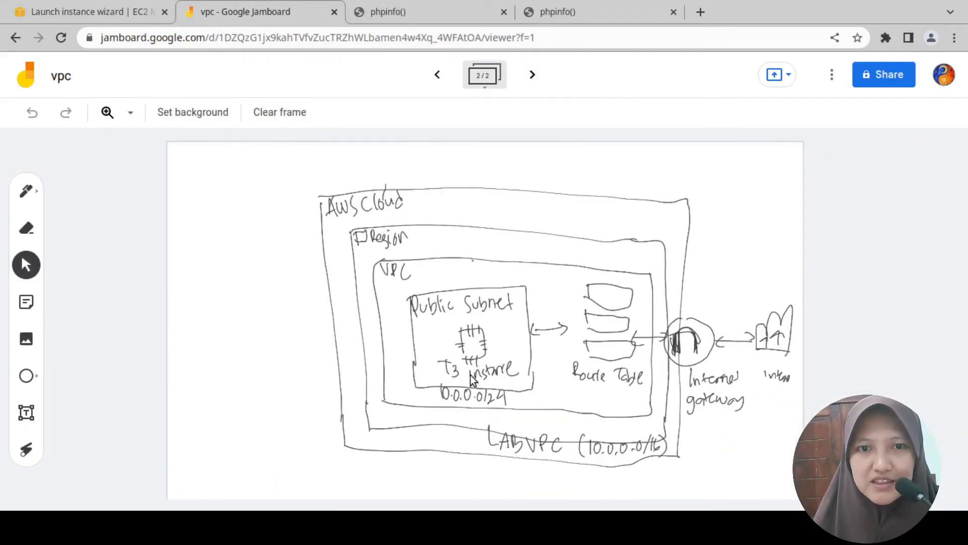
left_click(62, 10)
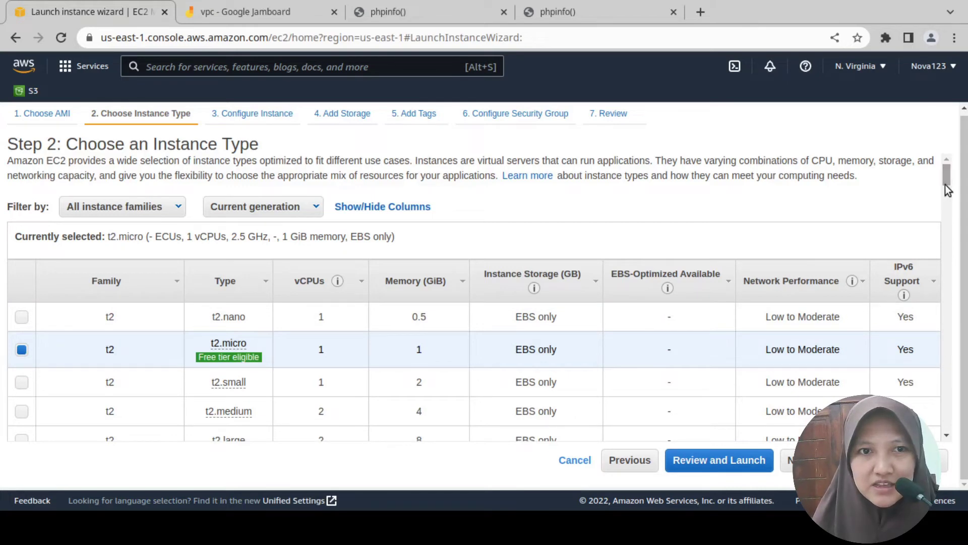
left_click_drag(301, 329, 313, 346)
left_click(313, 349)
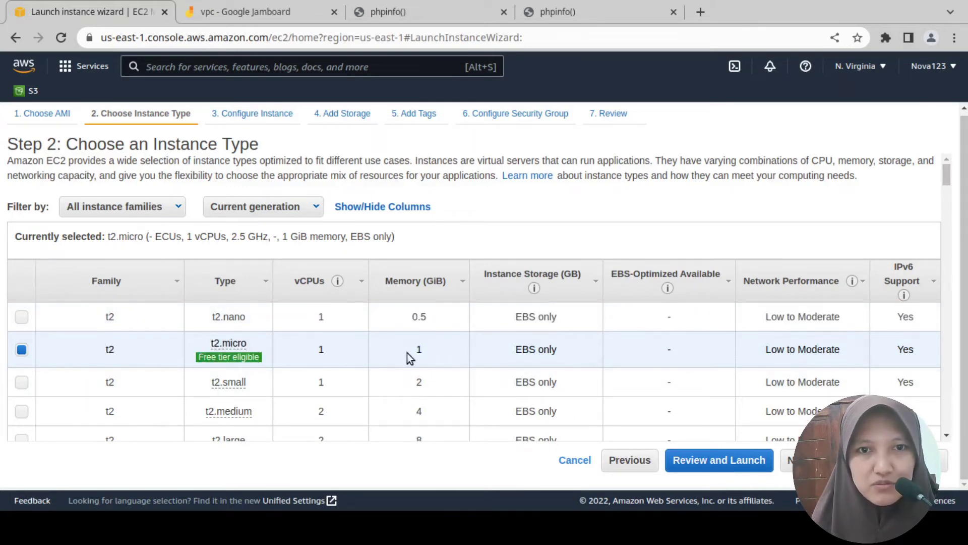
scroll(948, 186, "down", 8)
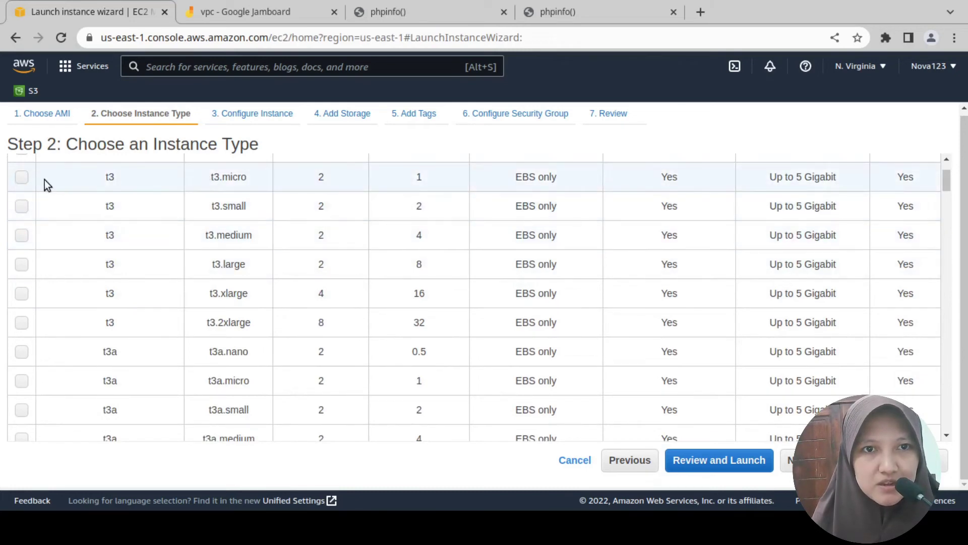
left_click(27, 183)
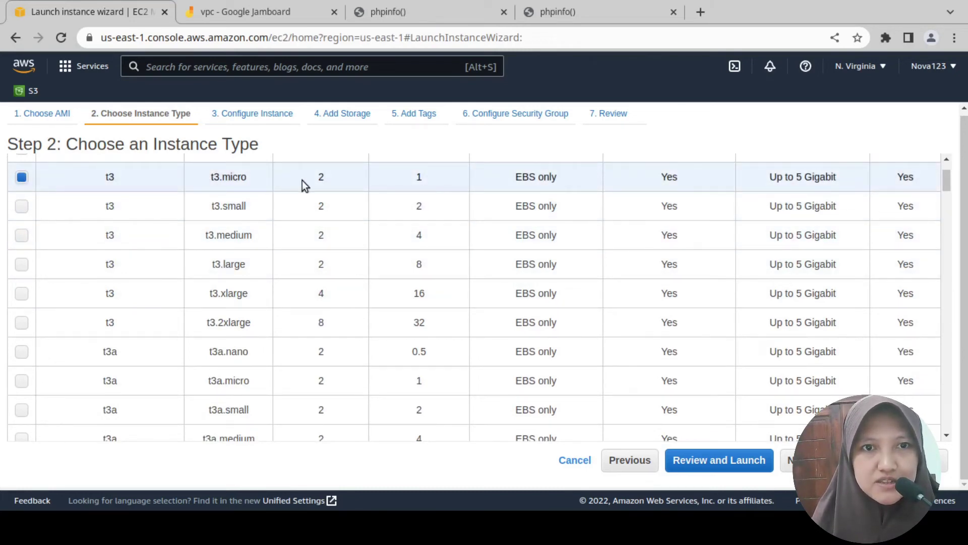
scroll(946, 180, "up", 10)
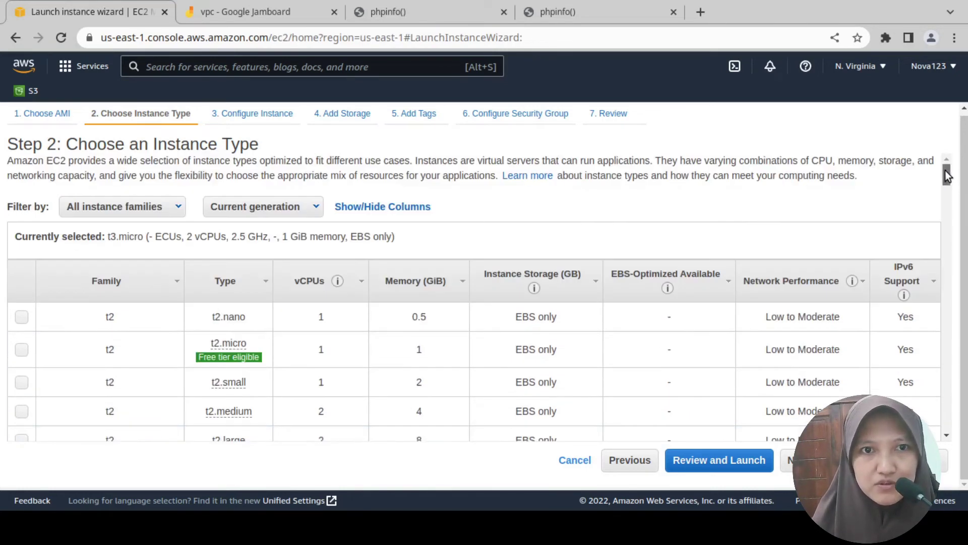
Check the available instance types, keep t3.micro selected and continue to the instance details.
scroll(948, 178, "down", 5)
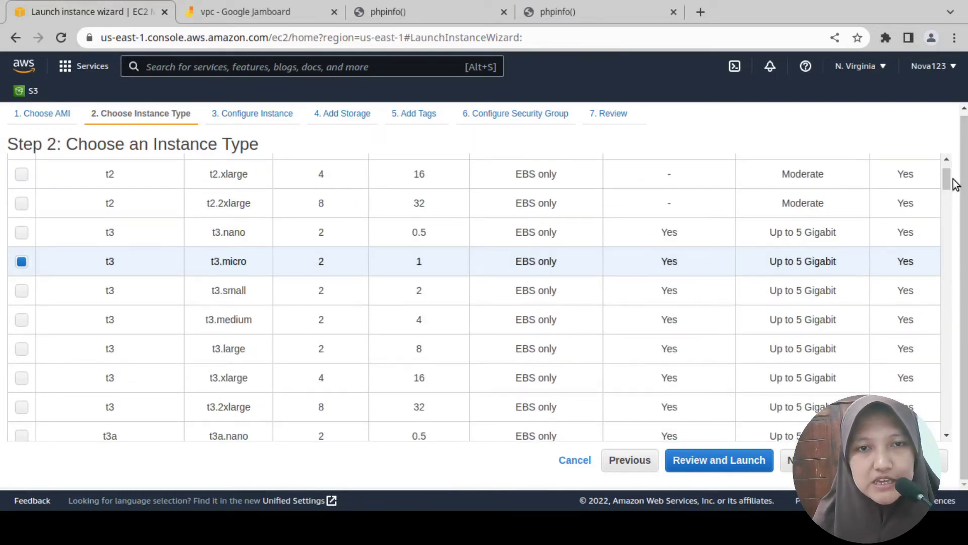
scroll(947, 212, "up", 5)
scroll(949, 210, "up", 1)
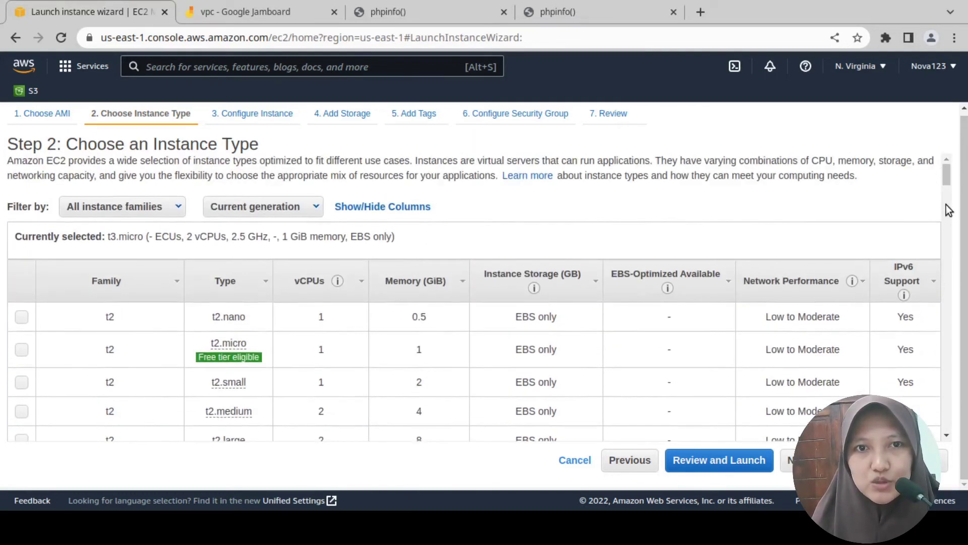
left_click(807, 459)
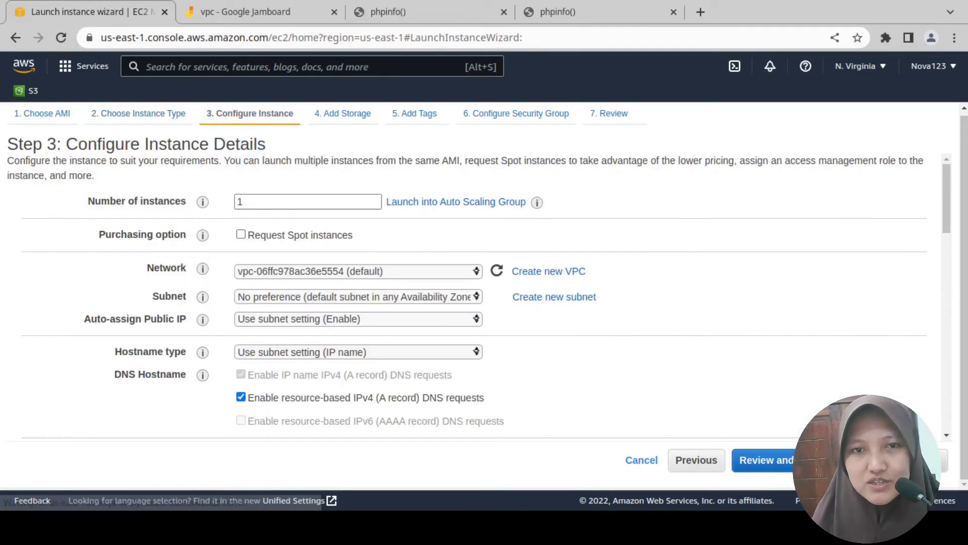
Set the instance's network to LAB VPC and its subnet to Public Subnet.
left_click(331, 268)
left_click(332, 288)
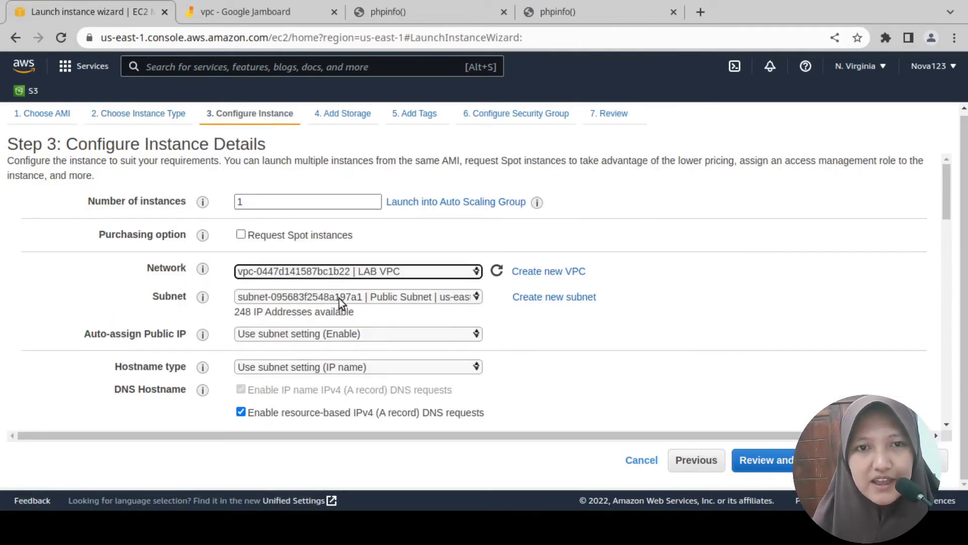
left_click(339, 298)
left_click(314, 347)
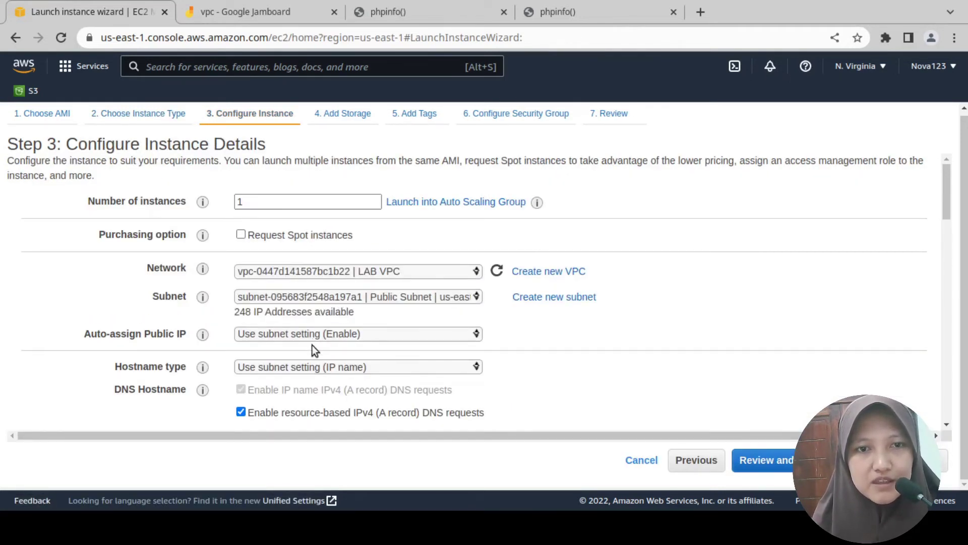
left_click(306, 361)
Paste the copied httpd setup script, ending with unzip instanceData.zip, as text into the instance's user data.
scroll(313, 363, "down", 10)
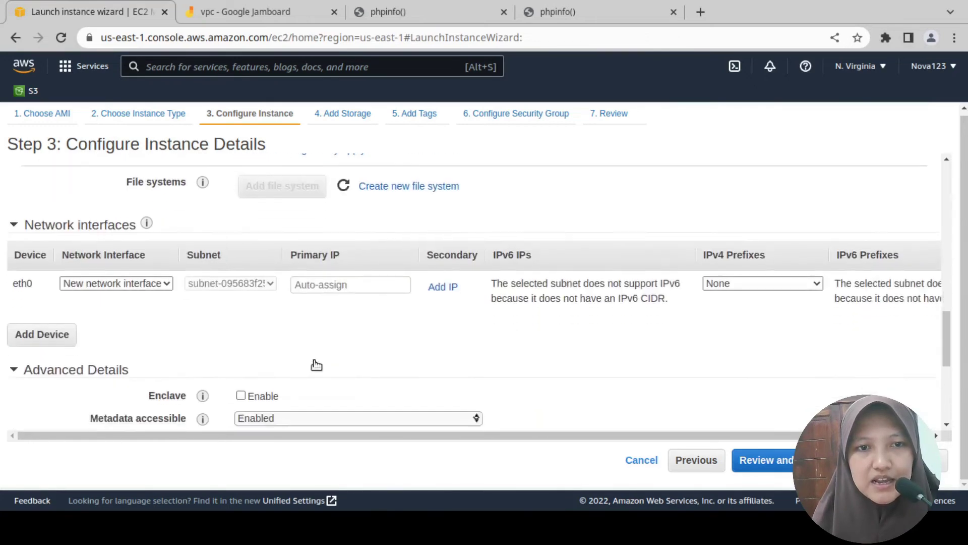
scroll(308, 375, "down", 3)
left_click(305, 361)
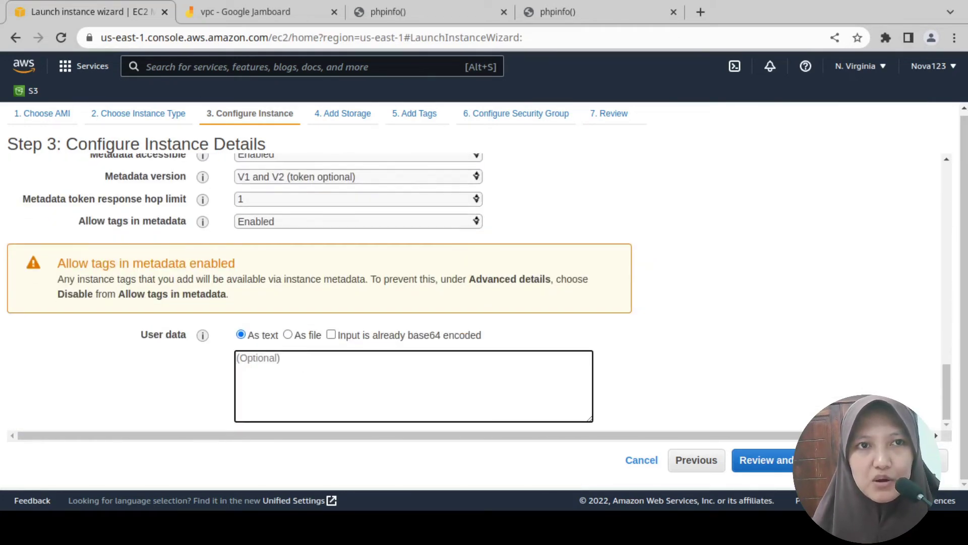
left_click(116, 308)
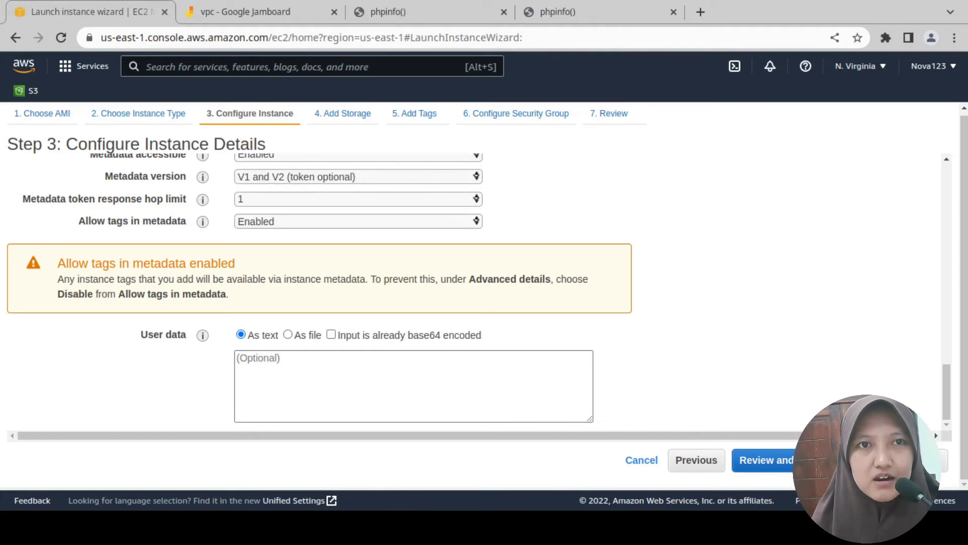
left_click(327, 404)
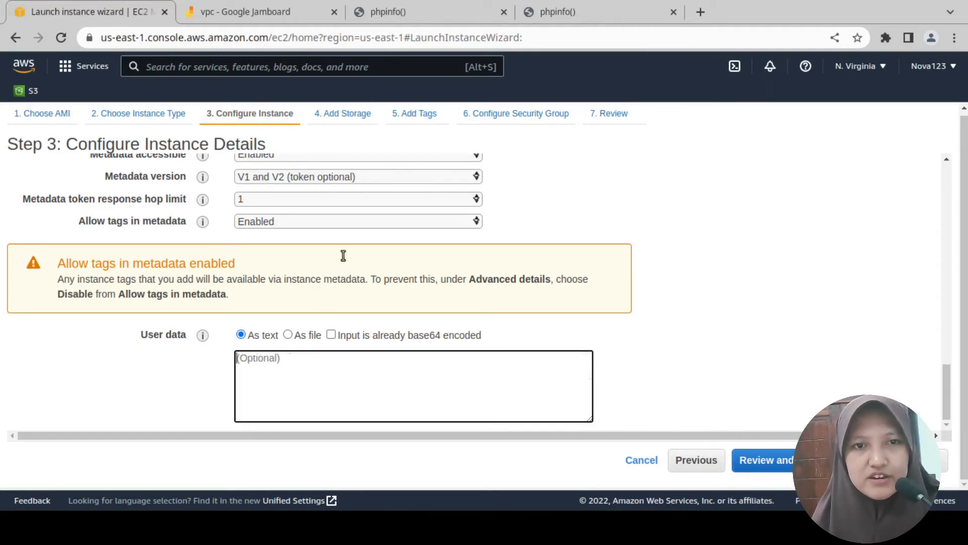
key("ctrl+v")
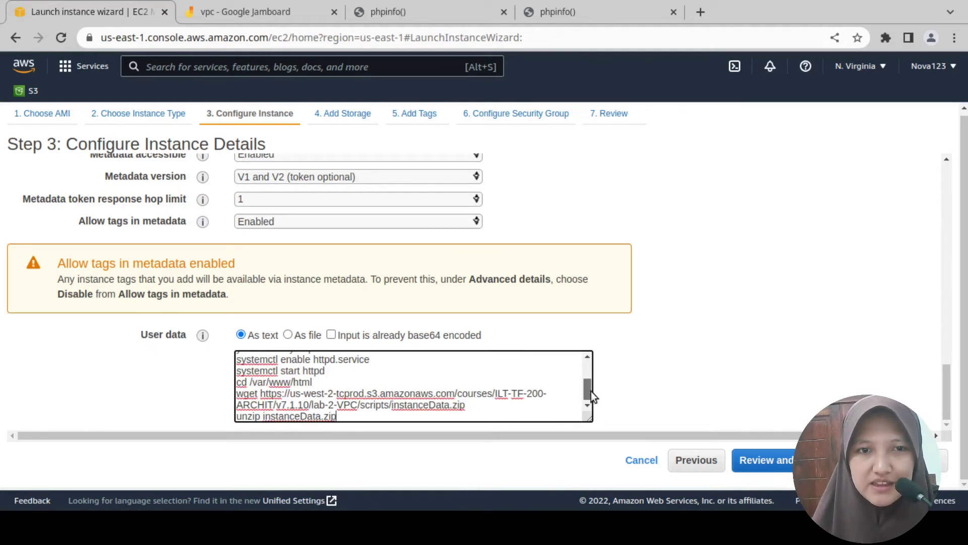
left_click_drag(591, 392, 589, 403)
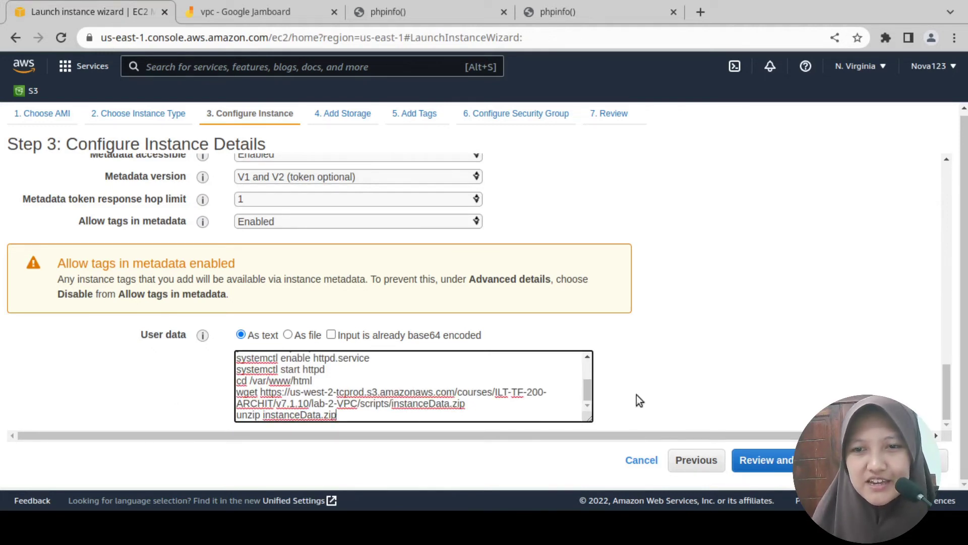
Accept the default storage settings and add an instance tag with the key Name.
left_click(892, 460)
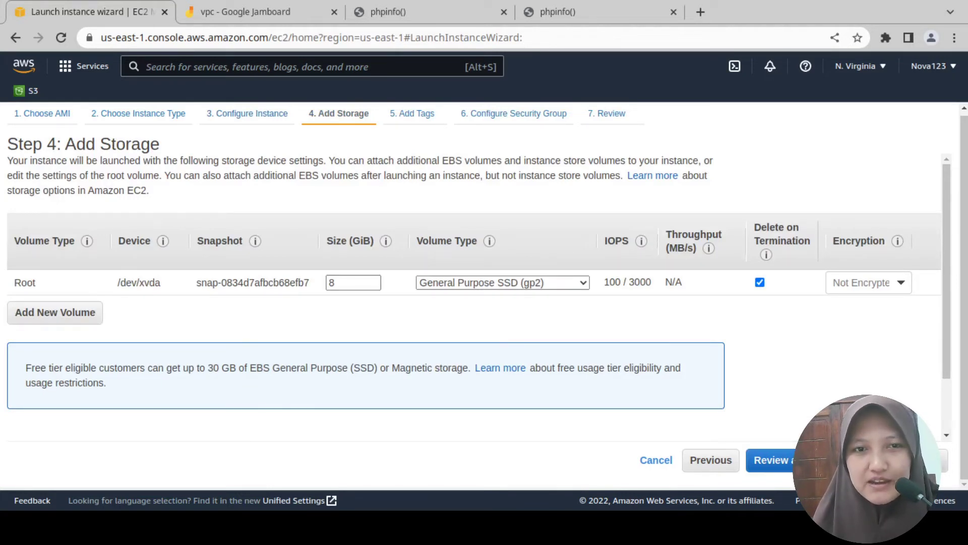
left_click(892, 460)
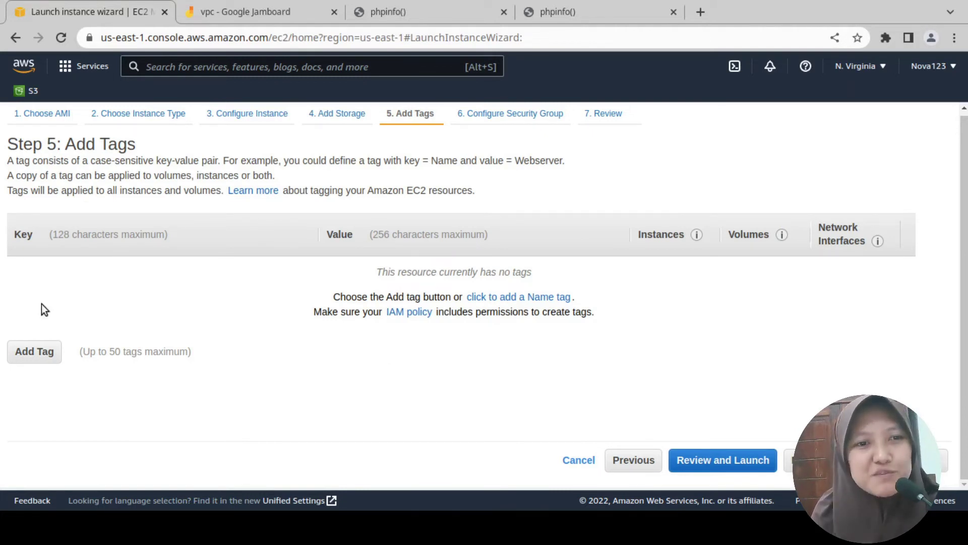
left_click(45, 351)
type("Name")
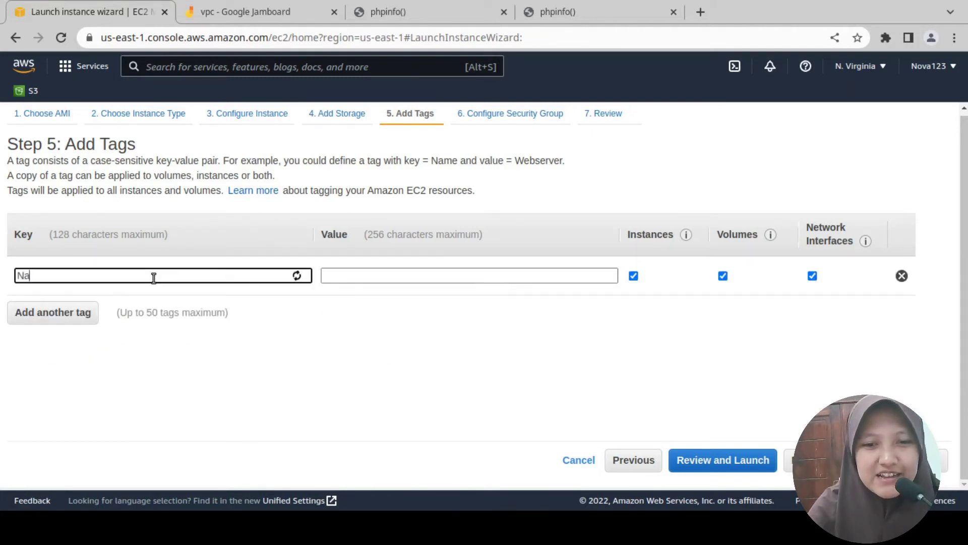
Set the Name tag's value to New Public Subnet2.
left_click(399, 275)
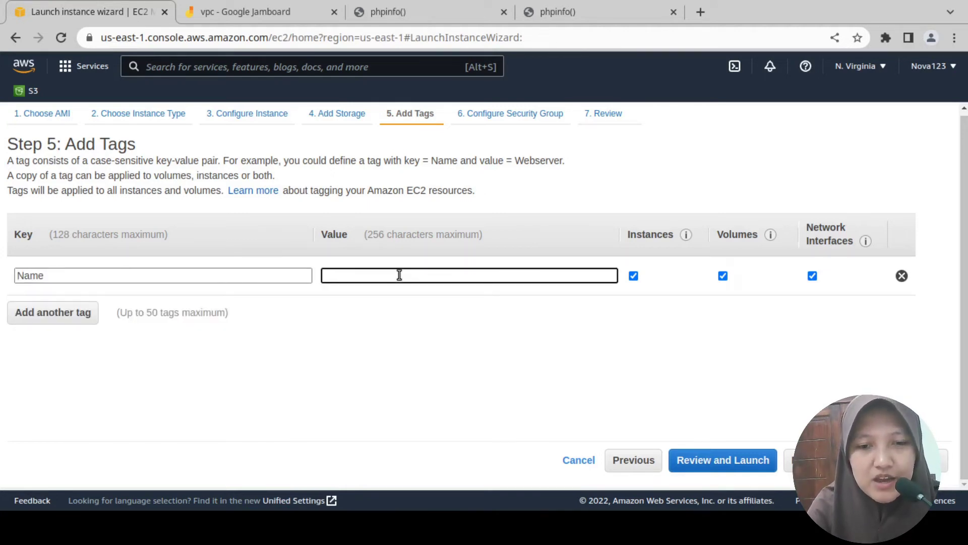
type("Ne")
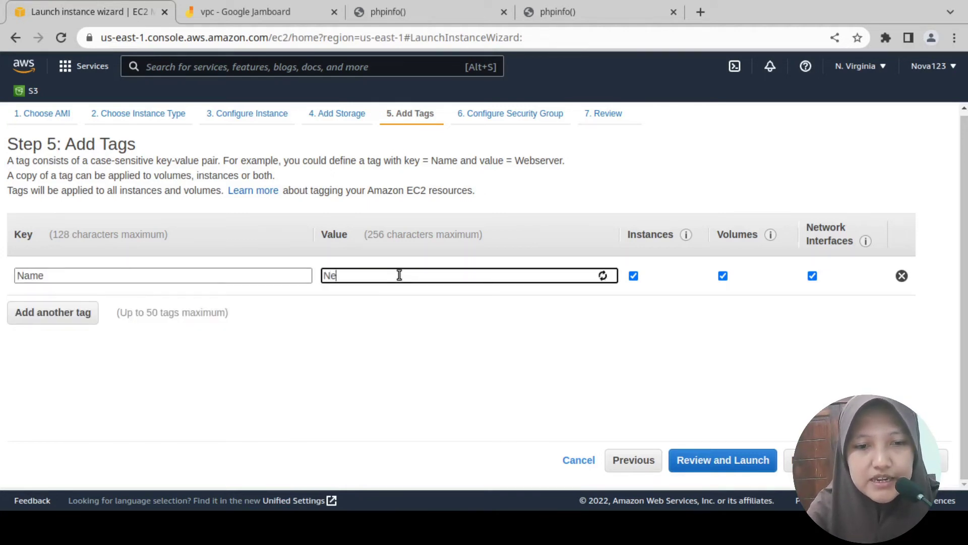
type("w Public Sunet")
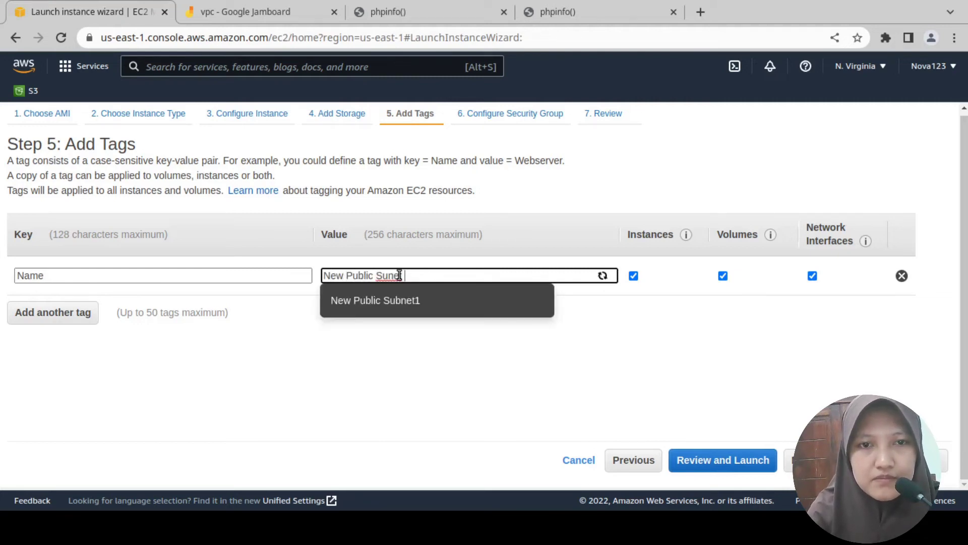
key("BackSpace")
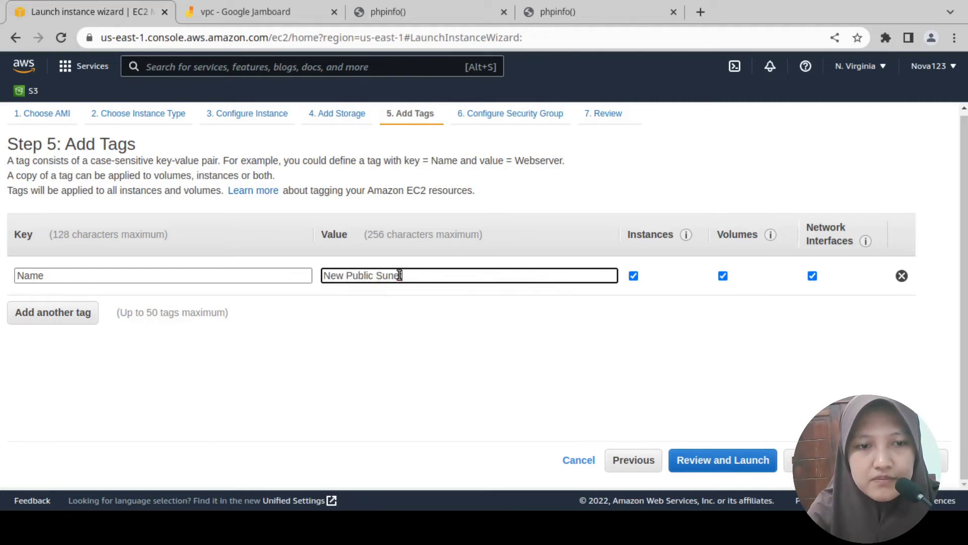
type("2")
key("BackSpace")
key("BackSpace")
key("BackSpace")
key("BackSpace")
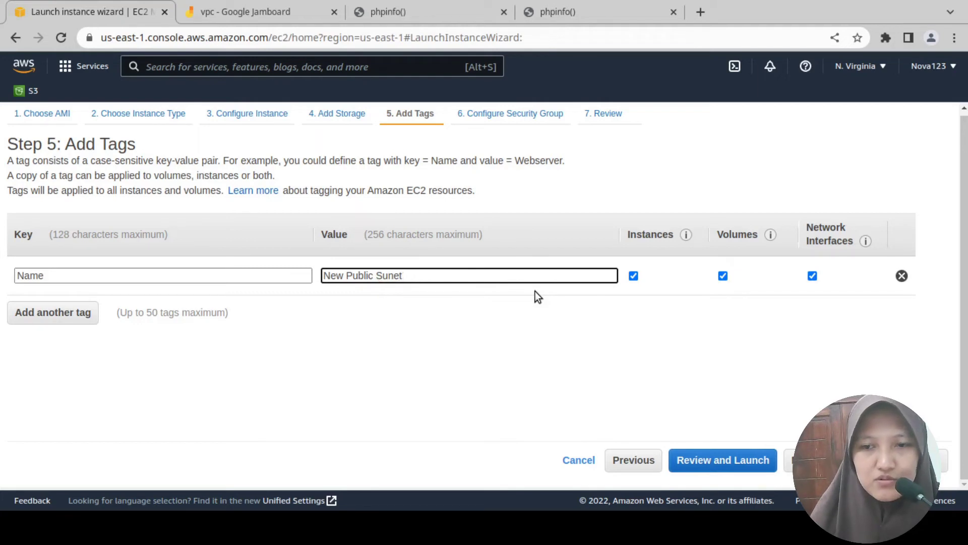
type("bnet2")
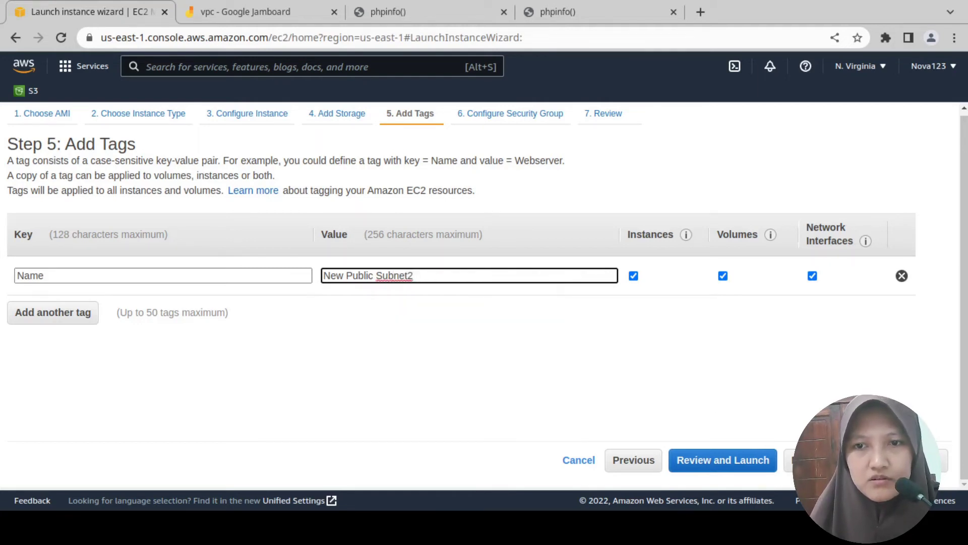
Assign the existing Public SG security group to the instance and proceed to the launch review.
left_click(817, 460)
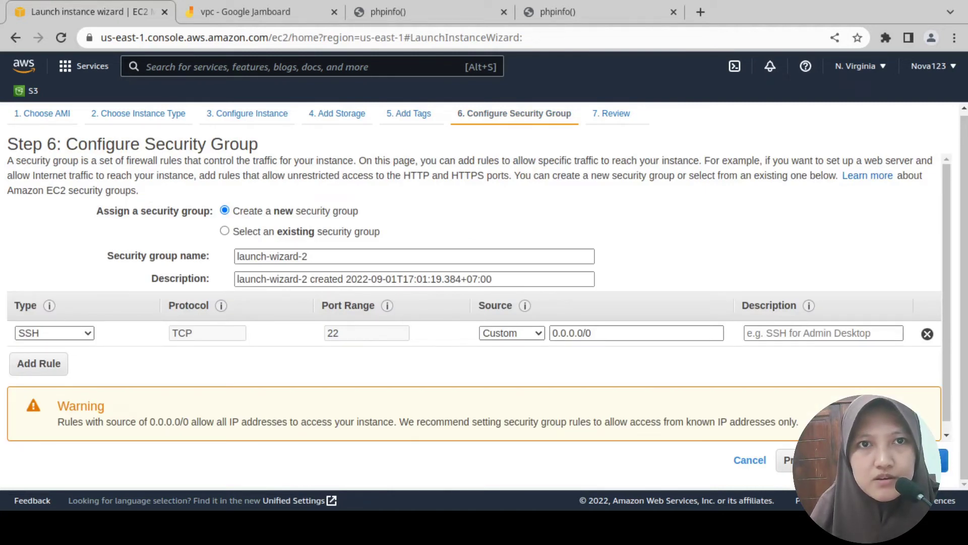
left_click(284, 231)
left_click(43, 311)
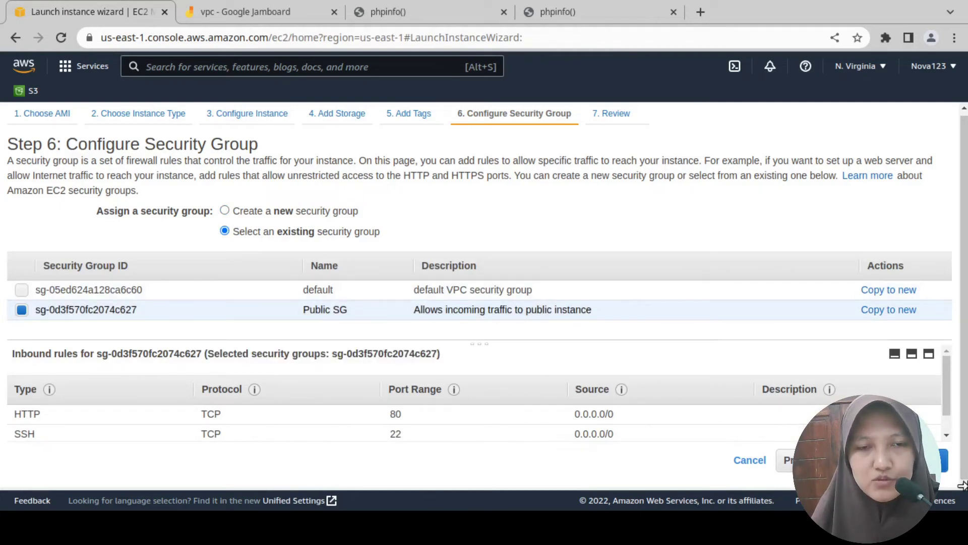
left_click(888, 460)
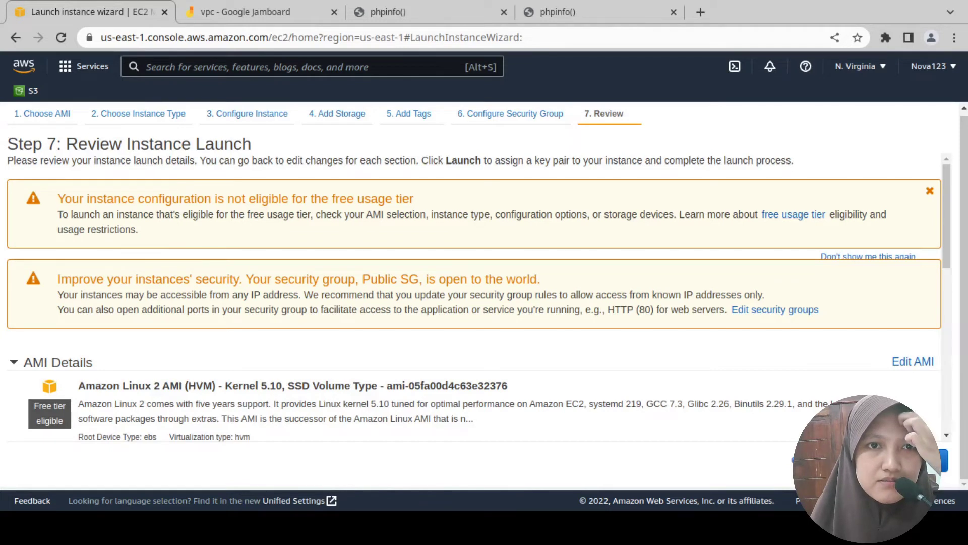
Launch the instance with the existing RSA key pair, acknowledging access to its private key file.
left_click_drag(331, 199, 414, 198)
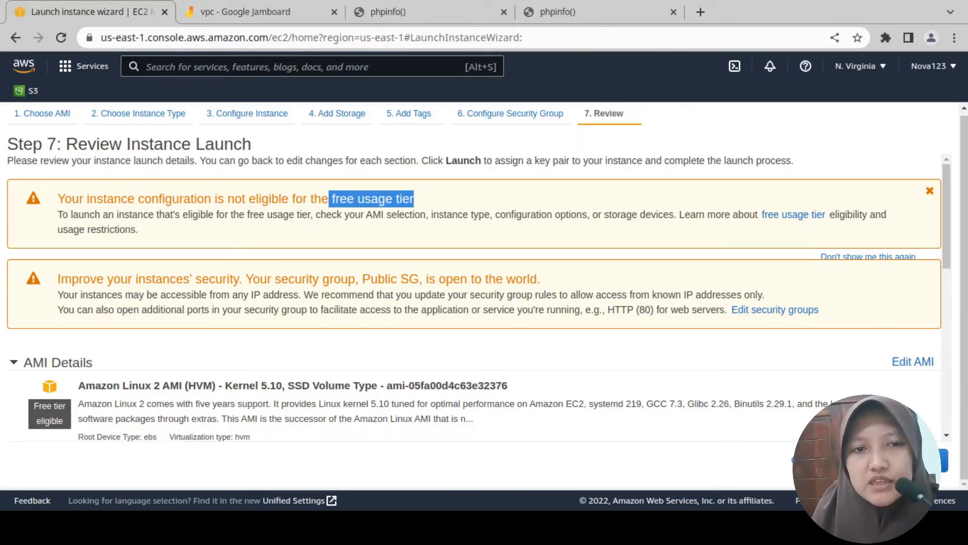
left_click(922, 460)
left_click(272, 364)
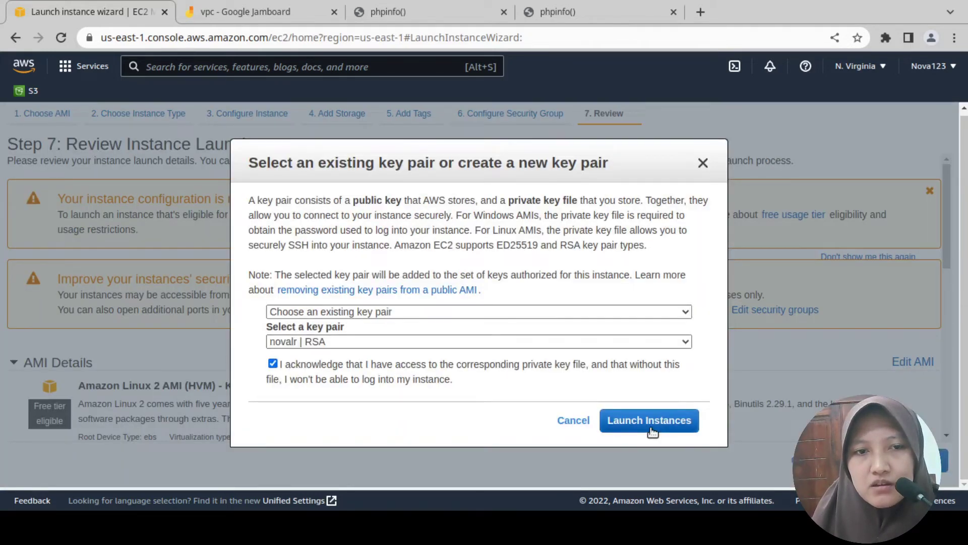
left_click(626, 420)
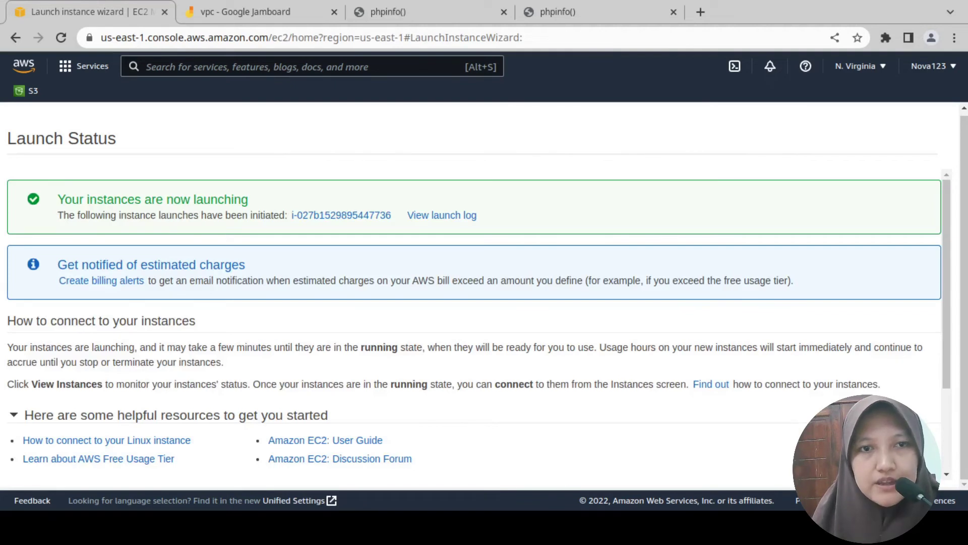
Open the instance list, select the new t3.micro instance New Public Subnet2 and copy its public IPv4 address.
scroll(943, 242, "down", 3)
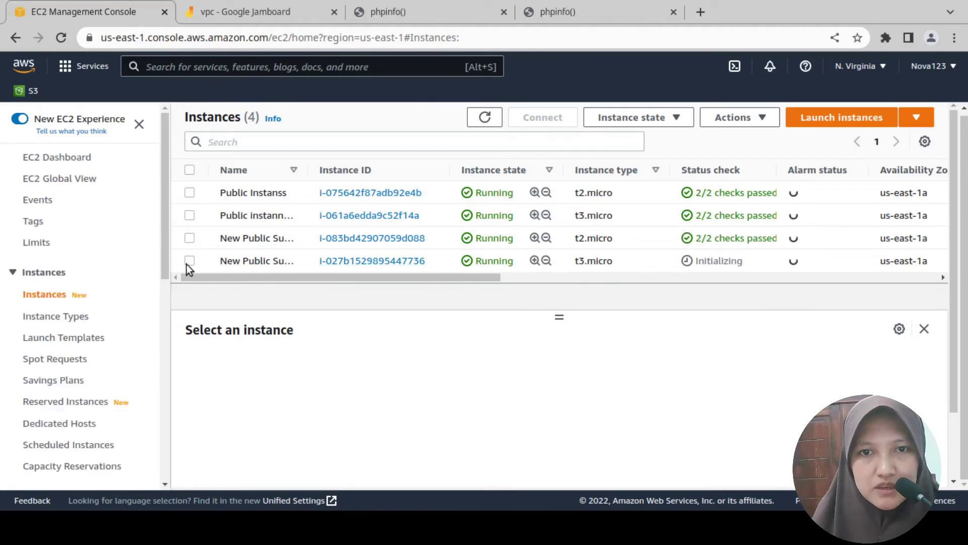
left_click(198, 262)
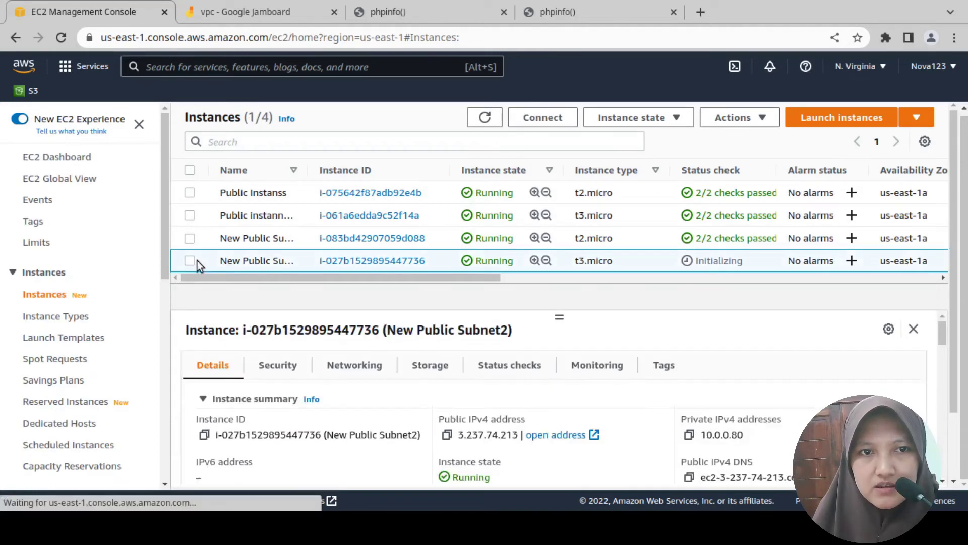
left_click(194, 259)
left_click(193, 259)
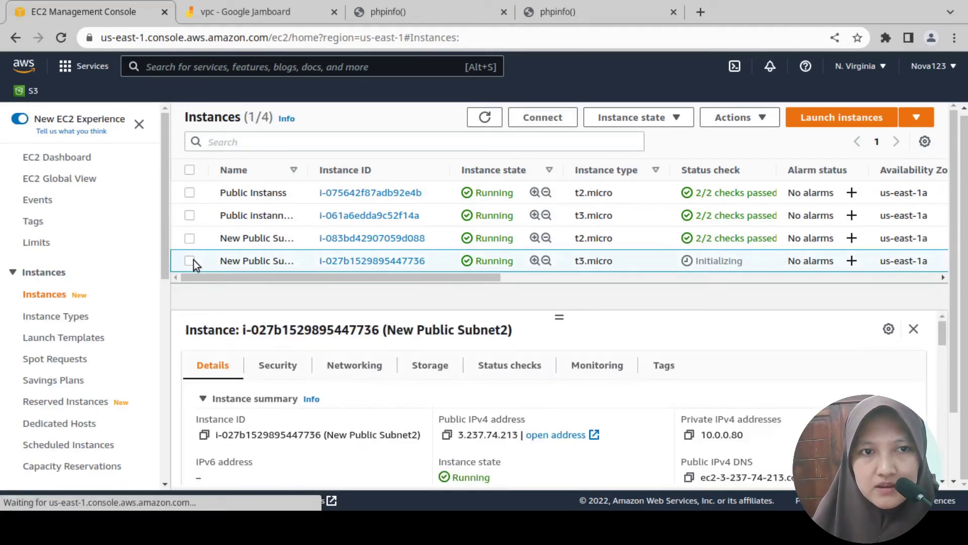
left_click(193, 259)
left_click(447, 434)
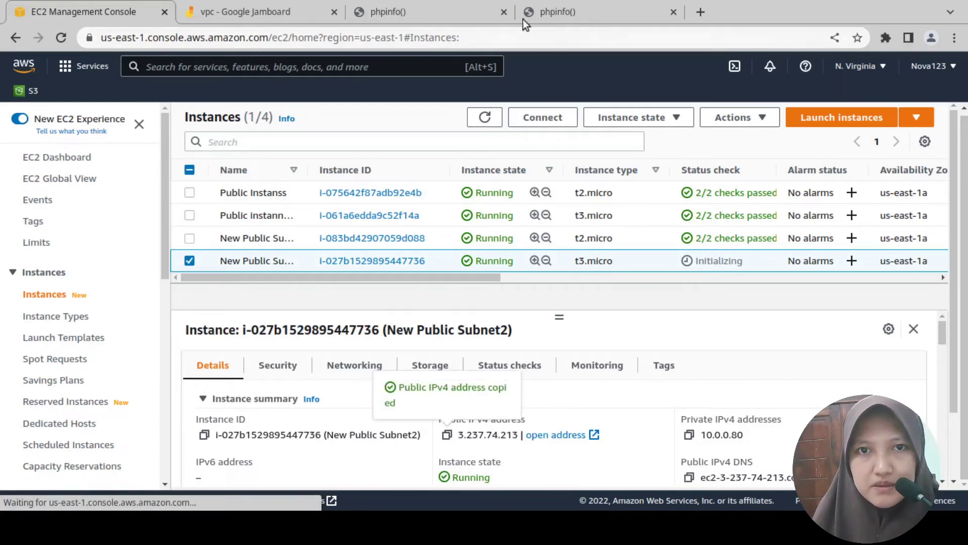
Try to load the copied address 3.237.74.213 in the first phpinfo() browser tab.
left_click(448, 13)
scroll(434, 182, "up", 8)
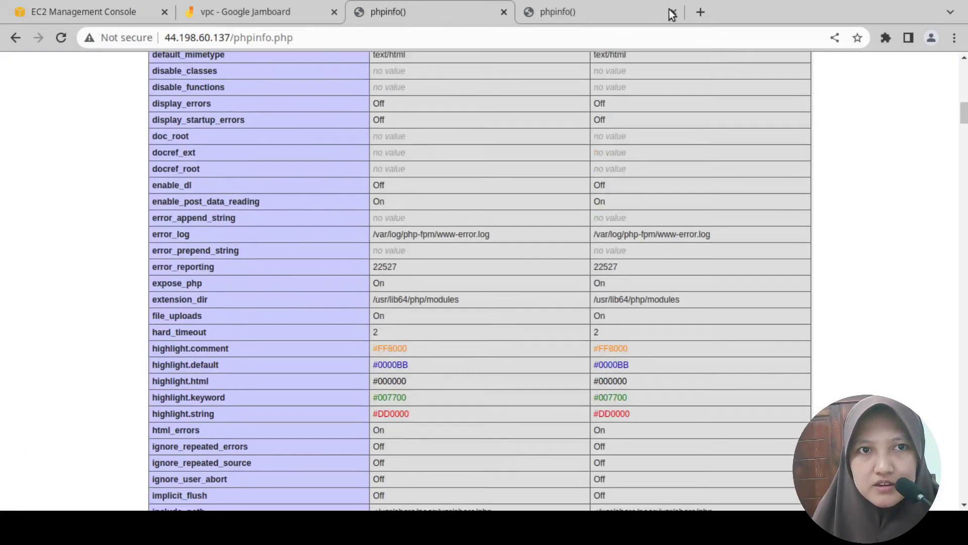
left_click(455, 36)
key("ctrl+v")
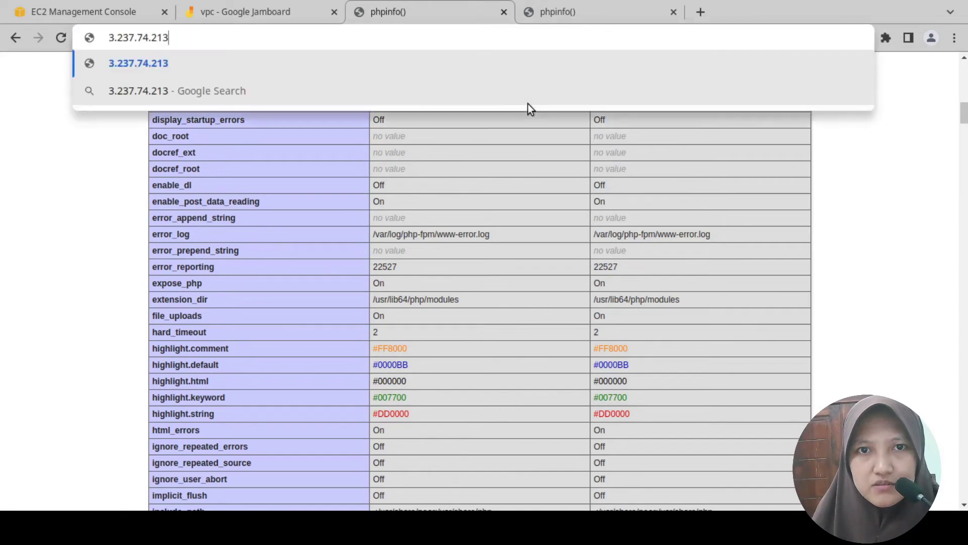
key("Return")
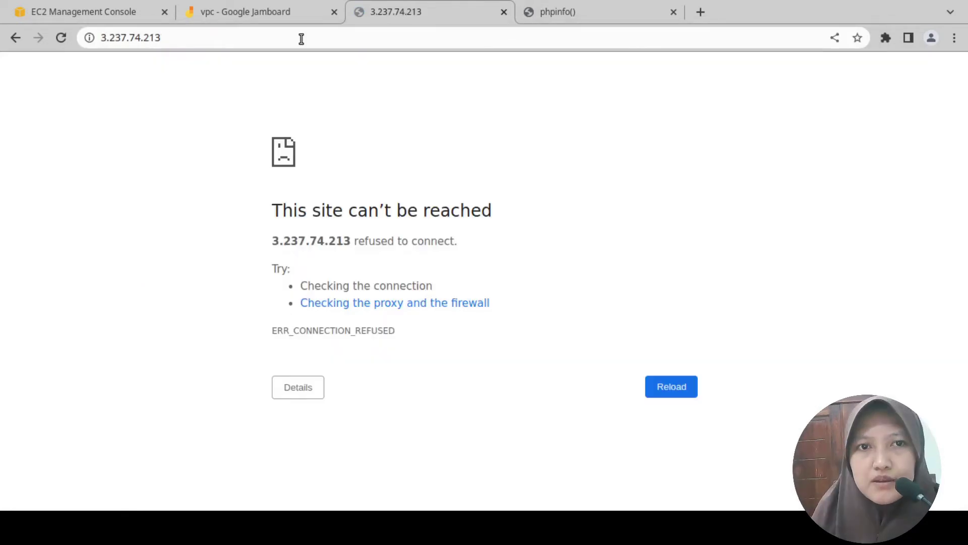
Return to the EC2 console and refresh the instance list.
left_click(58, 14)
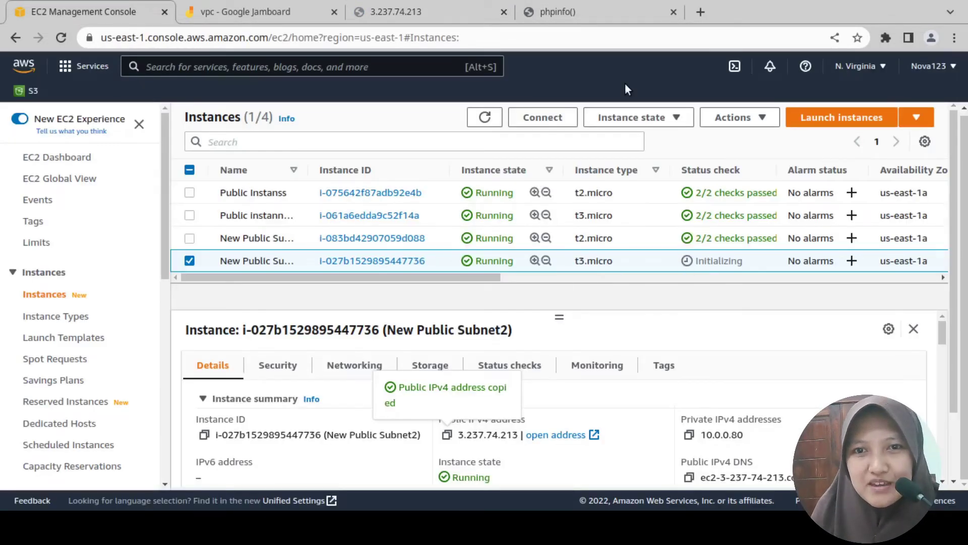
left_click(486, 117)
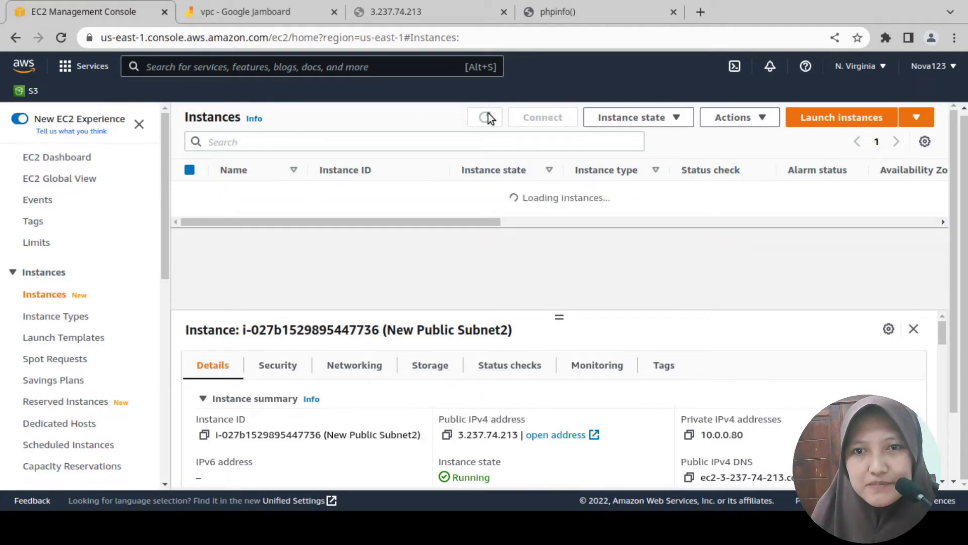
Reload the 3.237.74.213 page to test the new web server again.
left_click(459, 10)
left_click(60, 38)
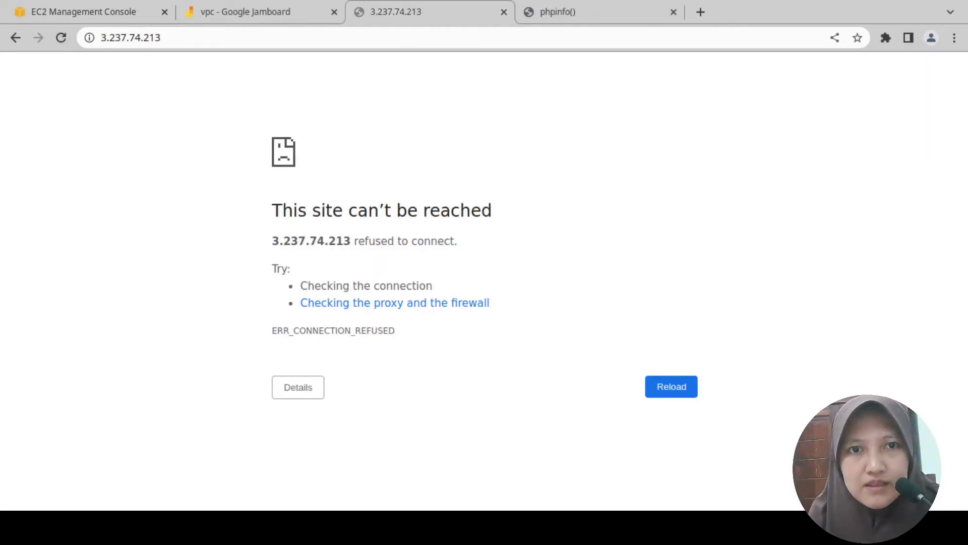
left_click(676, 386)
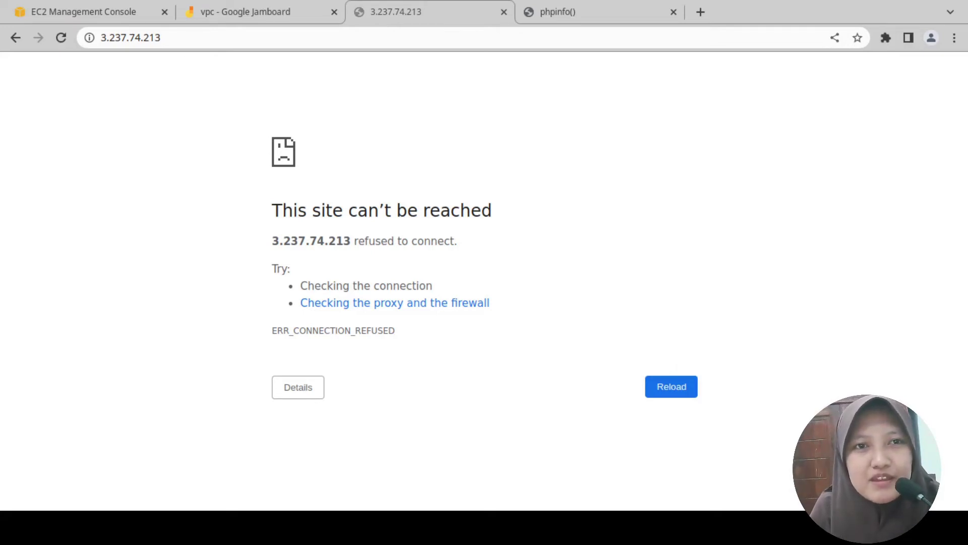
Copy the public IPv4 address of the New Public Subnet2 instance again and load it in the 3.237.74.213 browser tab.
left_click(83, 8)
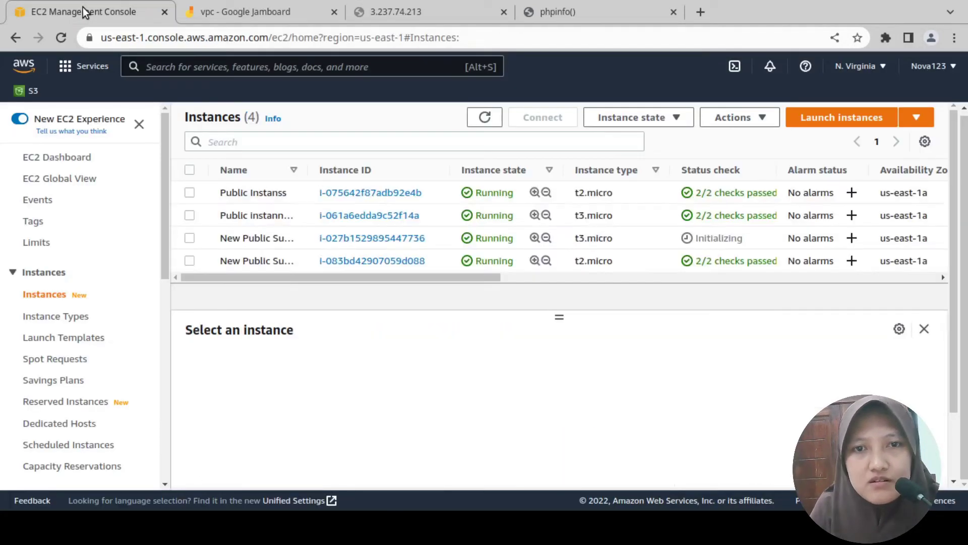
left_click(189, 238)
left_click(448, 434)
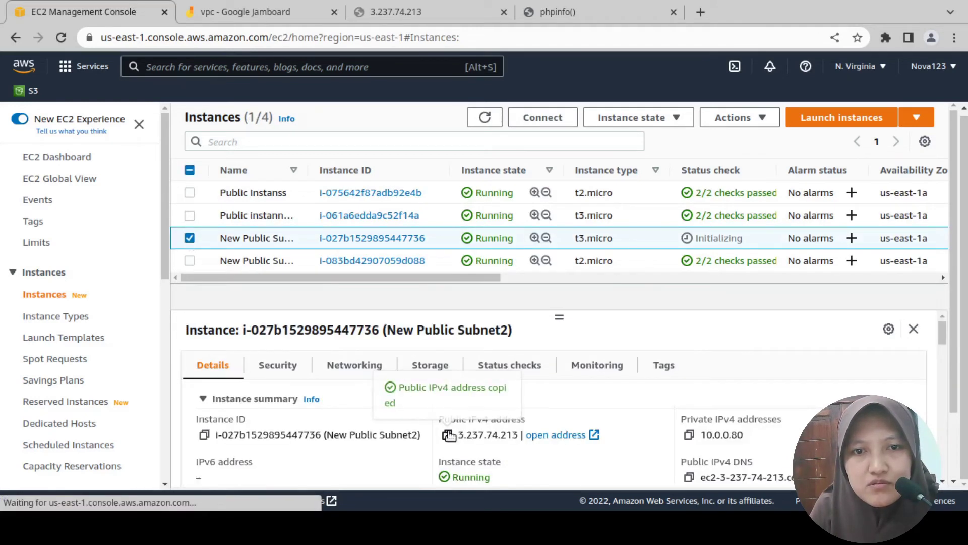
left_click(386, 8)
left_click(375, 35)
key("ctrl+v")
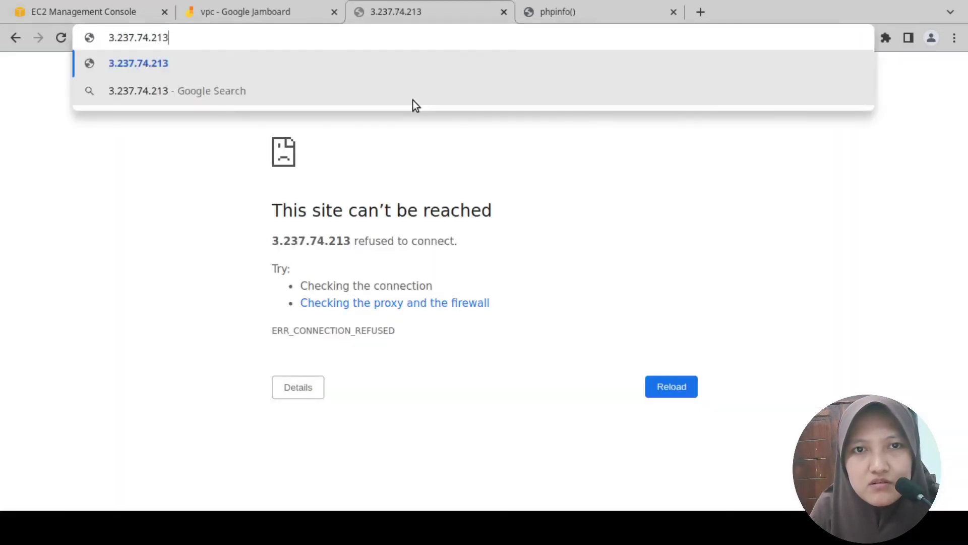
key("Return")
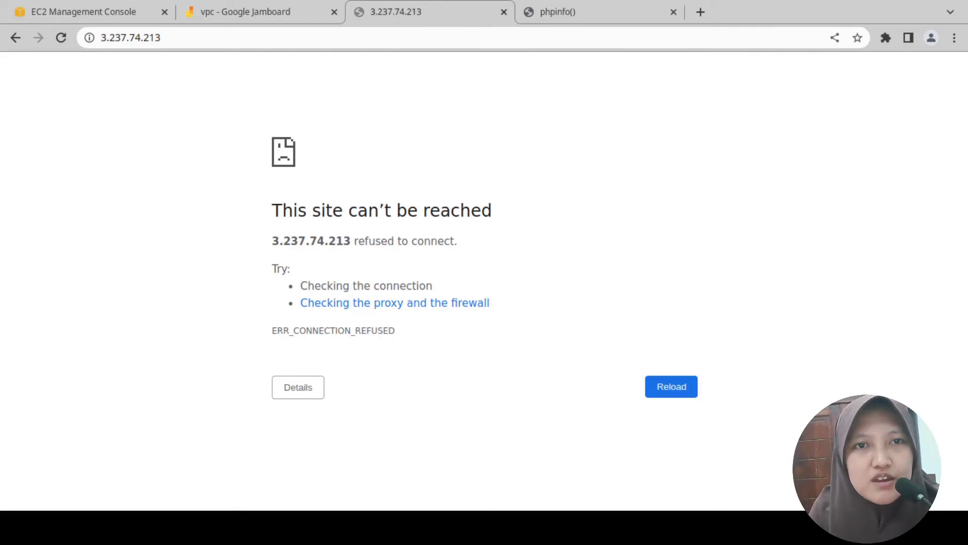
Refresh the EC2 instance list and reselect the New Public Subnet2 instance to check its status.
left_click(65, 8)
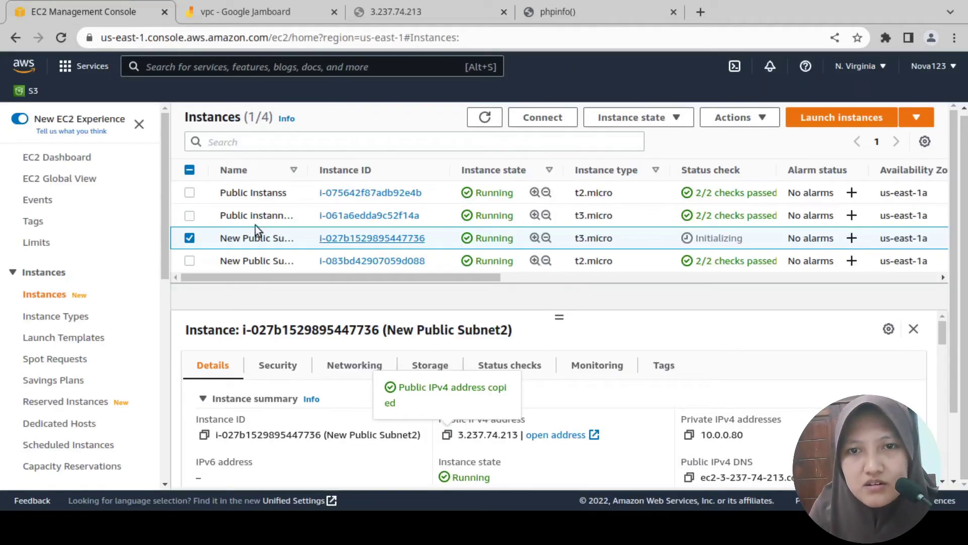
left_click(190, 239)
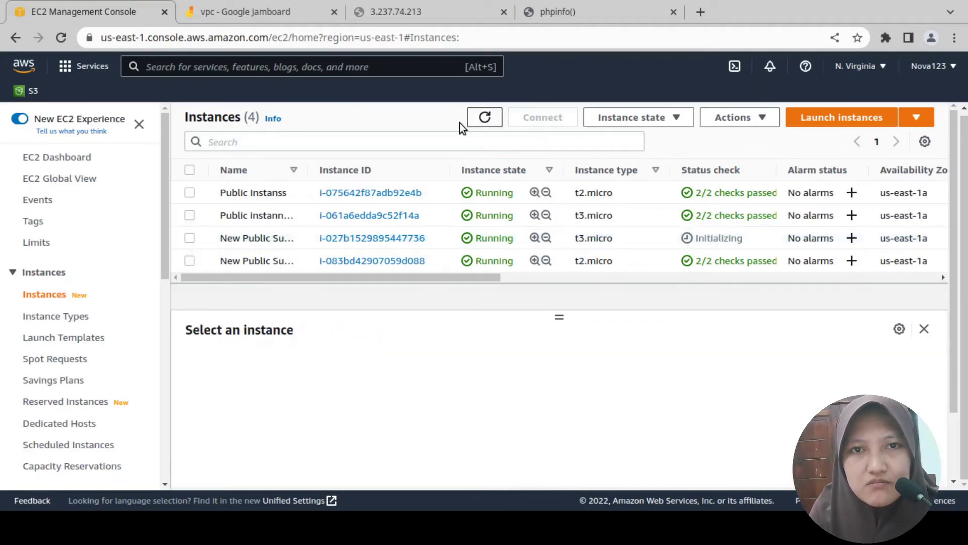
left_click(485, 119)
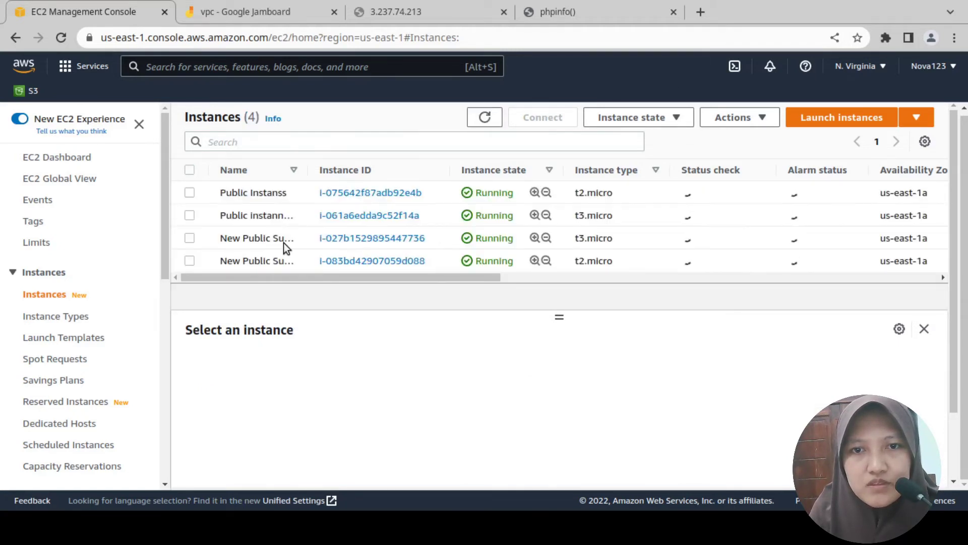
left_click(190, 237)
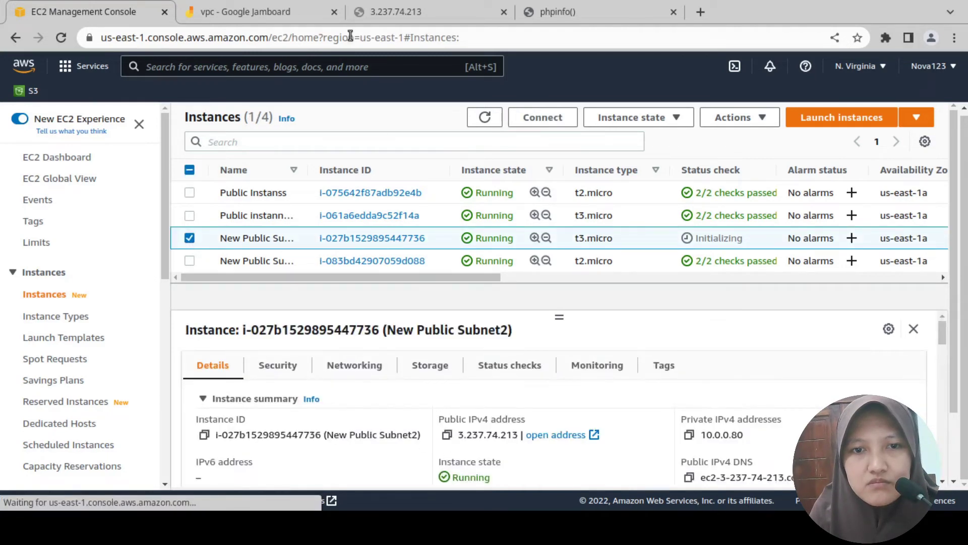
Revisit the 3.237.74.213 web page and examine the EC2 instance ID and zone it shows.
left_click(395, 13)
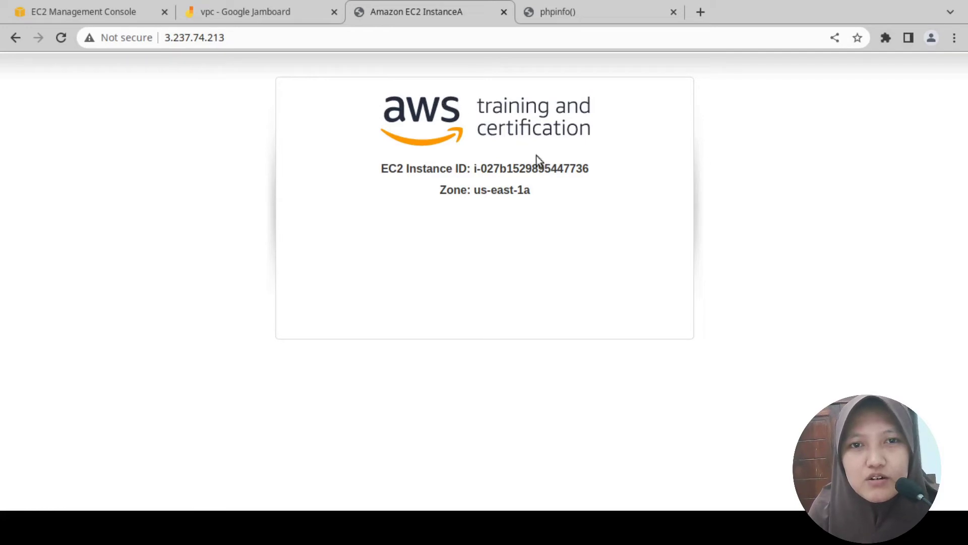
triple_click(479, 172)
left_click(509, 189)
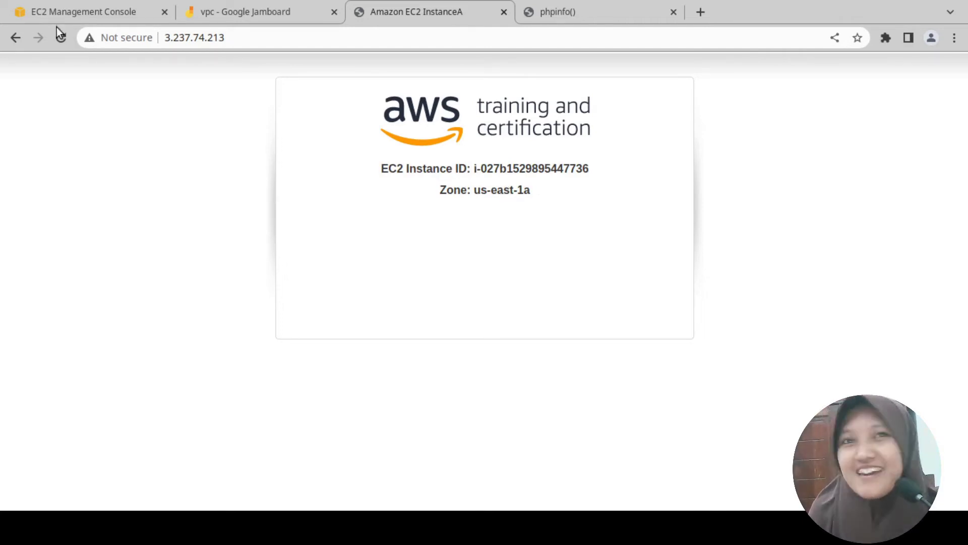
Widen the Name column of the EC2 instance list to show full names and deselect New Public Subnet2.
left_click(68, 7)
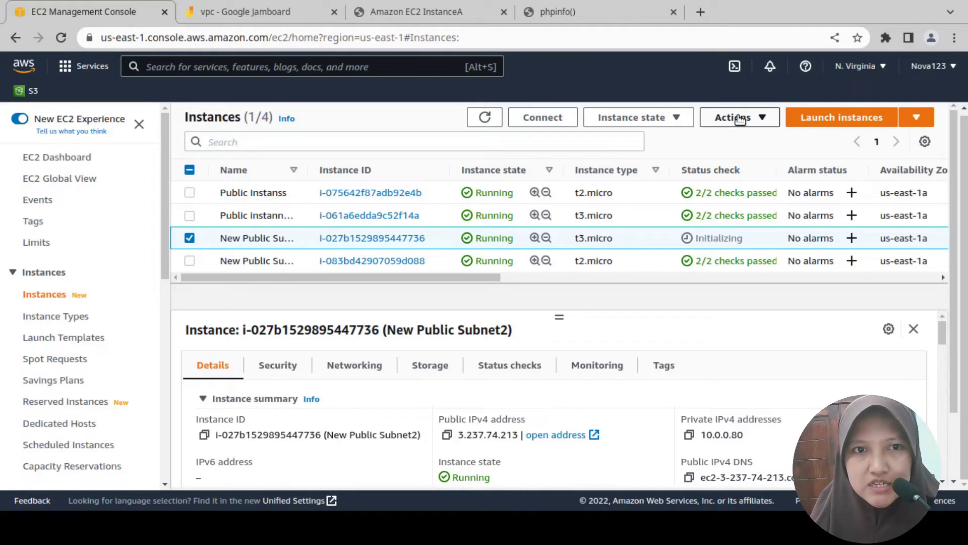
left_click_drag(308, 171, 368, 174)
left_click(191, 238)
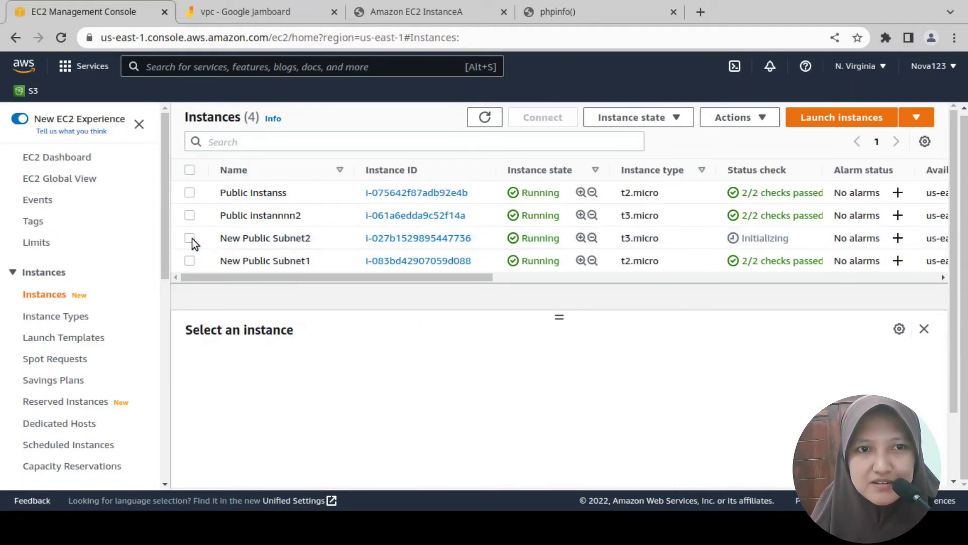
Load the root page of ec2-44-198-60-137.compute-1.amazonaws.com by removing /phpinfo.php from its address.
left_click(424, 14)
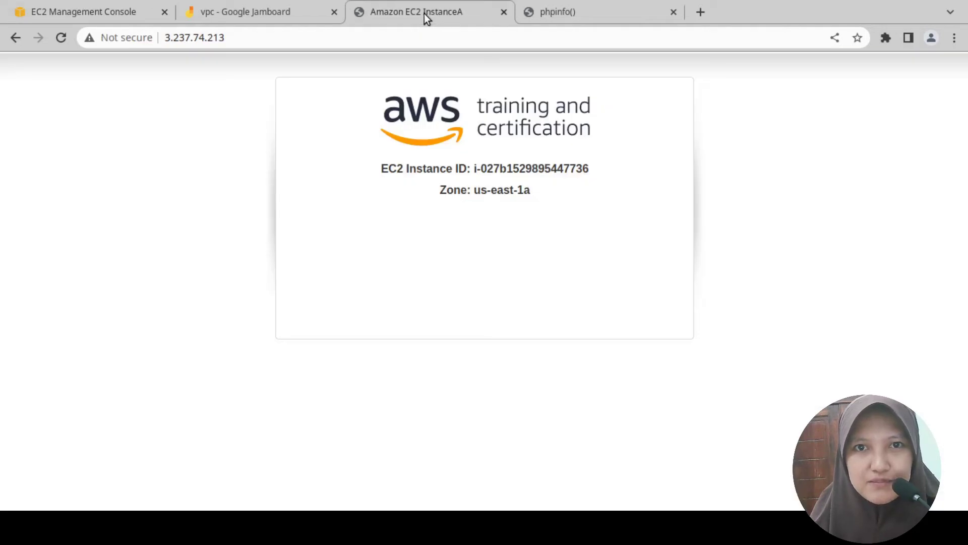
left_click(604, 11)
left_click_drag(388, 41, 510, 53)
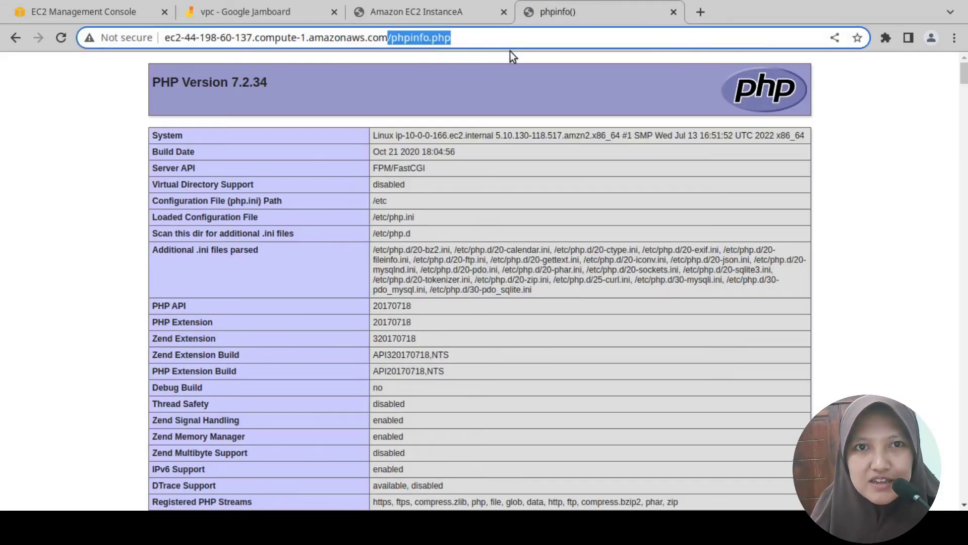
key("BackSpace")
key("Return")
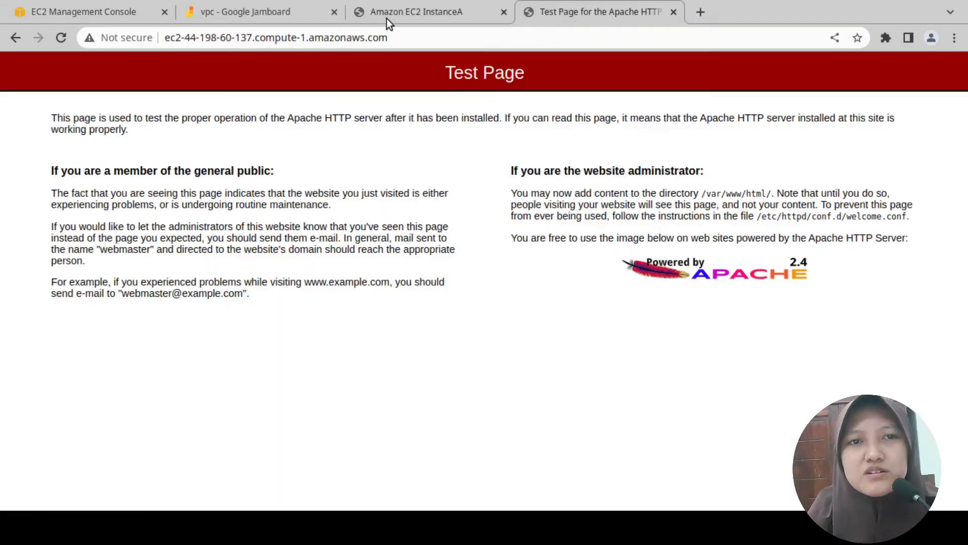
Select the New Public Subnet1 instance in the EC2 console and open its SSH client connection instructions.
left_click(77, 14)
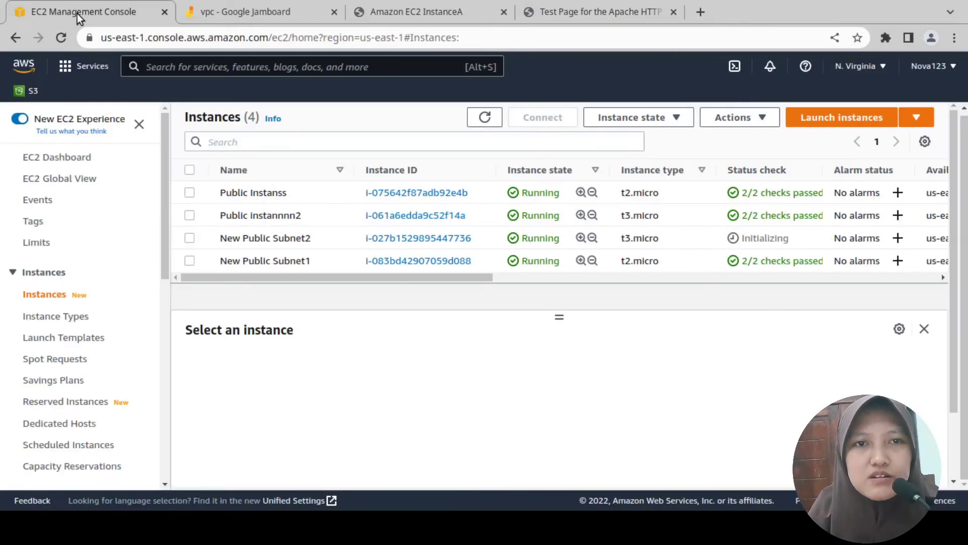
left_click(191, 261)
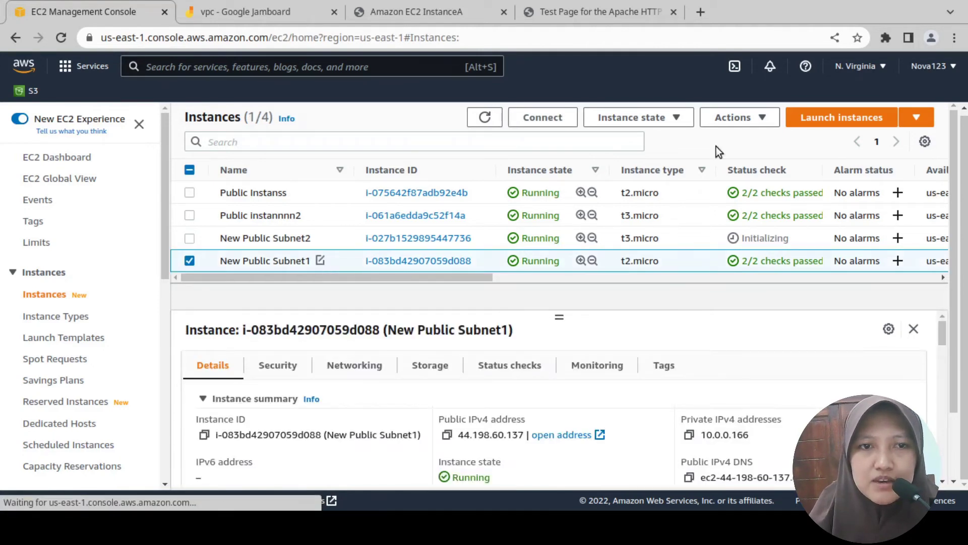
left_click(749, 117)
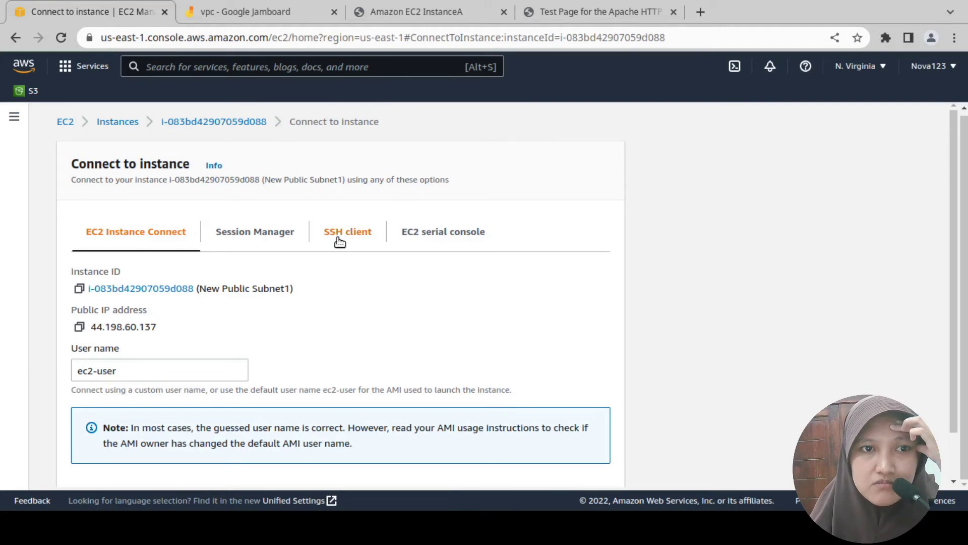
left_click(372, 235)
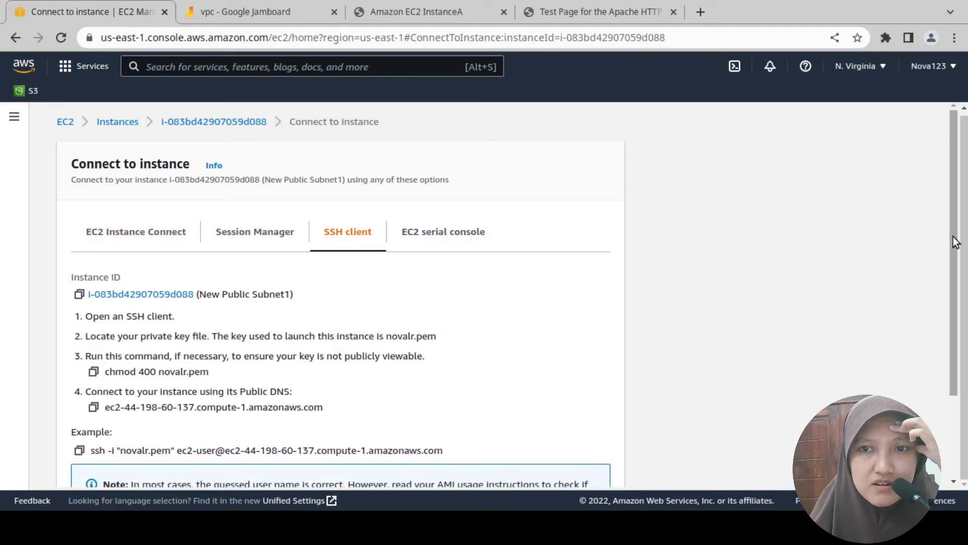
left_click_drag(956, 242, 955, 313)
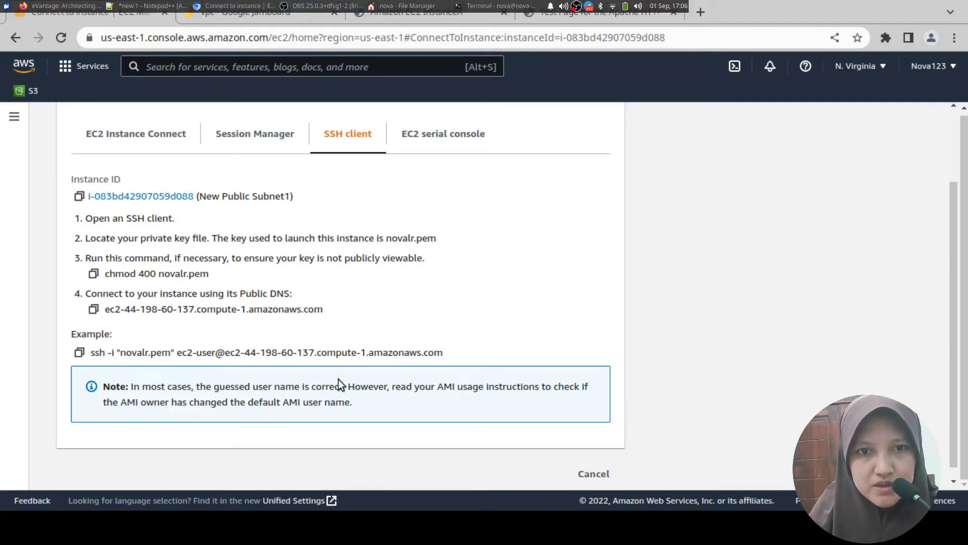
Bring up the terminal beside the instructions and copy the command chmod 400 novalr.pem for use there.
key("alt+Tab")
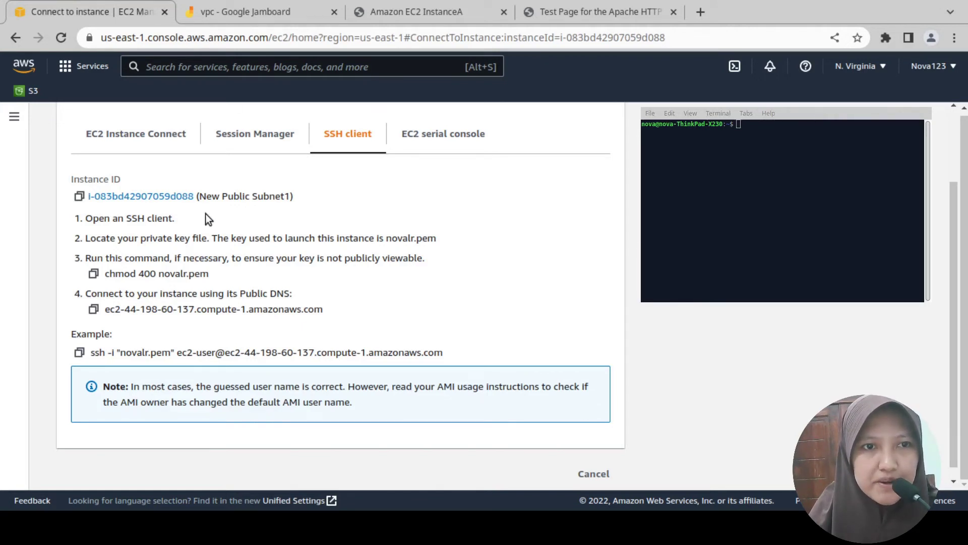
left_click(94, 273)
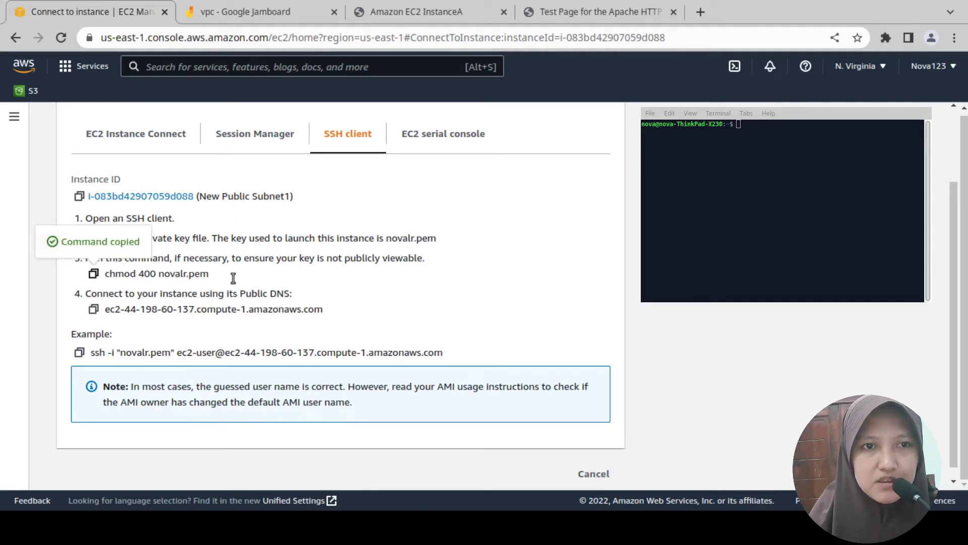
left_click(819, 113)
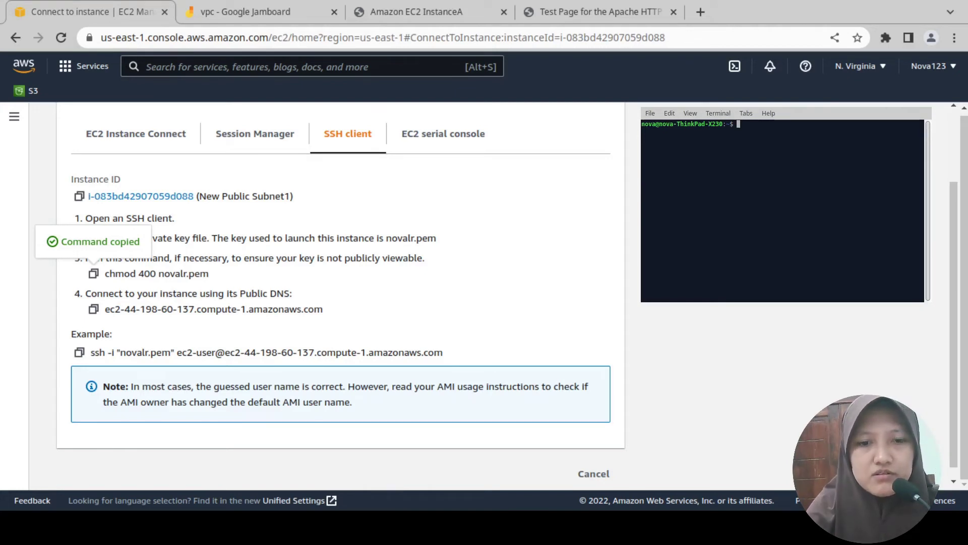
List the home folder in the terminal, change to Downloads and list its files to locate novalr.pem.
type("ls")
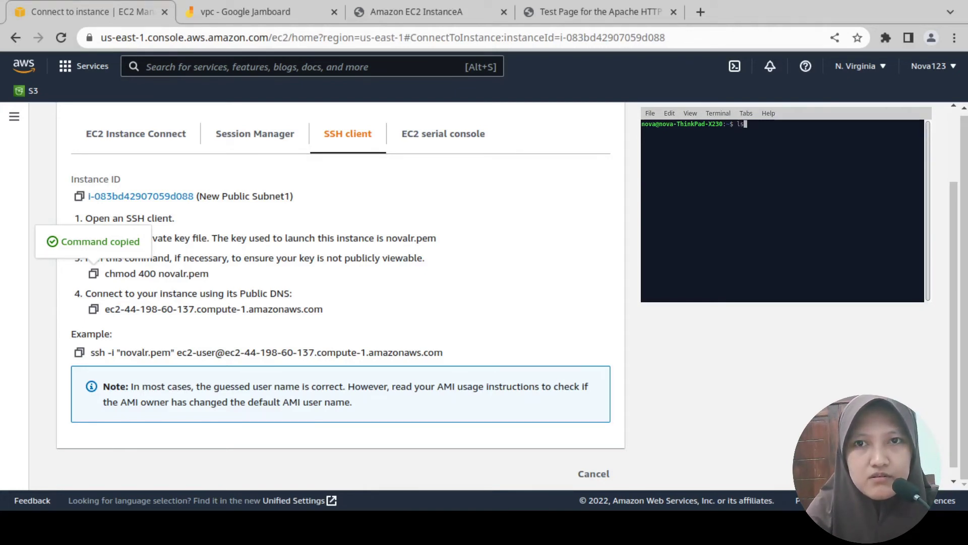
key("Return")
type("cd ")
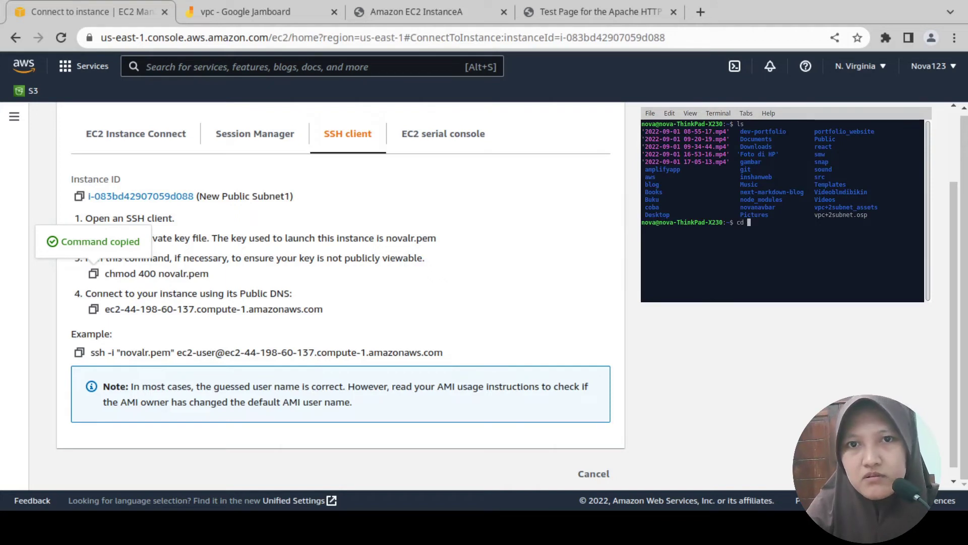
type("Downloads")
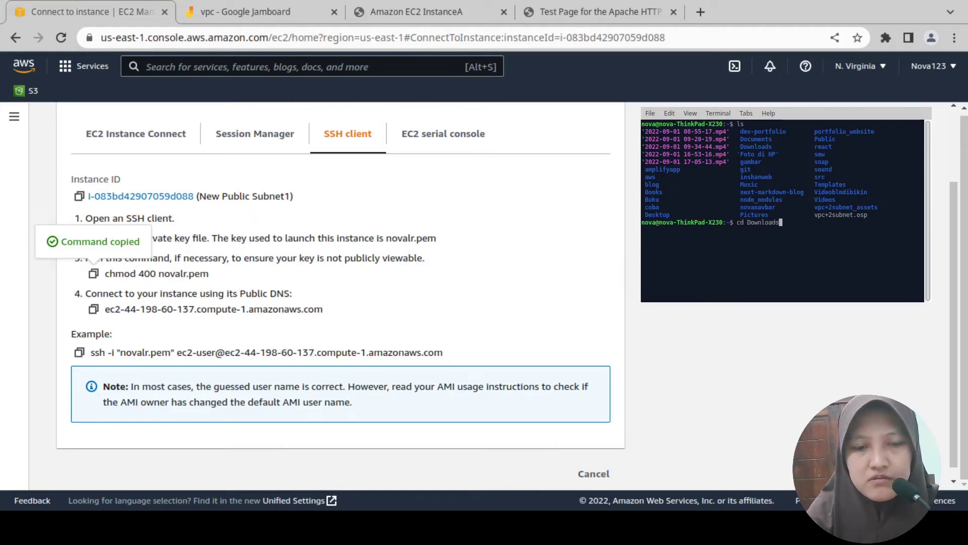
key("Return")
type("ls")
key("Return")
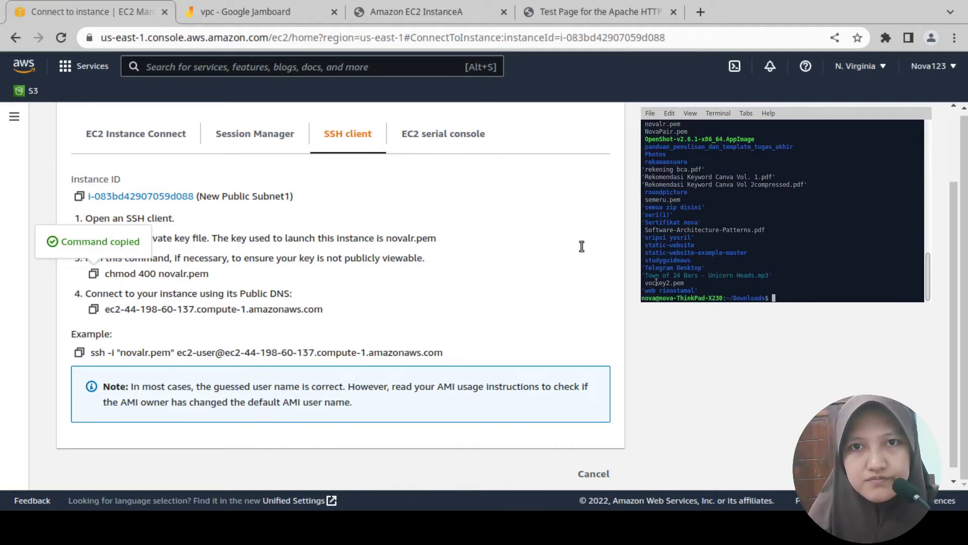
scroll(699, 238, "up", 1)
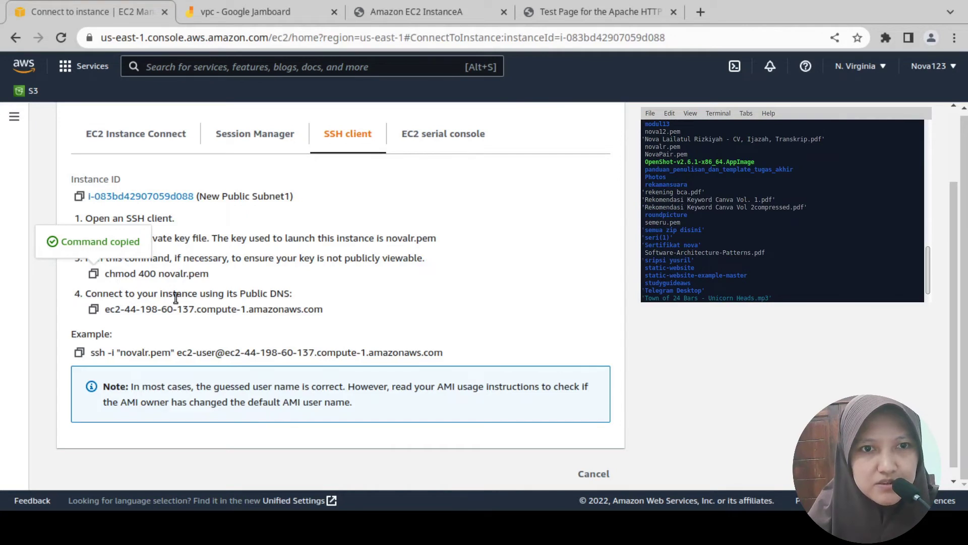
scroll(699, 299, "down", 1)
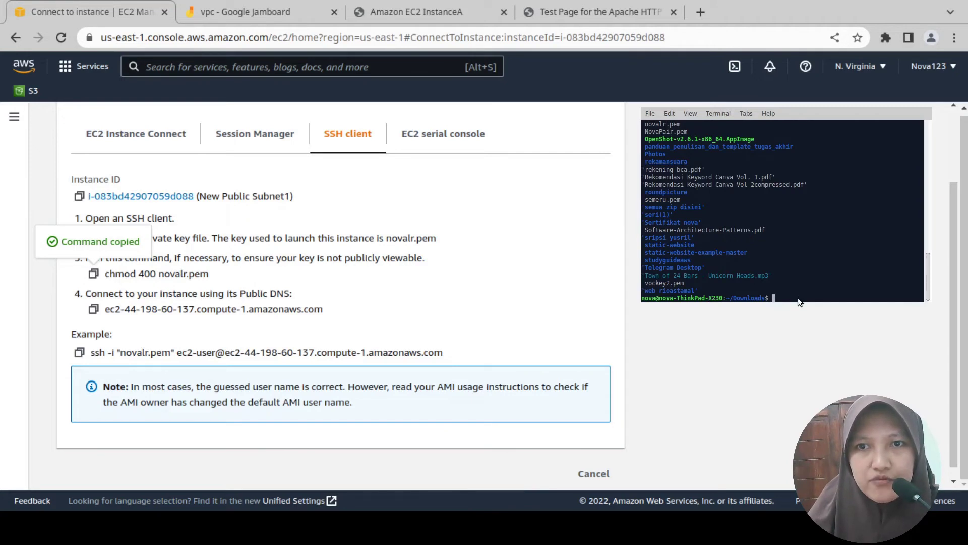
Run the copied command chmod 400 novalr.pem in the Downloads folder.
left_click(811, 345)
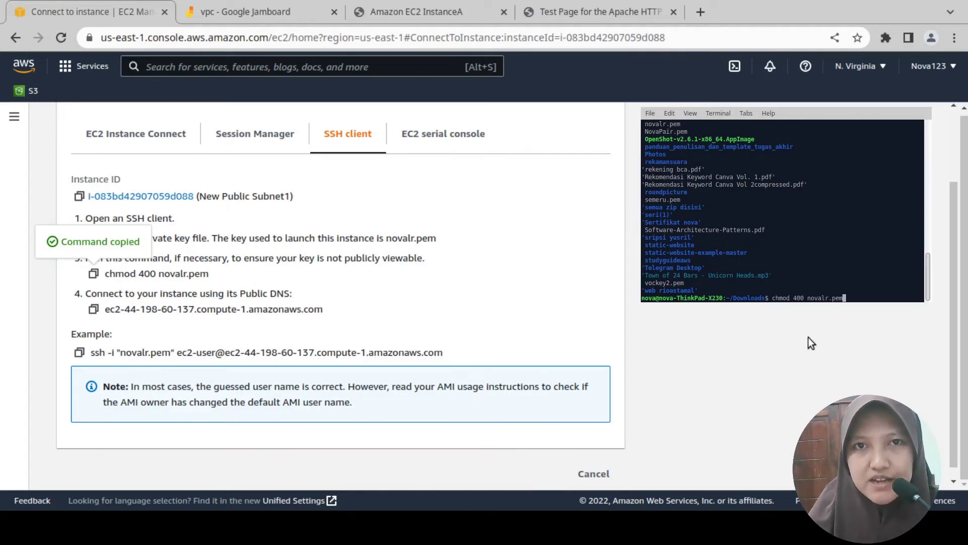
key("alt+Tab")
key("ctrl+shift+v")
key("Return")
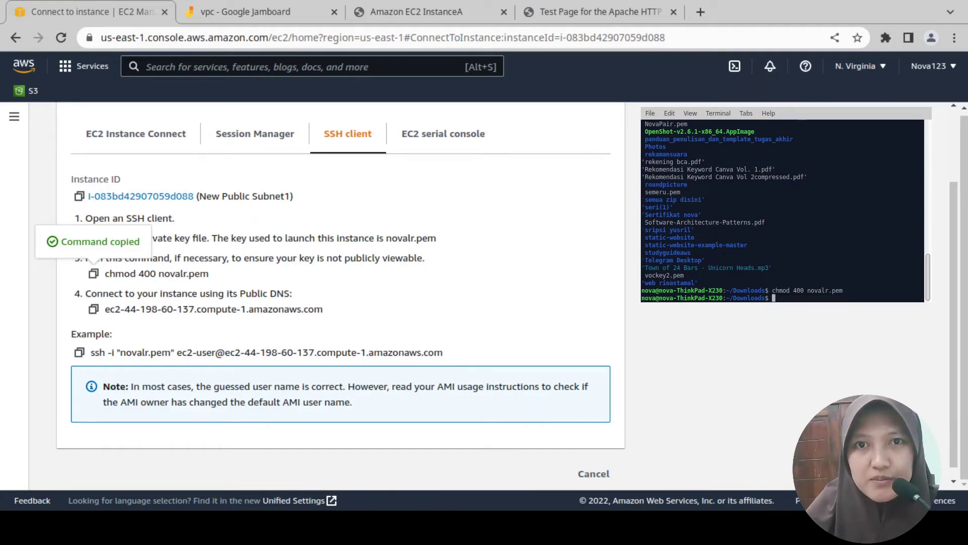
key("alt+Tab")
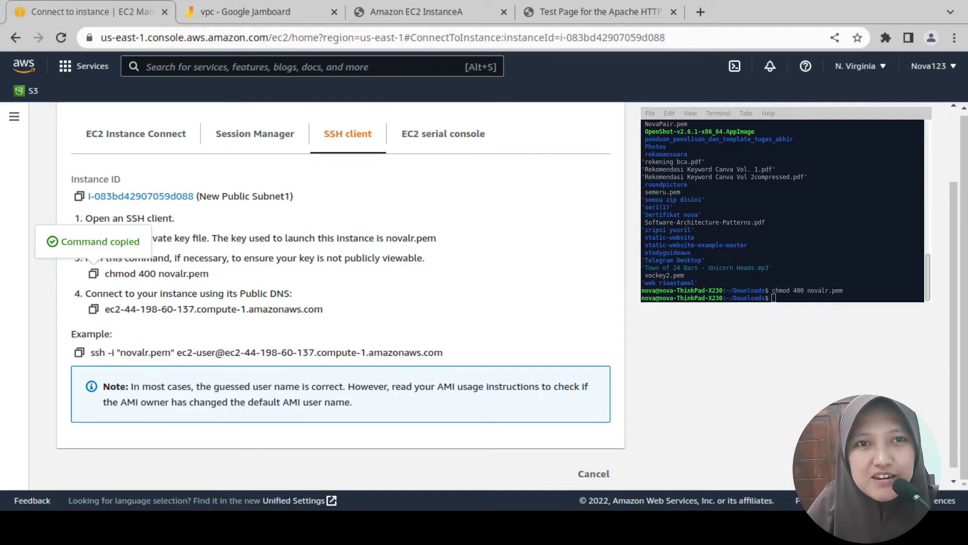
key("alt+Tab")
key("alt+Tab")
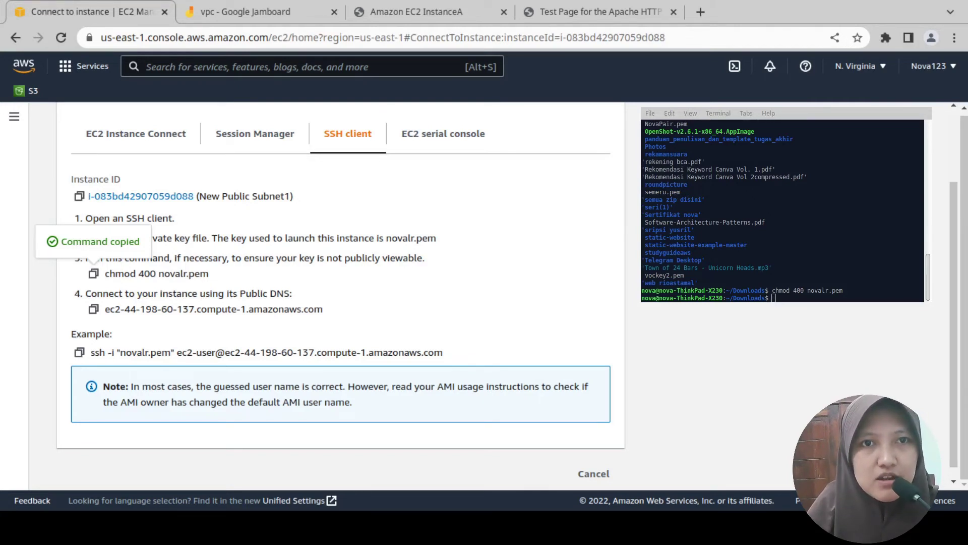
Copy the example SSH command for New Public Subnet1, run it in the terminal and answer yes to continue connecting.
left_click(79, 353)
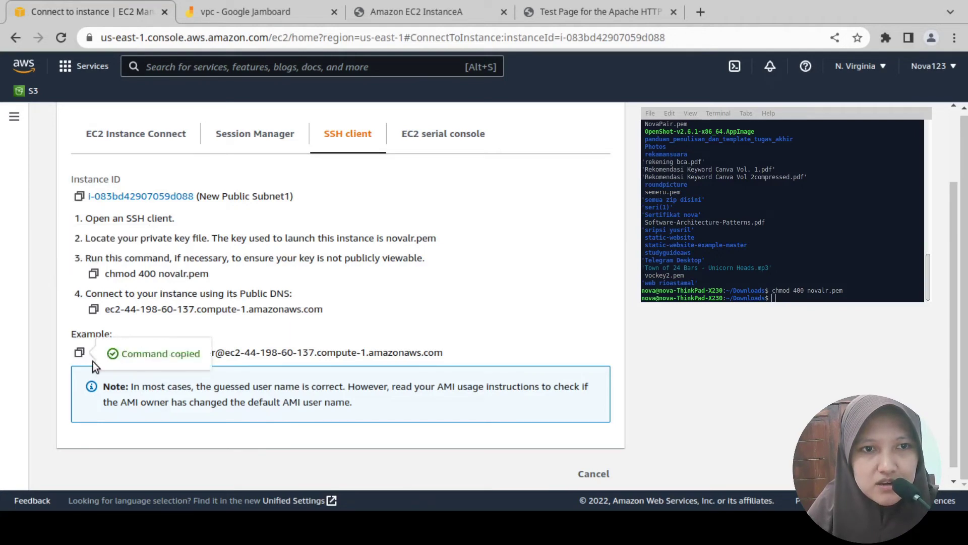
left_click(802, 276)
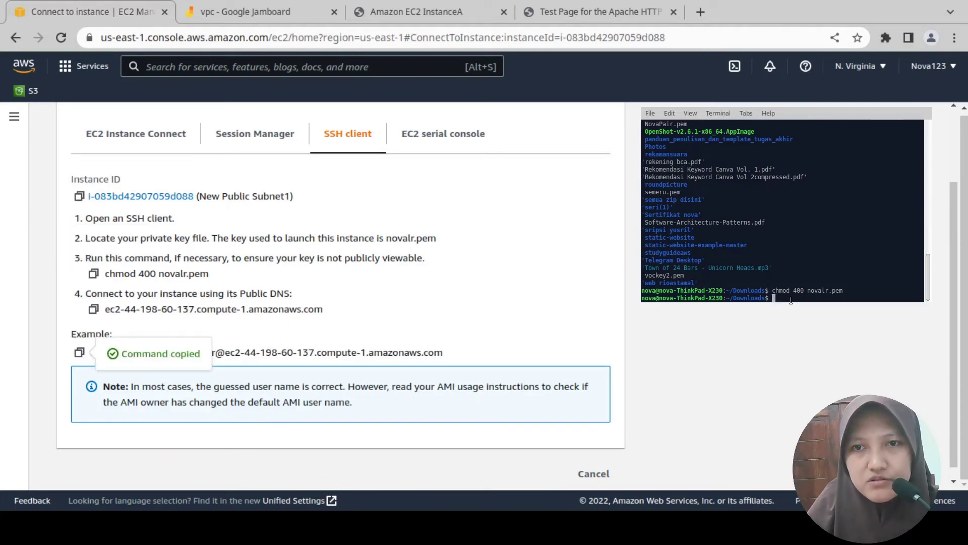
key("ctrl+shift+v")
key("Return")
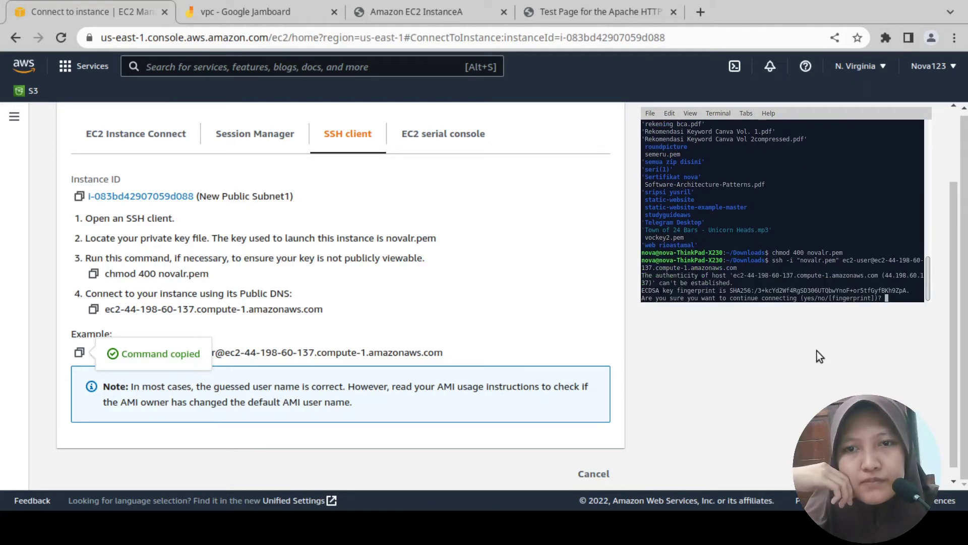
type("yes")
key("Return")
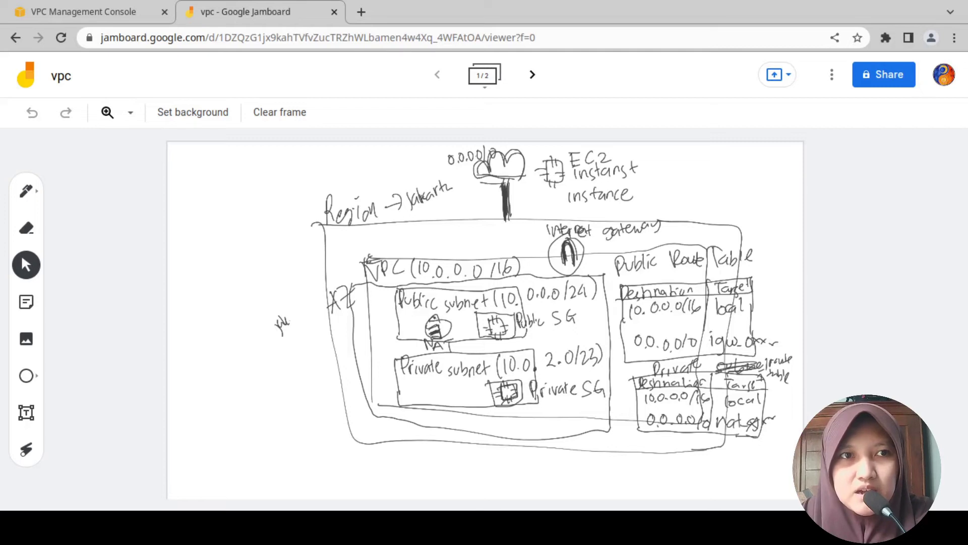
Go to the NAT gateways list in the VPC console and refresh it.
left_click(84, 14)
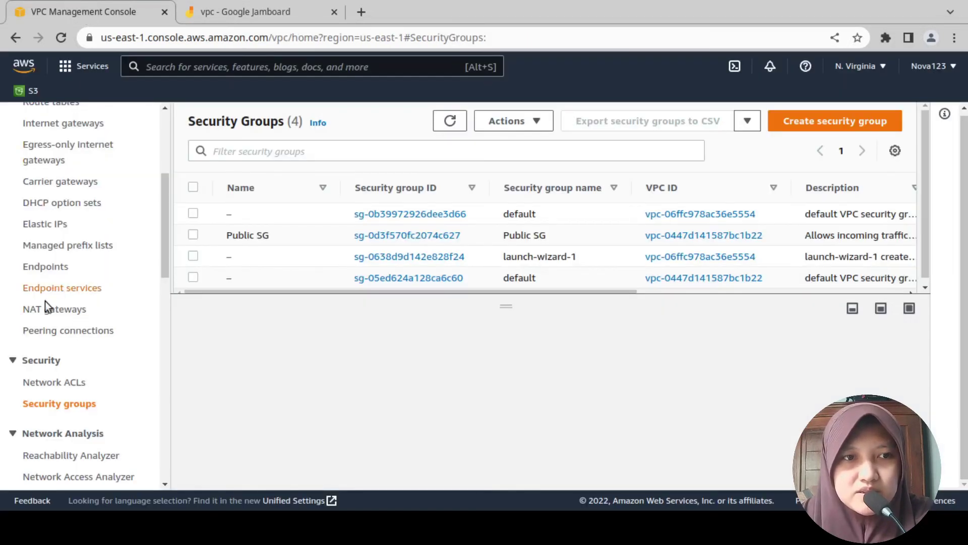
left_click(37, 311)
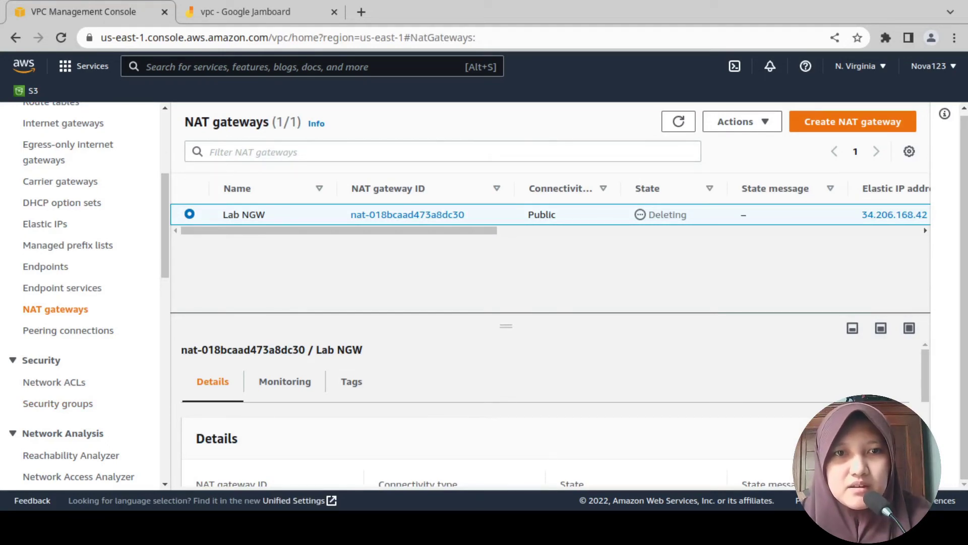
left_click(667, 124)
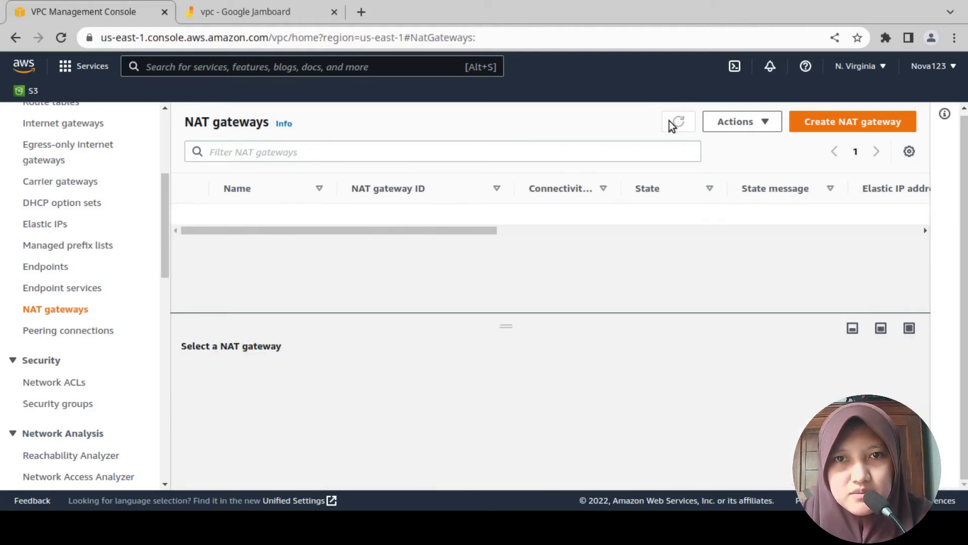
Start creating a NAT gateway and name it LAB NGW.
left_click(821, 127)
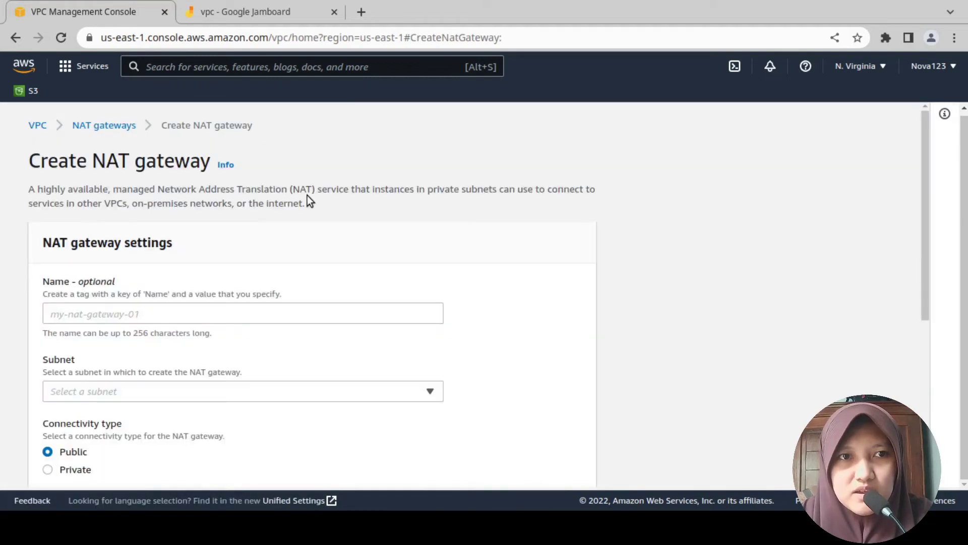
left_click(98, 319)
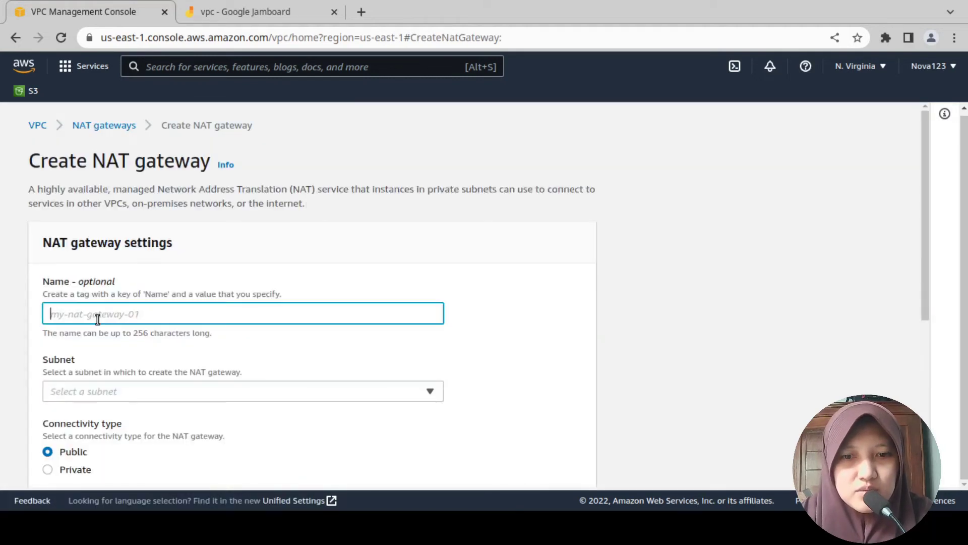
type("LAB NAG")
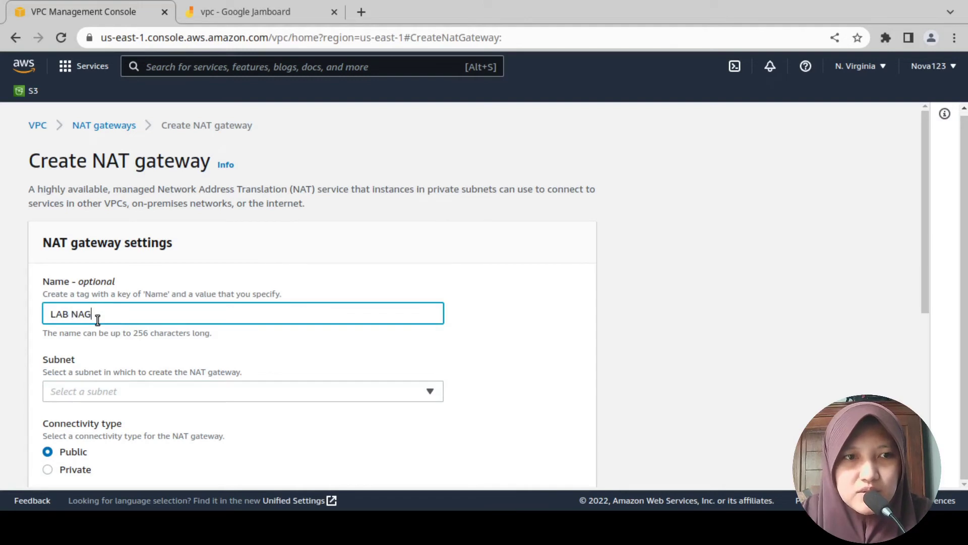
key("BackSpace")
key("BackSpace")
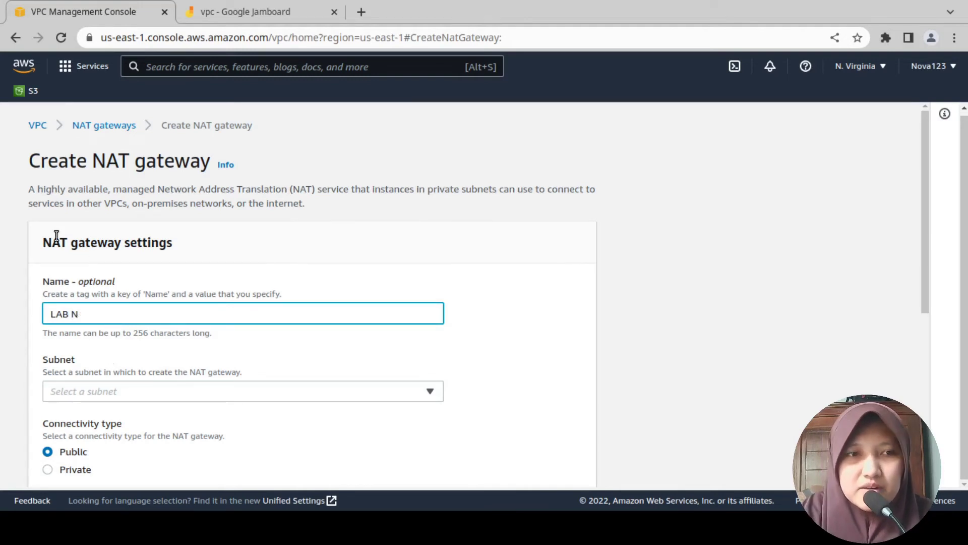
type("GW")
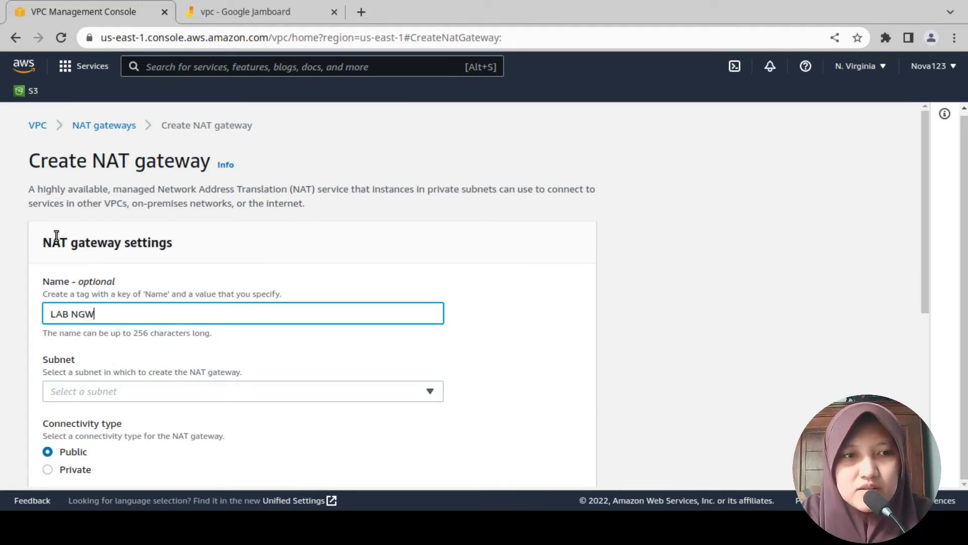
Choose Public Subnet in us-east-1a as the subnet for the LAB NGW gateway.
left_click(104, 390)
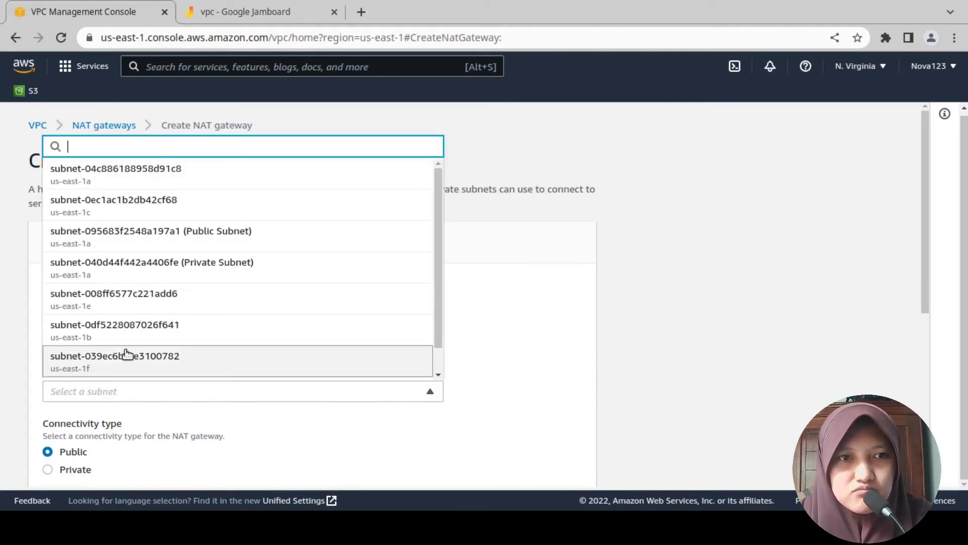
left_click_drag(440, 281, 441, 315)
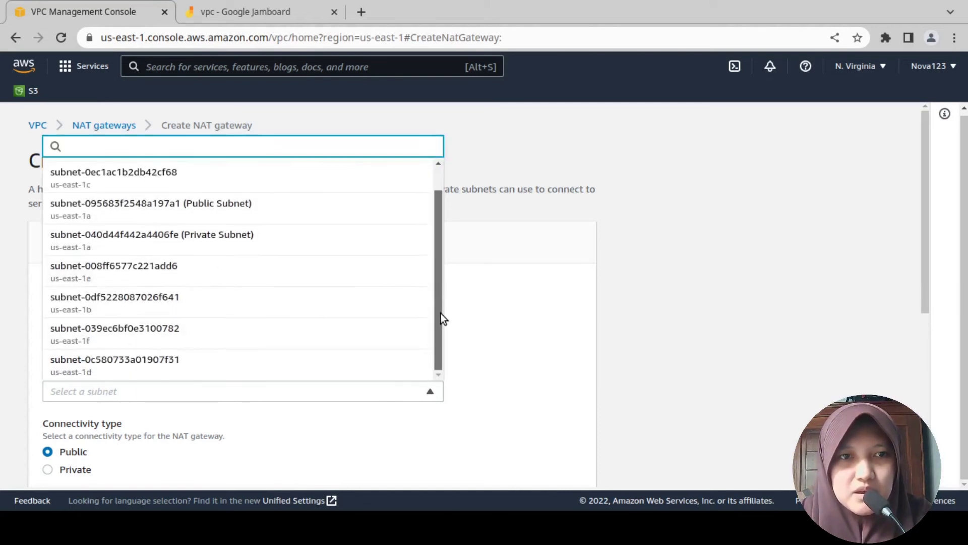
left_click(263, 211)
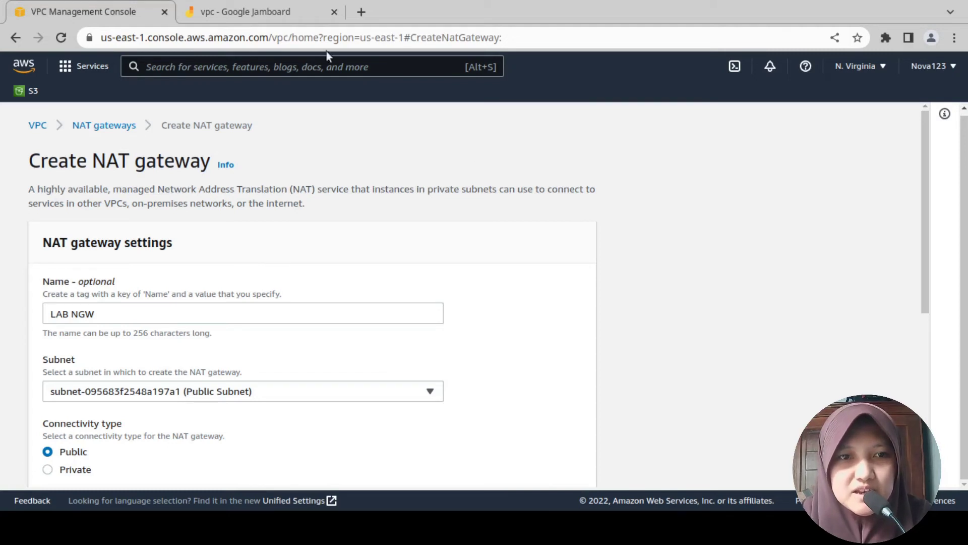
Allocate an Elastic IP to the NAT gateway and create the gateway.
scroll(924, 179, "down", 6)
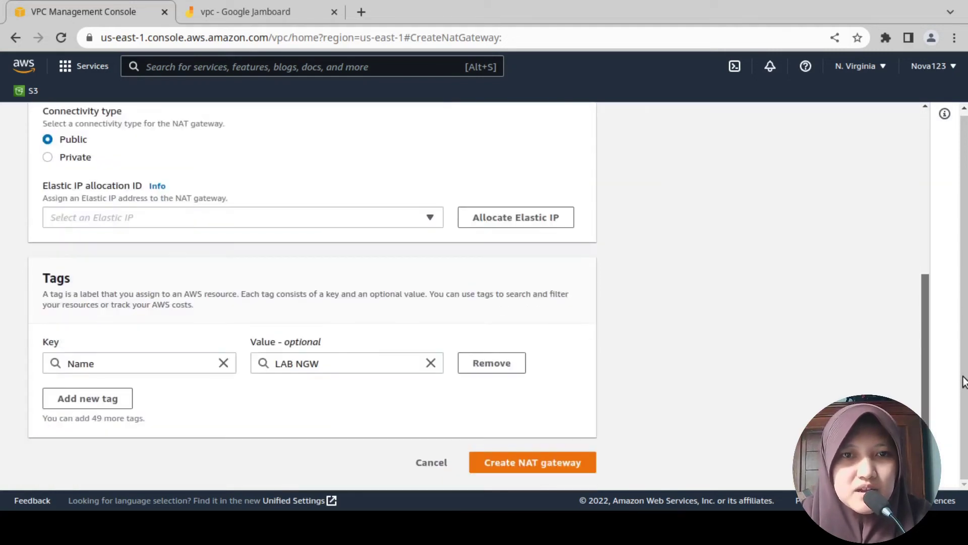
left_click(514, 223)
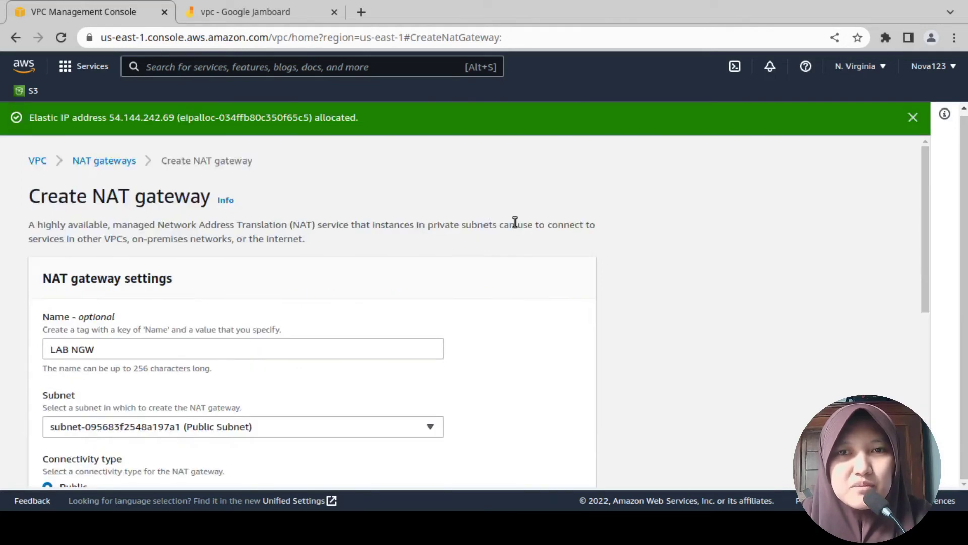
left_click_drag(924, 178, 558, 454)
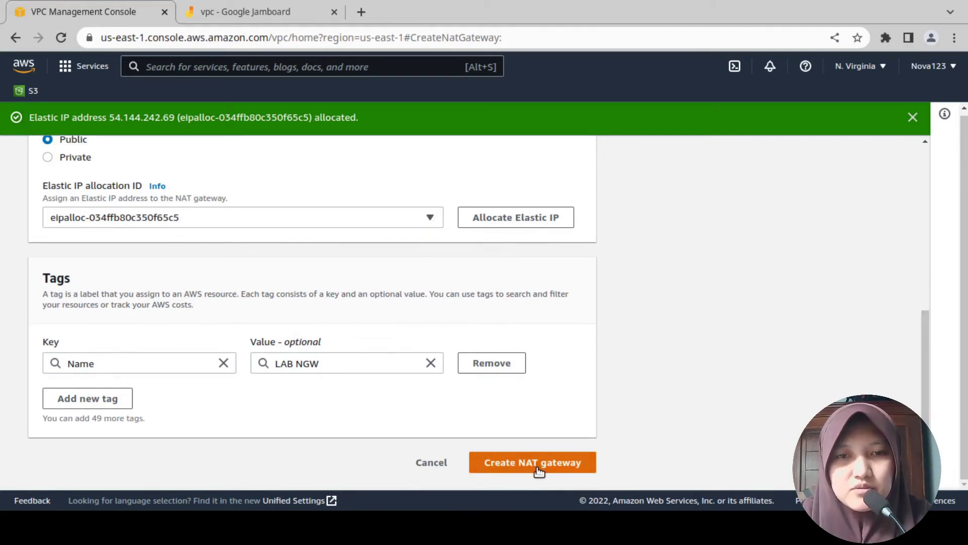
left_click(539, 465)
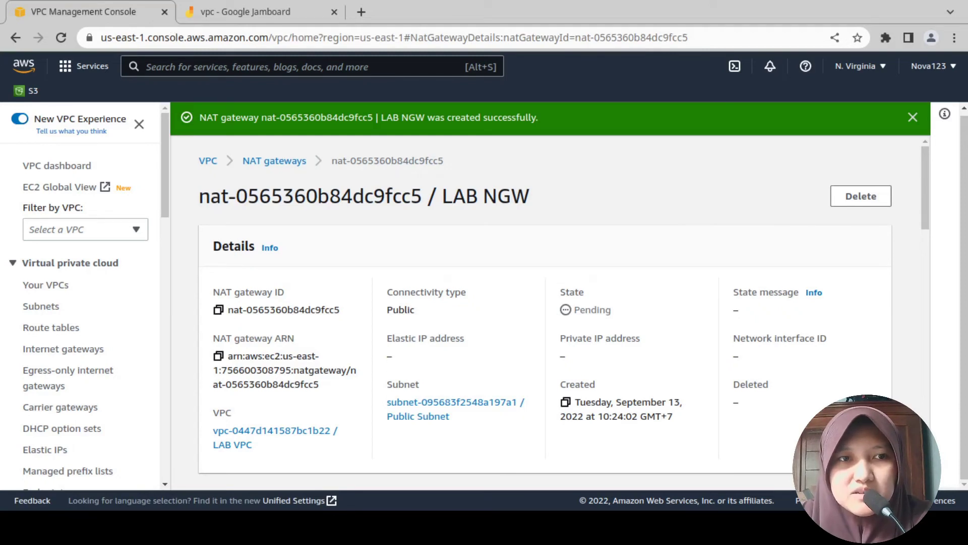
Open the VPC route tables list and compare it with the vpc diagram in Google Jamboard.
left_click(55, 333)
left_click(240, 14)
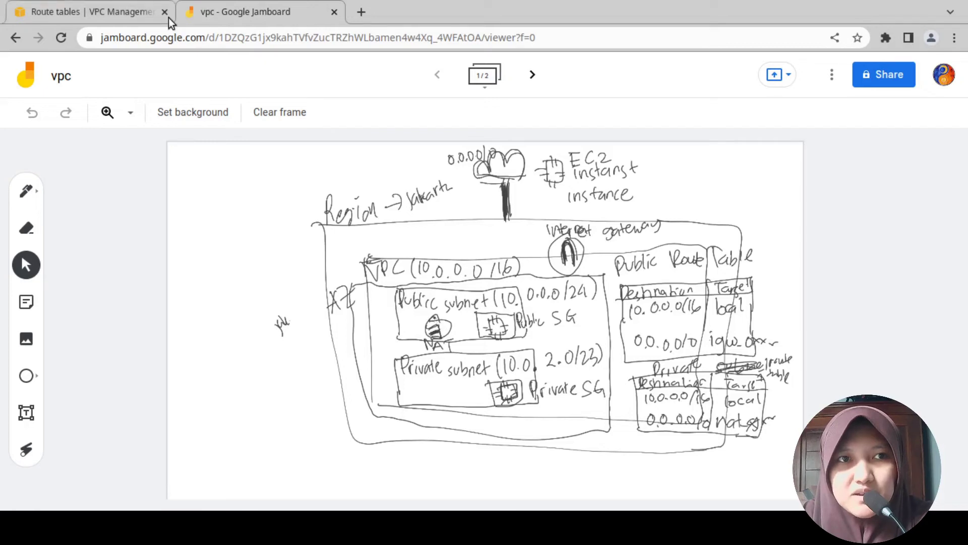
left_click(96, 12)
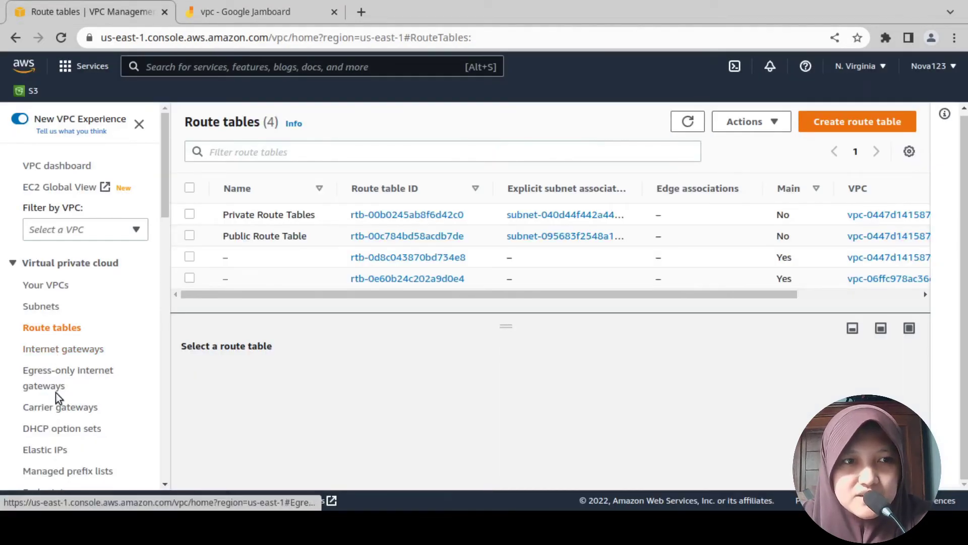
Examine the NAT gateways list, widening the Subnet column to read the full subnet names.
left_click_drag(167, 207, 119, 273)
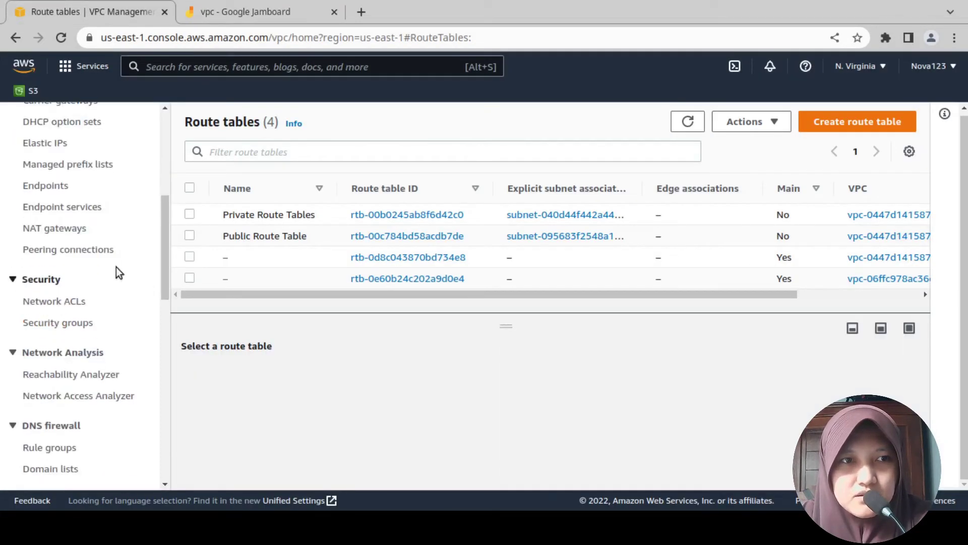
left_click(55, 229)
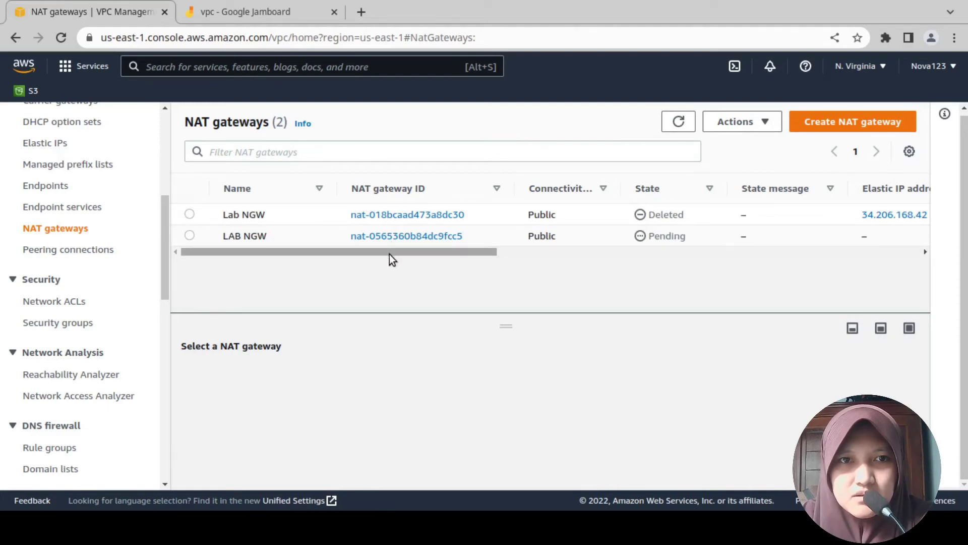
left_click_drag(390, 254, 746, 243)
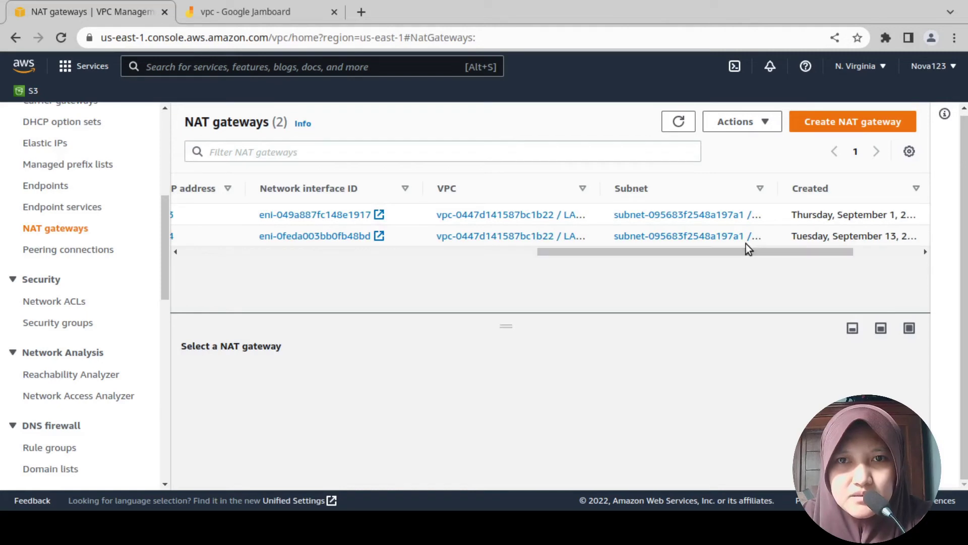
left_click_drag(777, 188, 904, 186)
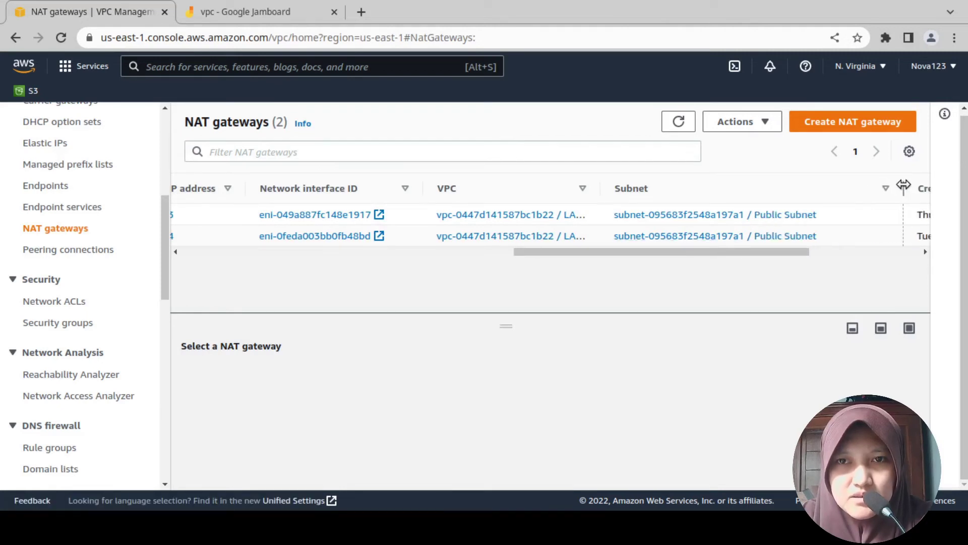
left_click_drag(789, 254, 370, 265)
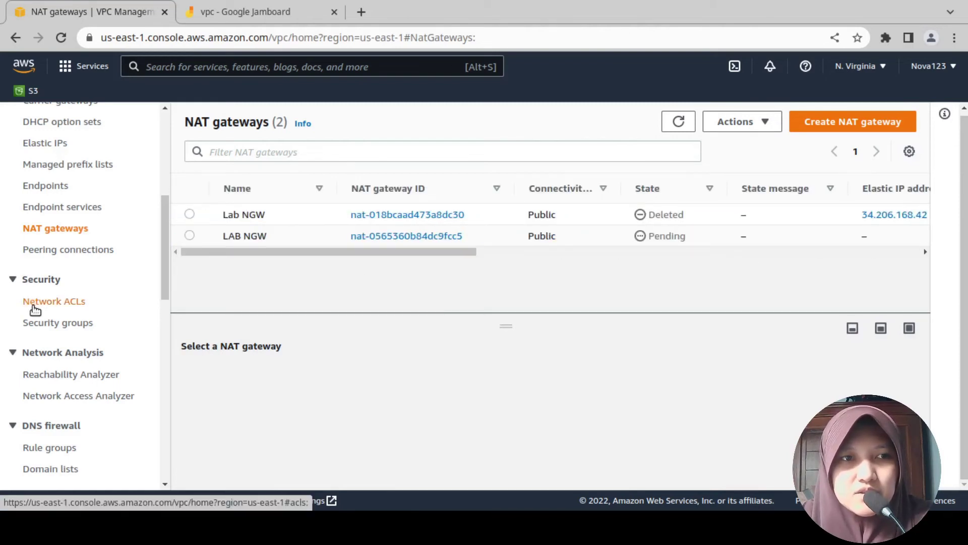
Return to the route tables, consult the Jamboard diagram and widen the Explicit subnet associations column to read each table's subnet.
left_click_drag(164, 268, 163, 476)
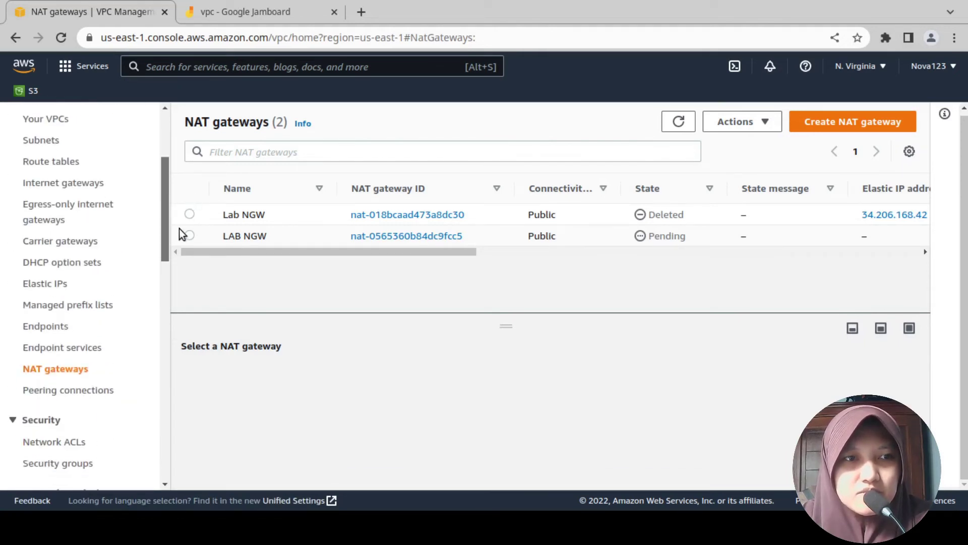
left_click(55, 165)
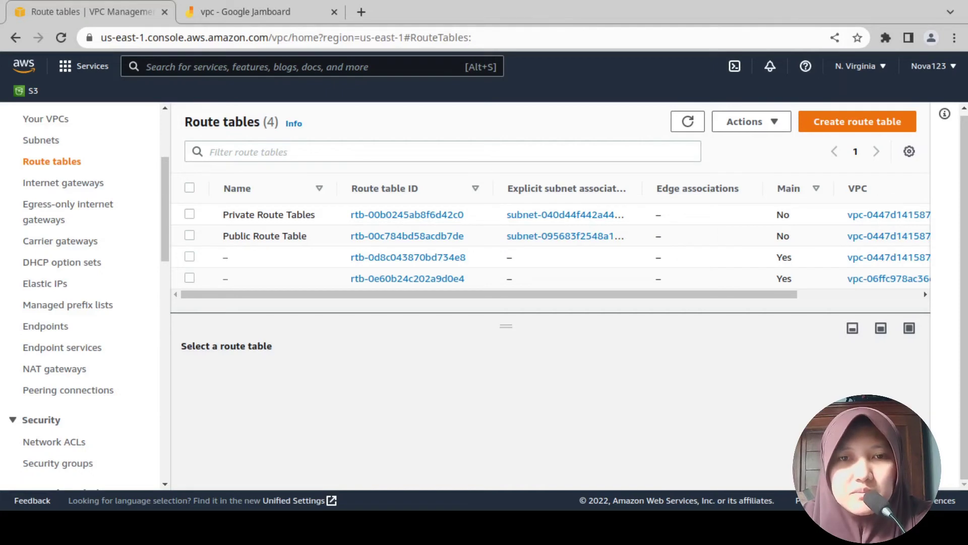
left_click(241, 11)
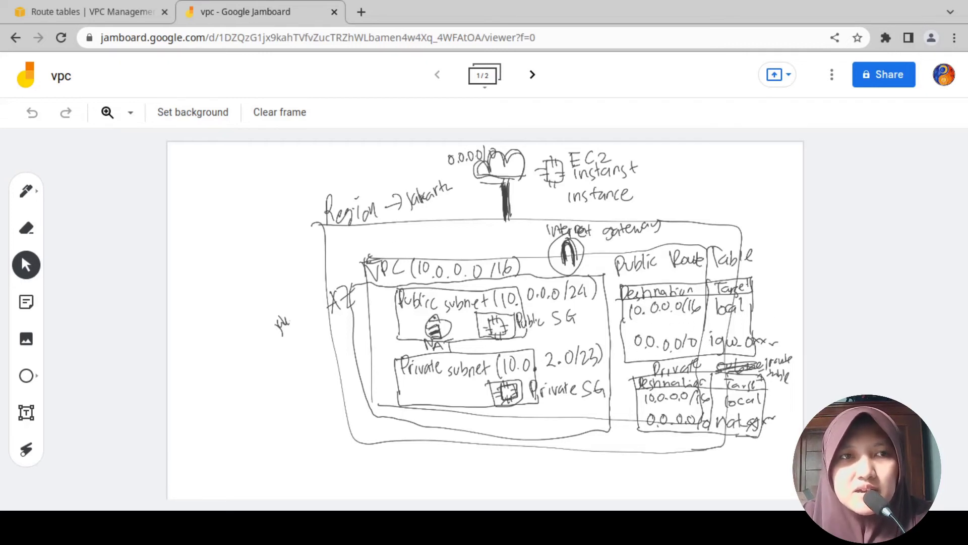
key("ctrl+shift+Tab")
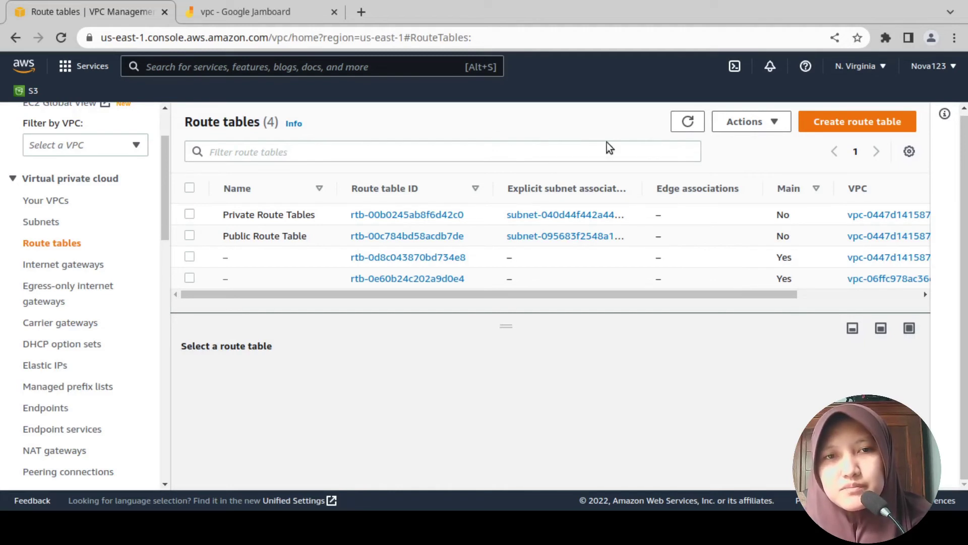
left_click_drag(644, 183, 826, 178)
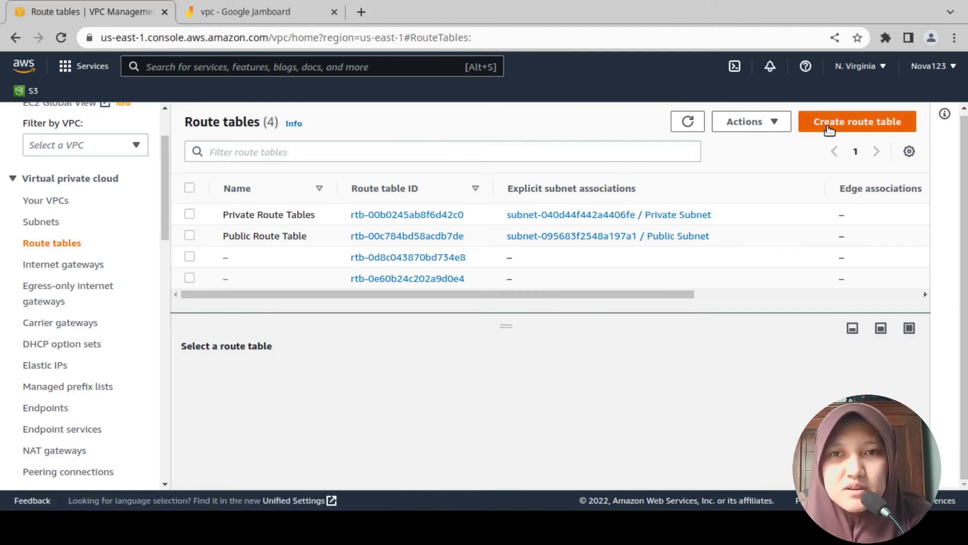
Open the form for creating a route table and look over its name, VPC and tag settings.
left_click(828, 129)
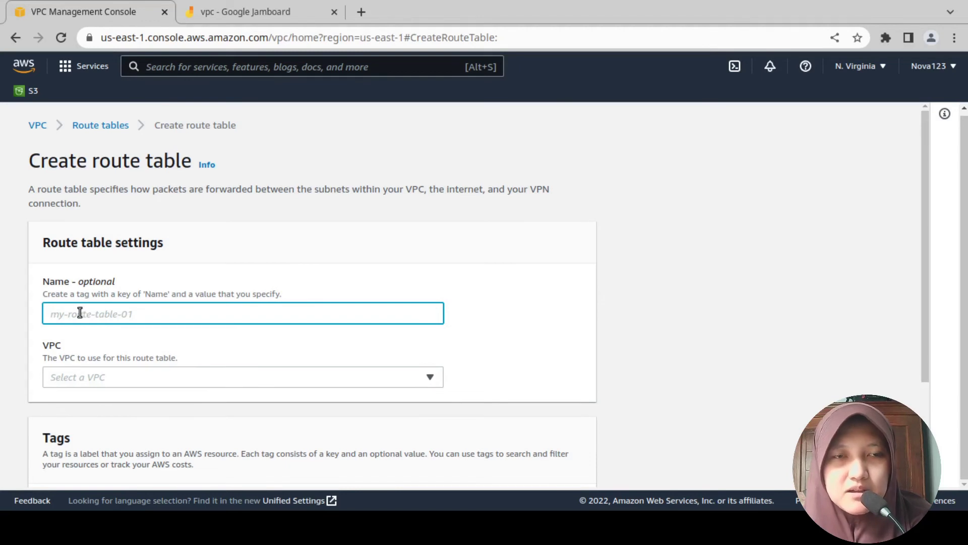
left_click(80, 380)
left_click(80, 383)
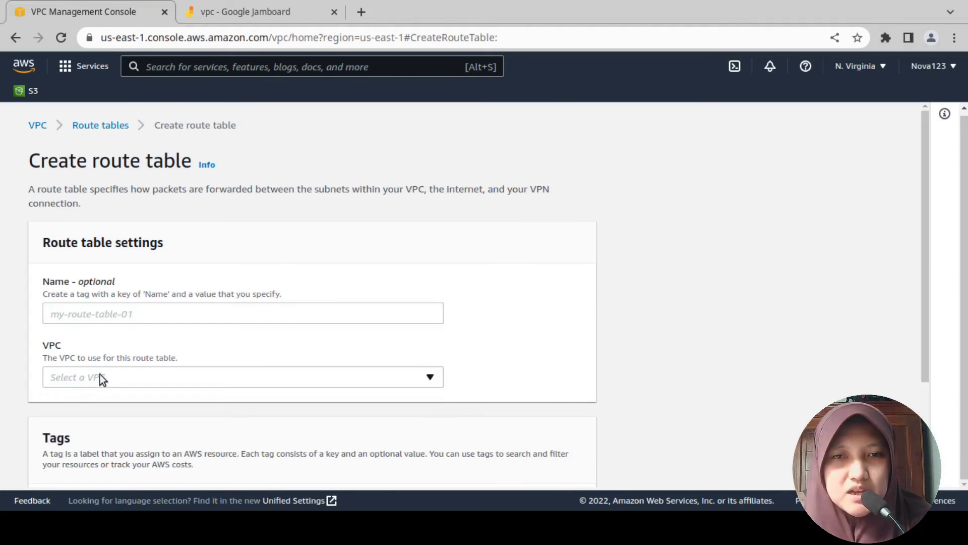
left_click_drag(924, 231, 924, 399)
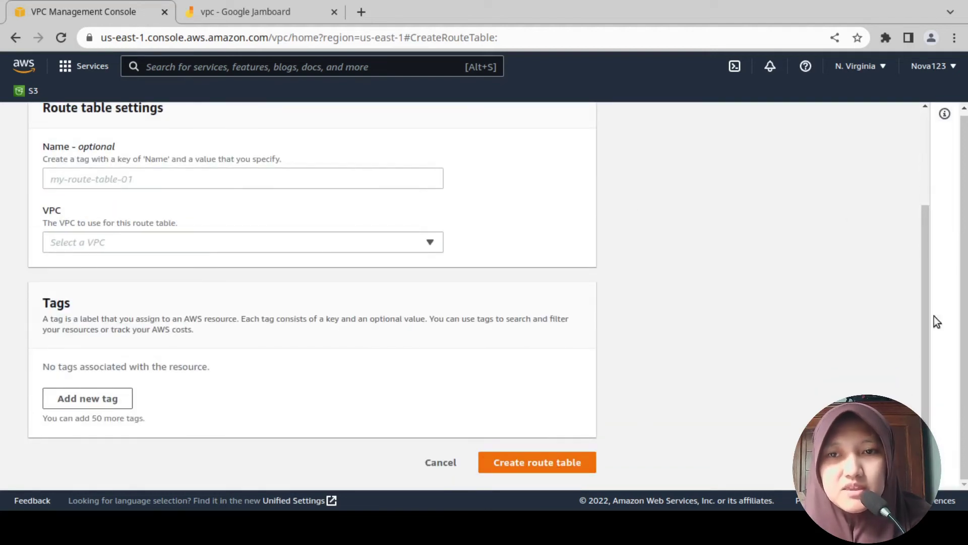
left_click_drag(928, 274, 934, 110)
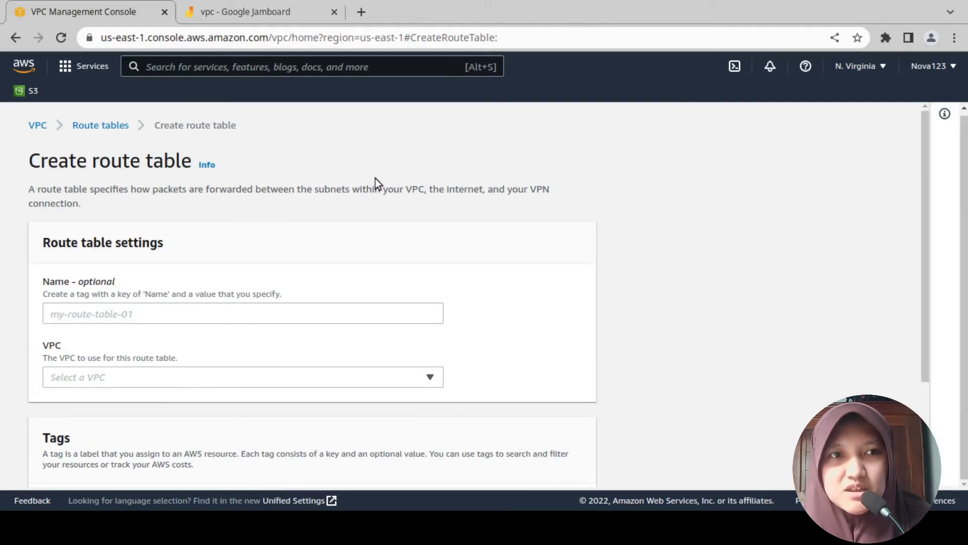
Return to the route tables list and widen the Explicit subnet associations column to read the full subnet names.
left_click(91, 125)
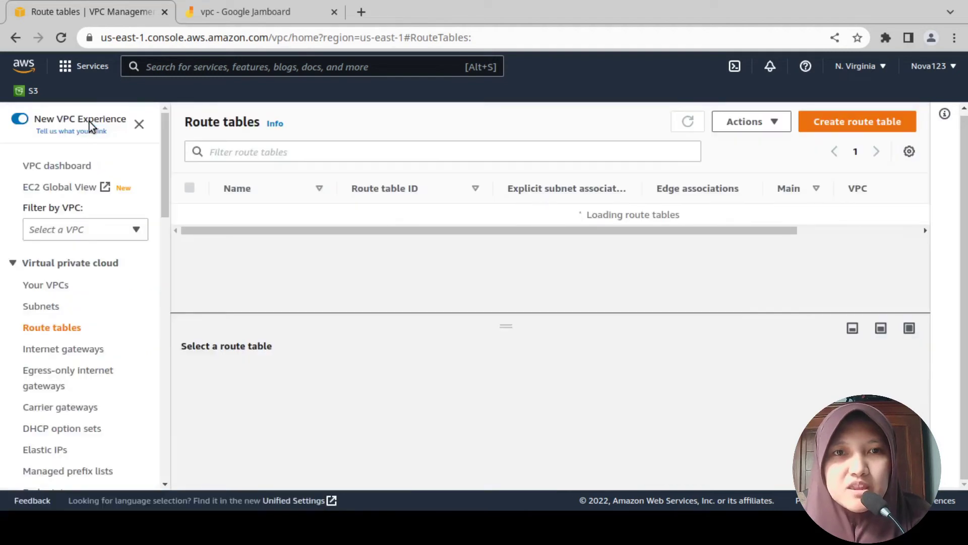
left_click(639, 196)
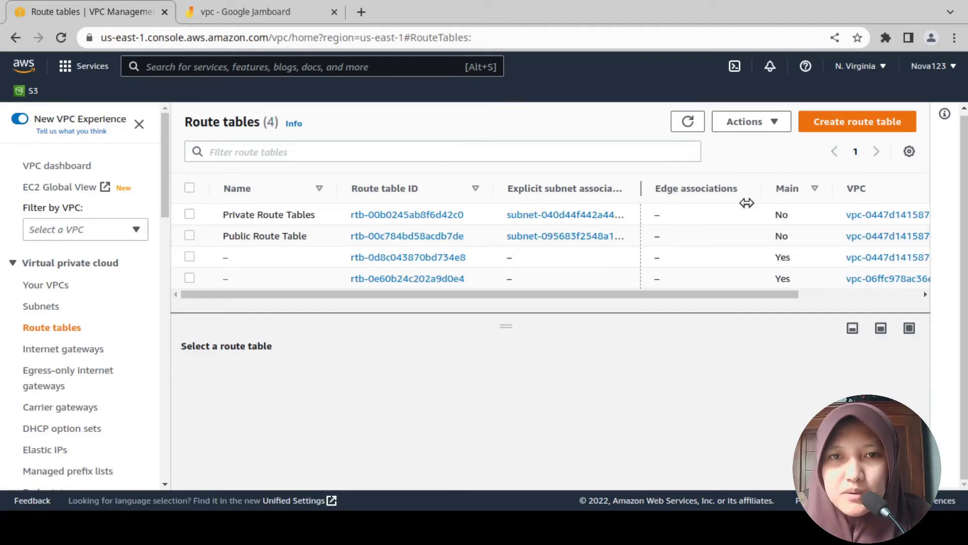
left_click_drag(746, 203, 765, 202)
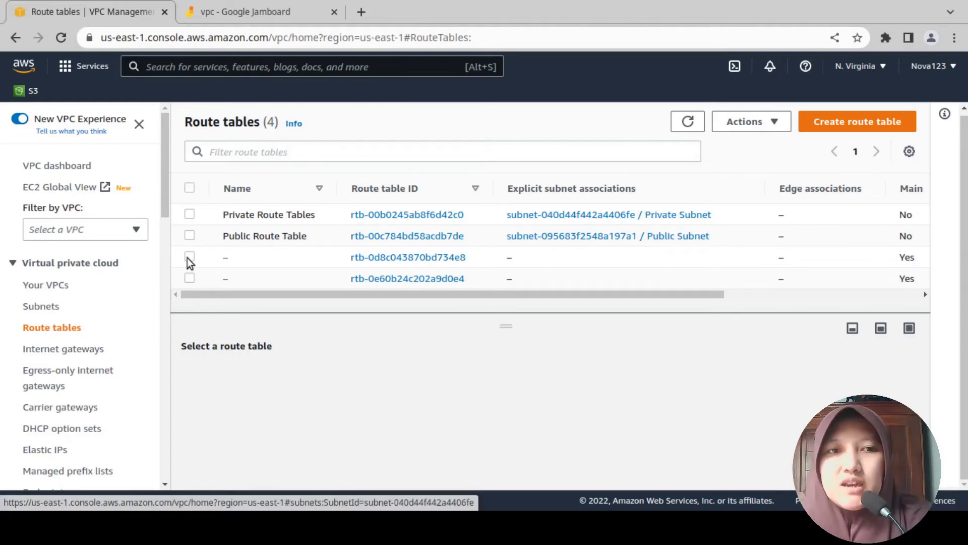
Select the Private Route Tables entry and display its routes with their destinations and targets.
left_click(189, 215)
left_click(189, 215)
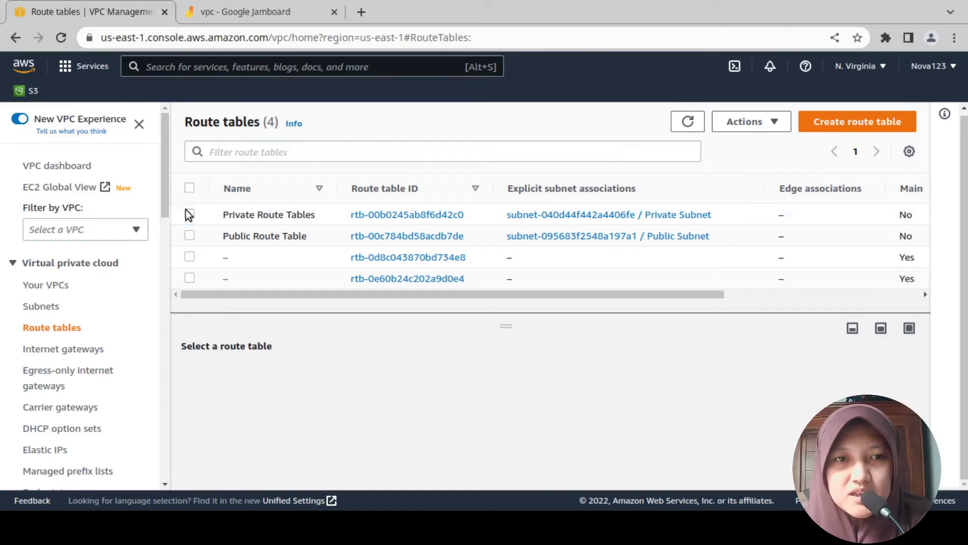
left_click(190, 215)
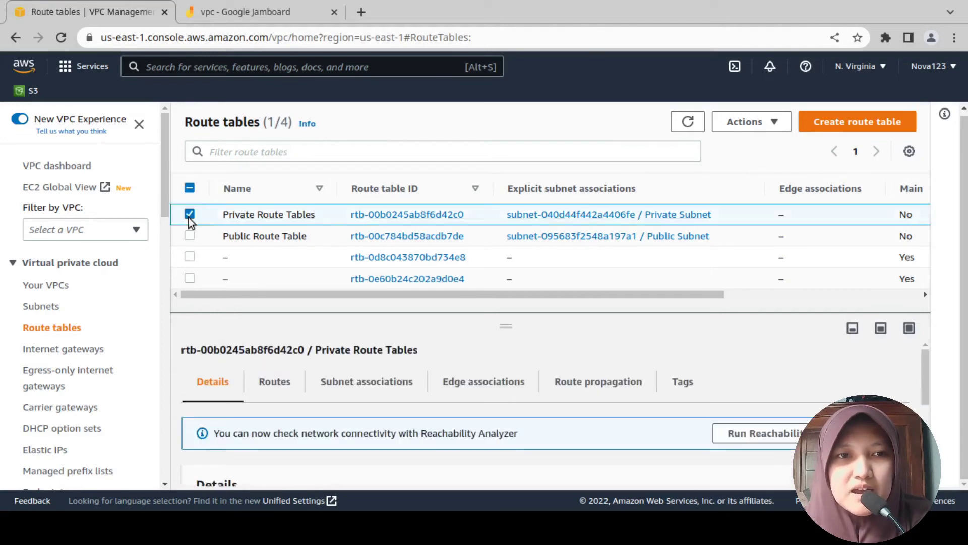
left_click(189, 215)
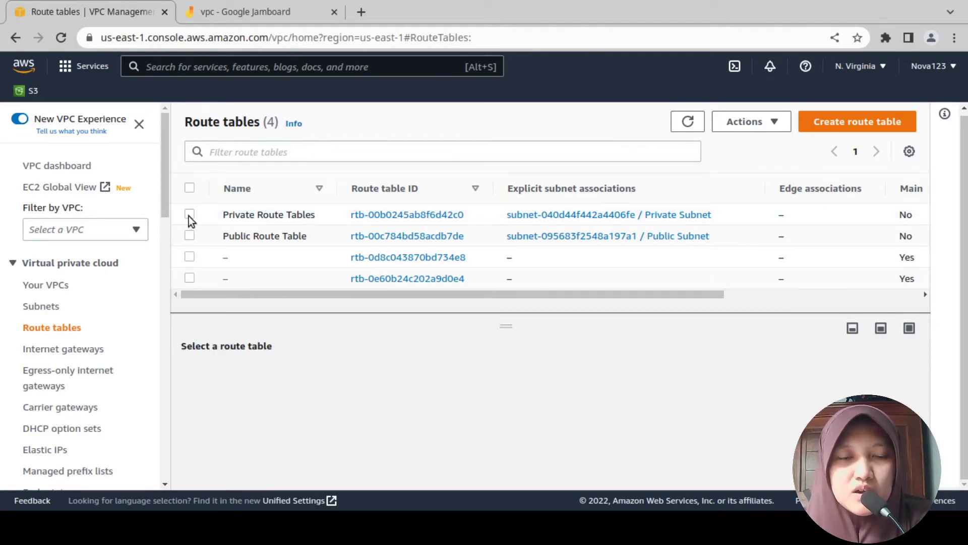
left_click(189, 215)
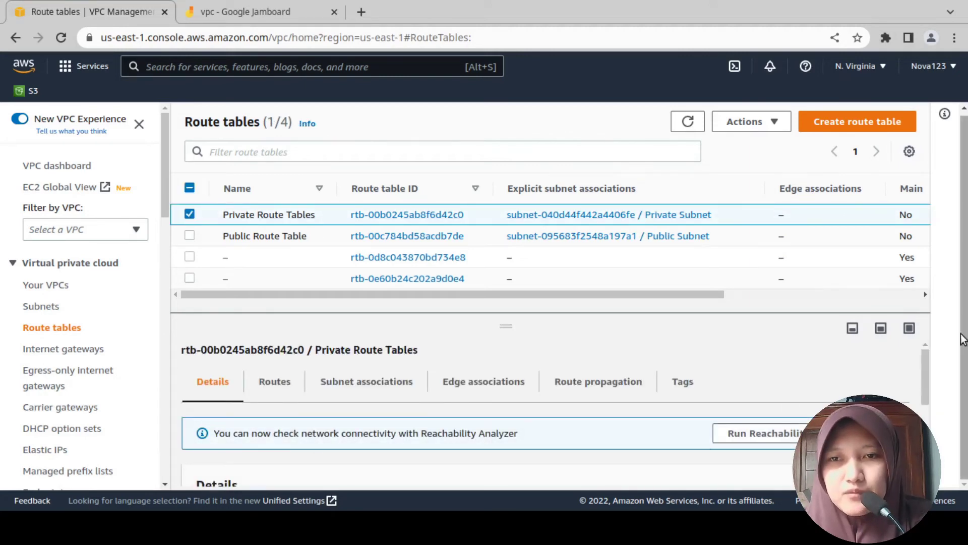
left_click(271, 386)
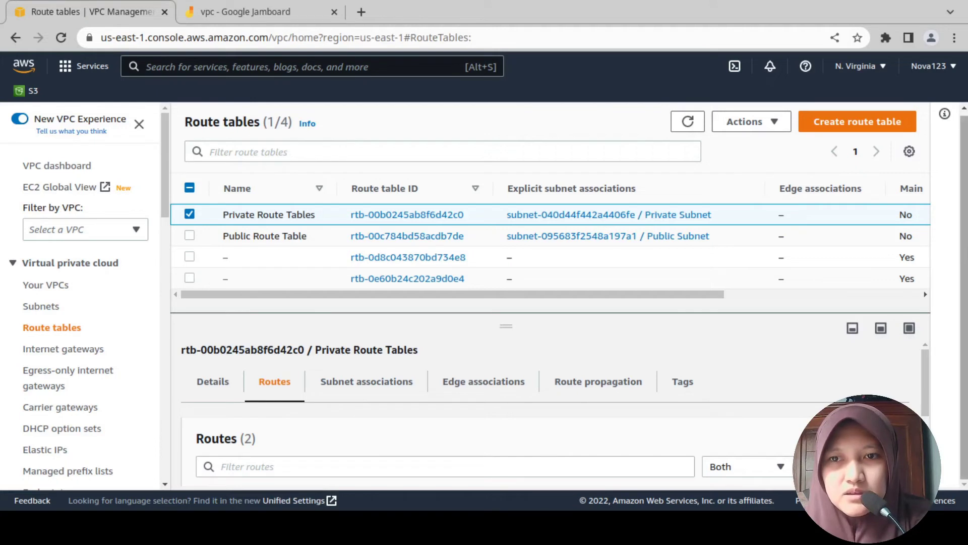
mouse_move(926, 396)
left_mouse_down()
mouse_move(926, 424)
mouse_move(926, 411)
left_mouse_up()
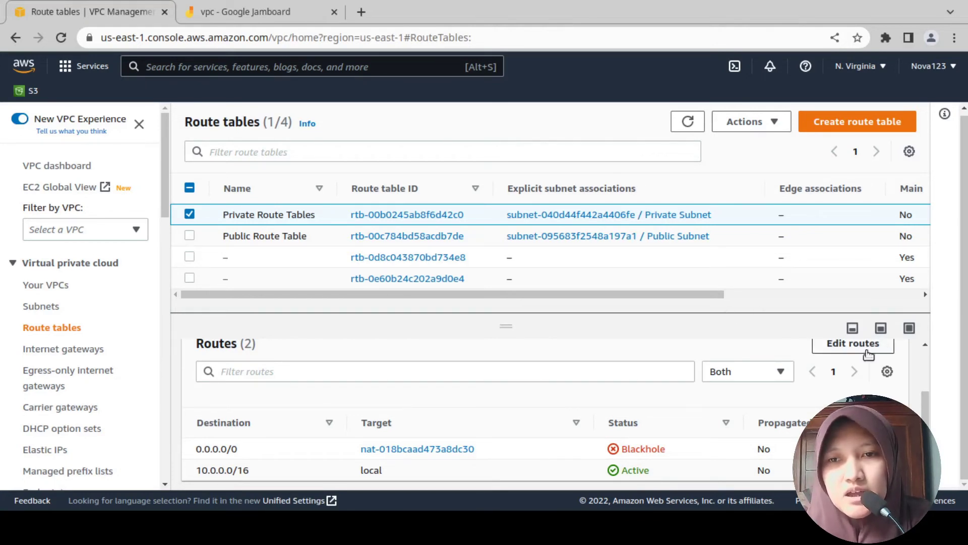
Point the private table's 0.0.0.0/0 route to NAT gateway nat-0565360b84dc9fcc5 (LAB NGW) and save the changes.
left_click(853, 344)
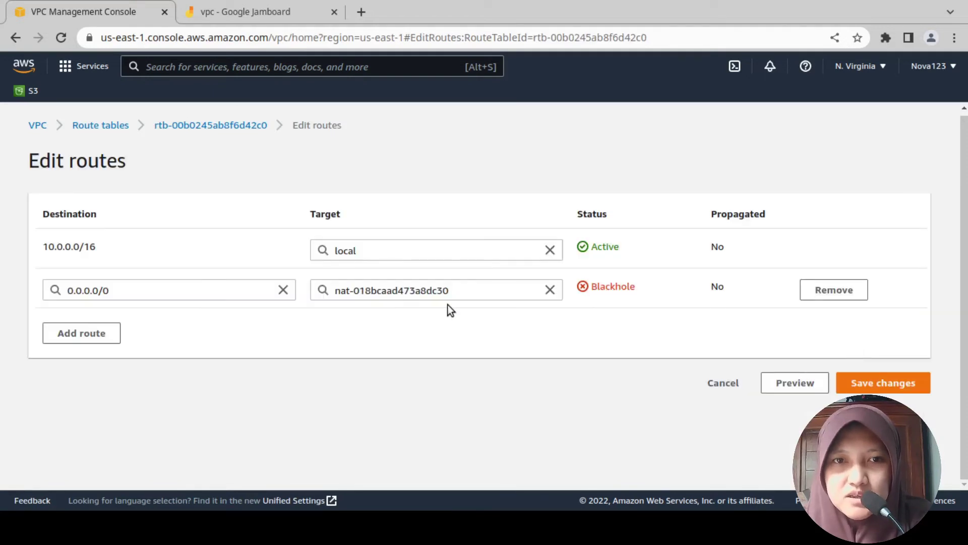
left_click(550, 291)
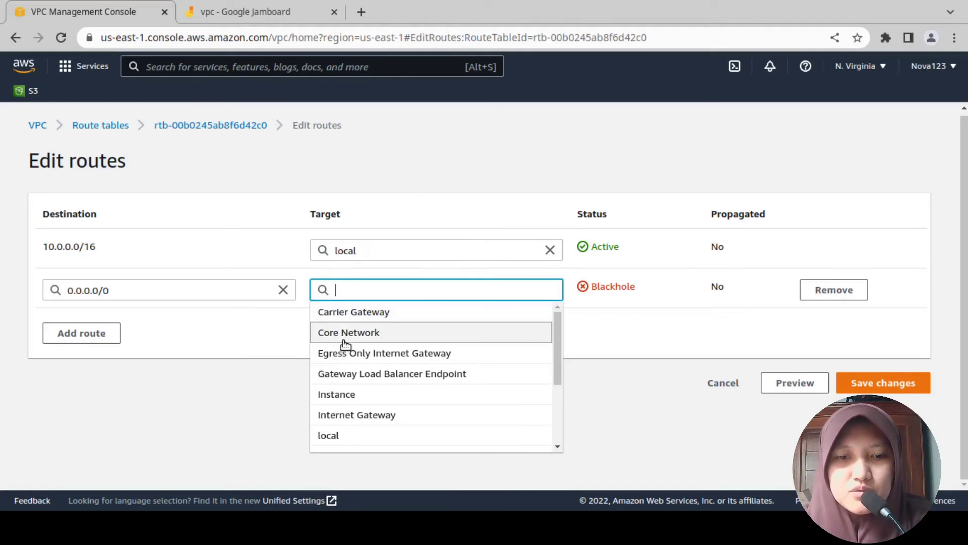
type("nat")
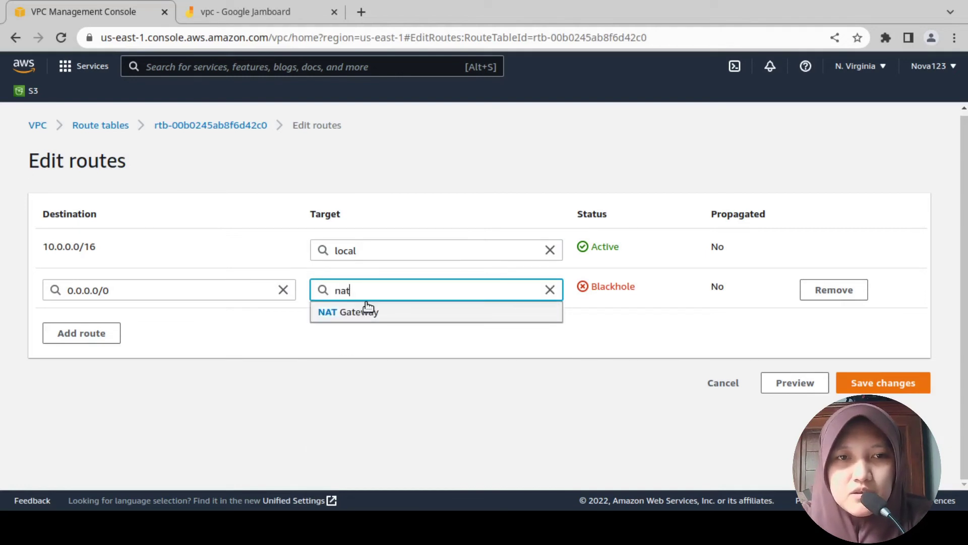
left_click(362, 321)
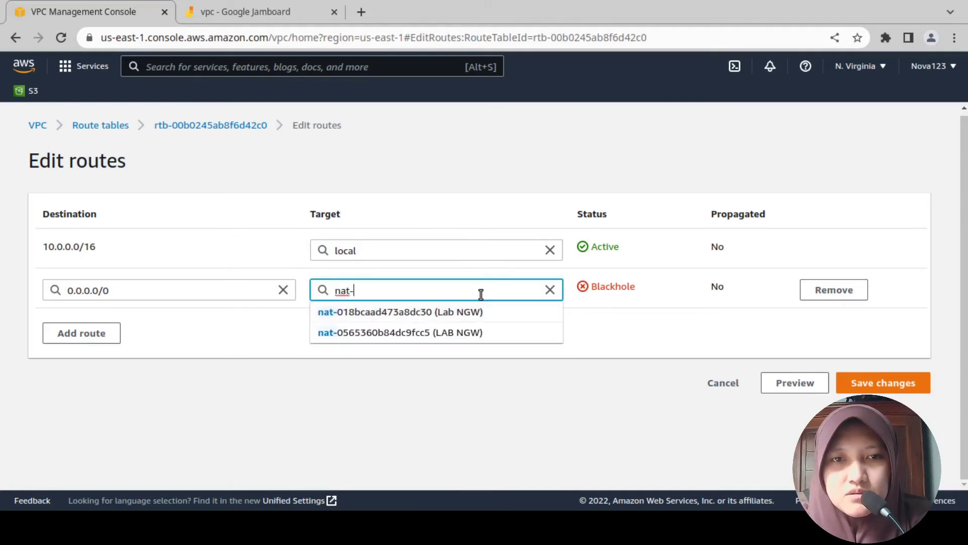
left_click(438, 337)
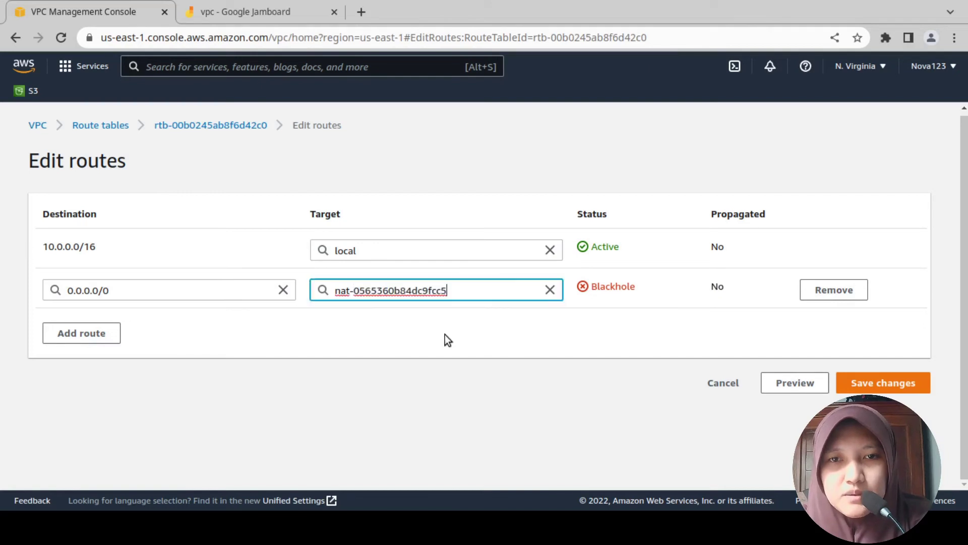
left_click(884, 384)
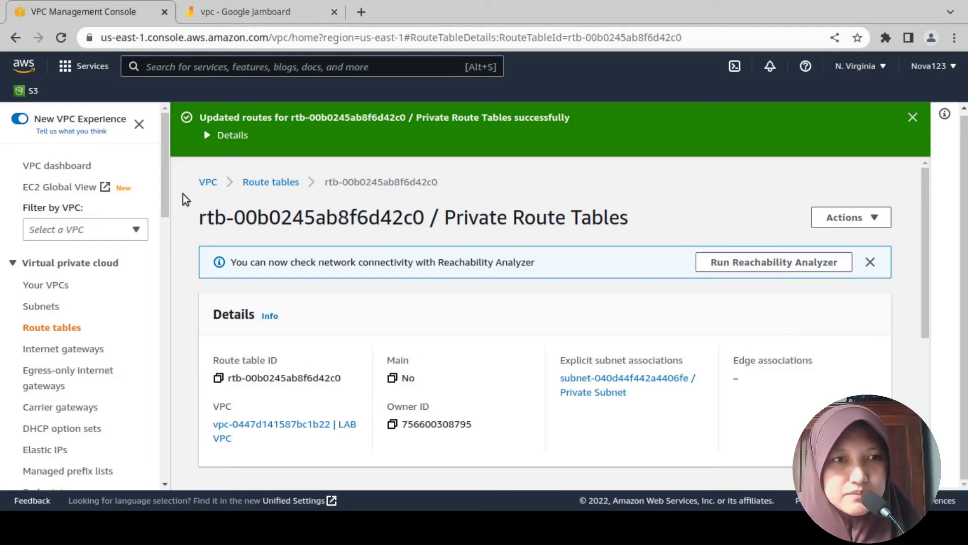
Open the VPC security groups list and compare it with the vpc diagram in Google Jamboard.
left_click_drag(166, 180, 179, 278)
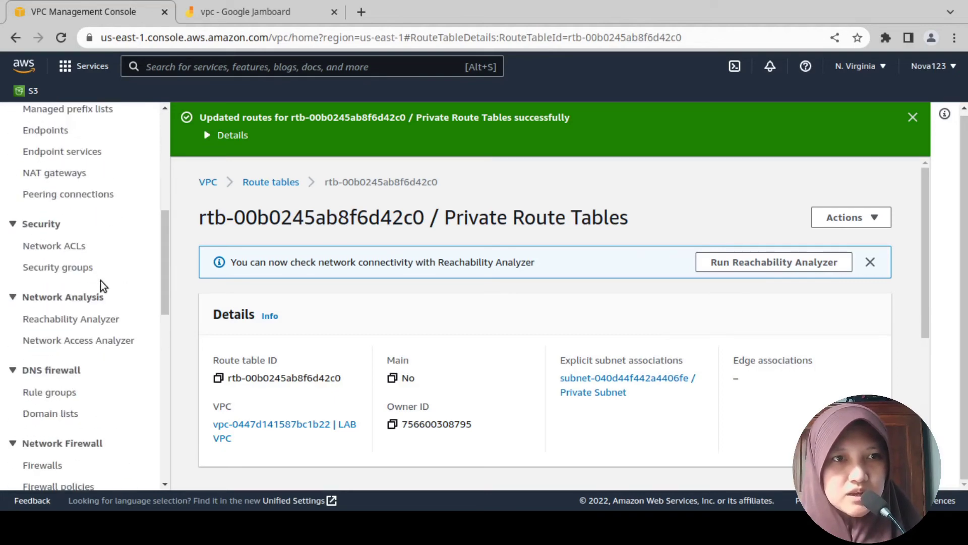
left_click(82, 268)
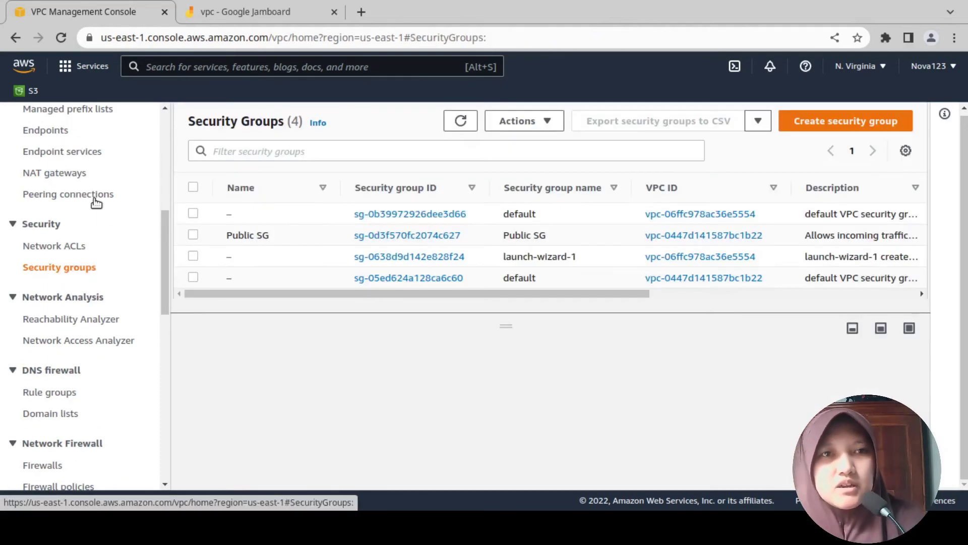
left_click(243, 8)
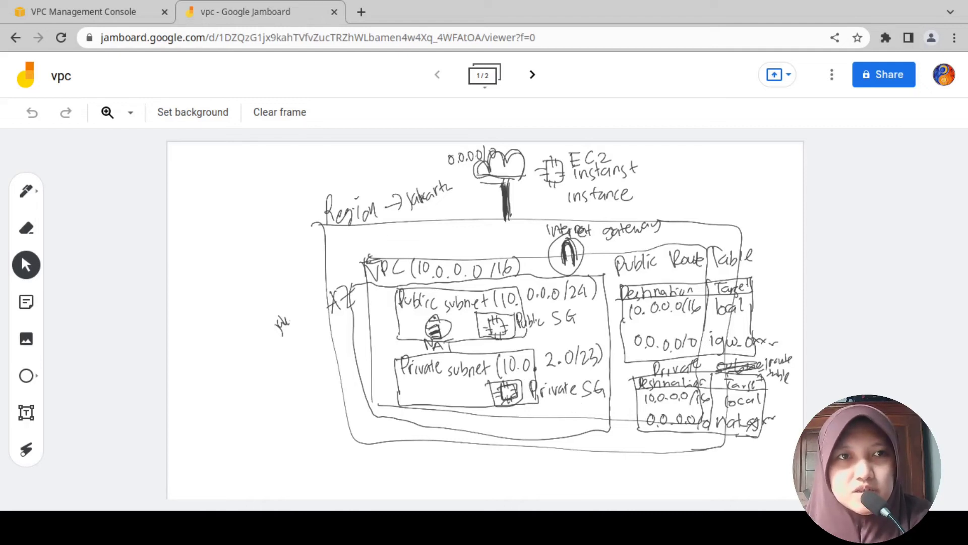
left_click(130, 14)
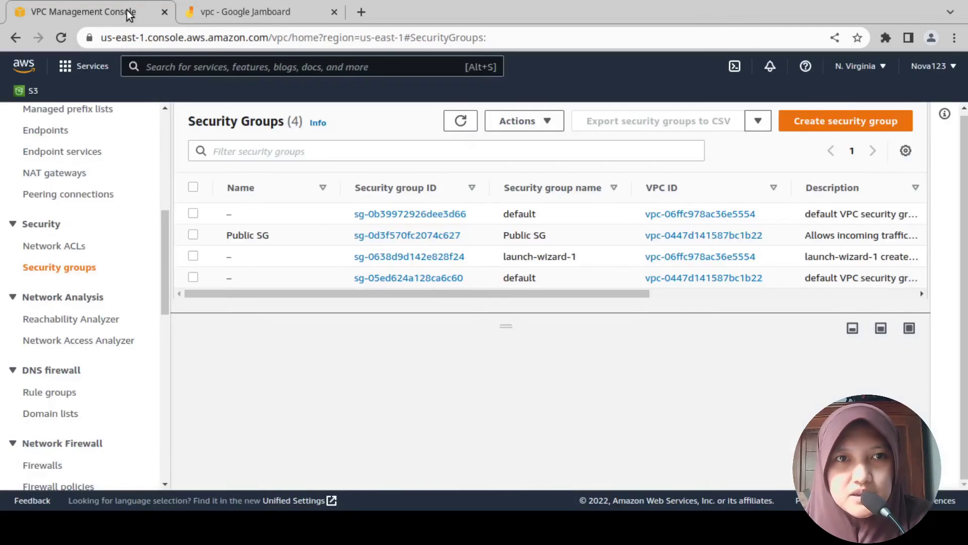
Start a new security group and name it Private SG.
left_click(875, 126)
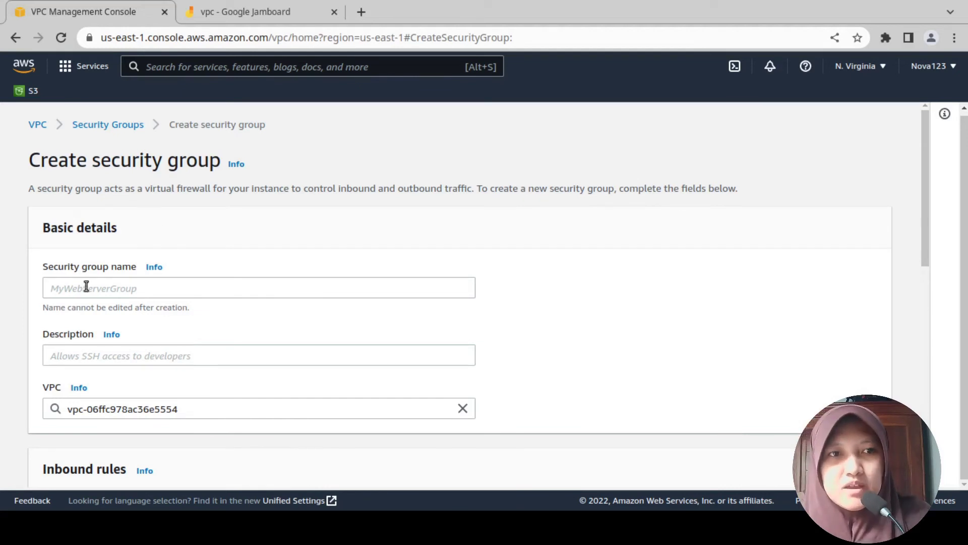
left_click(67, 291)
type("Pr")
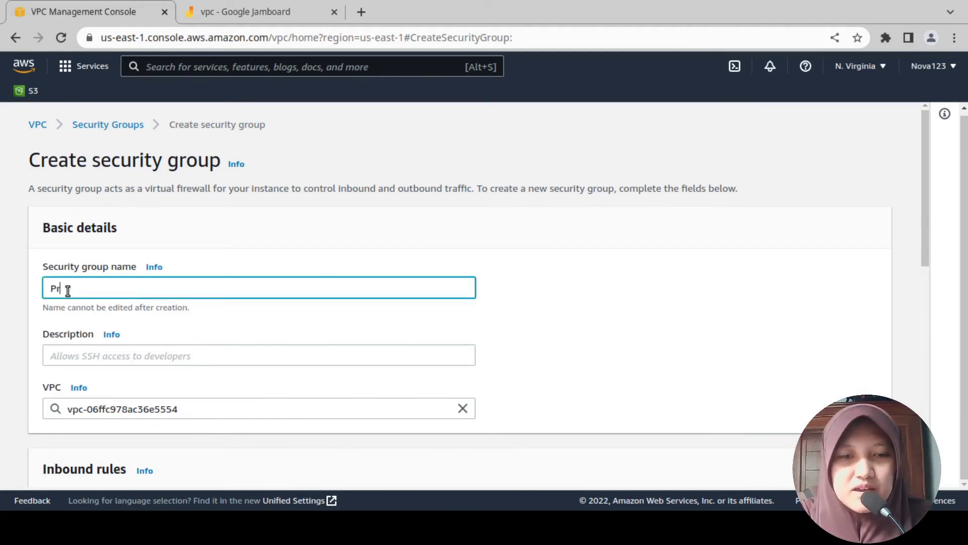
type("ivate ")
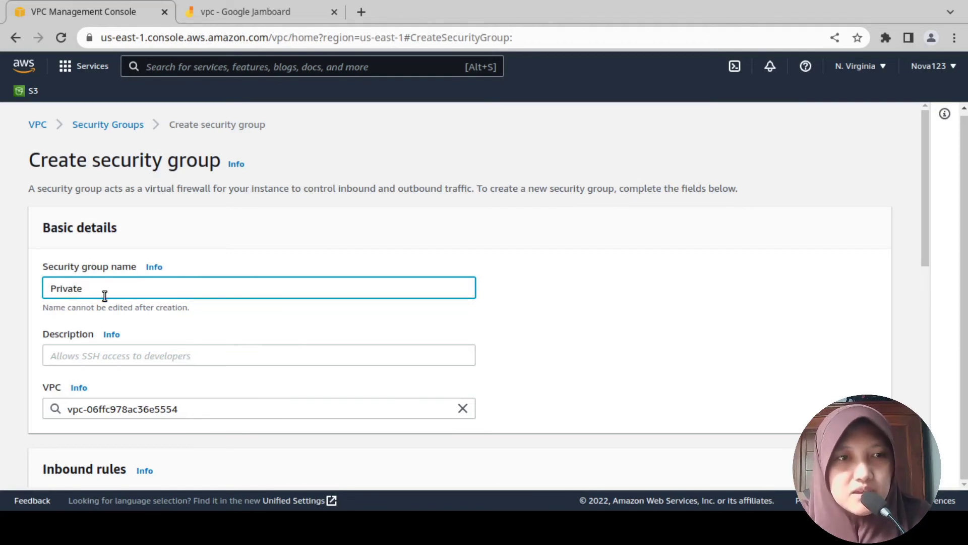
type("SG")
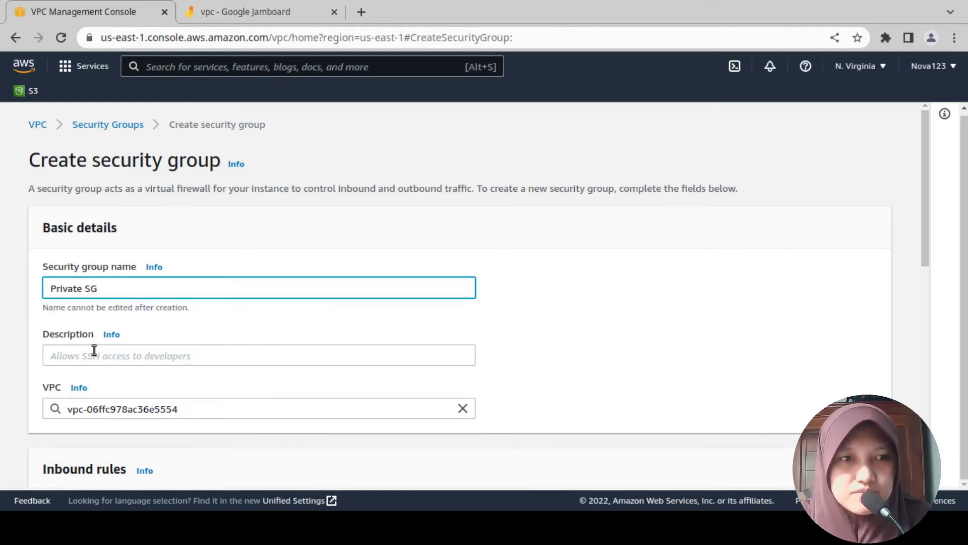
Describe the group as "Allows incoming traffic to private instance using public security group" and assign it to LAB VPC.
left_click(94, 353)
key("alt+Tab")
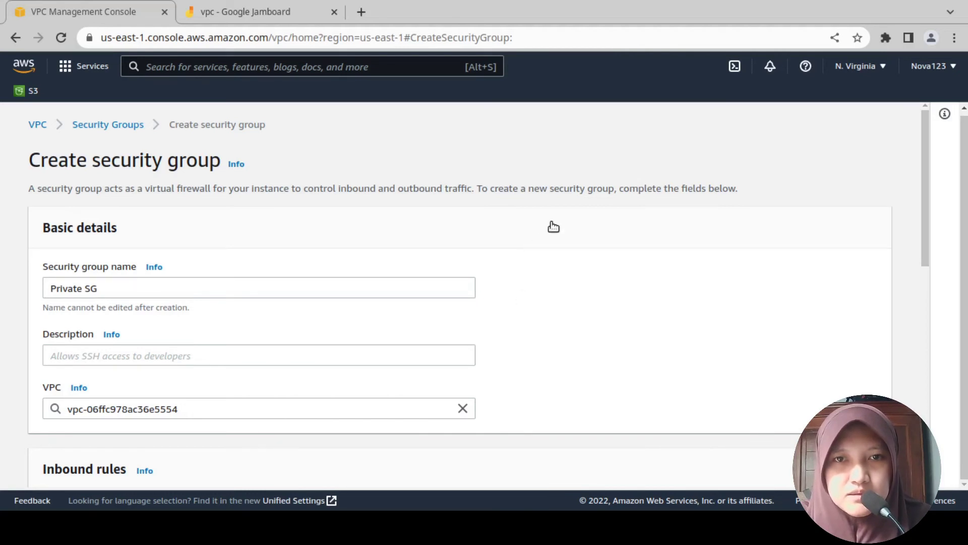
left_click(64, 362)
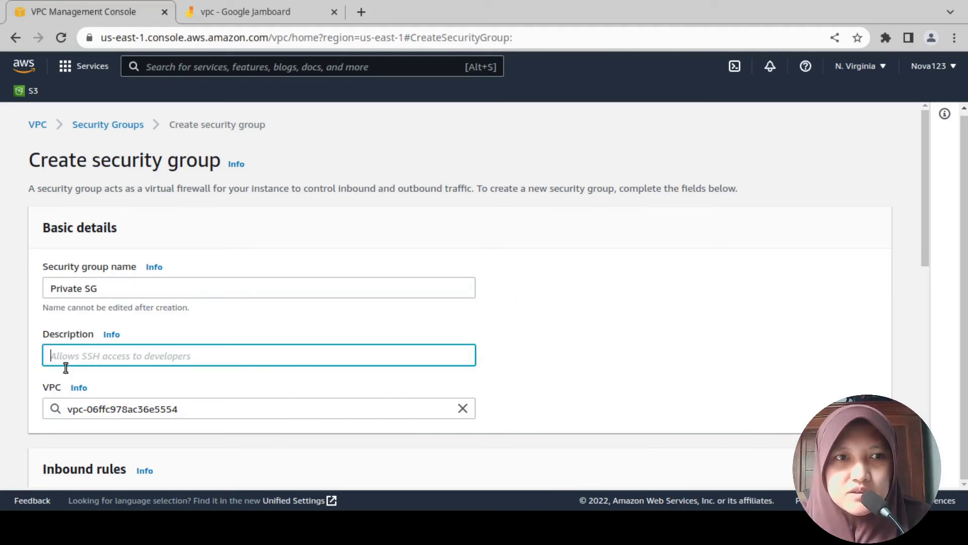
type("Allows incoming traffic to private instance using public security group")
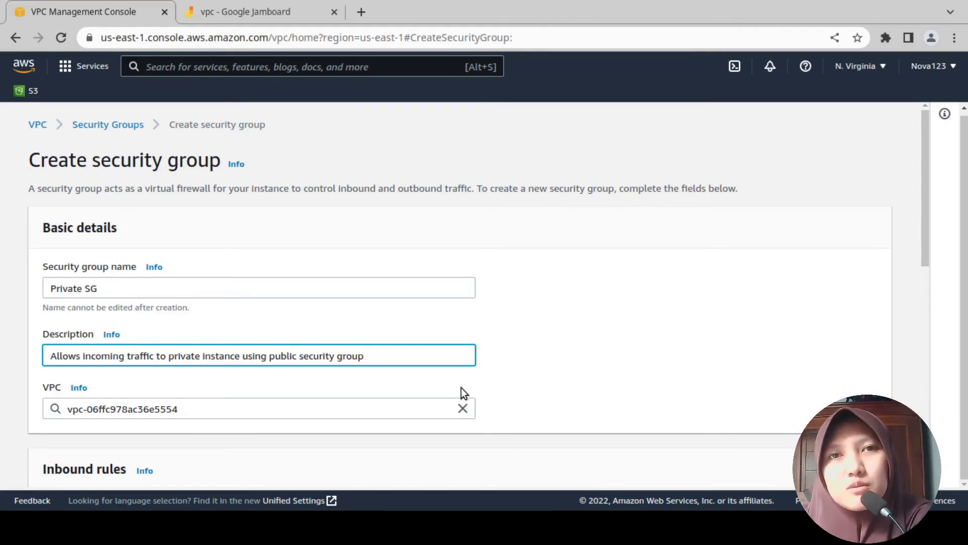
left_click(463, 407)
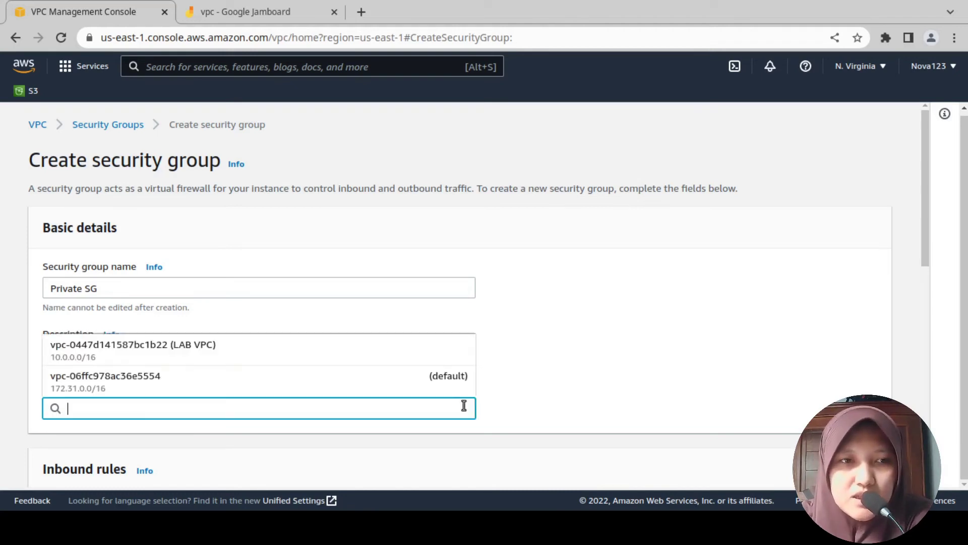
left_click(340, 353)
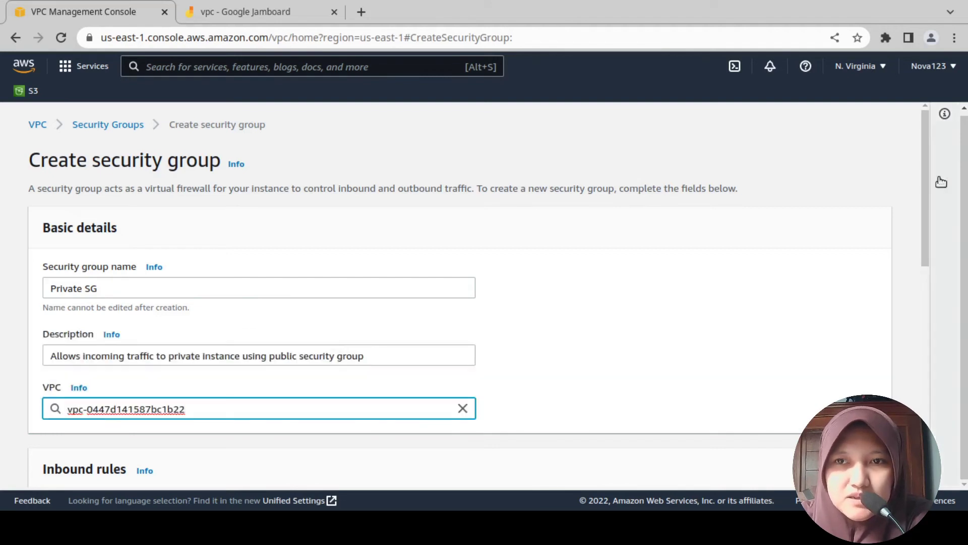
Look over the default outbound rule and its available traffic types without changing the selection.
left_click_drag(923, 196, 931, 364)
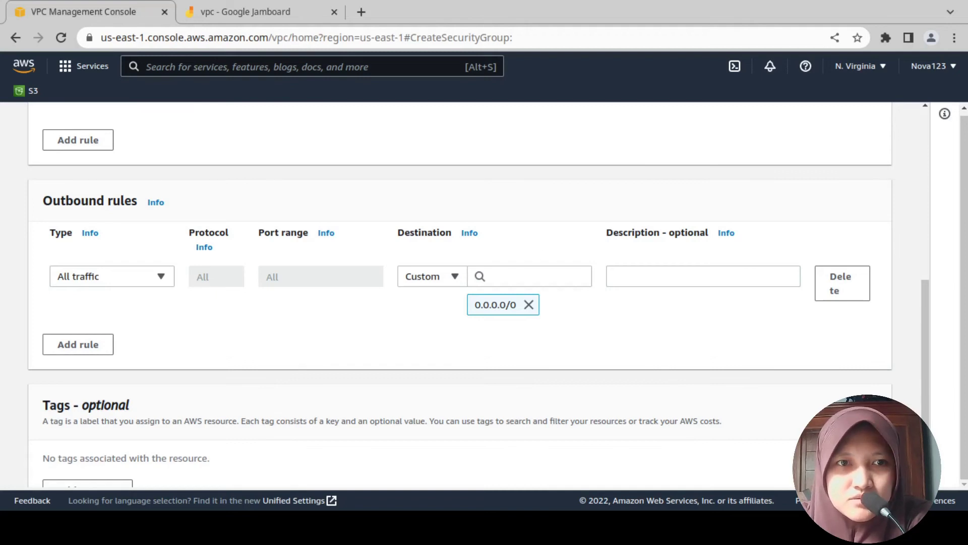
left_click(162, 276)
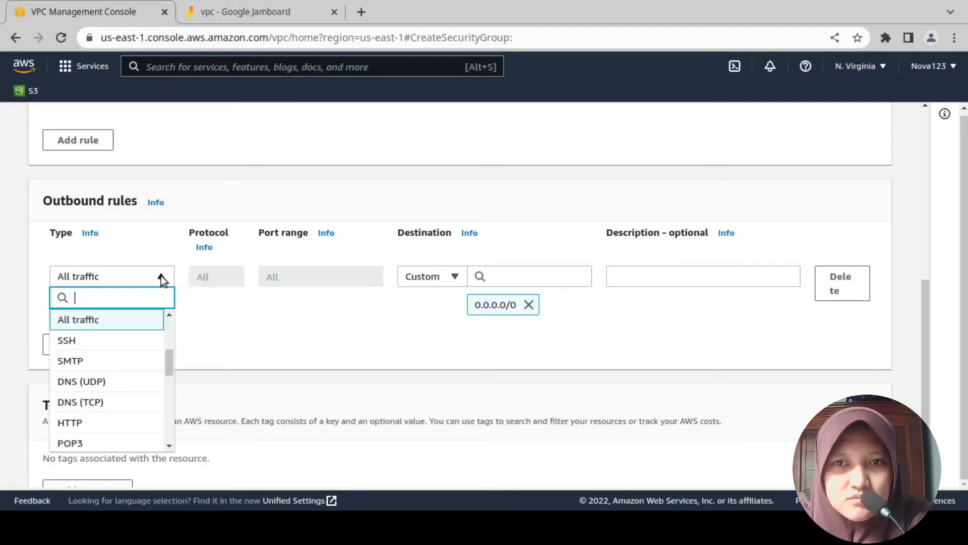
left_click(162, 276)
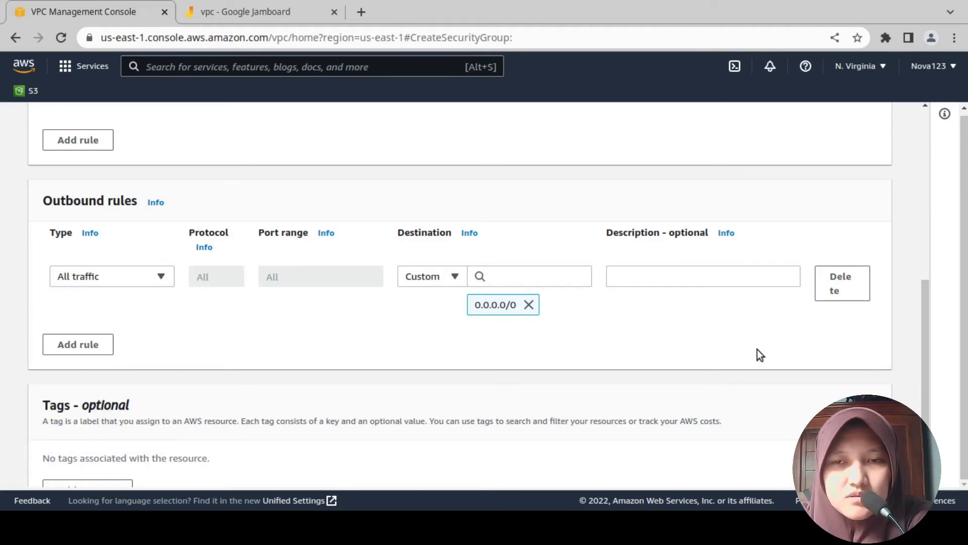
Add an inbound rule to the Private SG security group and set its type to HTTPS.
scroll(925, 303, "up", 3)
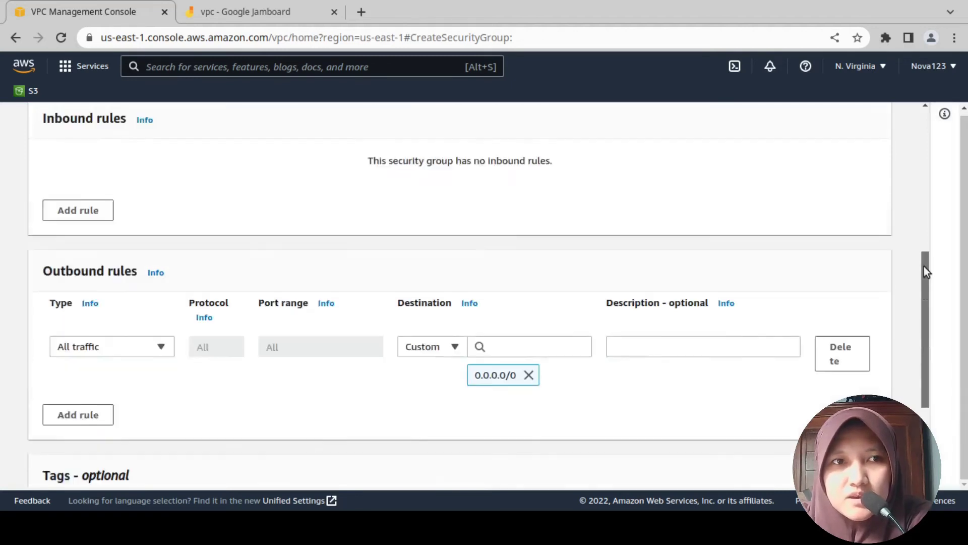
scroll(926, 267, "up", 3)
left_click(68, 357)
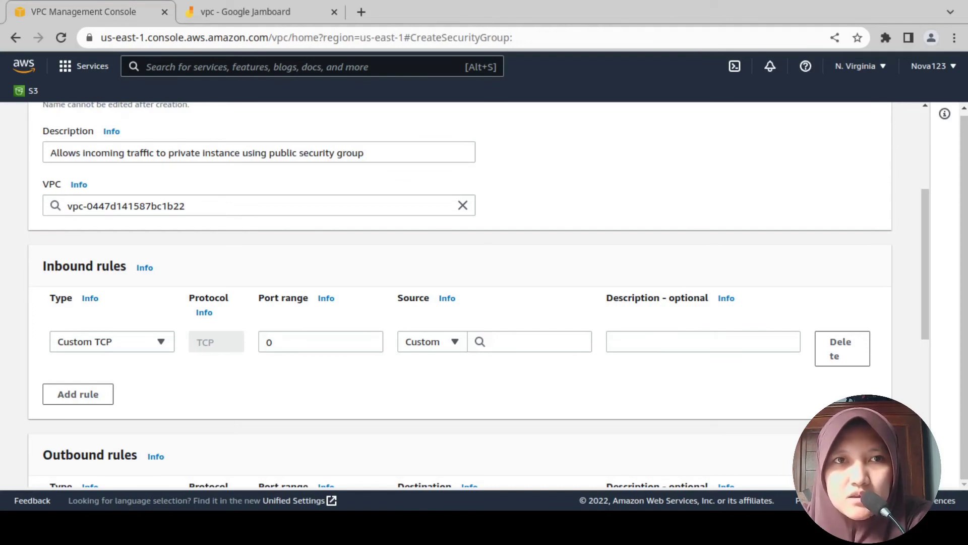
left_click(116, 341)
left_click_drag(167, 199, 171, 267)
left_click(143, 247)
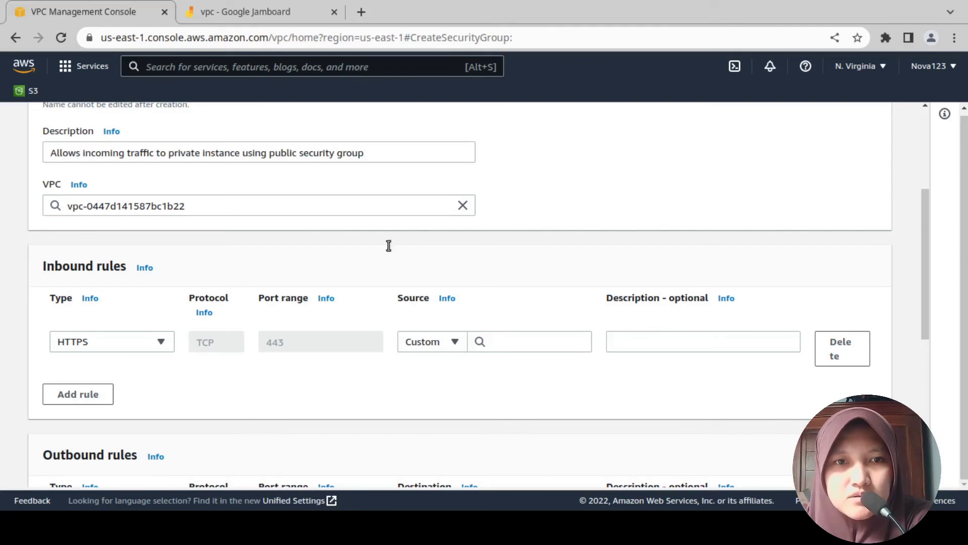
Set the HTTPS inbound rule's custom source to the Public SG security group.
left_click(423, 345)
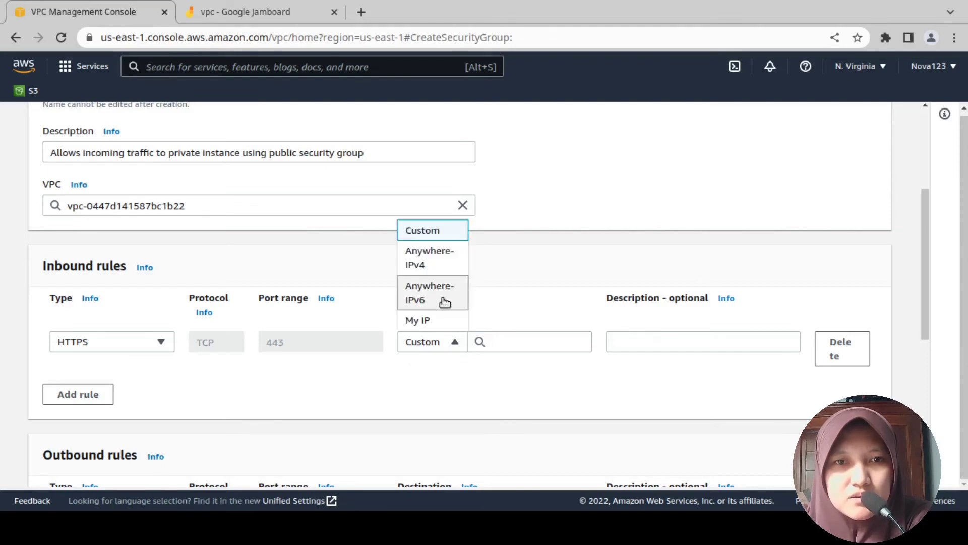
left_click(489, 344)
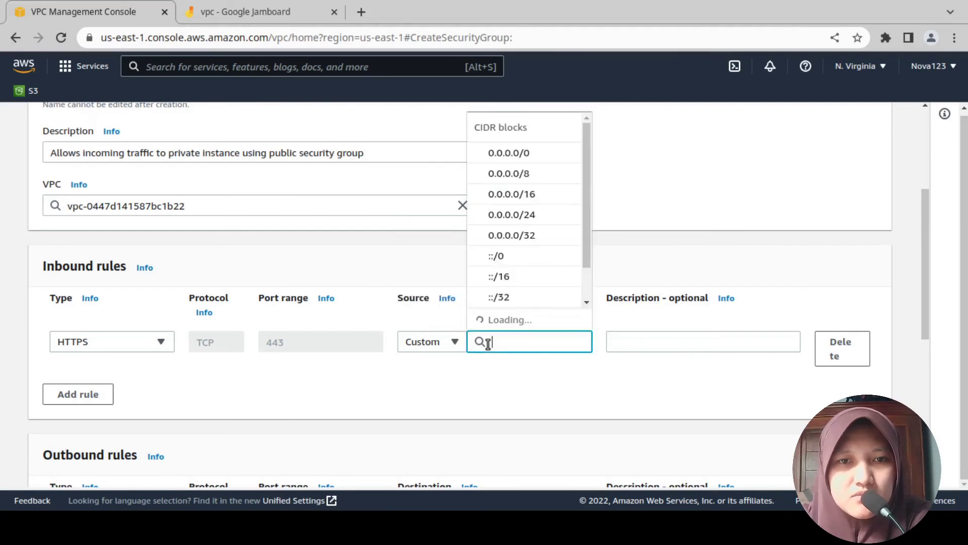
type("sg")
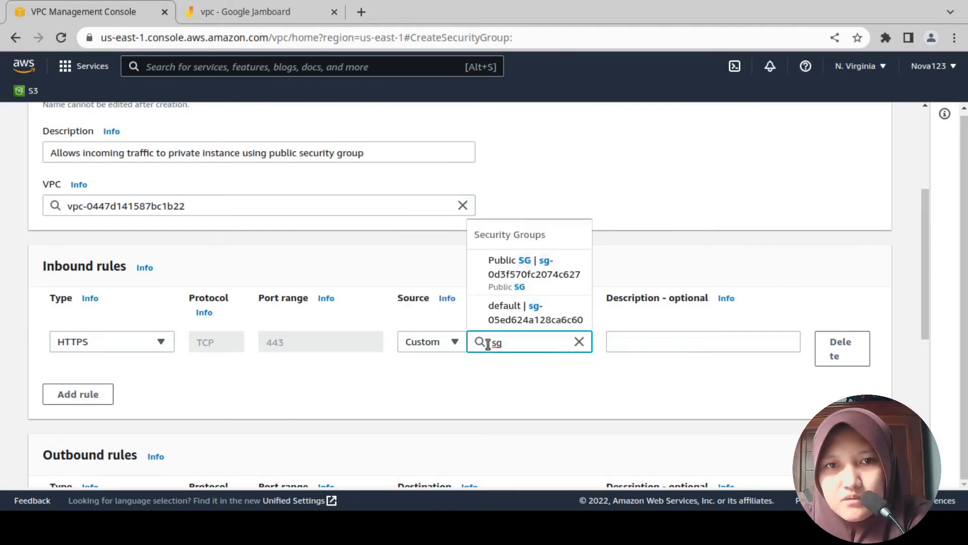
key("Return")
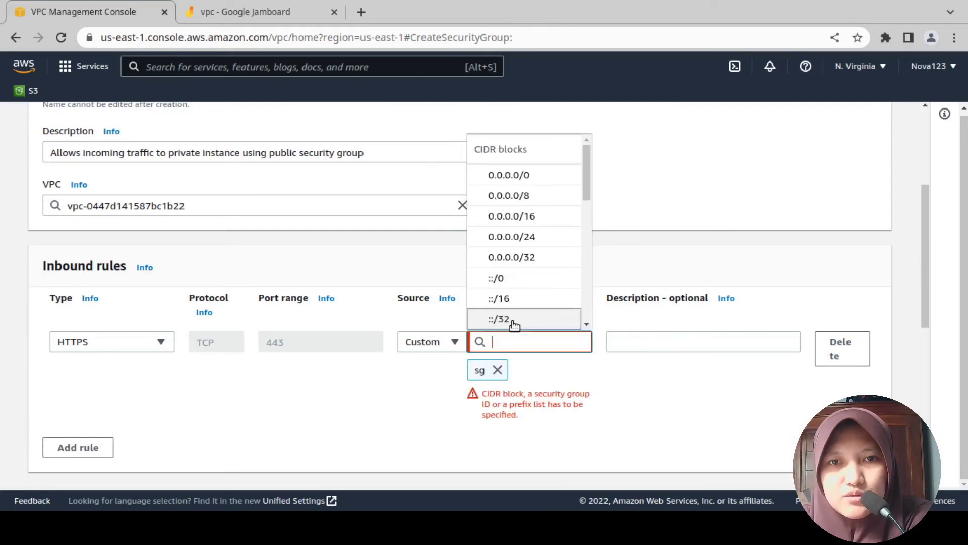
left_click(498, 370)
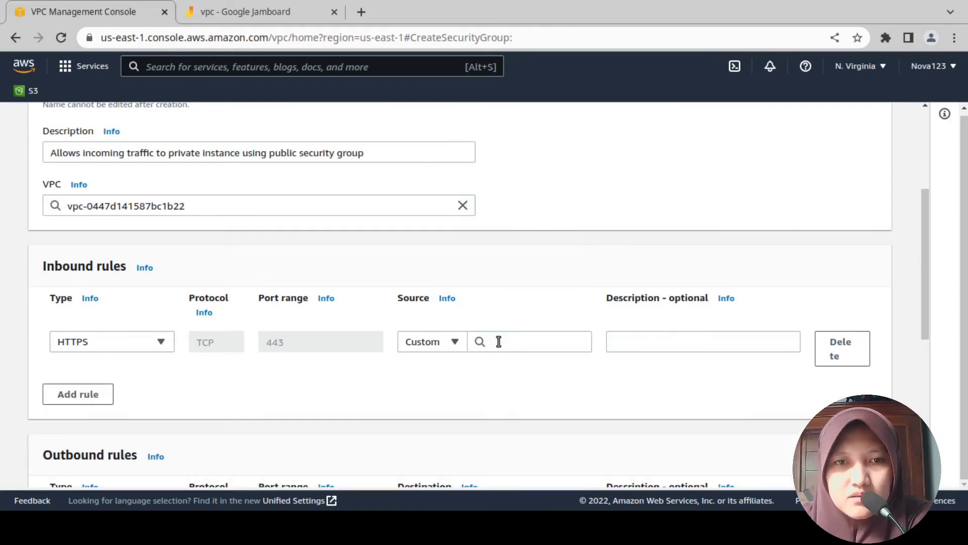
left_click(497, 341)
type("sg")
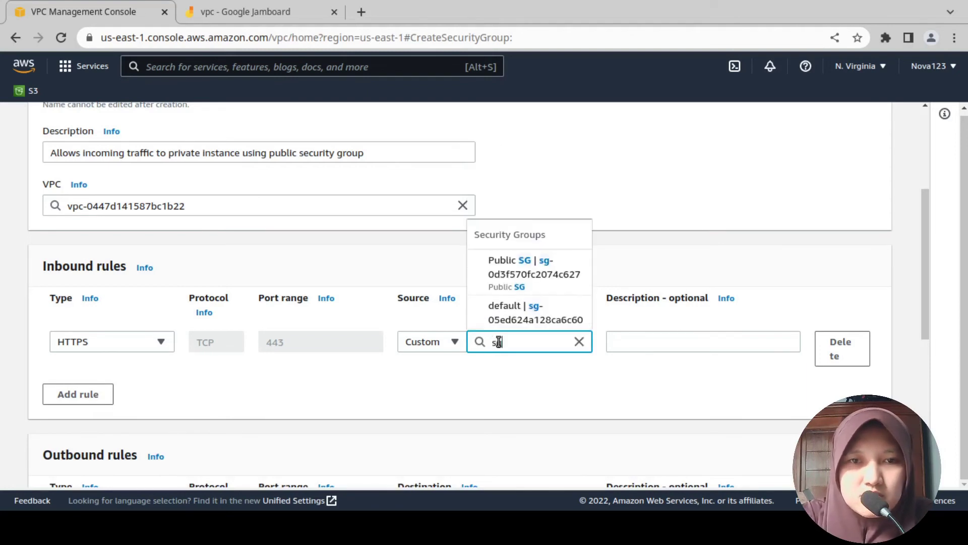
left_click(514, 275)
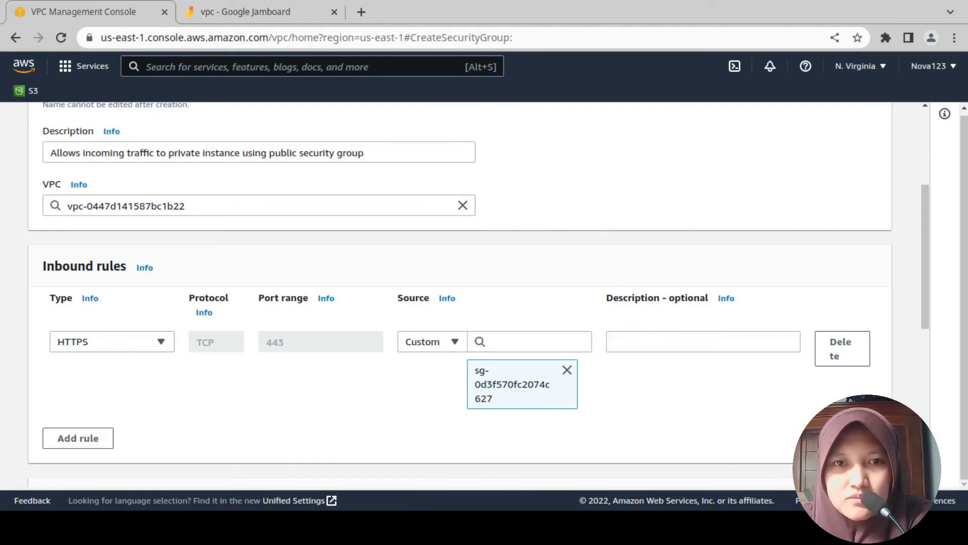
Add a tag with key Name and value Private SG, and create the security group.
left_click(918, 223)
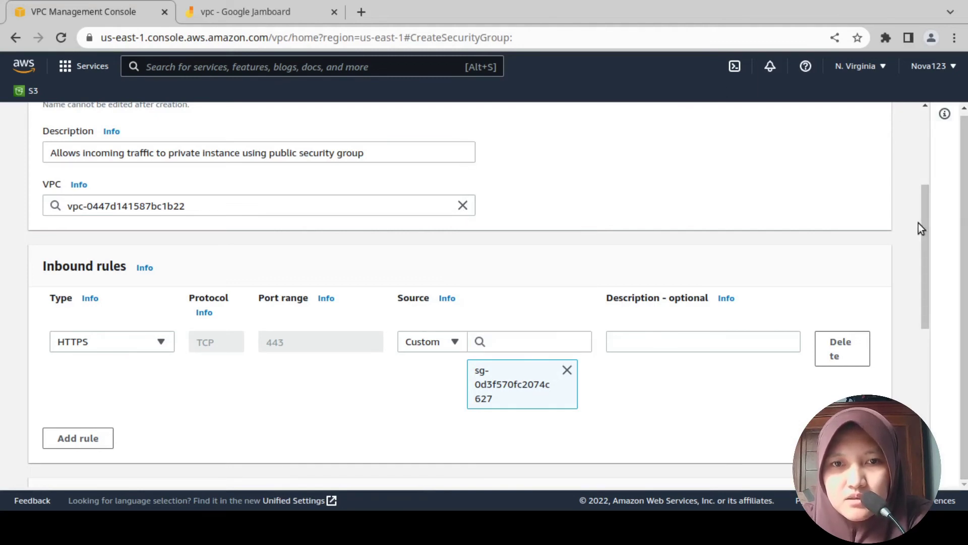
left_click_drag(934, 252, 945, 400)
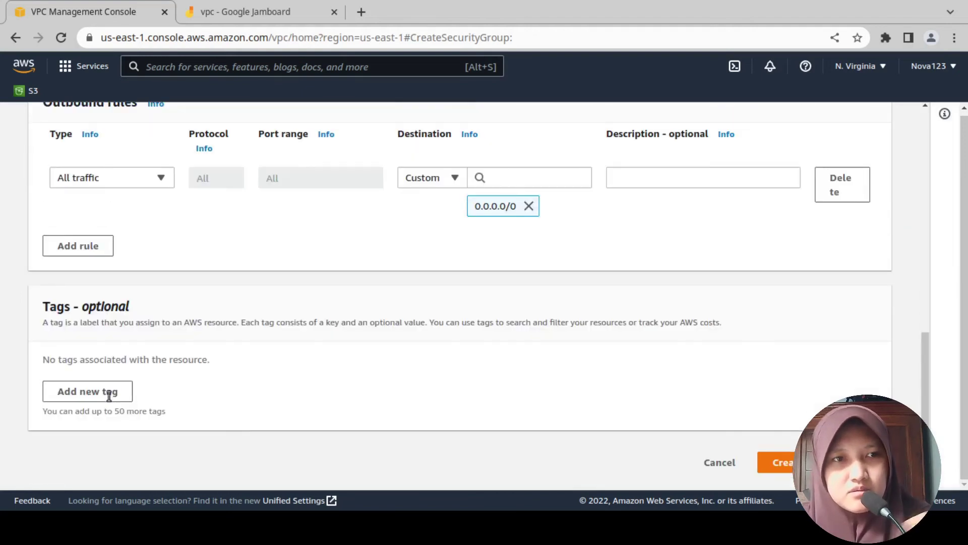
left_click(88, 400)
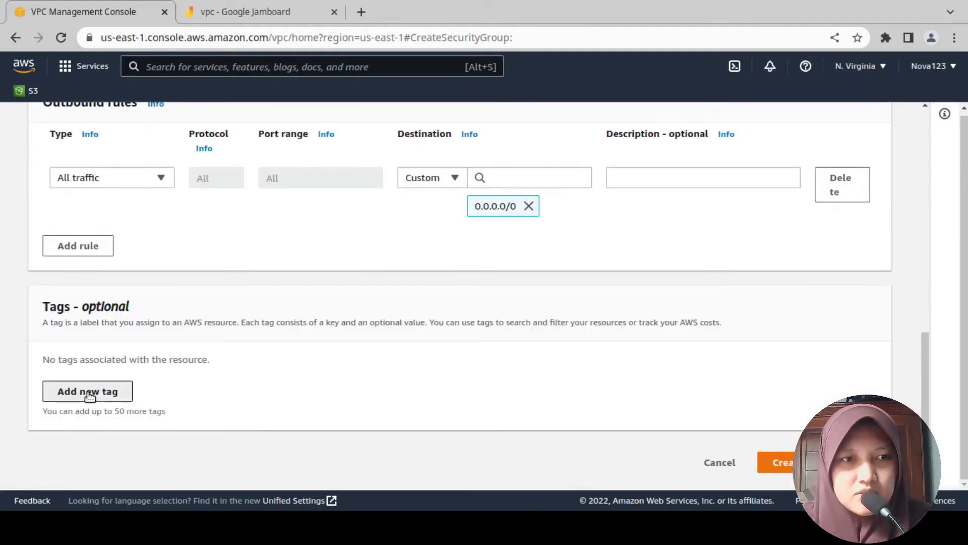
type("P")
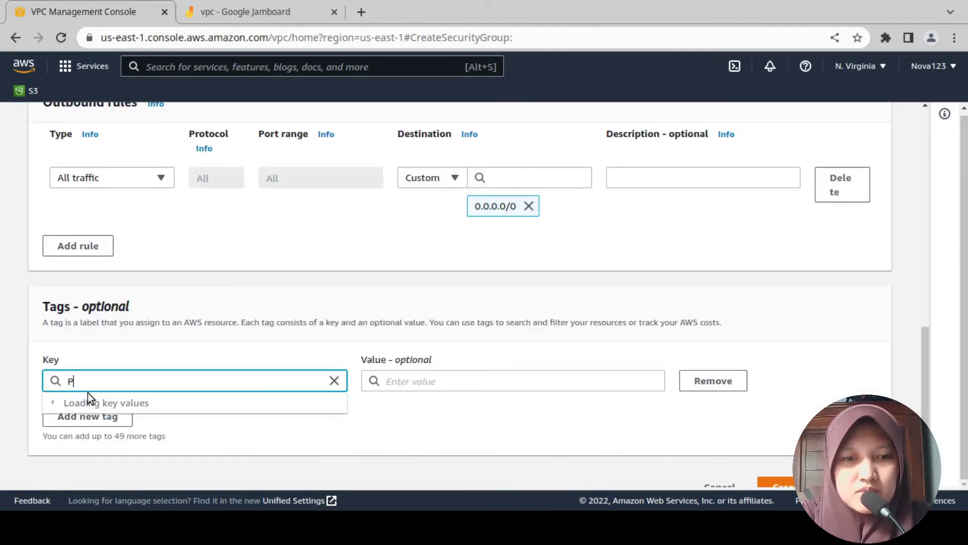
type("rivate ")
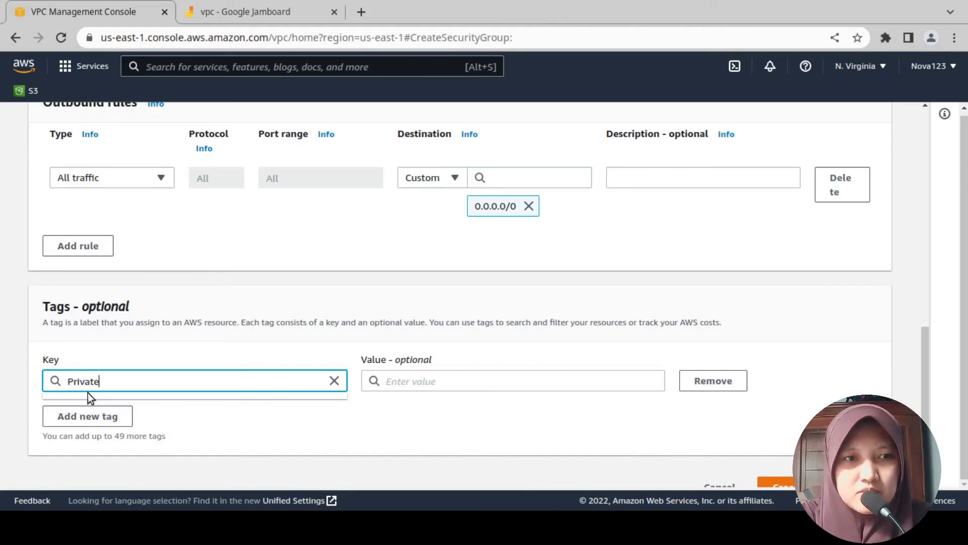
type("SG")
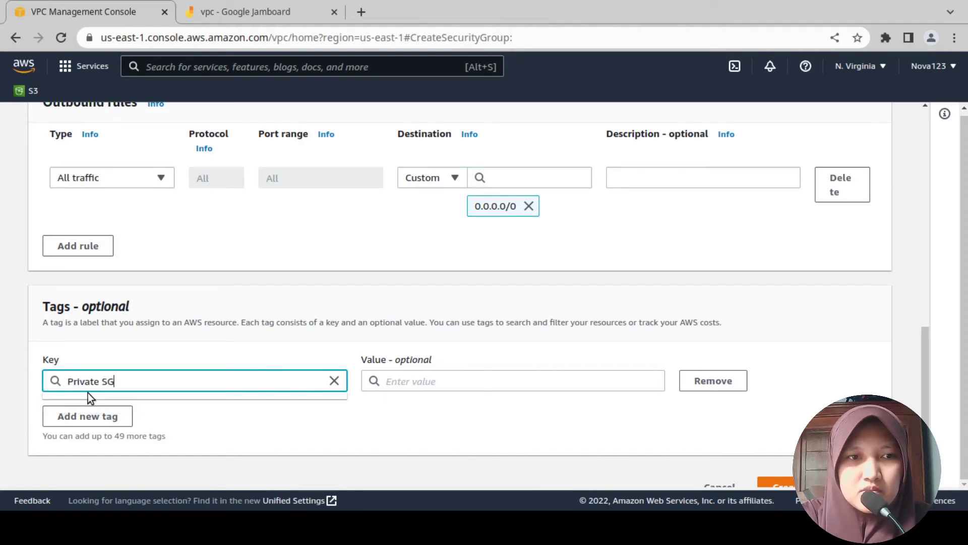
key("ctrl+a")
key("ctrl+c")
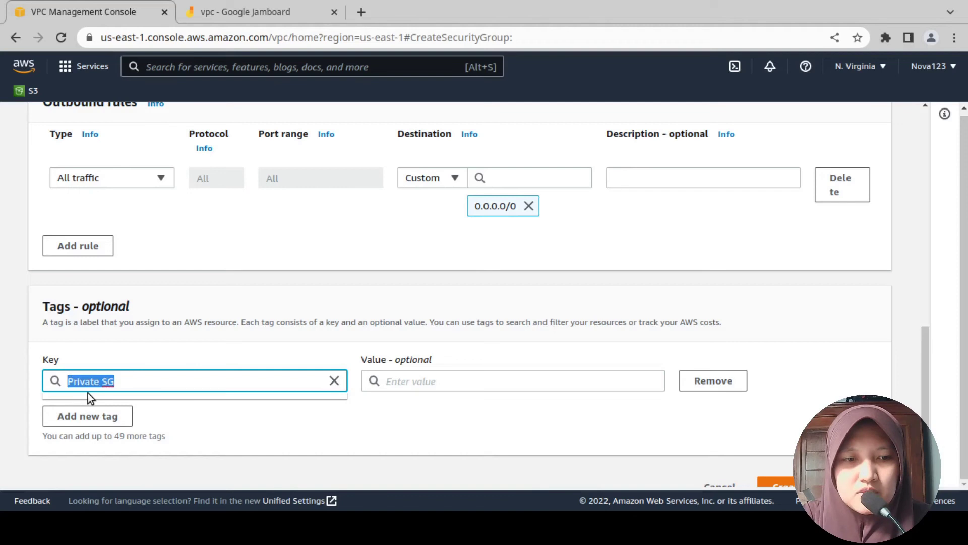
type("Nam")
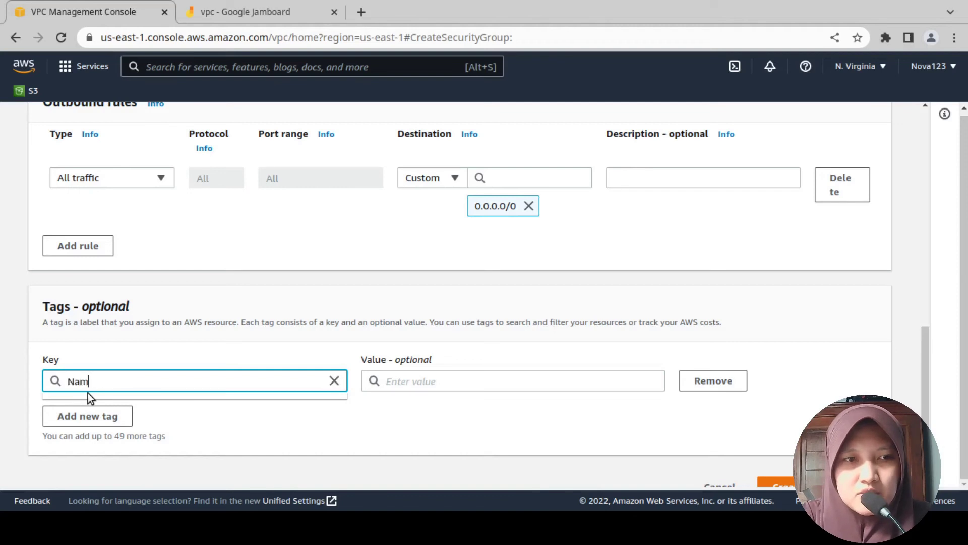
type("e")
left_click(424, 381)
key("ctrl+v")
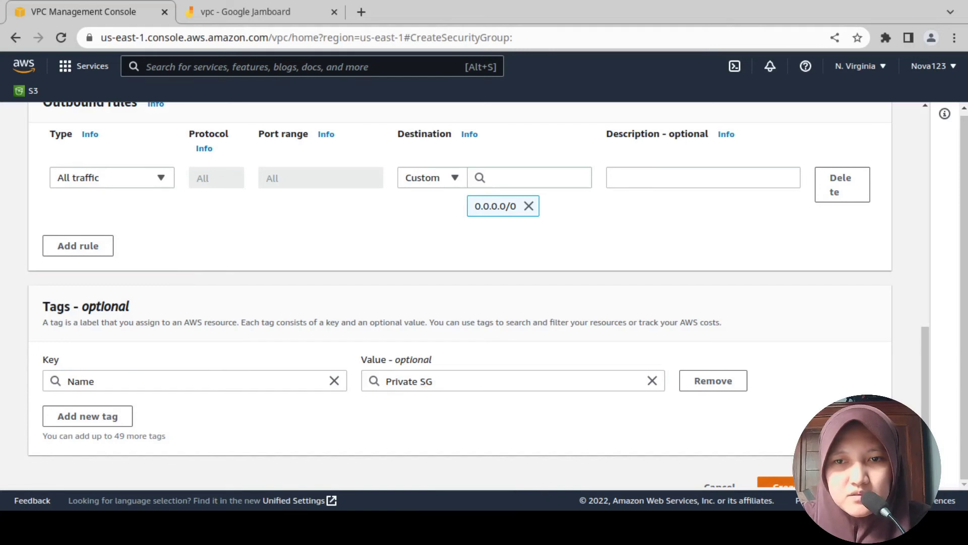
left_click(777, 483)
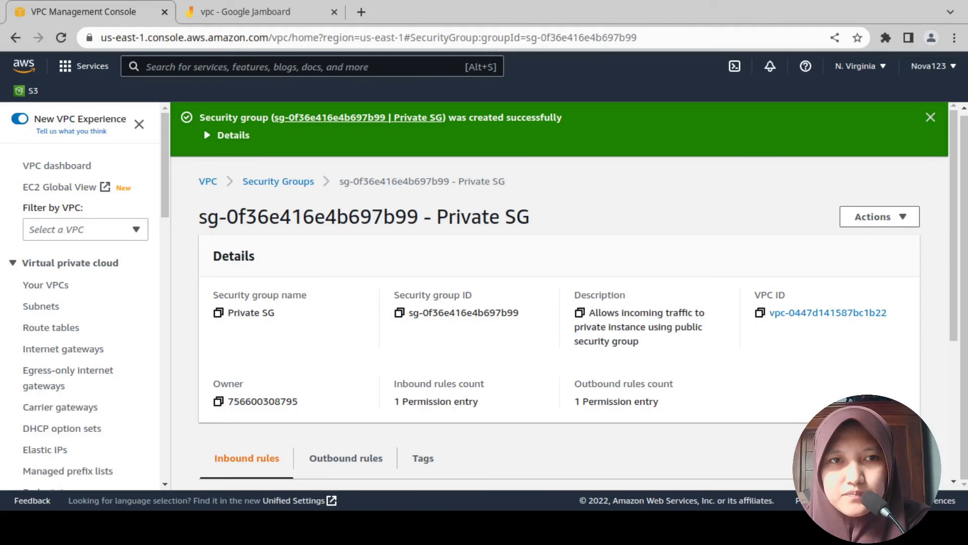
Compare the vpc diagram in Google Jamboard with the new Private SG group's details and inbound rules.
key("ctrl+Tab")
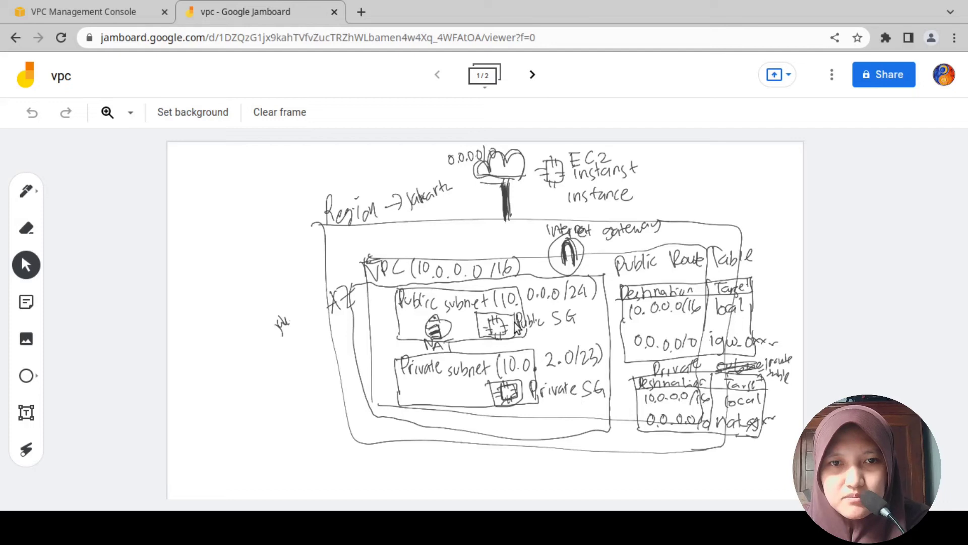
left_click(76, 10)
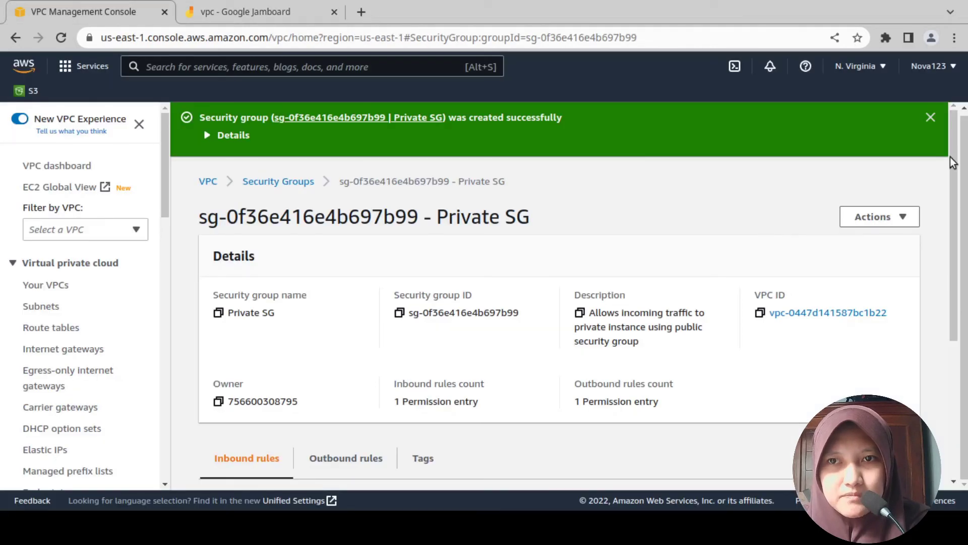
scroll(957, 166, "down", 5)
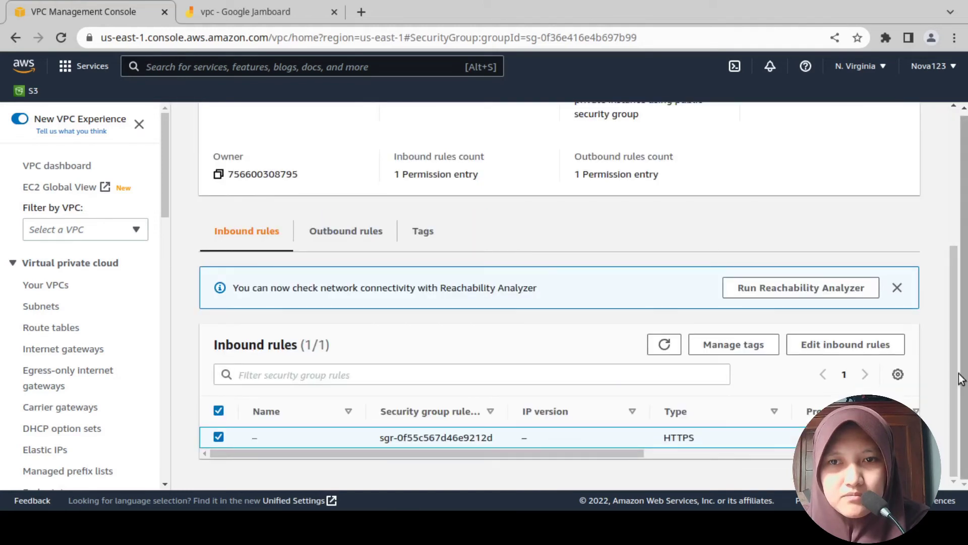
left_click_drag(957, 374, 957, 364)
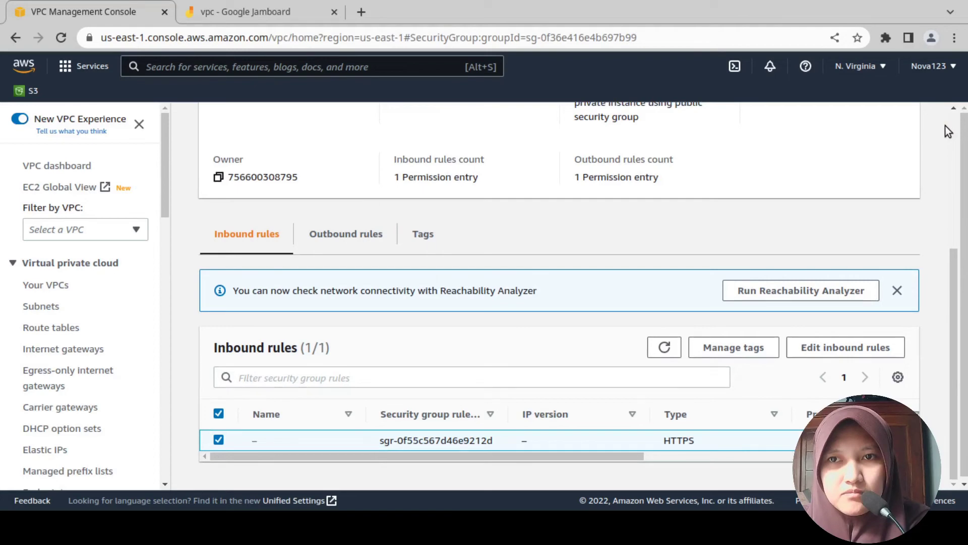
left_click_drag(955, 271, 941, 128)
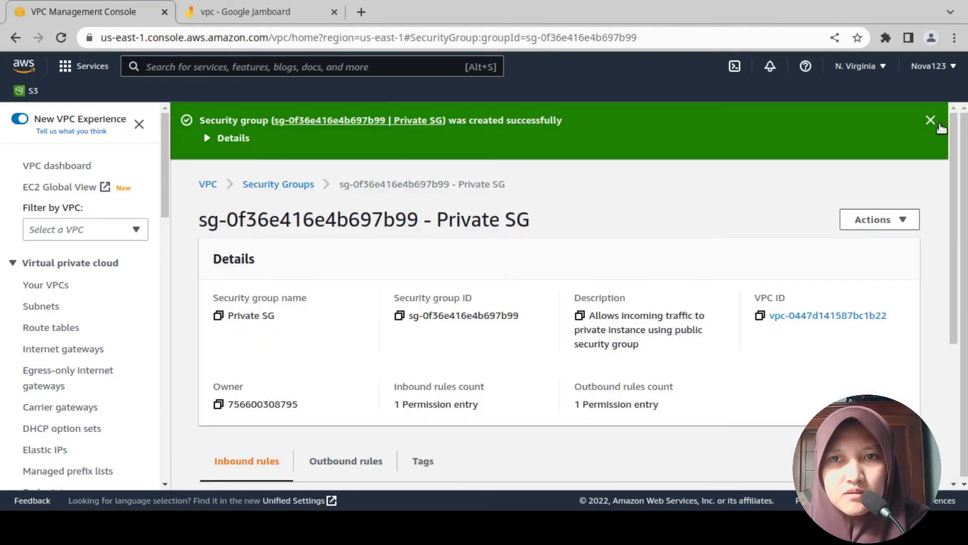
left_click(940, 126)
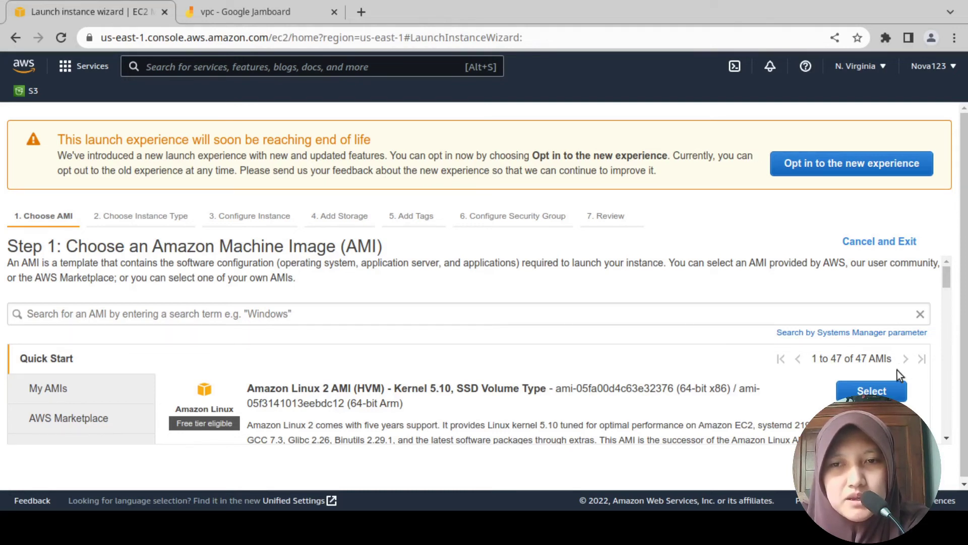
Choose the Amazon Linux 2 AMI (HVM) - Kernel 5.10 for the new instance and keep the t2.micro instance type.
left_click(872, 392)
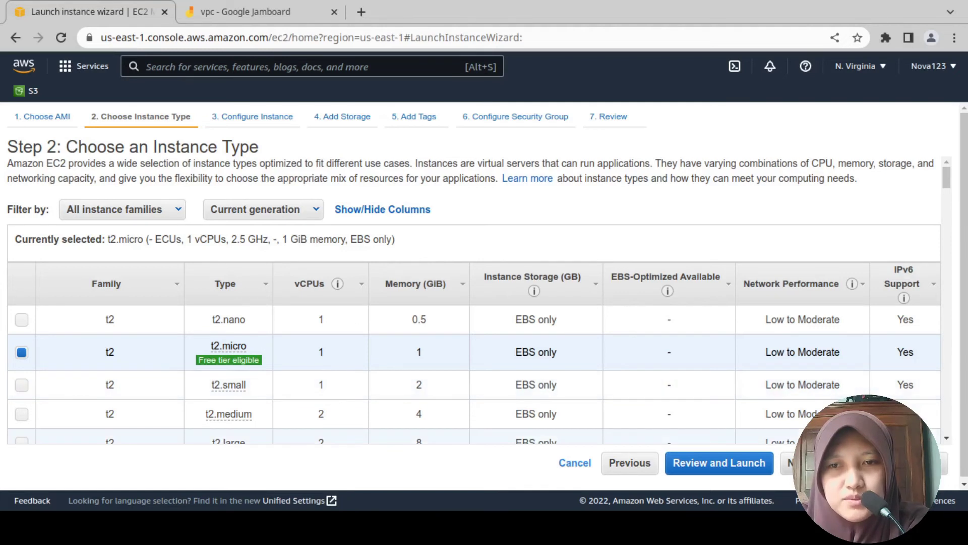
left_click(807, 463)
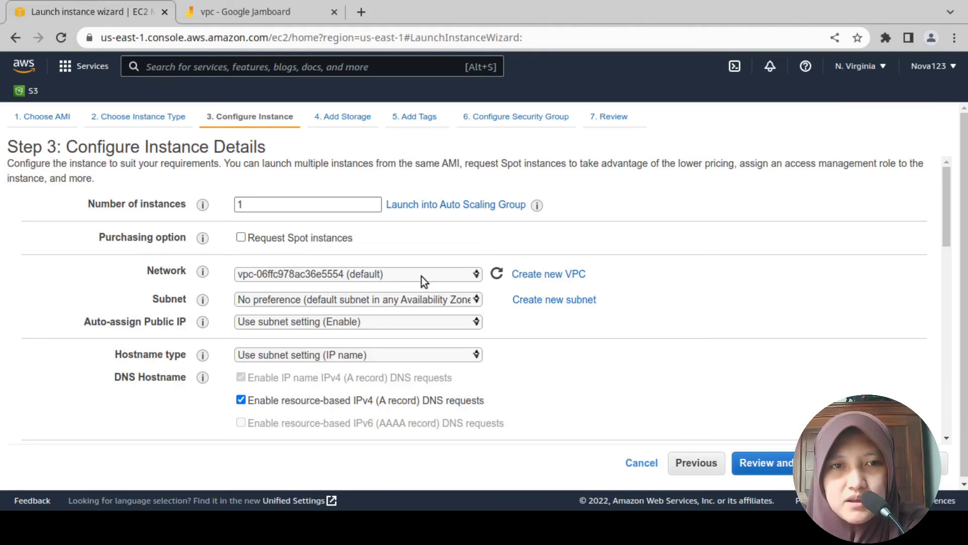
Place the instance in the Private Subnet of LAB VPC and disable auto-assignment of a public IP.
left_click(400, 289)
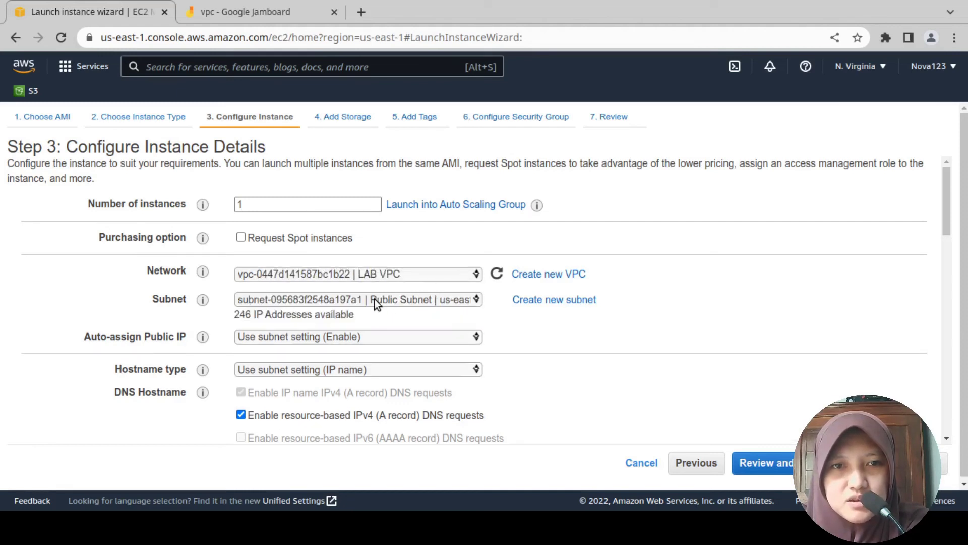
left_click(368, 325)
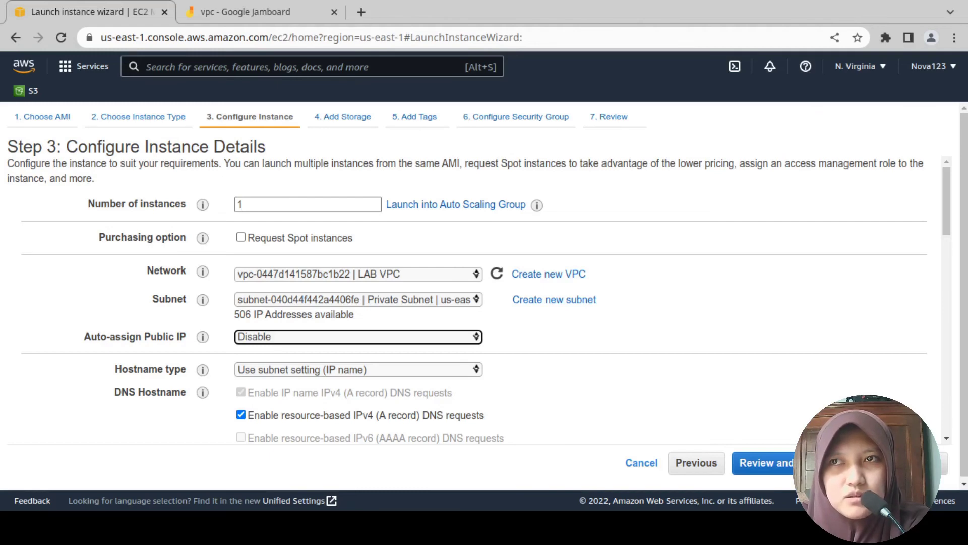
left_click(908, 463)
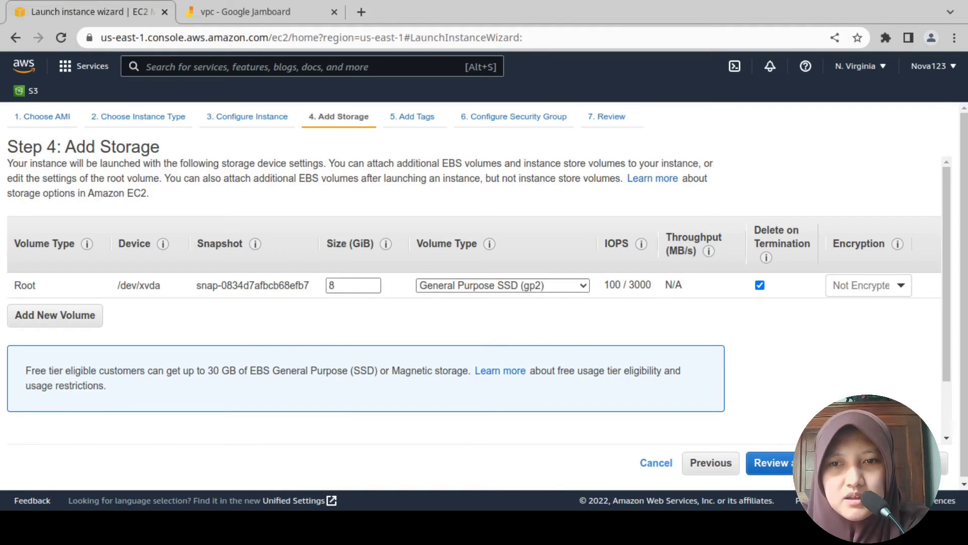
Keep the default root volume and tag the instance with key Name and value Private Instance.
left_click(908, 463)
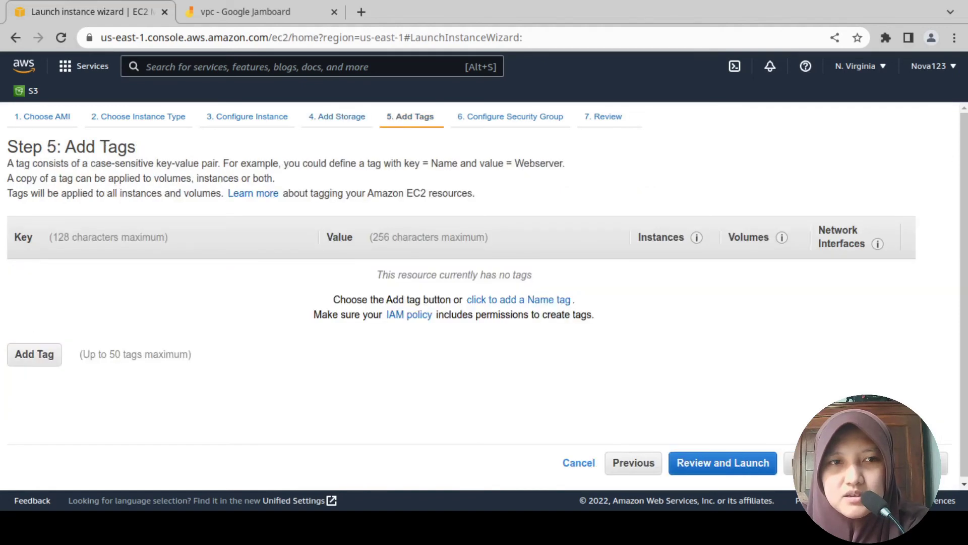
left_click(34, 354)
type("Name")
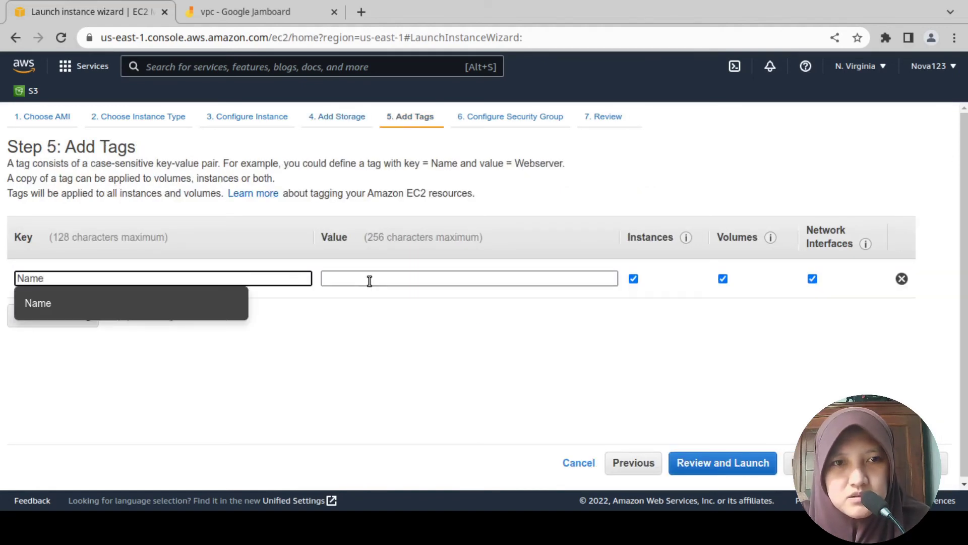
left_click(370, 281)
type("Privat")
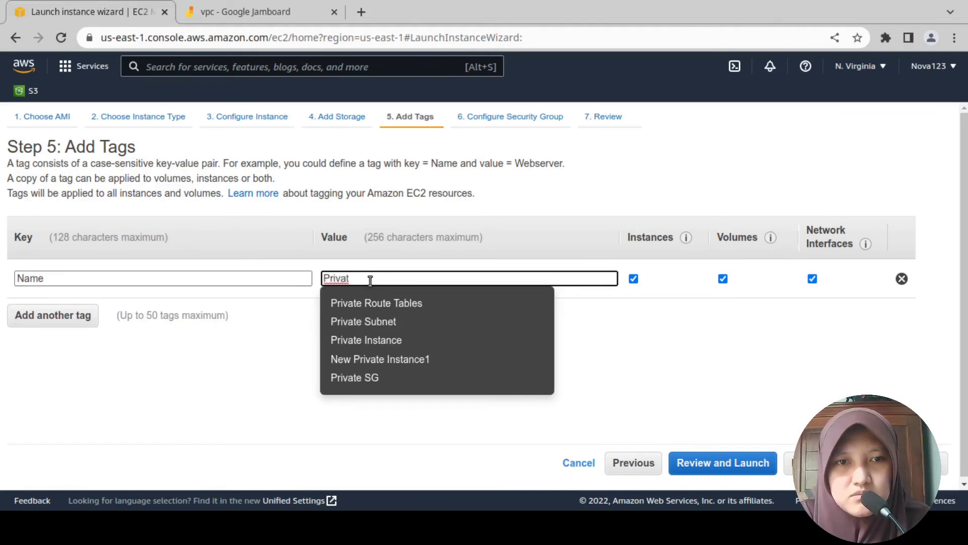
left_click(383, 345)
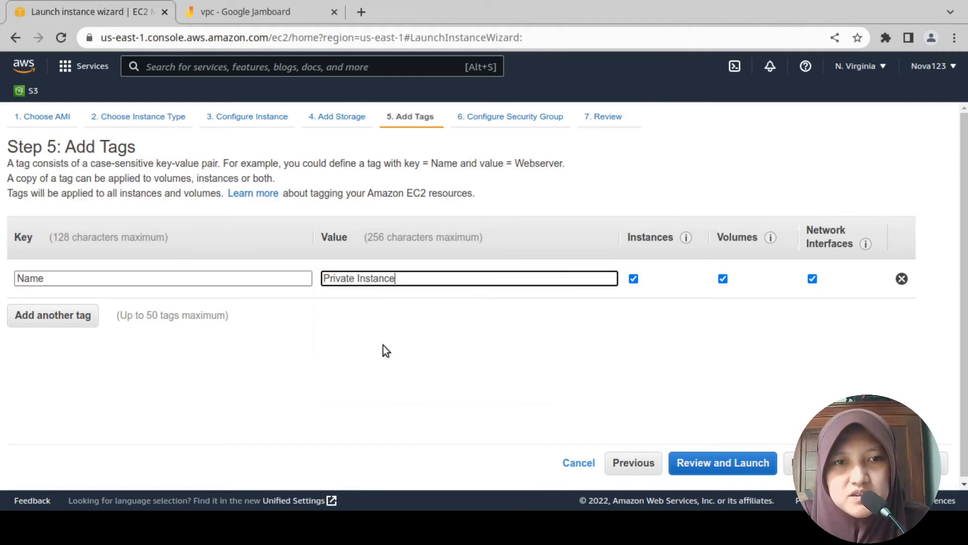
Set the Name tag's value to Private Instance 2 and assign the existing Private SG security group to the instance.
type("2")
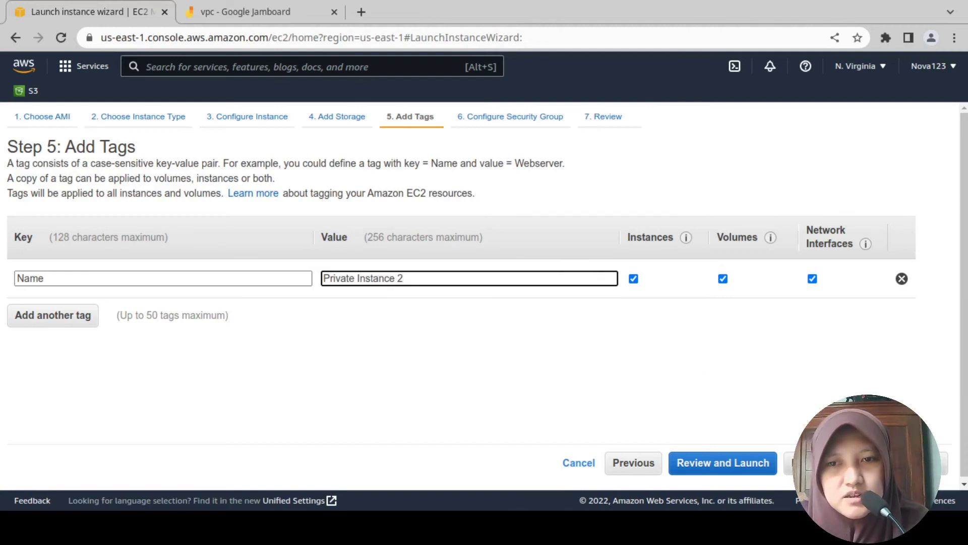
left_click(865, 463)
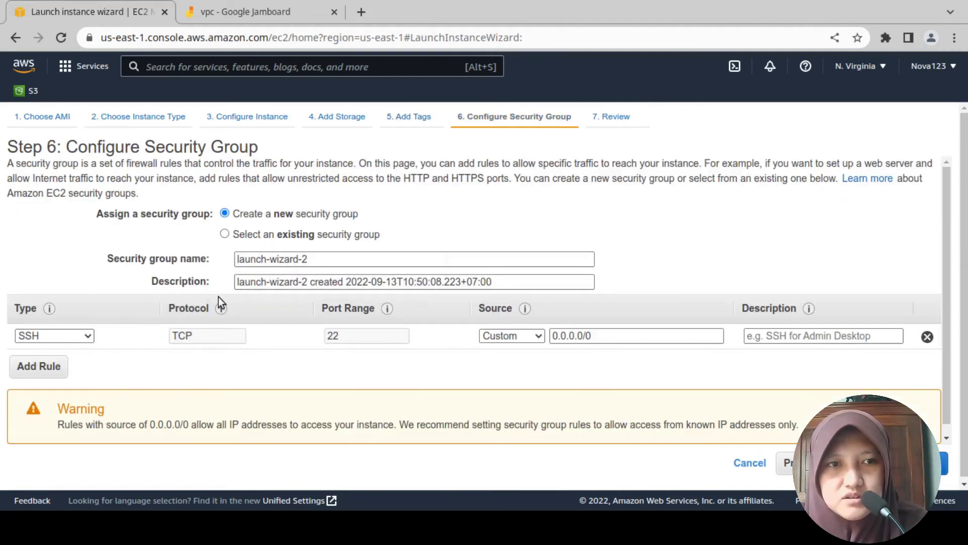
left_click(281, 235)
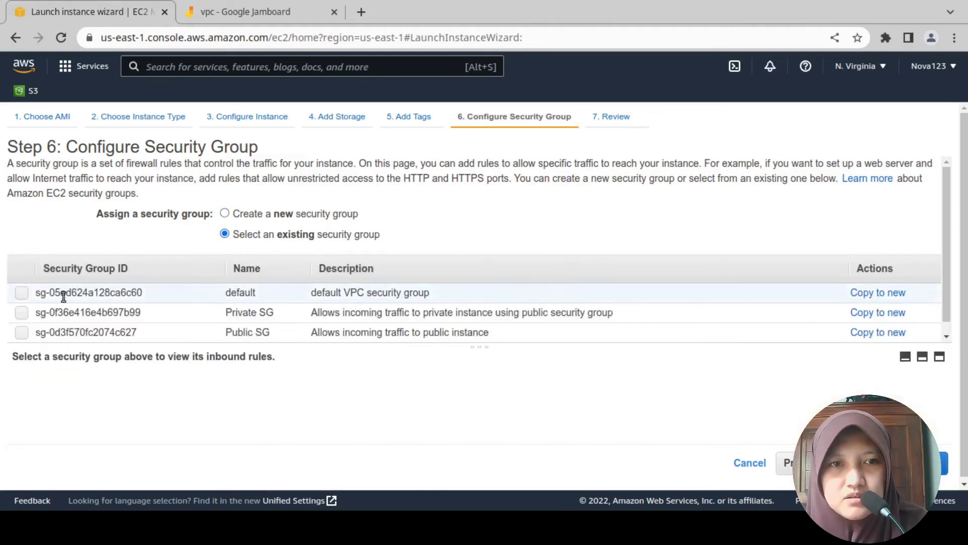
left_click(21, 313)
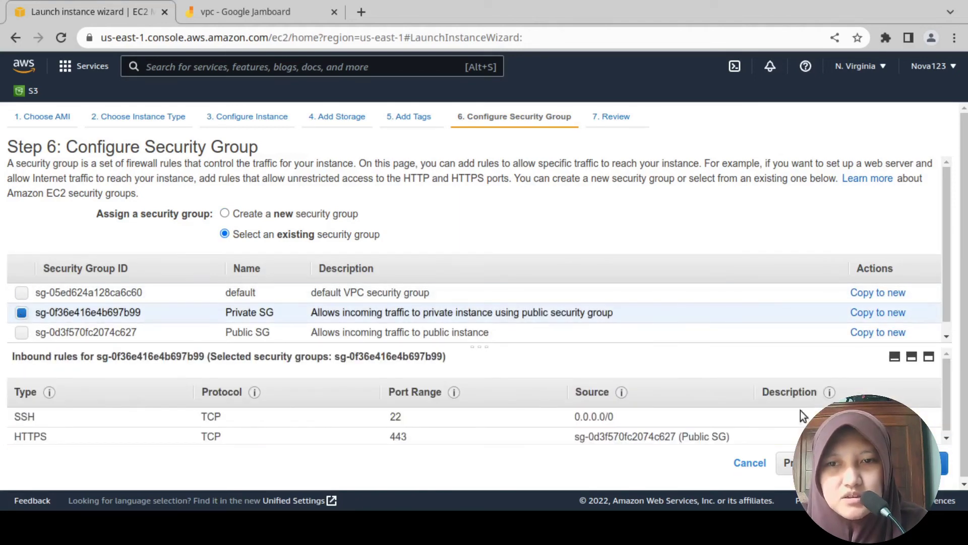
left_click(908, 463)
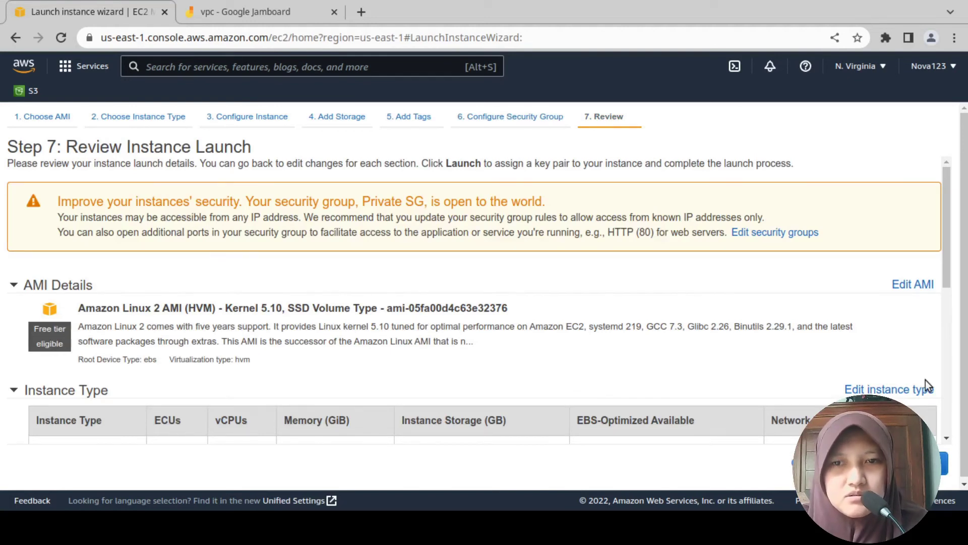
Launch the instance with the existing RSA key pair, acknowledging access to its private key file, and return to the instances list.
left_click(907, 463)
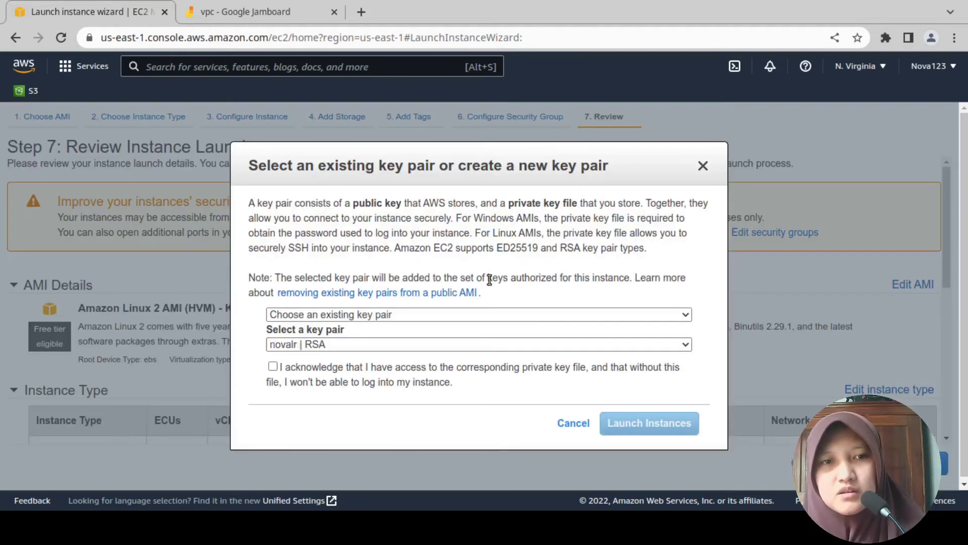
left_click(377, 370)
left_click(662, 423)
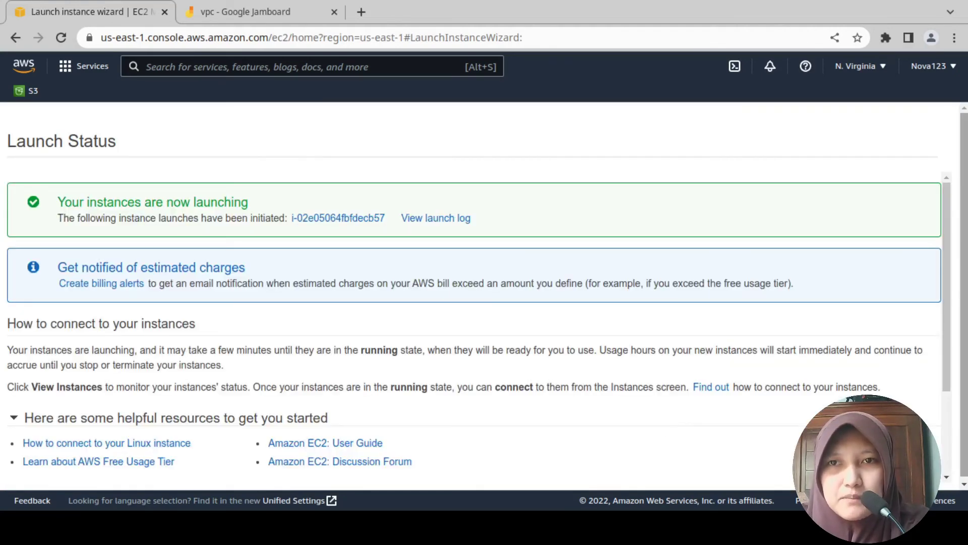
scroll(943, 216, "down", 3)
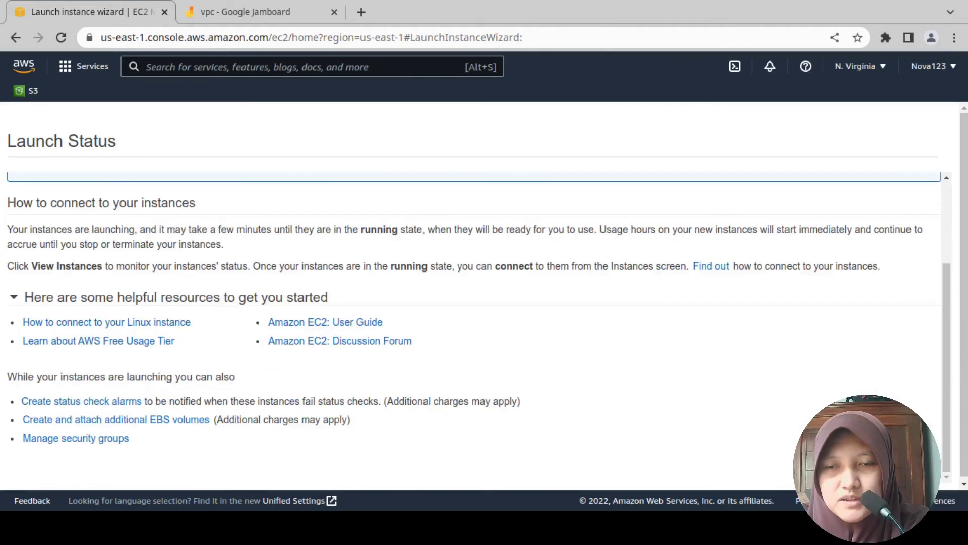
left_click(905, 483)
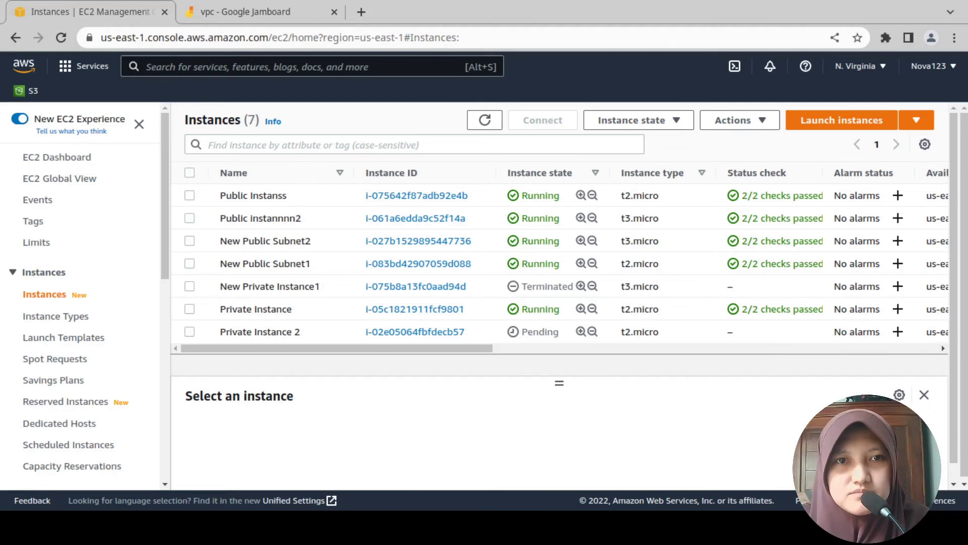
Open a local terminal and change to the home directory with cd ~.
key("ctrl+alt+t")
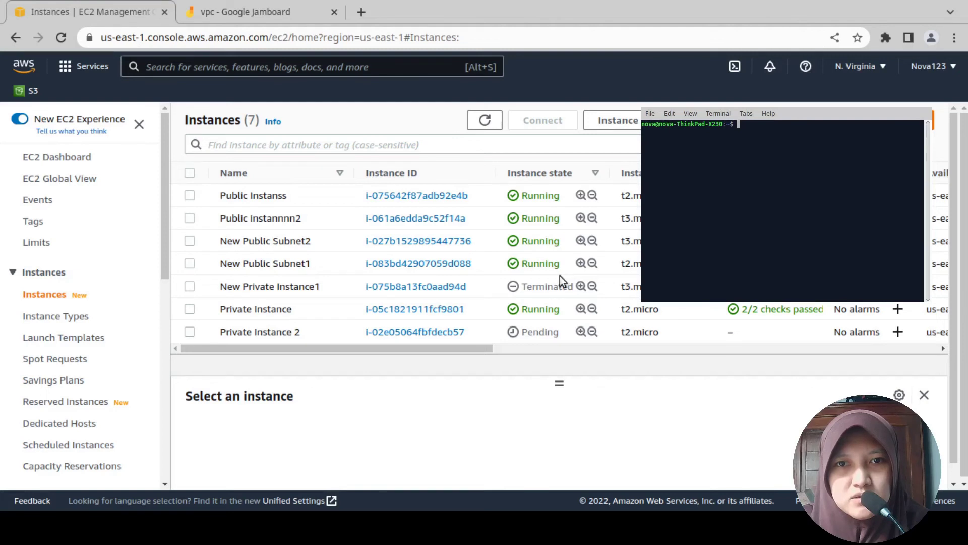
type("cd ~")
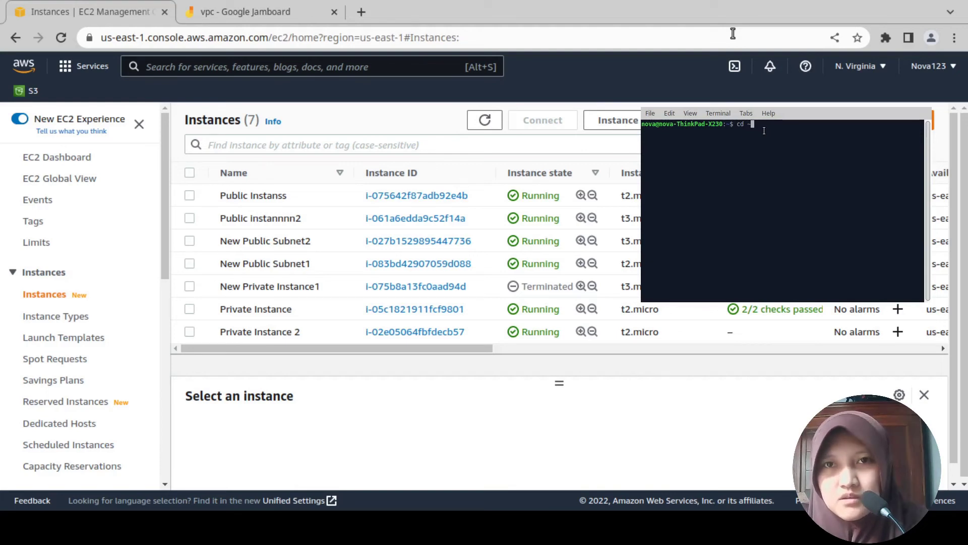
key("Return")
type("cur ")
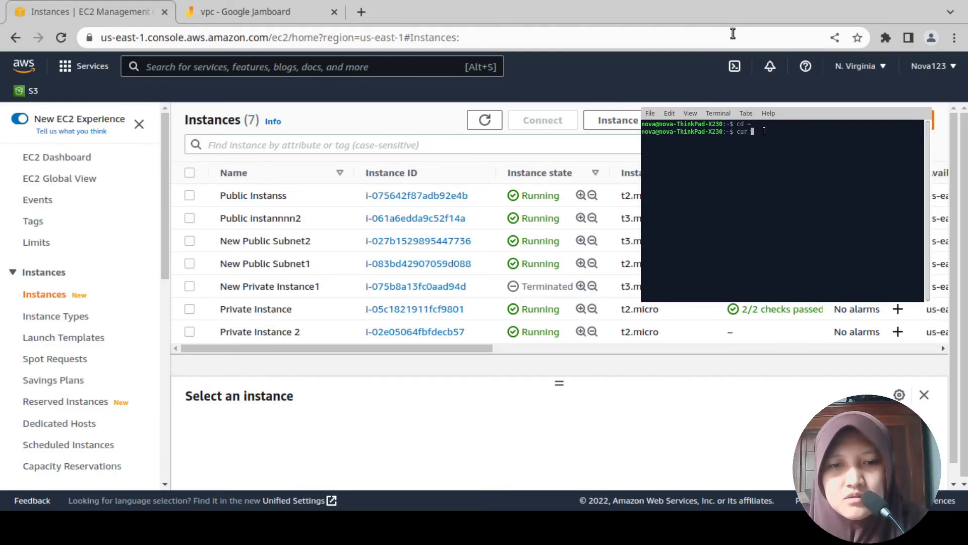
type("-I https:/")
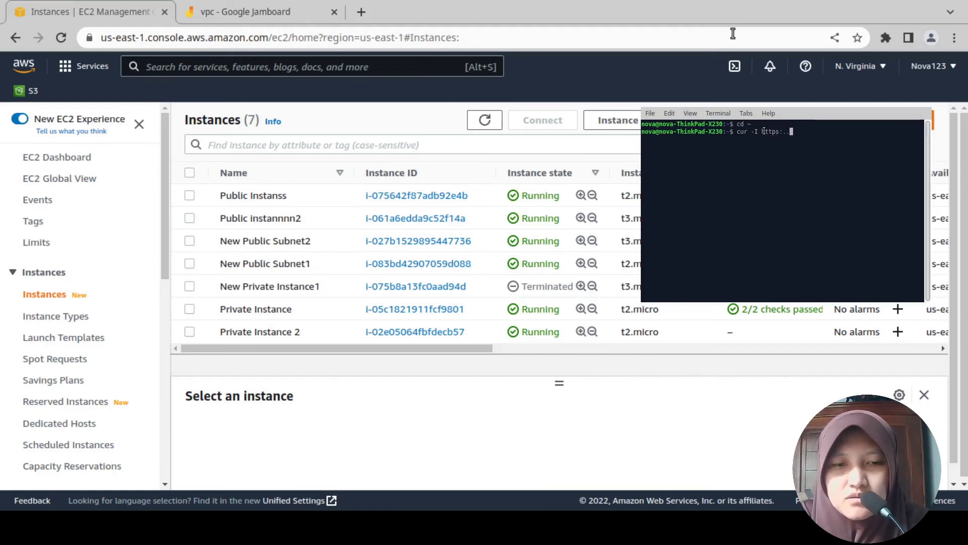
key("BackSpace")
key("BackSpace")
type("//")
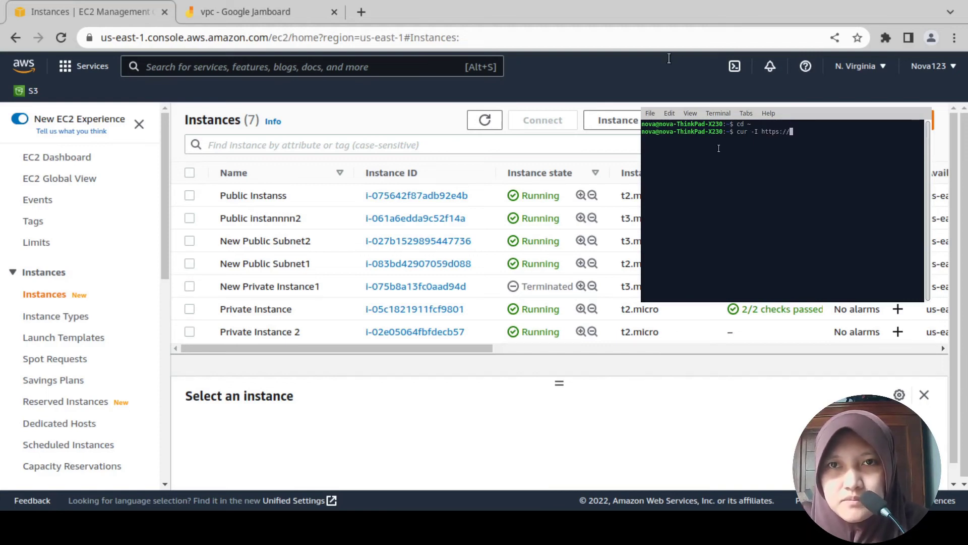
type("aws.")
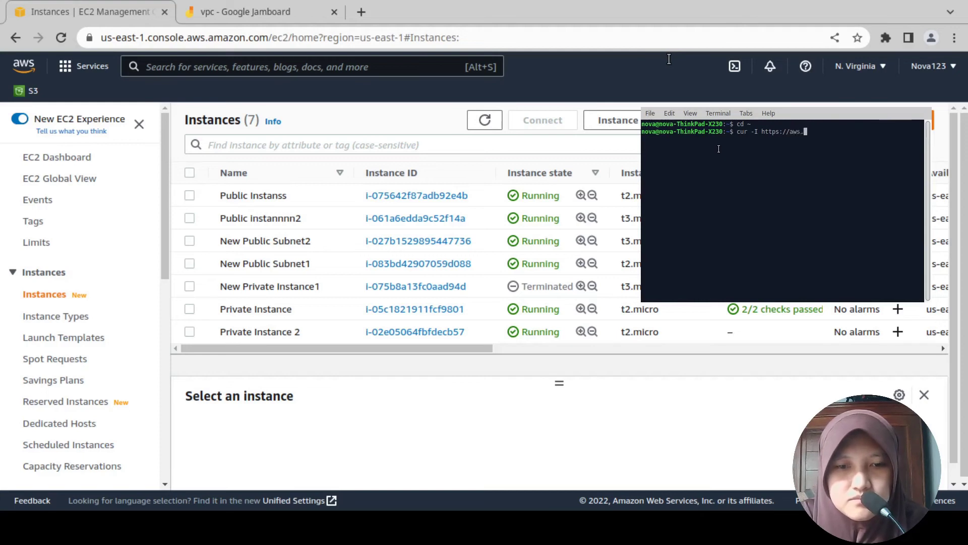
type("amazo")
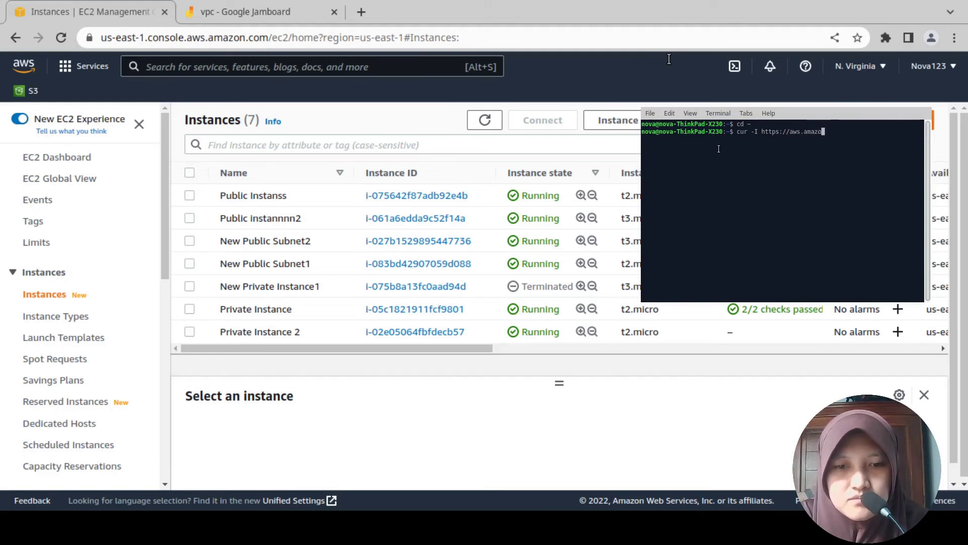
type("n.com")
key("Return")
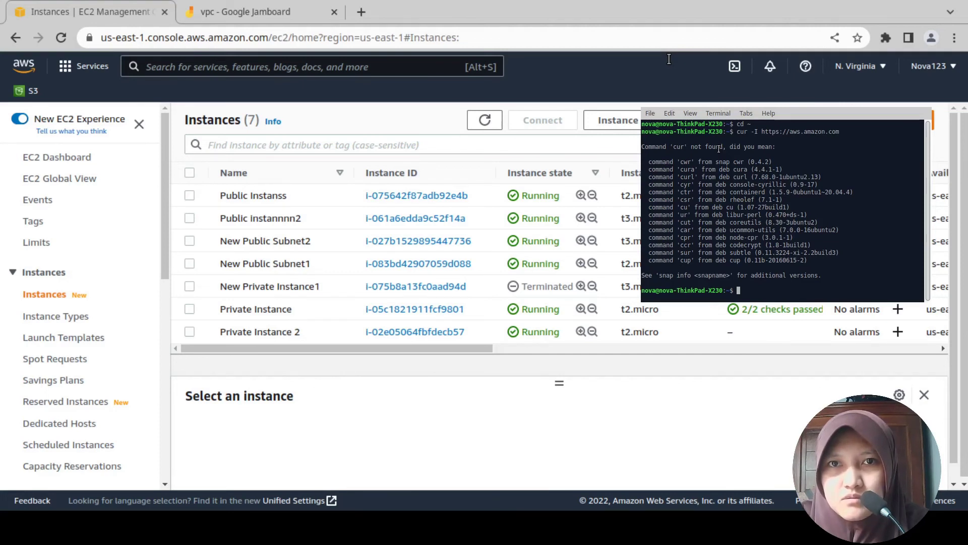
key("Up")
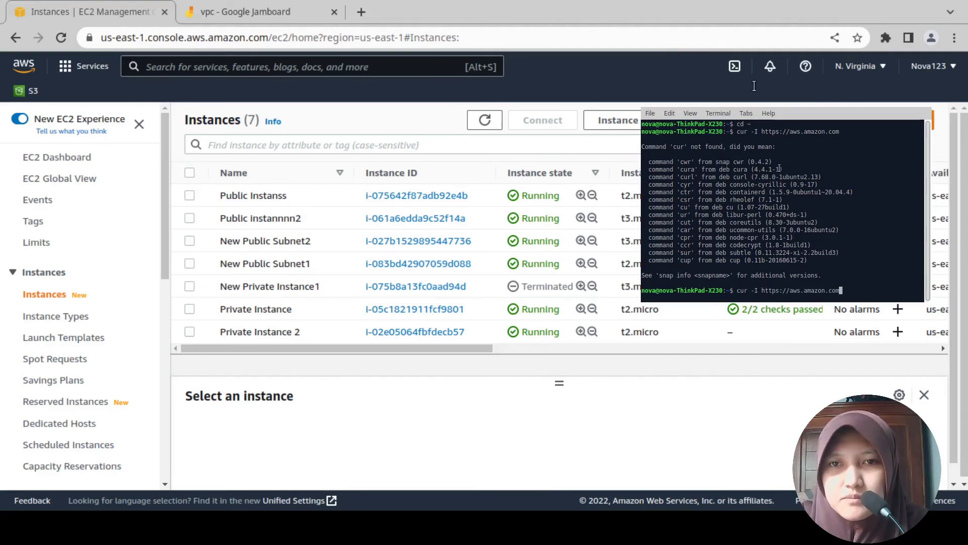
key("Left")
key("Left")
key("Left")
key("Left")
key("Left")
key("Left")
key("Left")
key("Left")
key("Left")
key("Left")
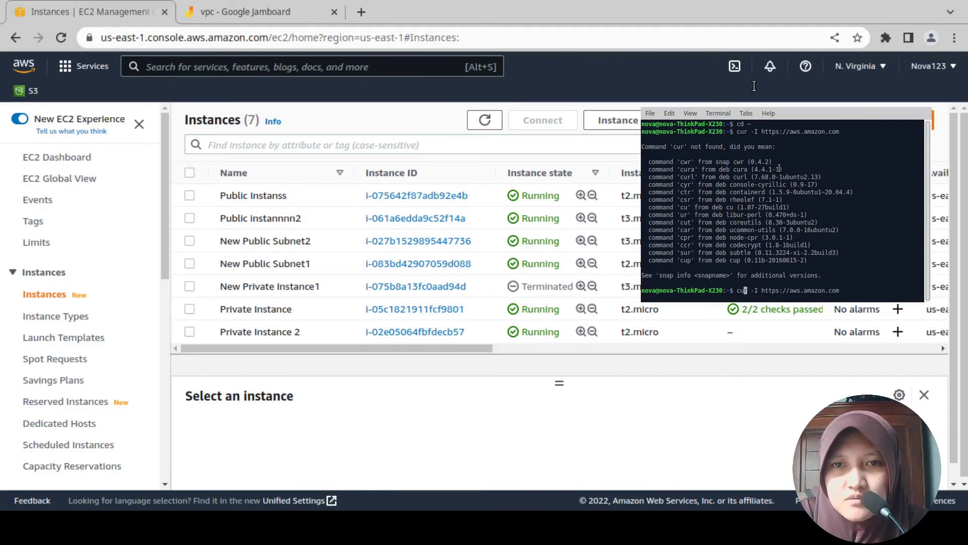
key("Right")
type("l")
key("Return")
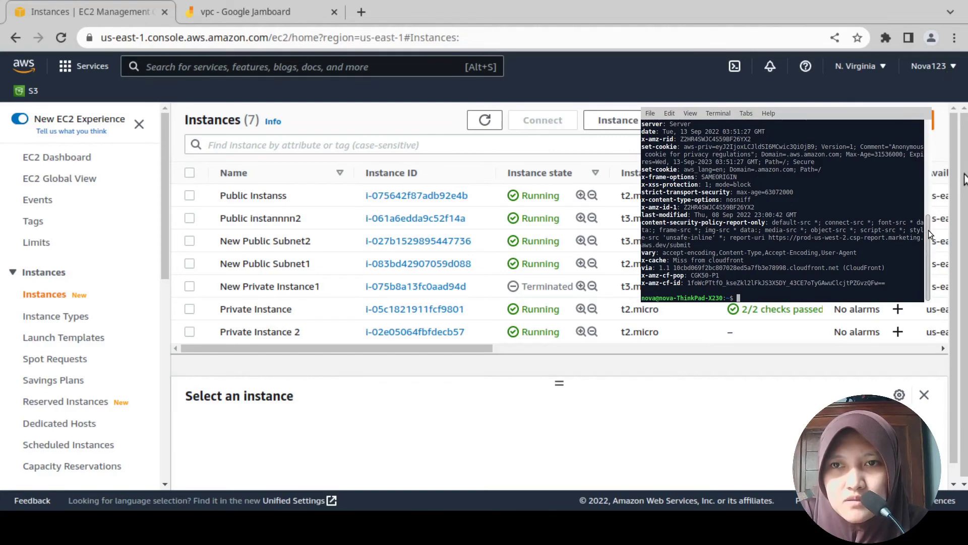
left_click_drag(927, 230, 924, 189)
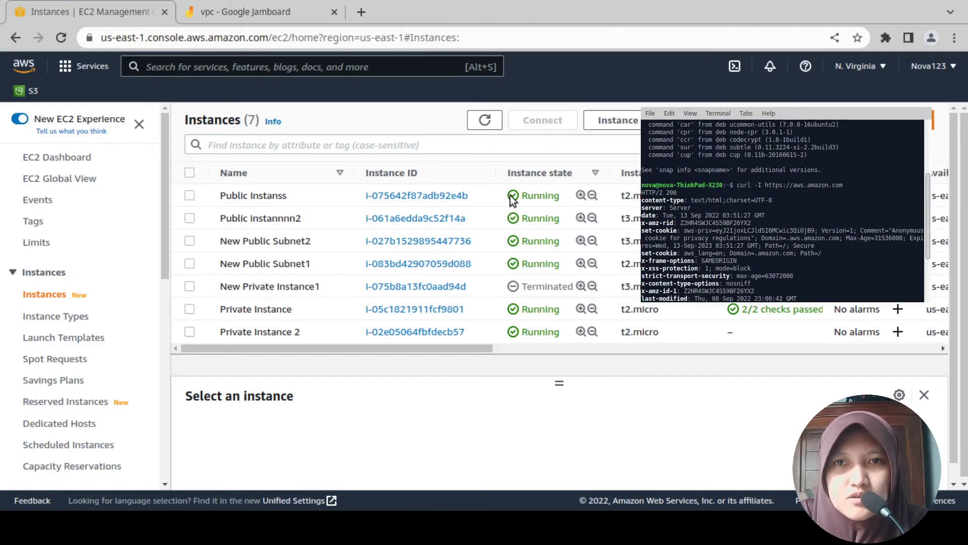
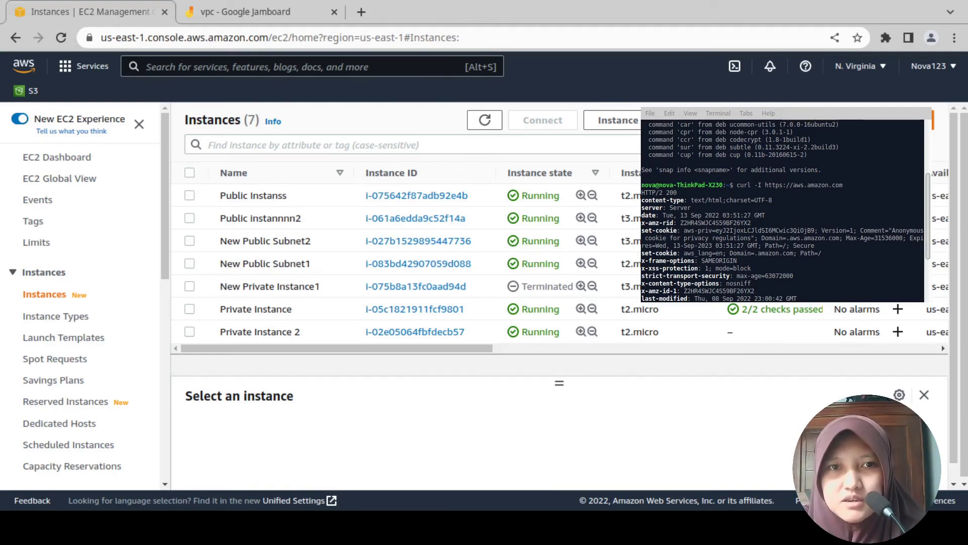
Copy the private IPv4 address of Private Instance into the address bar of a new browser tab, and return to the instances list.
left_click(189, 309)
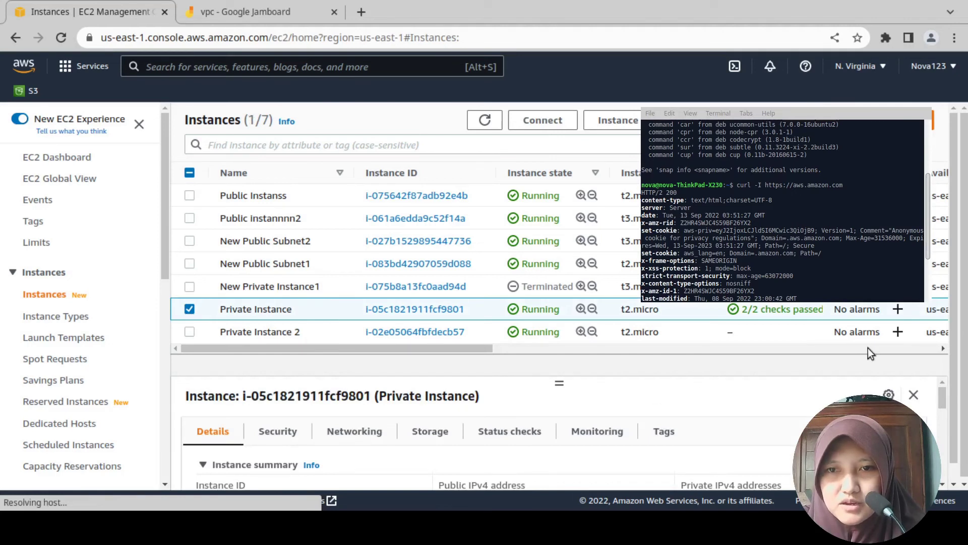
left_click_drag(955, 399, 955, 411)
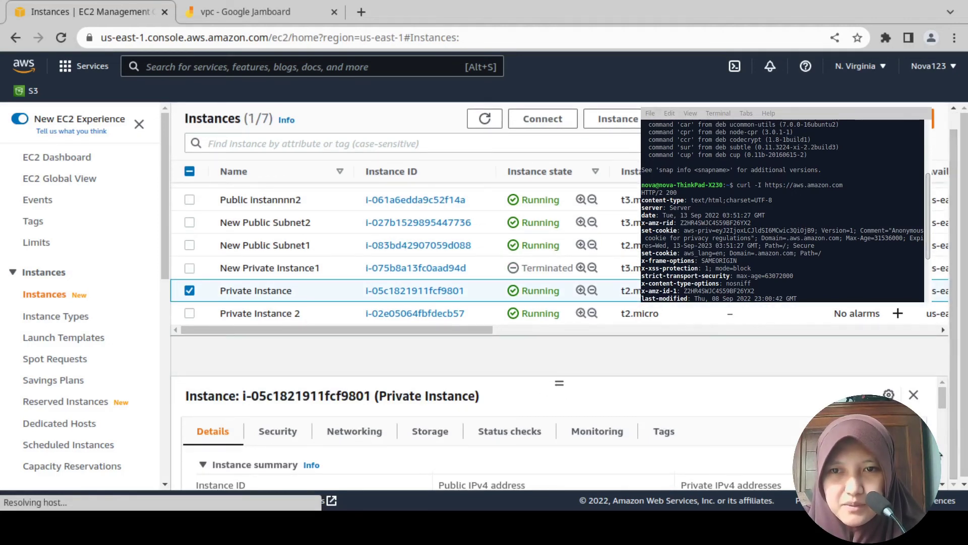
mouse_move(943, 397)
left_mouse_down()
mouse_move(943, 408)
mouse_move(940, 400)
left_mouse_up()
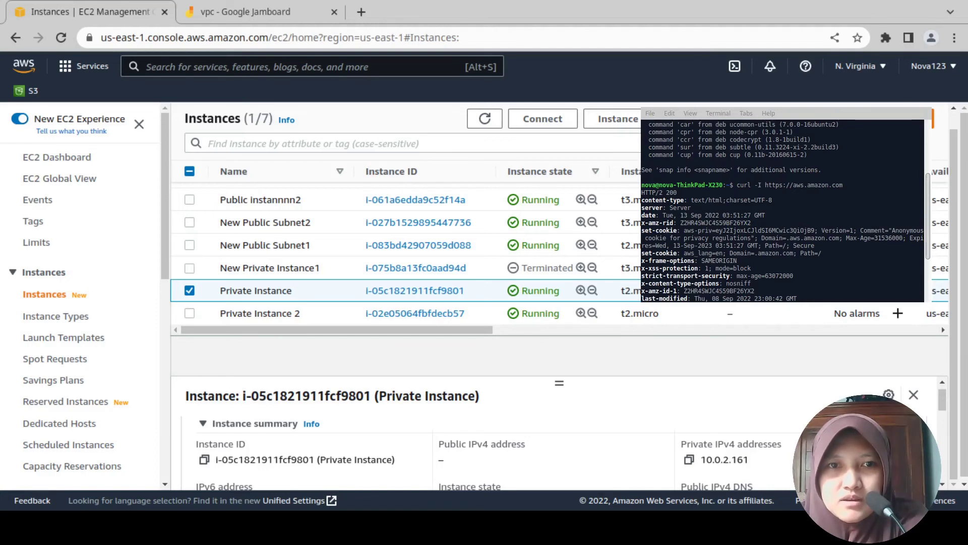
left_click(689, 460)
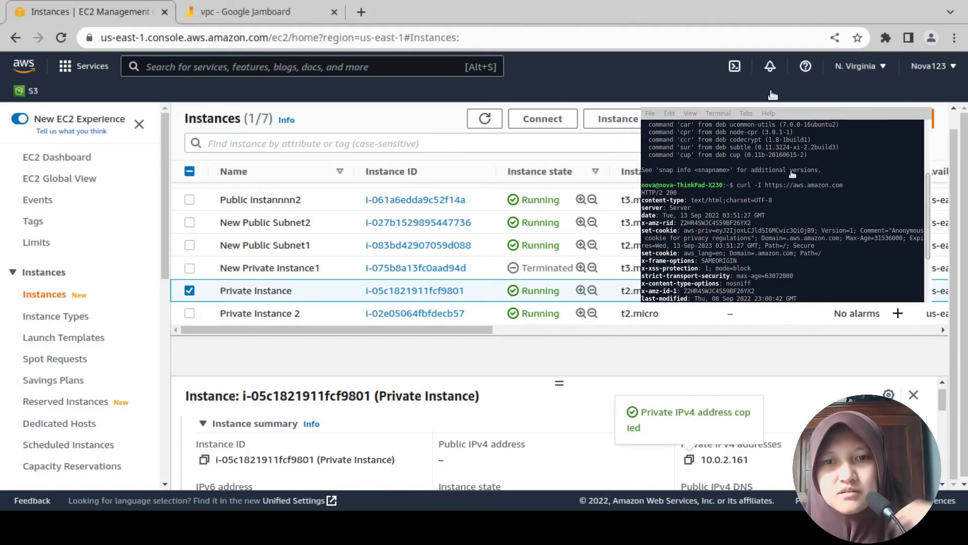
left_click(361, 11)
left_click(379, 41)
key("ctrl+v")
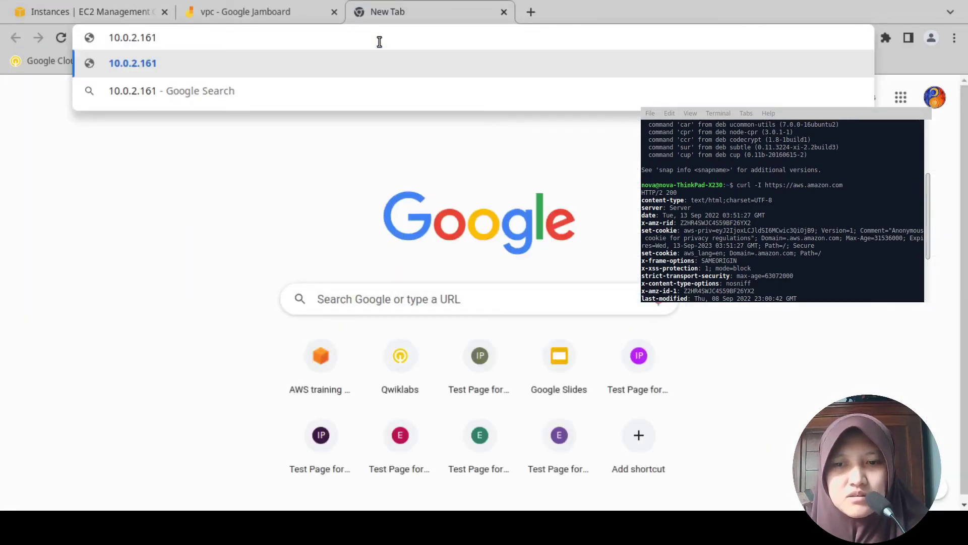
left_click(225, 5)
left_click(133, 10)
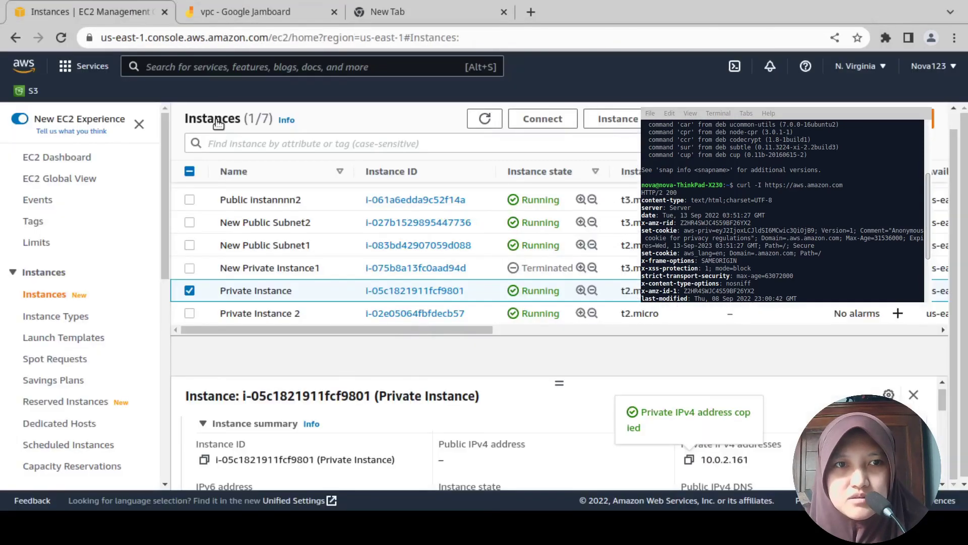
Clear the selection of Private Instance and compare the public IPv4 addresses and security groups of the listed instances.
left_click(189, 291)
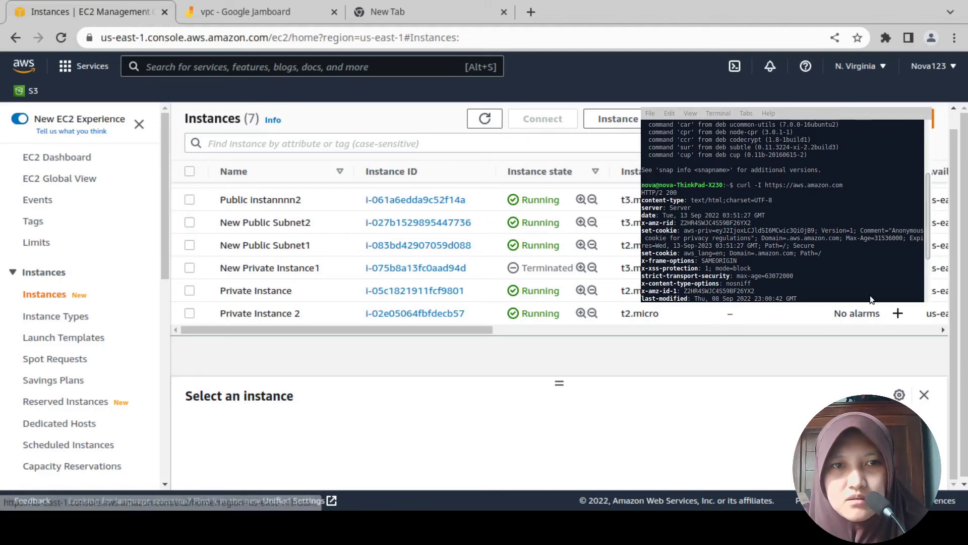
scroll(950, 174, "up", 1)
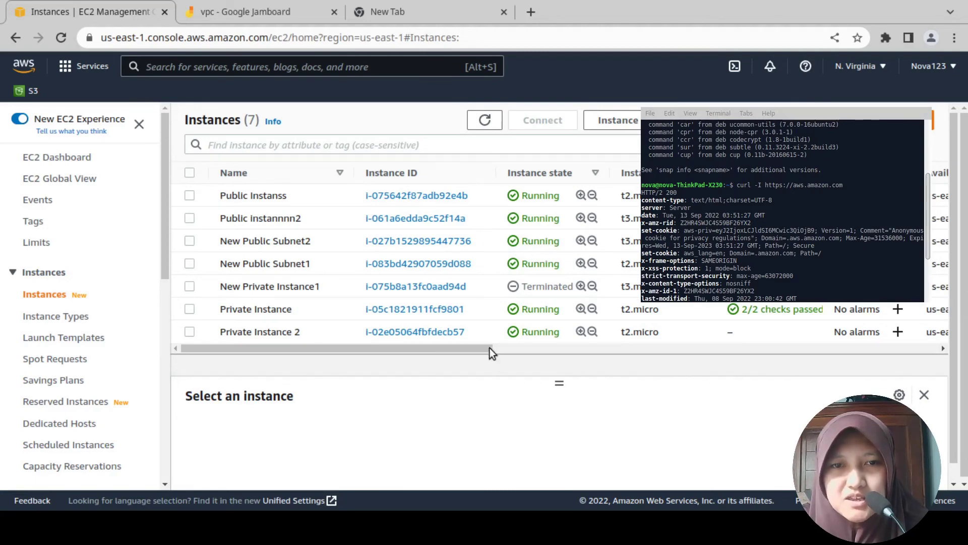
left_click_drag(480, 348, 767, 329)
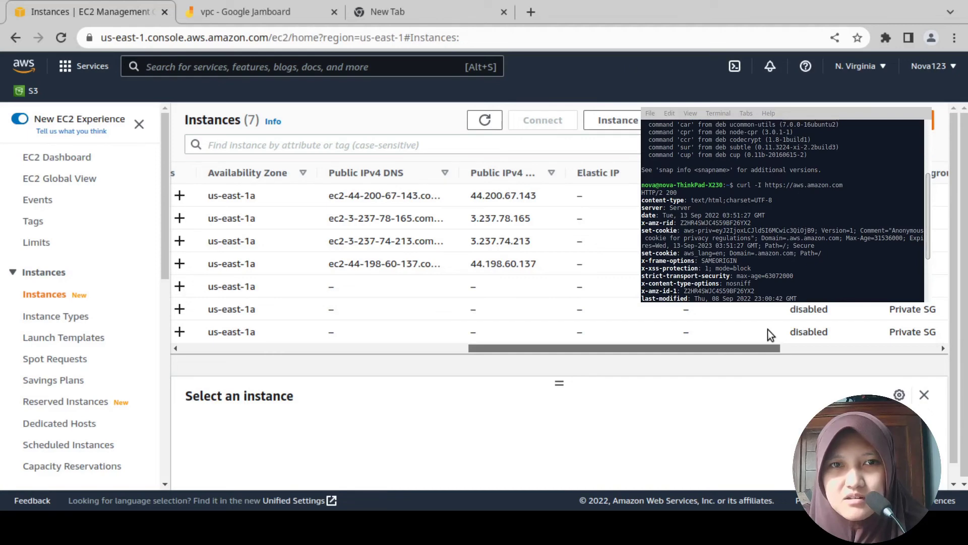
left_click_drag(625, 348, 65, 363)
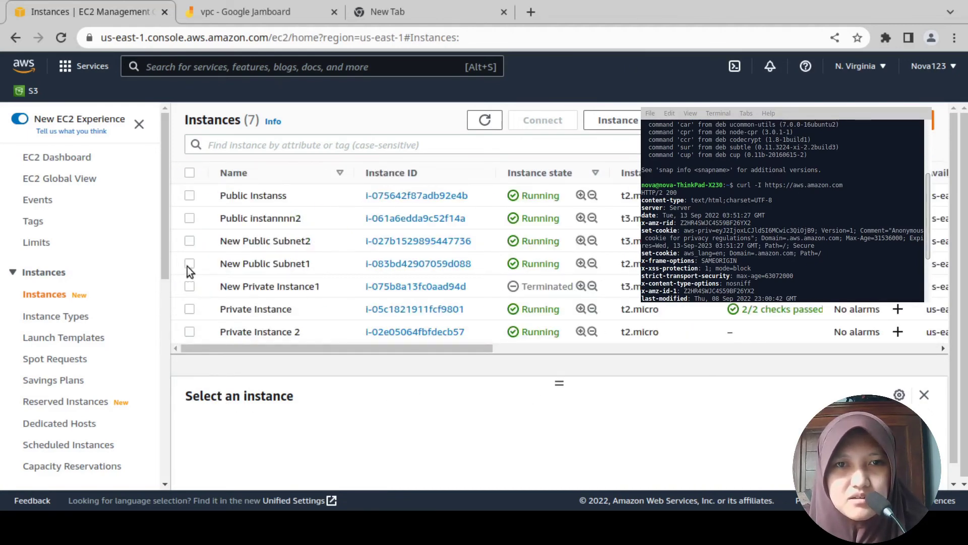
Check the security group of New Public Subnet1, copy its public IPv4 address and load that address in a new browser tab.
left_click_drag(310, 348, 758, 346)
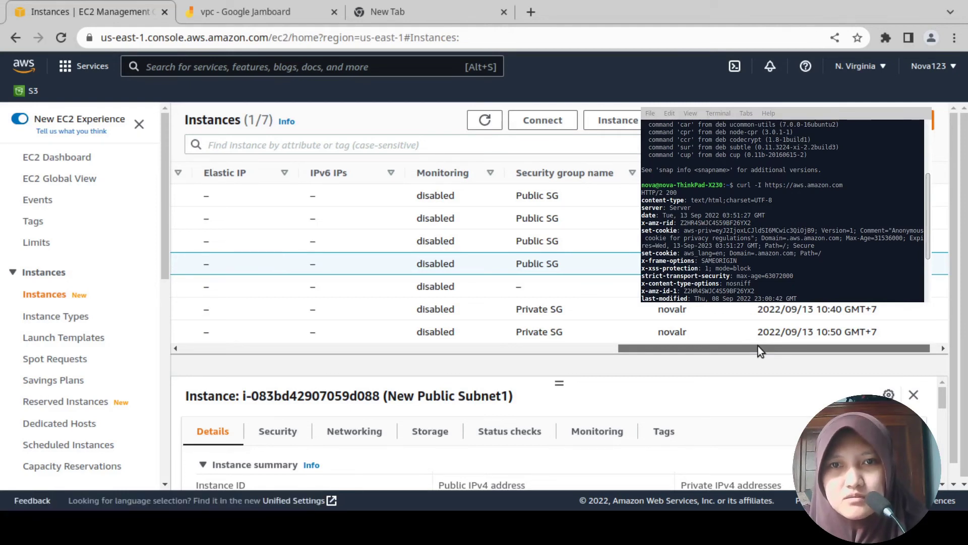
left_click_drag(758, 346, 229, 412)
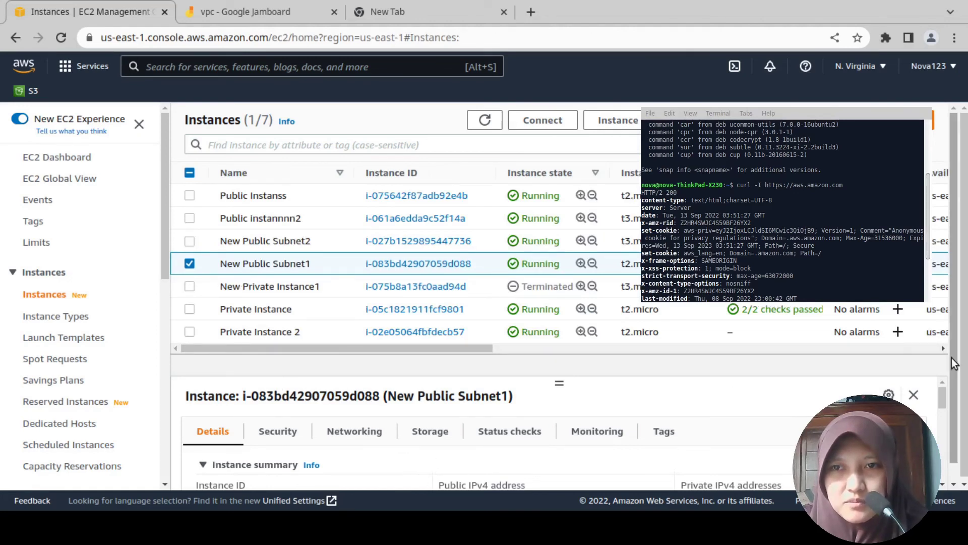
scroll(952, 358, "down", 1)
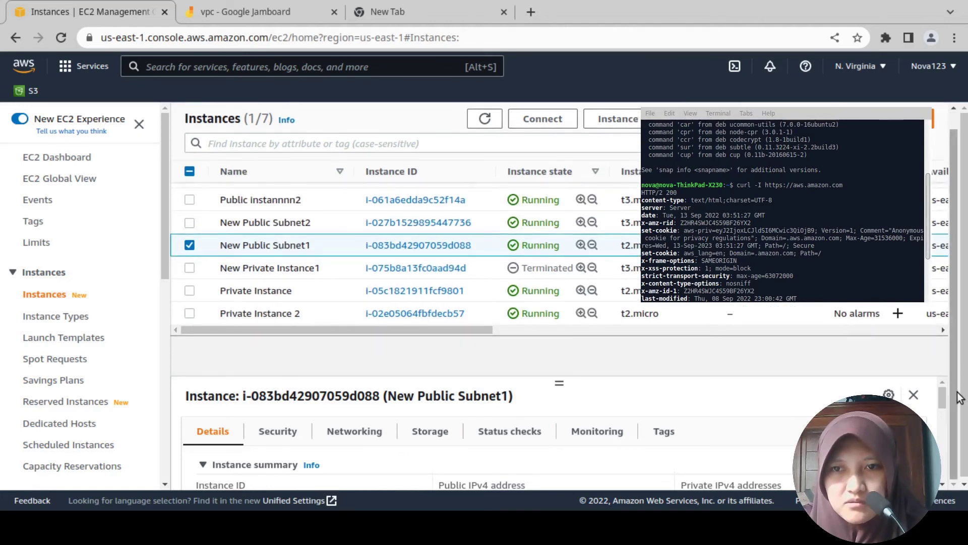
left_click_drag(943, 401, 945, 406)
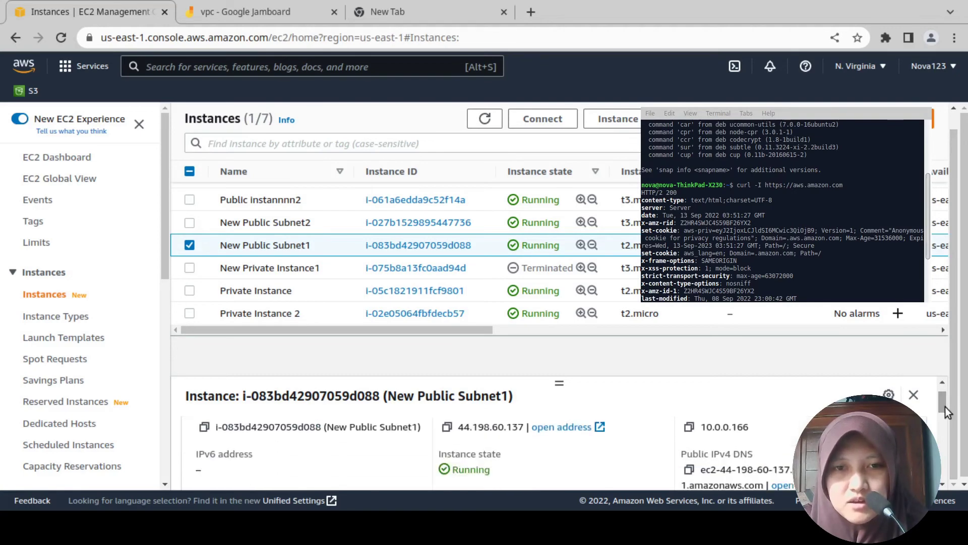
left_click(447, 426)
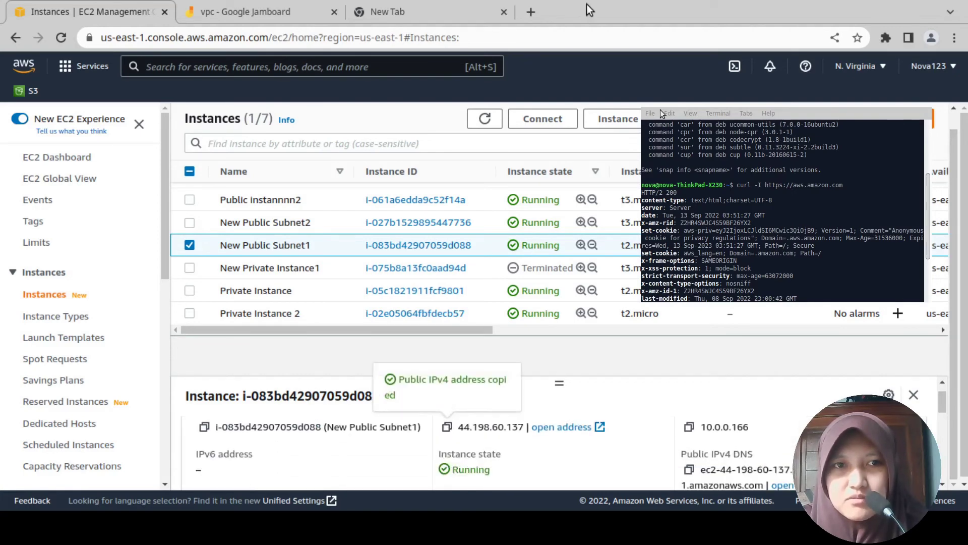
left_click(532, 13)
key("ctrl+v")
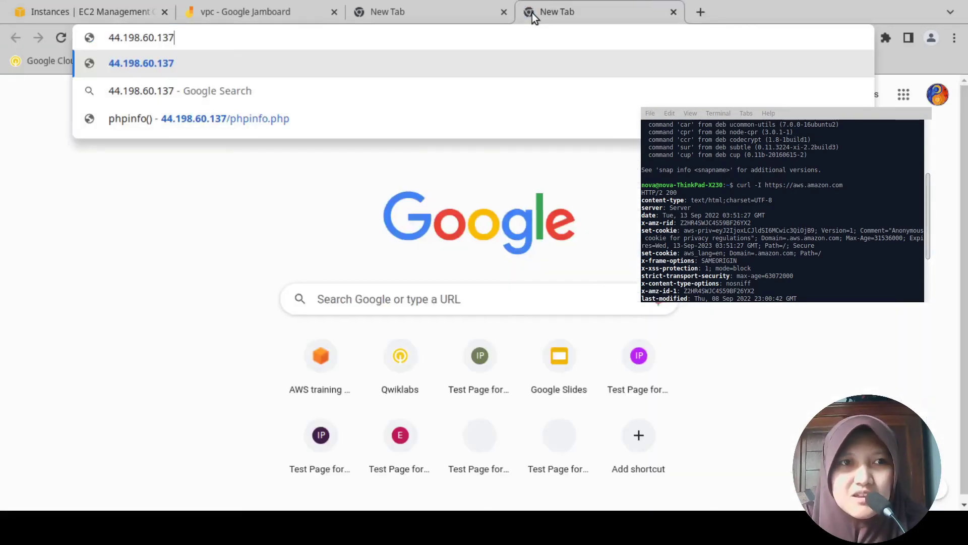
key("Return")
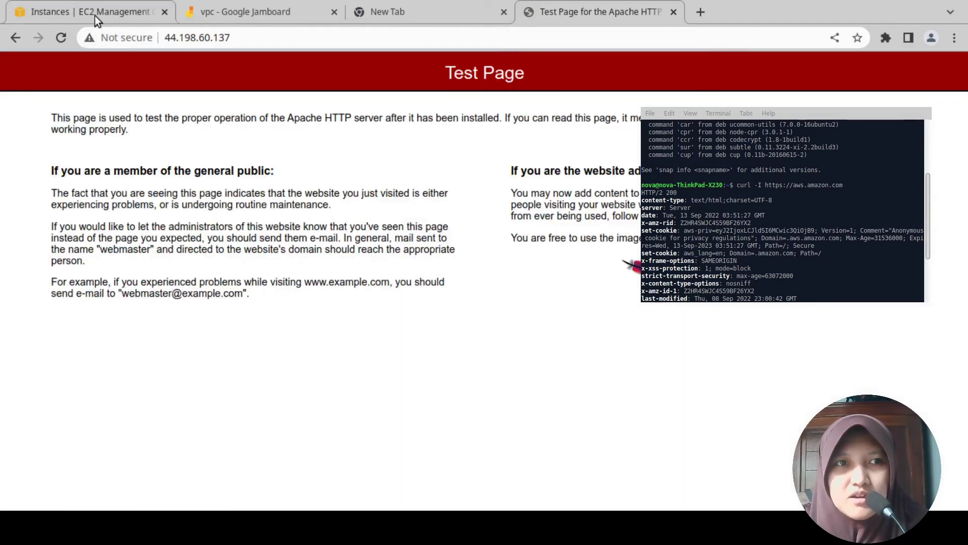
Return to the instances list, select only New Public Subnet2, and load its public IPv4 address in a new browser tab.
left_click(95, 16)
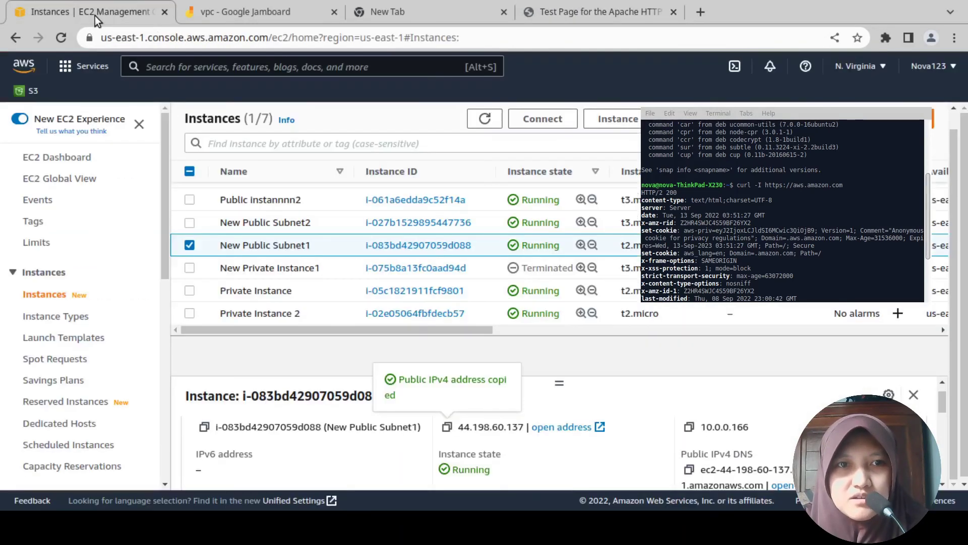
left_click(189, 246)
left_click(189, 223)
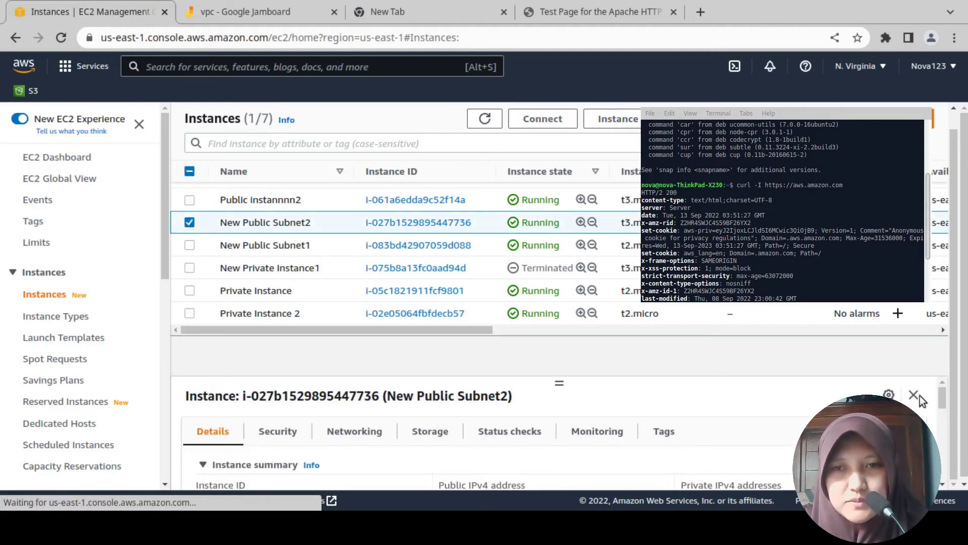
scroll(942, 400, "down", 1)
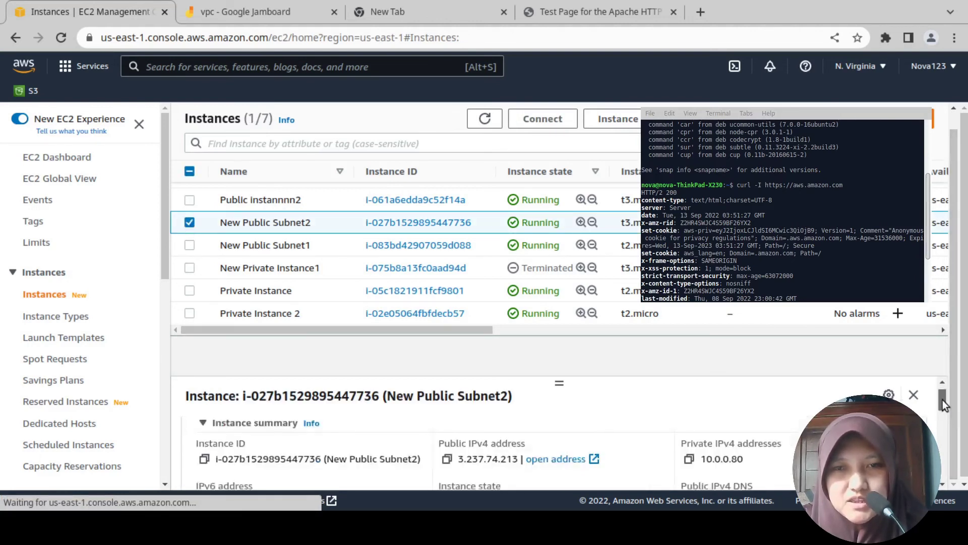
left_click(447, 459)
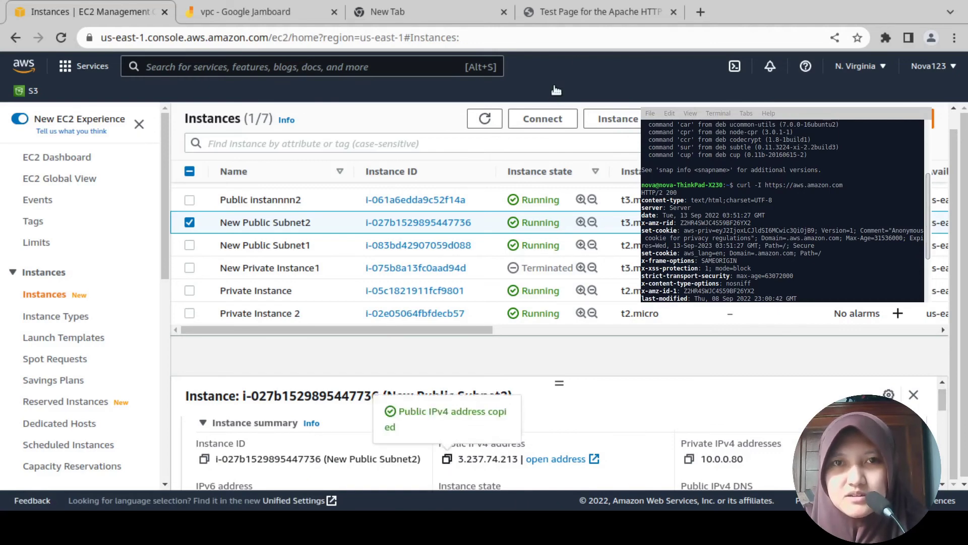
left_click(701, 8)
key("ctrl+v")
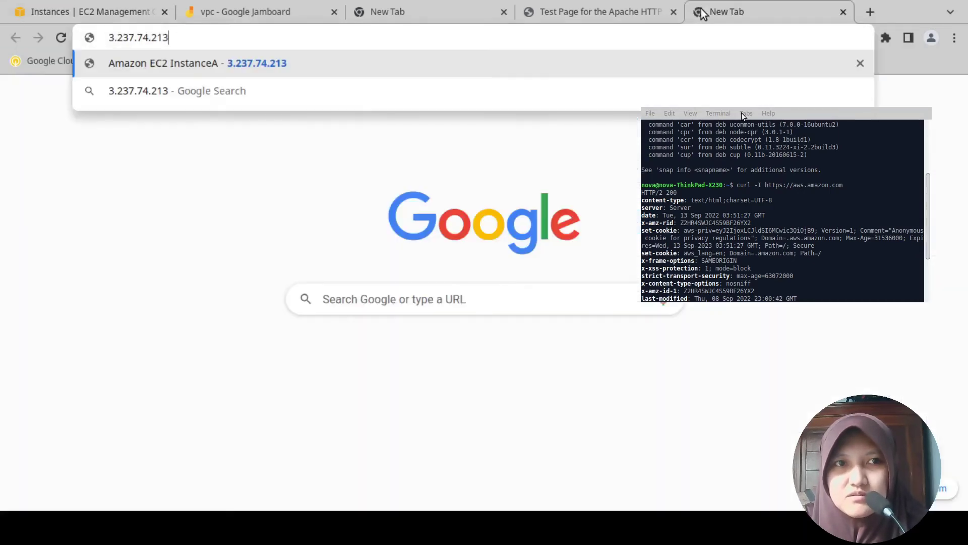
key("Return")
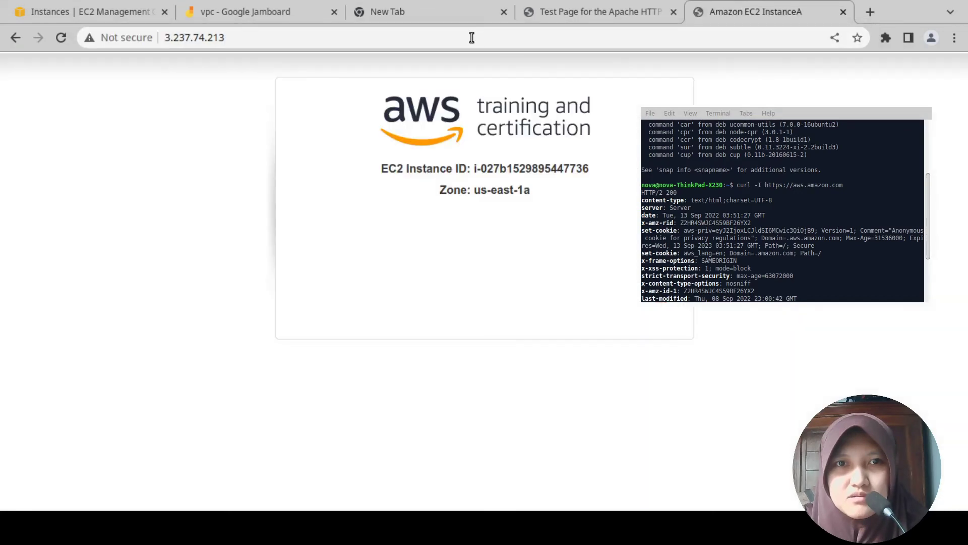
Open the SSH client connection instructions for New Public Subnet2 from the instances list and copy the chmod 400 novalr.pem command.
left_click(119, 11)
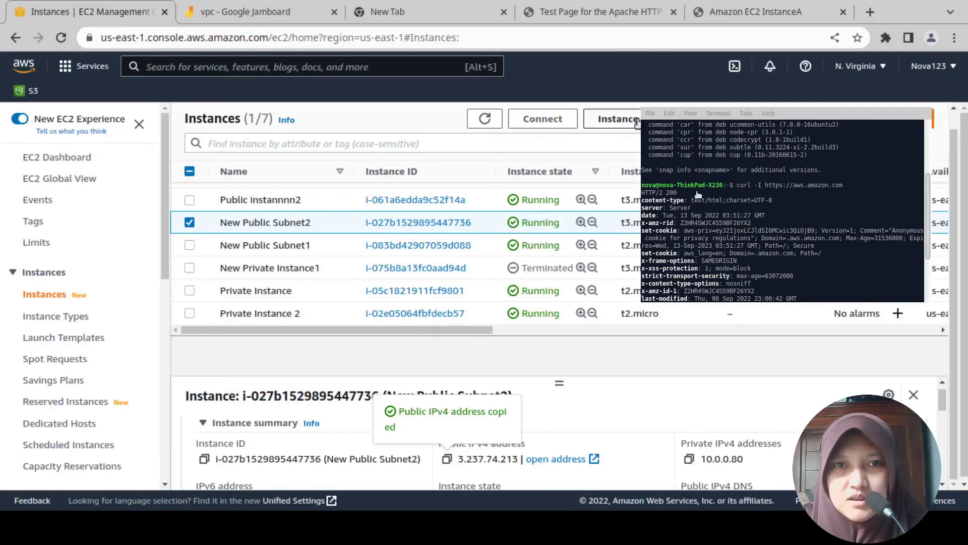
left_click(530, 121)
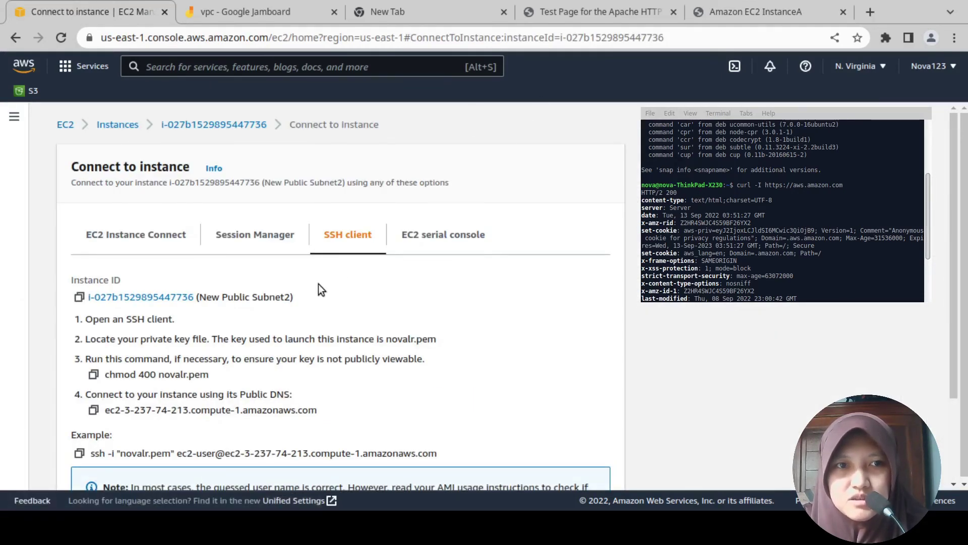
scroll(931, 290, "down", 1)
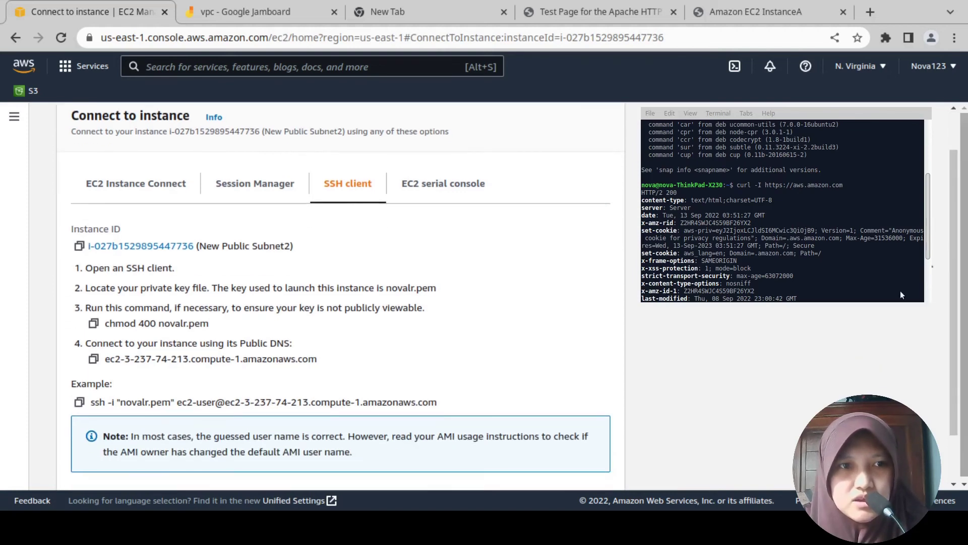
left_click(94, 323)
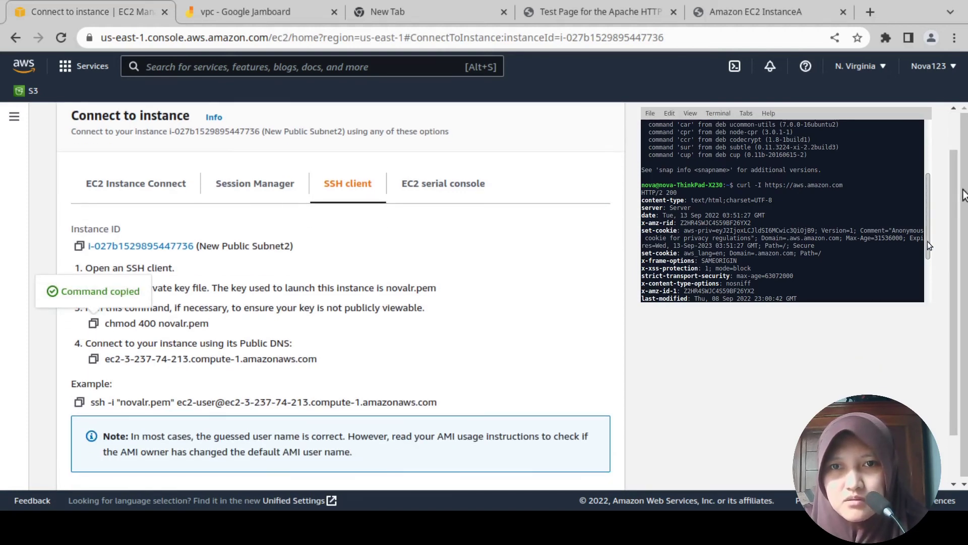
Change the terminal's working directory to Downloads with cd Downloads.
left_click_drag(928, 241, 966, 304)
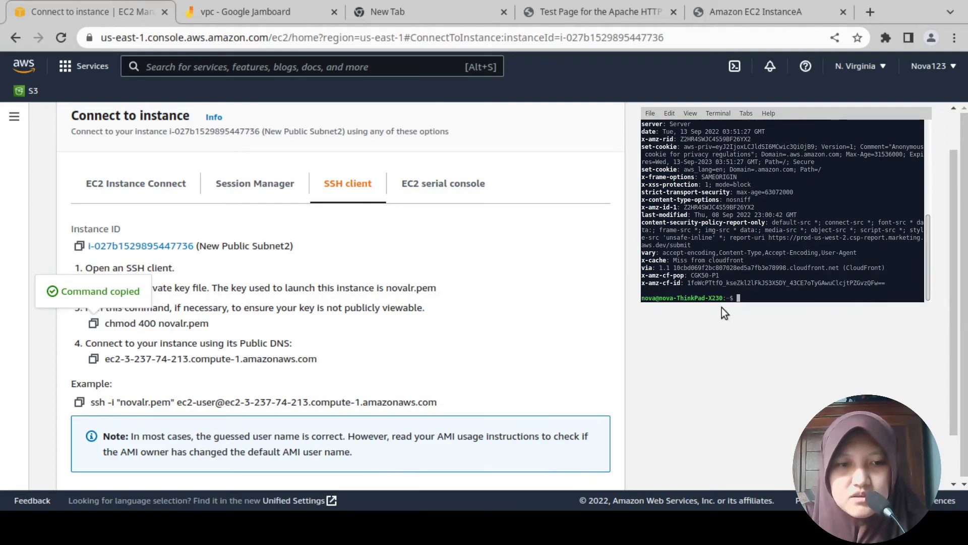
type("cd Doe")
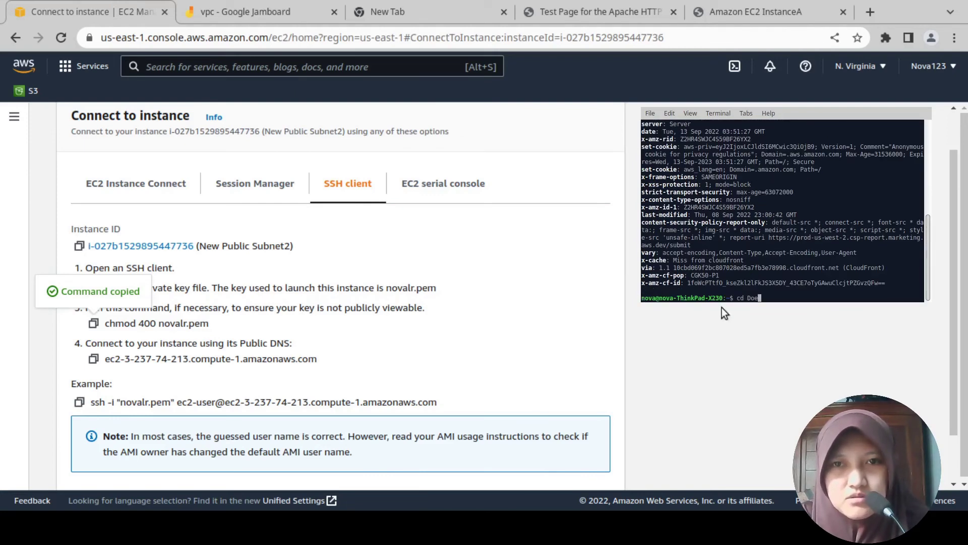
key("BackSpace")
type("wnloads")
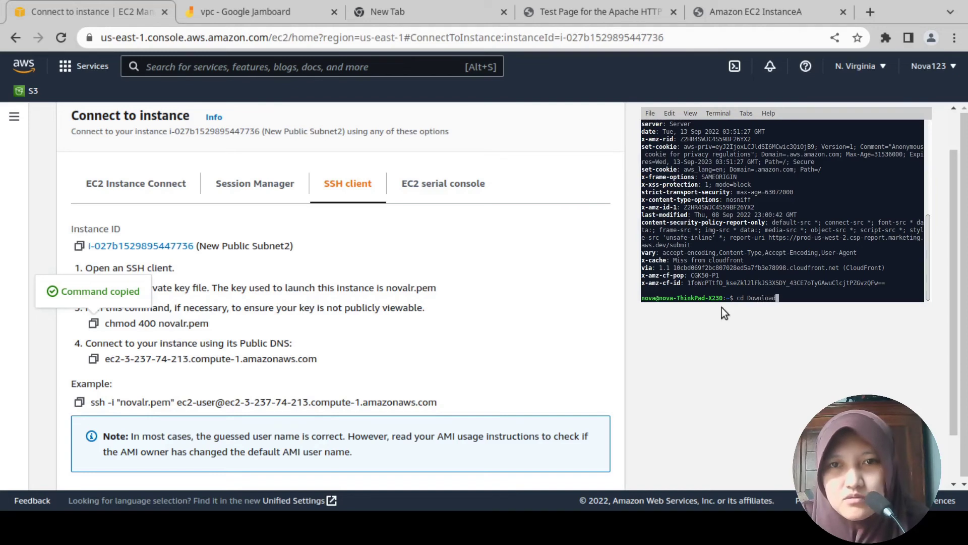
key("Return")
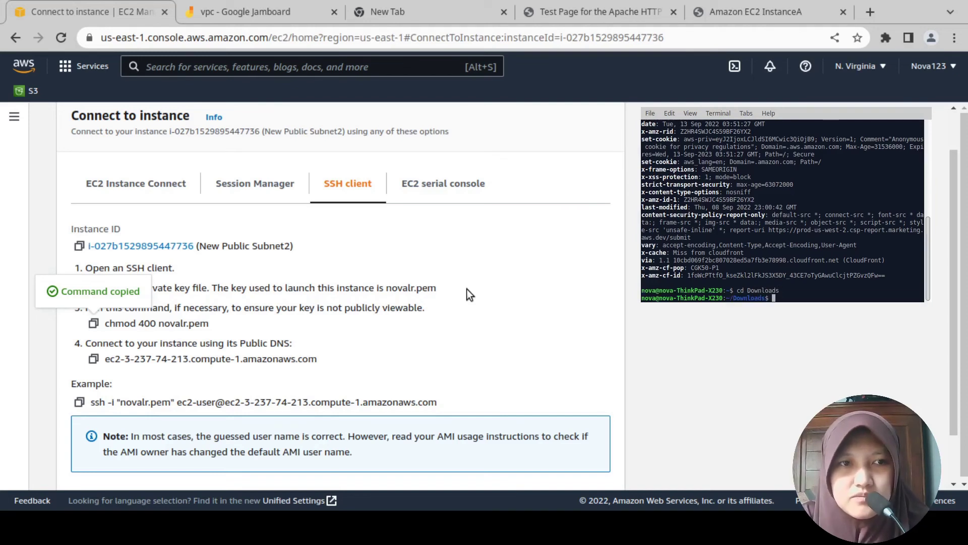
Copy the key permission command from the connection instructions and run chmod 400 novalr.pem in the terminal.
left_click(93, 324)
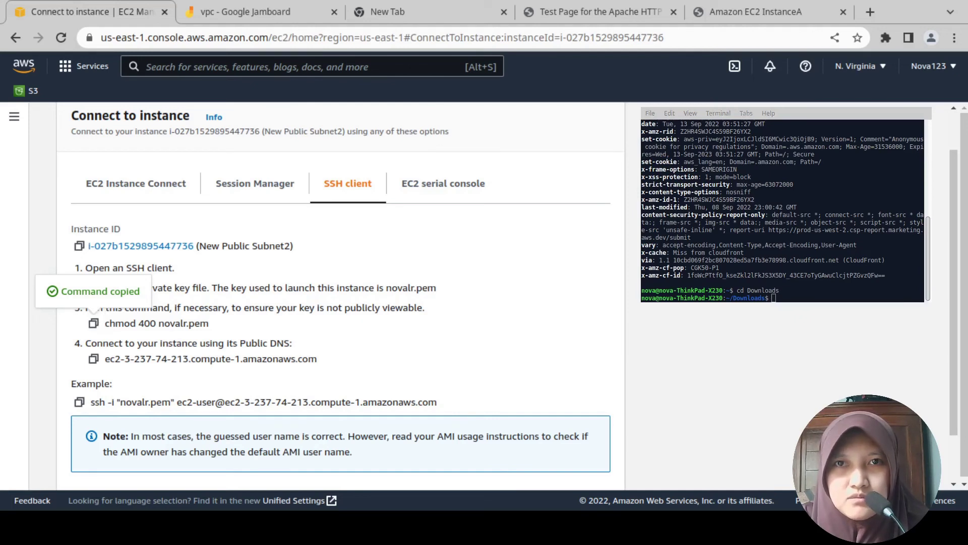
left_click(755, 177)
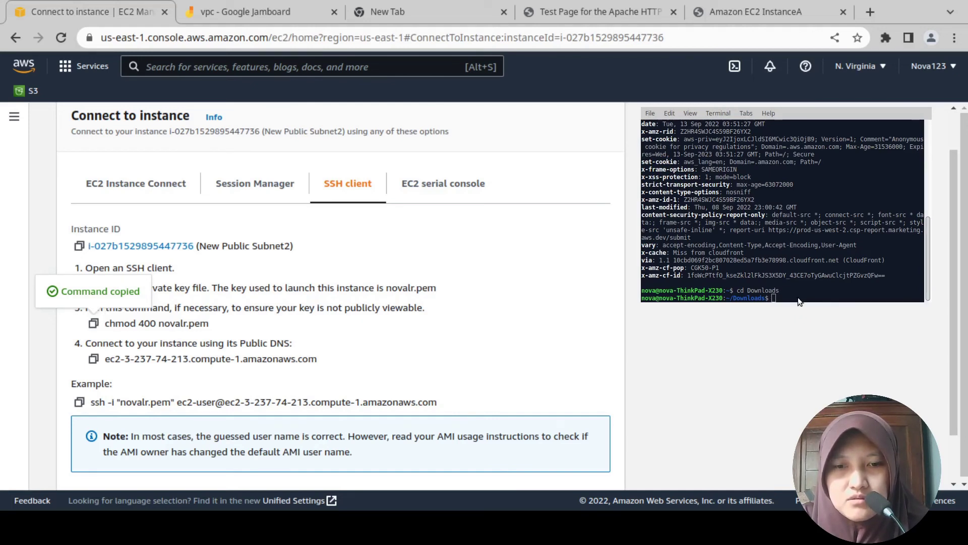
key("ctrl+shift+v")
key("Return")
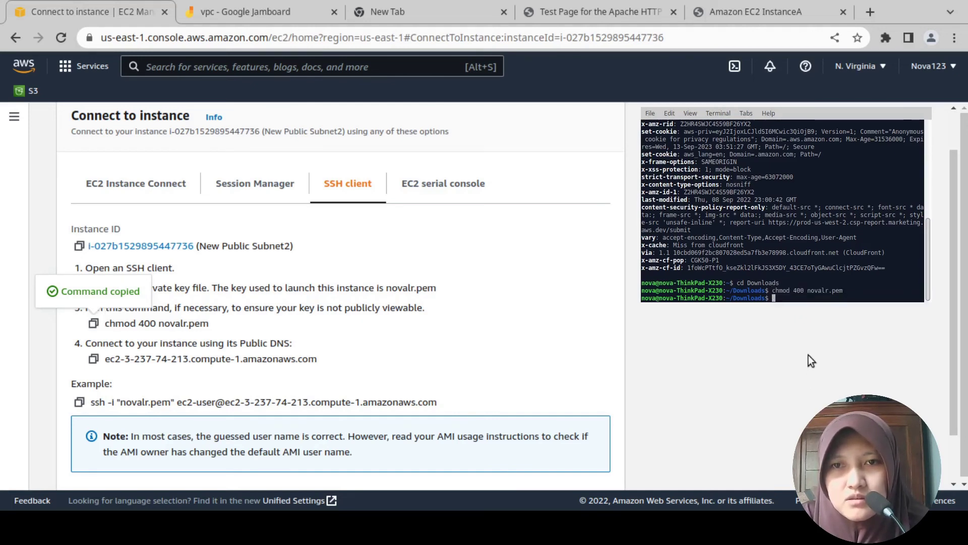
Connect to New Public Subnet2 over SSH as ec2-user using the example command with novalr.pem, answering yes to the host authenticity question.
left_click(79, 402)
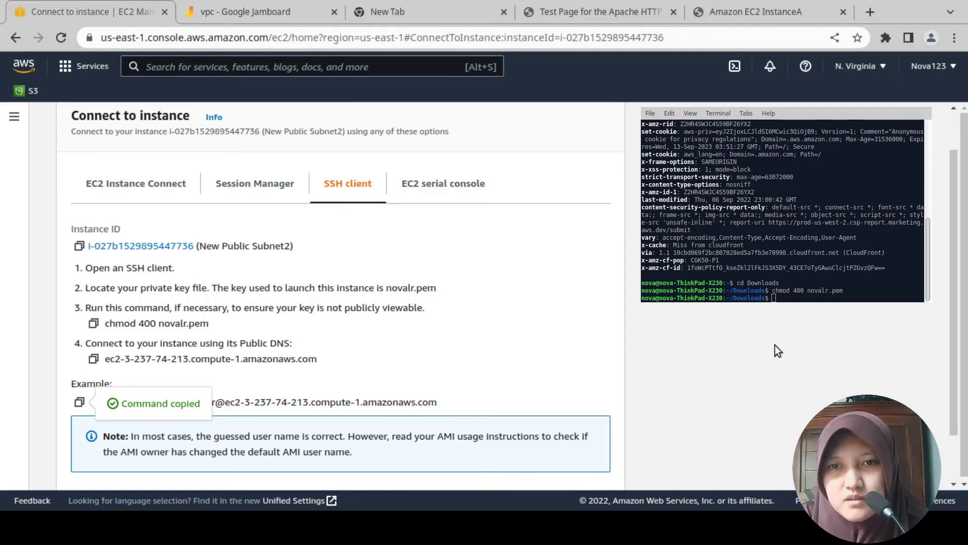
key("ctrl+shift+v")
key("Return")
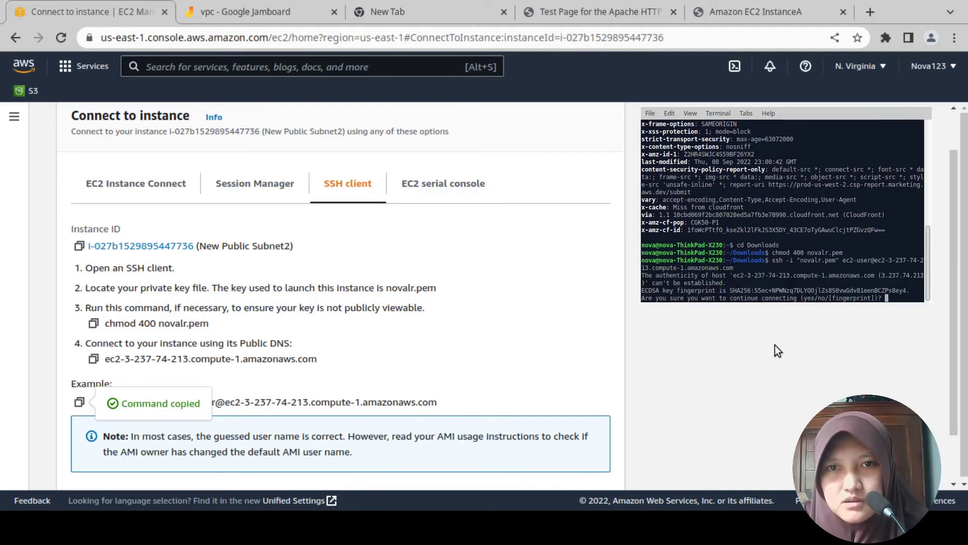
type("yes")
key("Return")
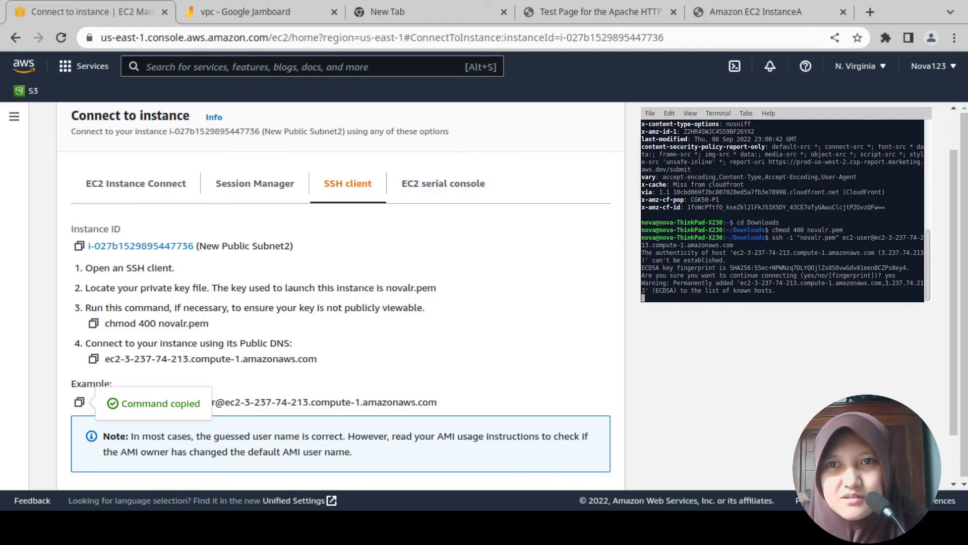
left_click_drag(927, 248, 922, 282)
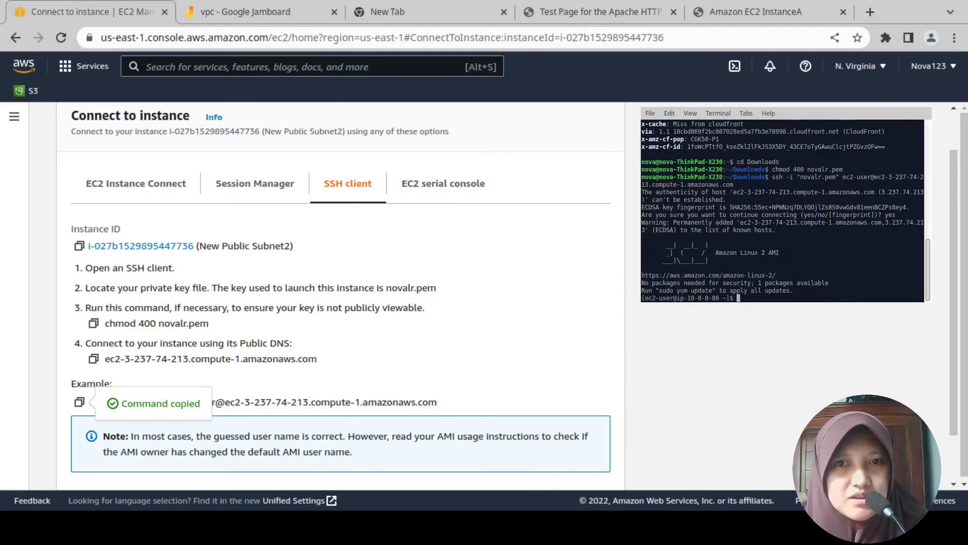
Ping Private Instance from the SSH session, using its private address 10.0.2.161 copied from the unused browser tab's address bar.
key("alt+Tab")
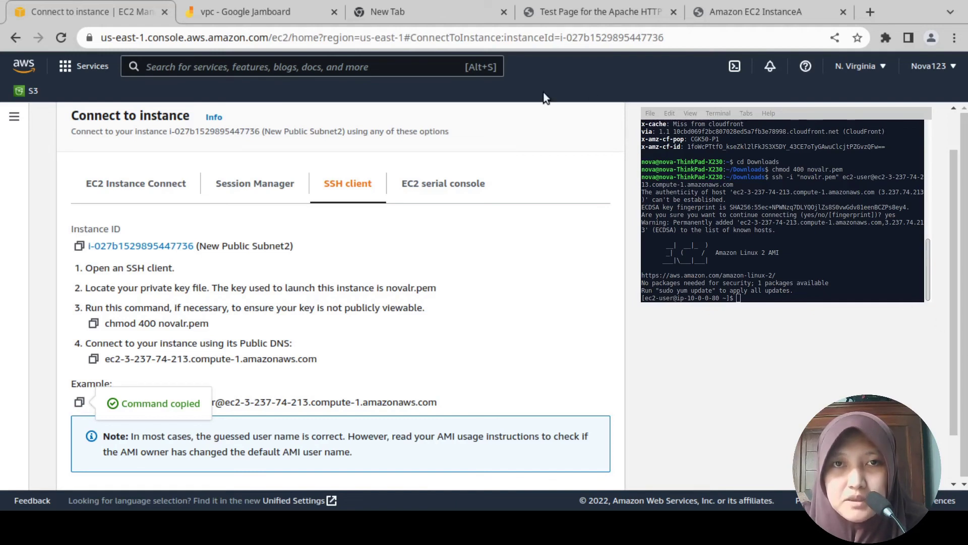
left_click(726, 320)
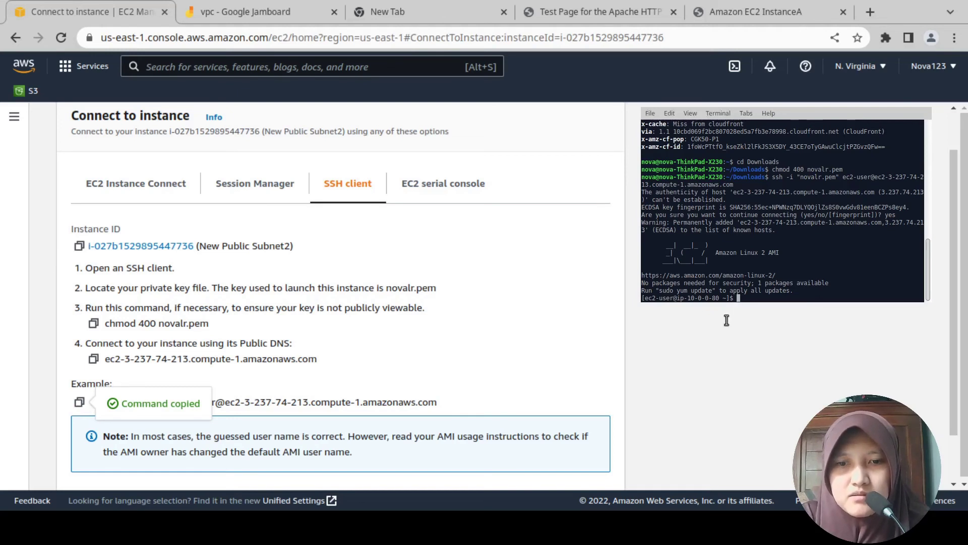
type("ping")
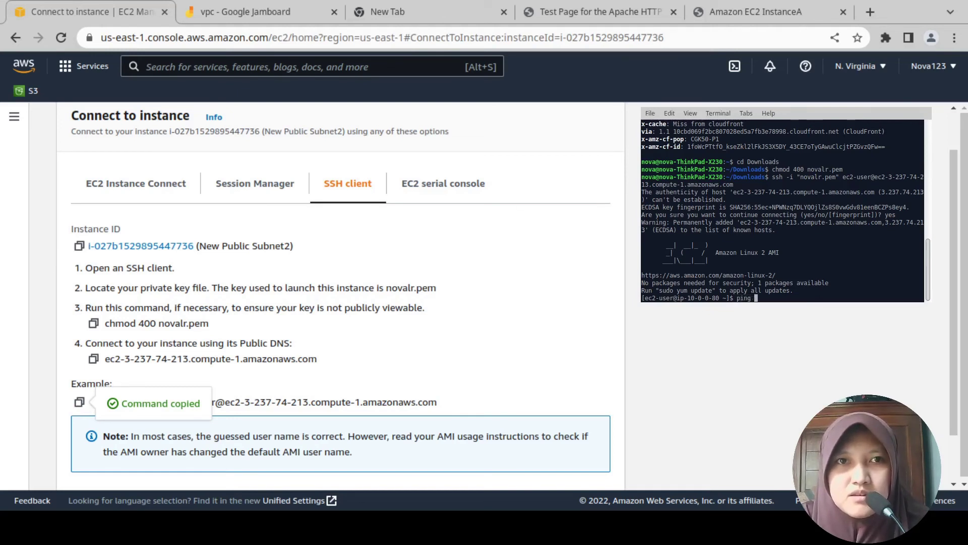
key("alt+Tab")
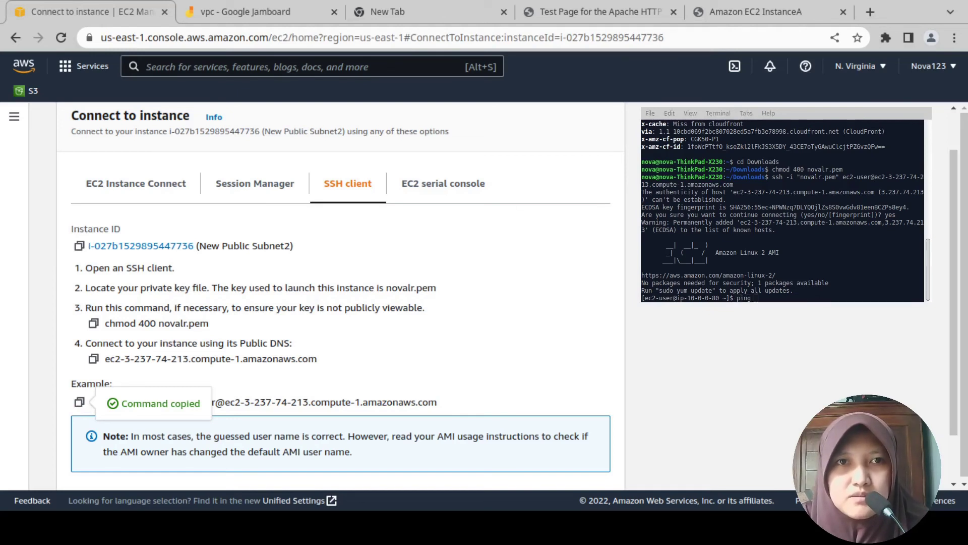
left_click(409, 16)
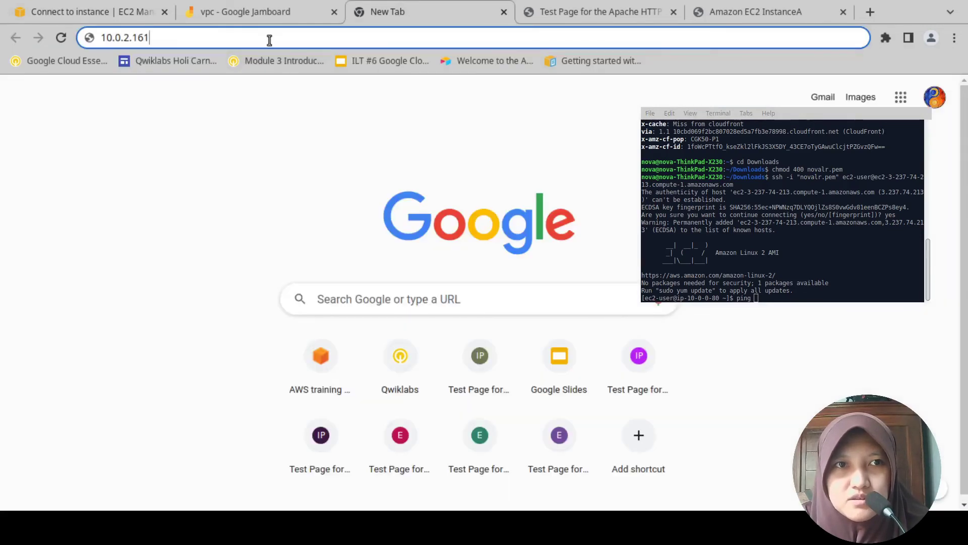
key("ctrl+a")
key("ctrl+c")
left_click(785, 298)
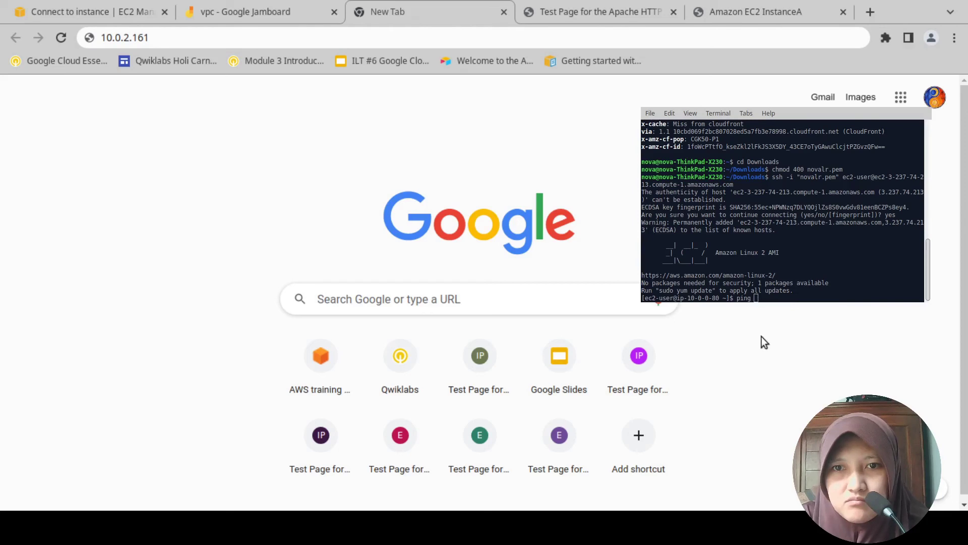
key("ctrl+shift+v")
key("Return")
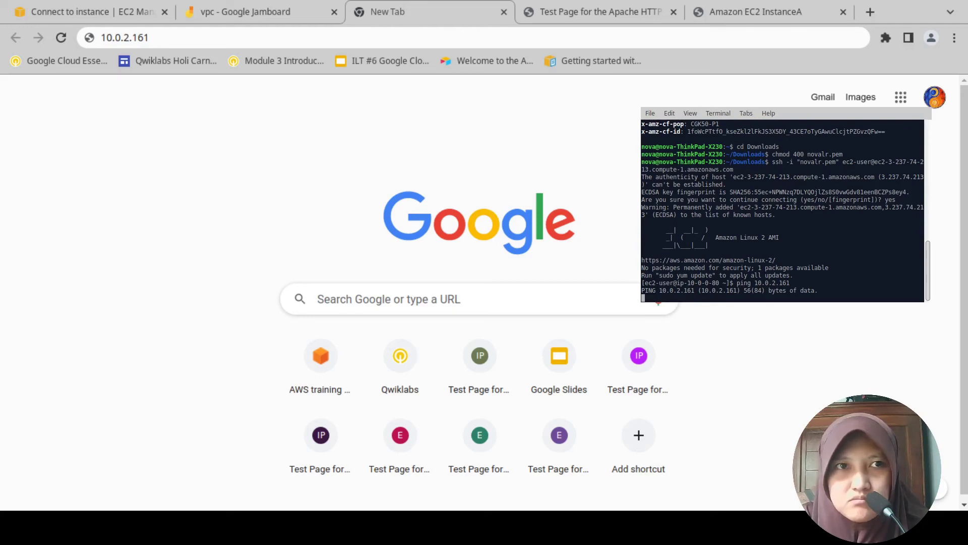
Stop the running ping to Private Instance in the SSH session and examine the packet loss in its statistics.
left_click(542, 158)
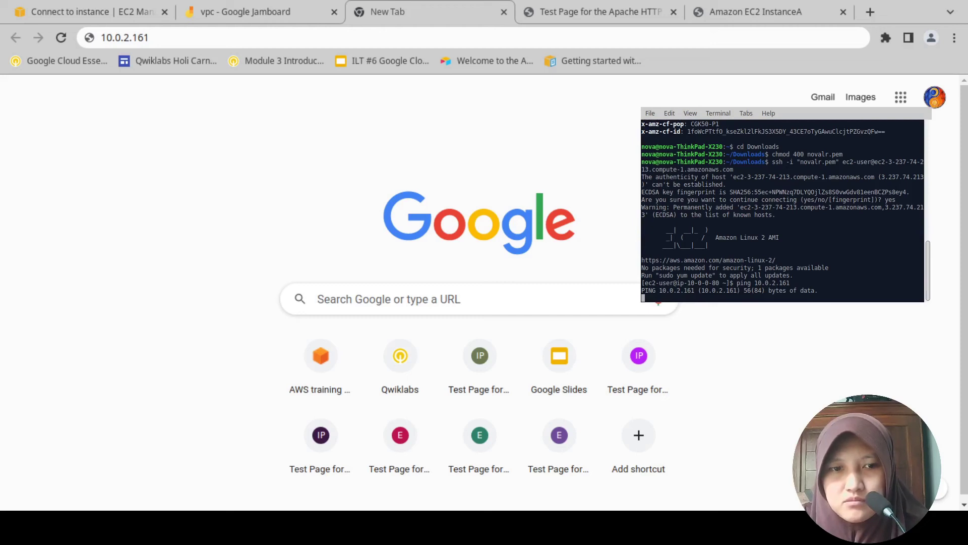
key("Up")
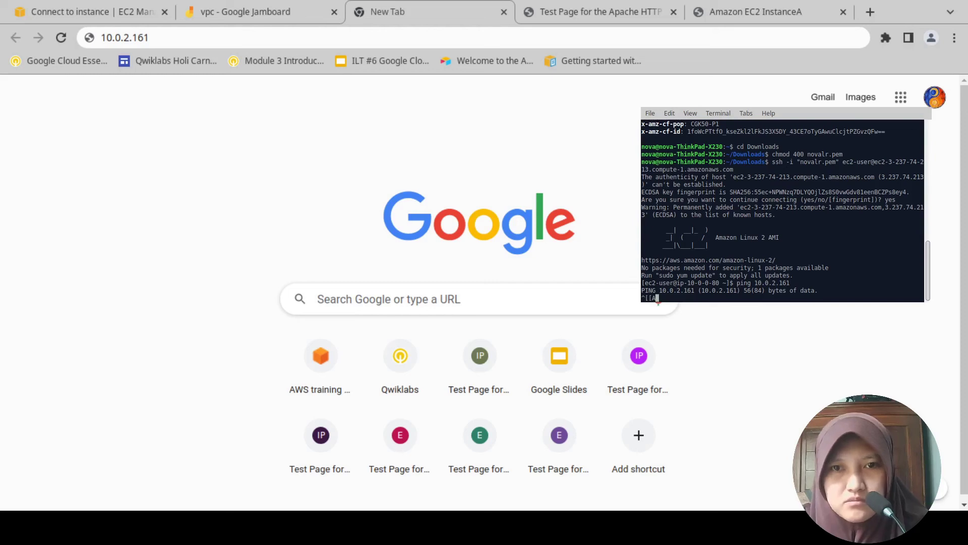
key("ctrl+c")
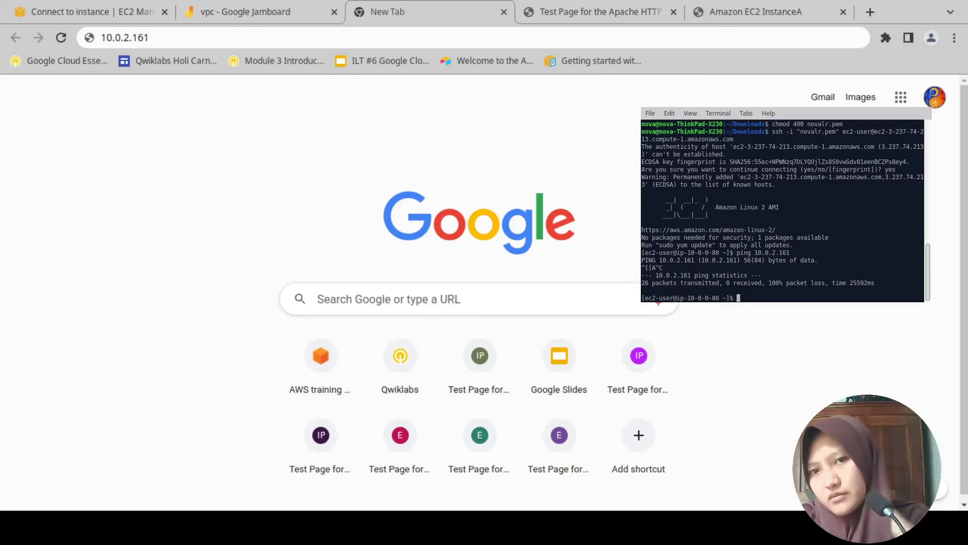
left_click_drag(769, 283, 825, 283)
double_click(824, 283)
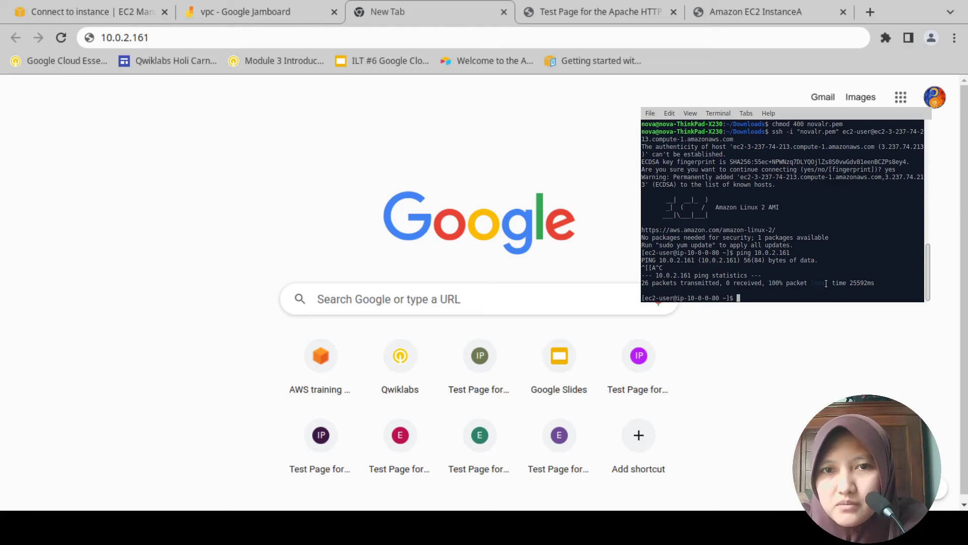
Switch to the EC2 console and add a Custom ICMP - IPv4 rule to Private SG's inbound rules.
key("alt+Tab")
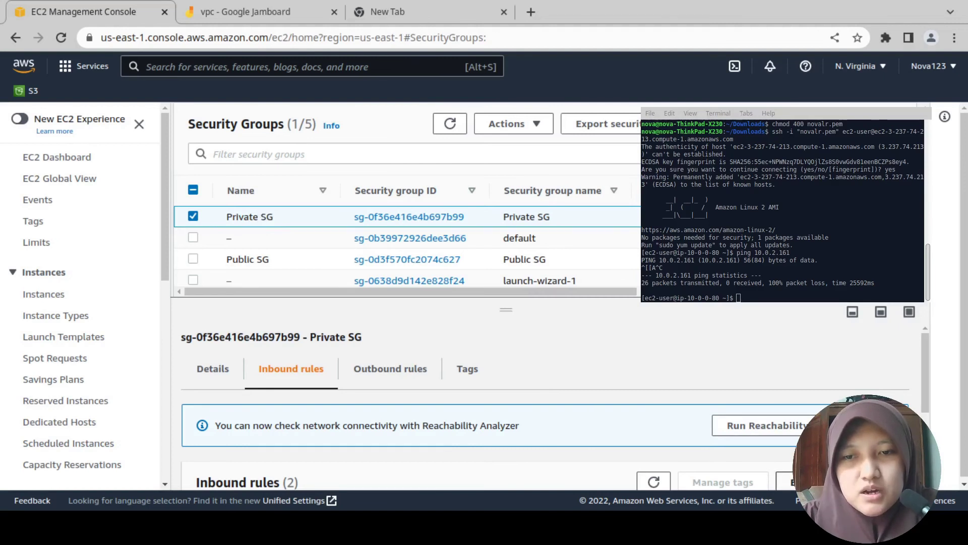
left_click(802, 483)
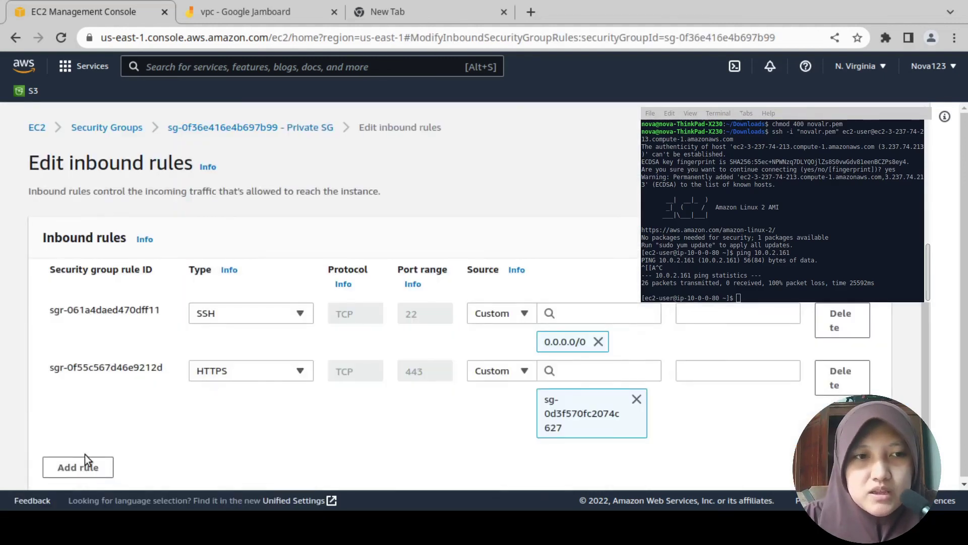
left_click(67, 465)
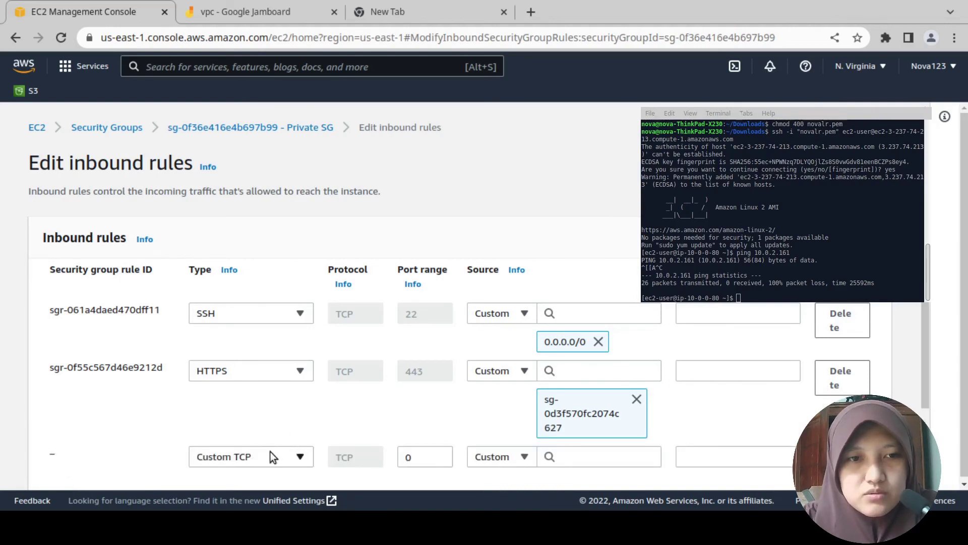
left_click(268, 451)
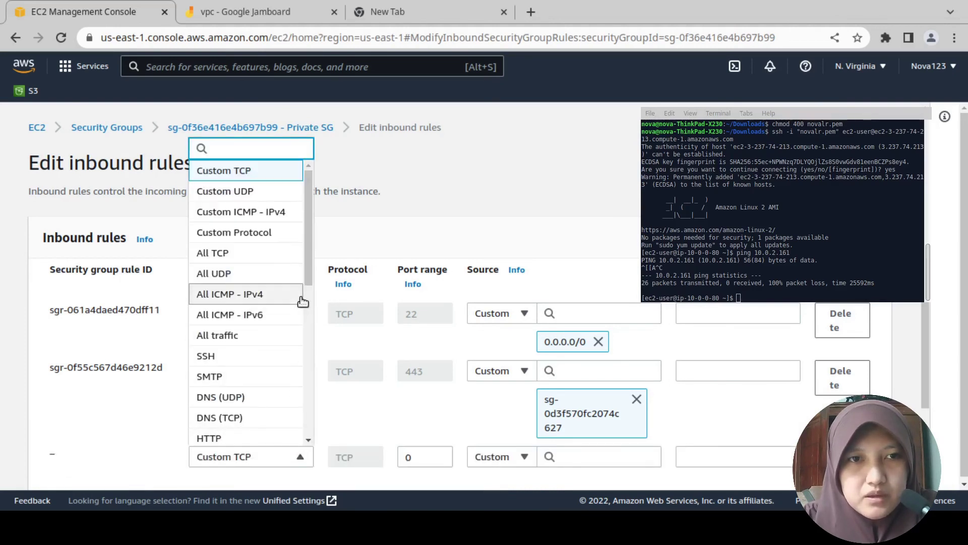
left_click(279, 213)
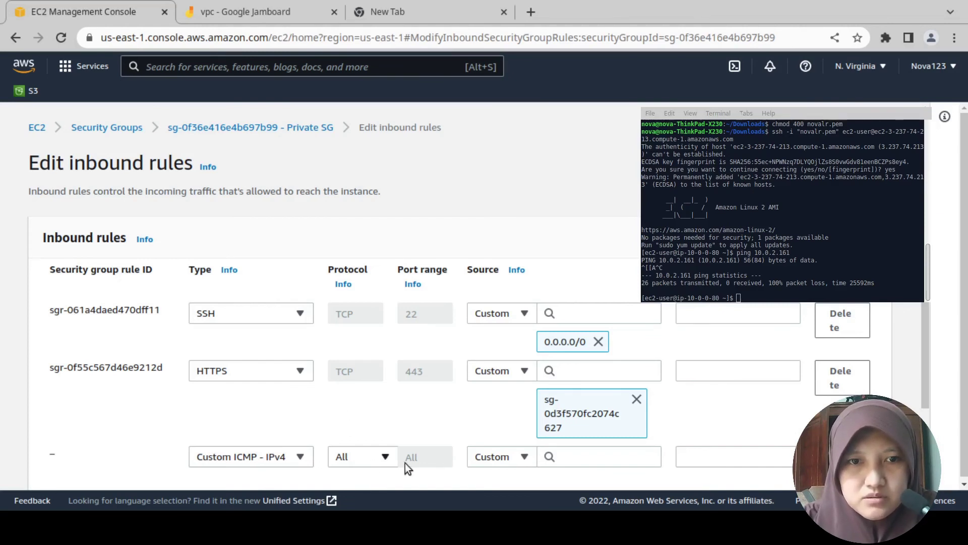
Set the new ICMP rule's source to the Public SG security group, keep its protocol at All, and save the inbound rules.
left_click(521, 461)
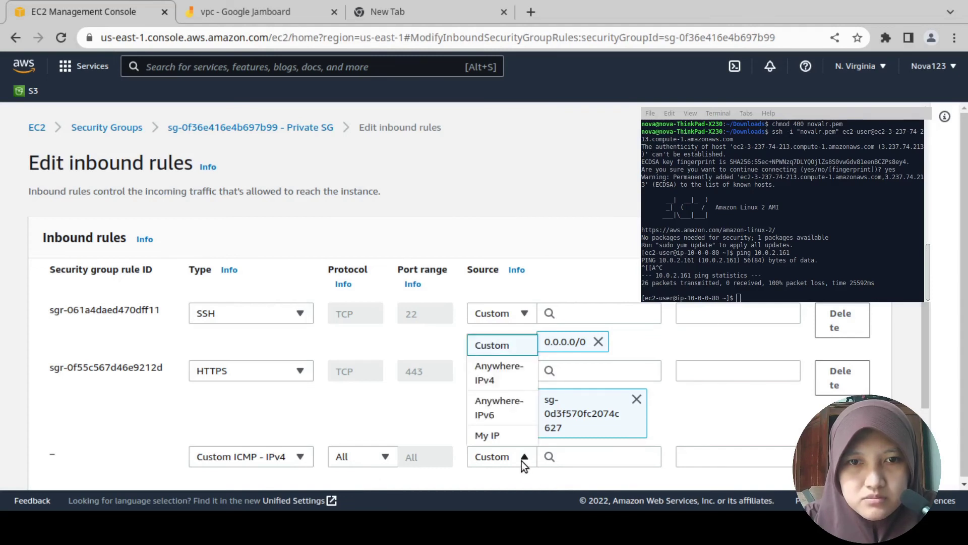
left_click(560, 457)
type("sg")
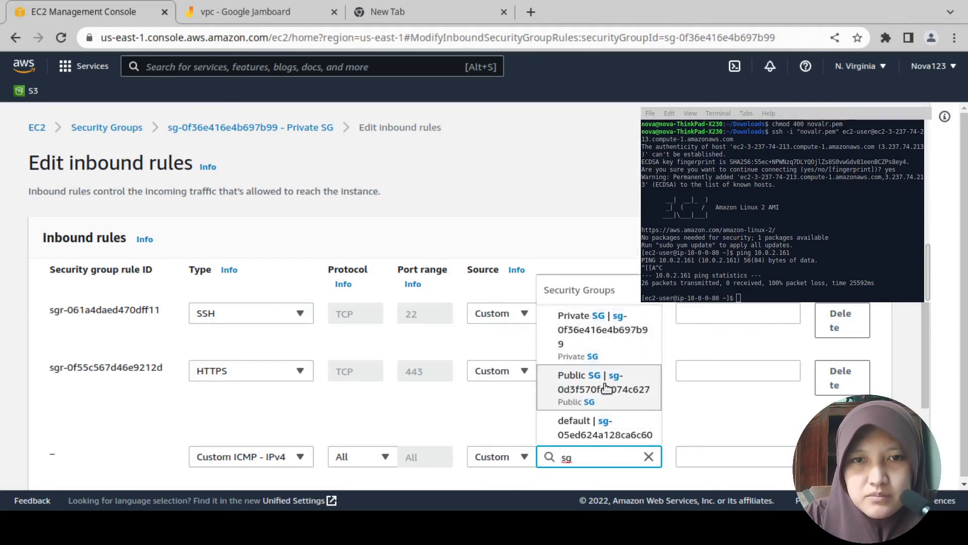
left_click(606, 387)
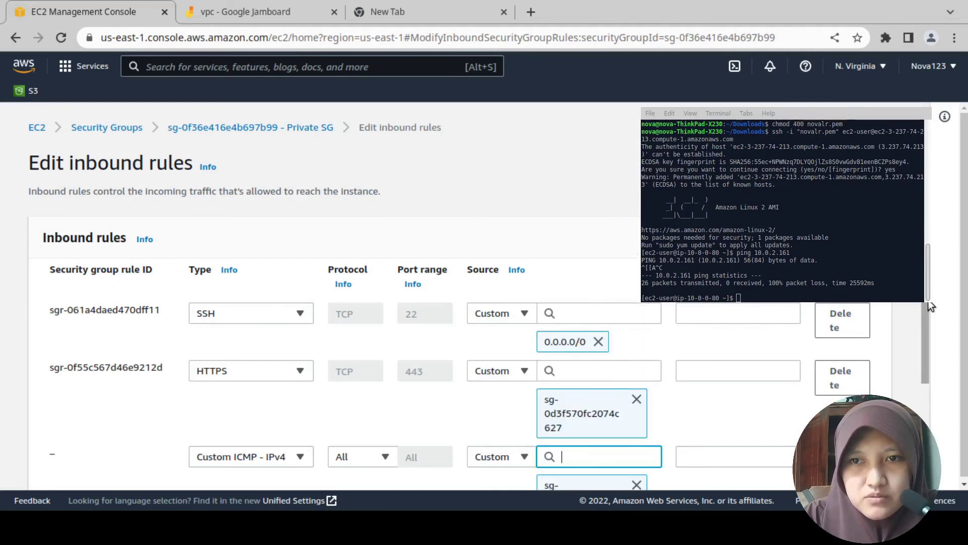
scroll(930, 383, "down", 2)
scroll(930, 383, "down", 1)
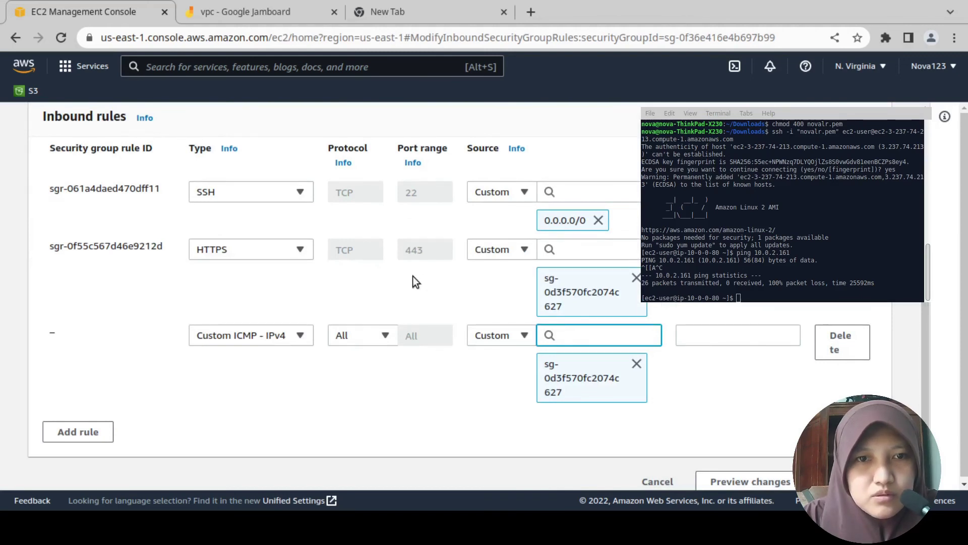
left_click(376, 337)
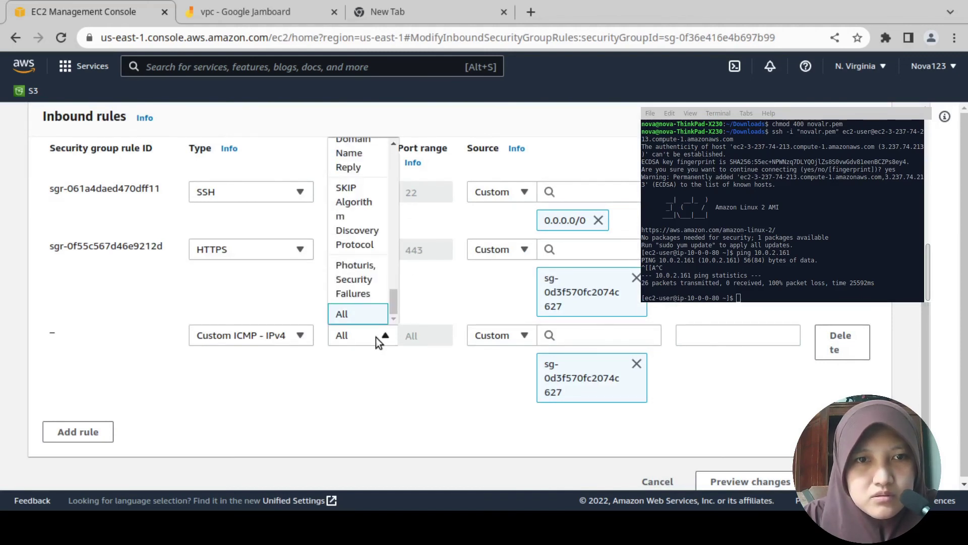
left_click(376, 337)
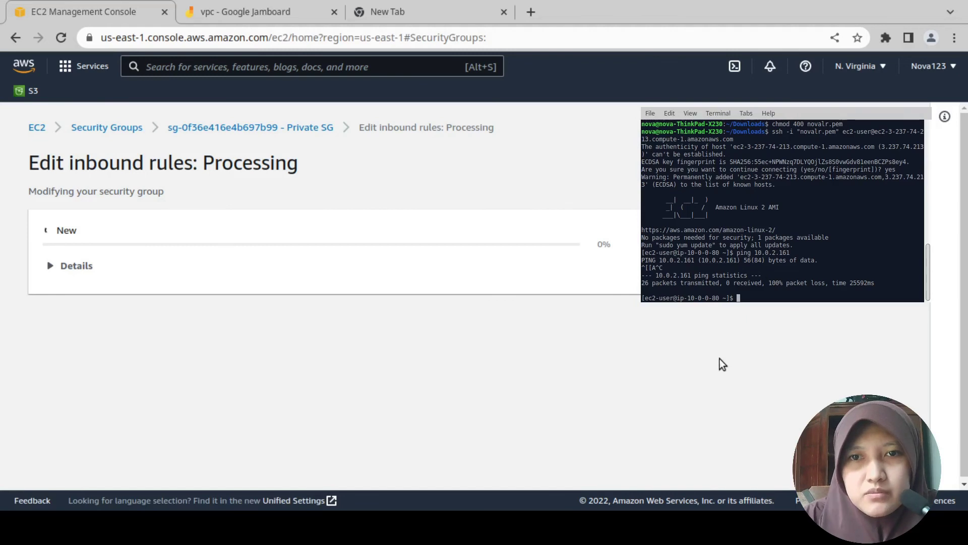
Ping 10.0.2.161 again from the SSH session, and stop the ping after about 20 packets.
key("Up")
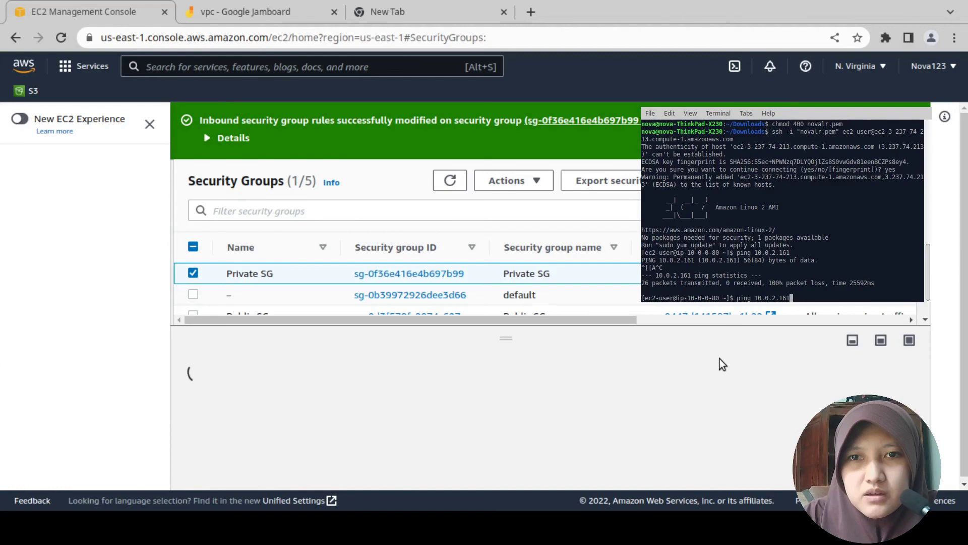
key("Return")
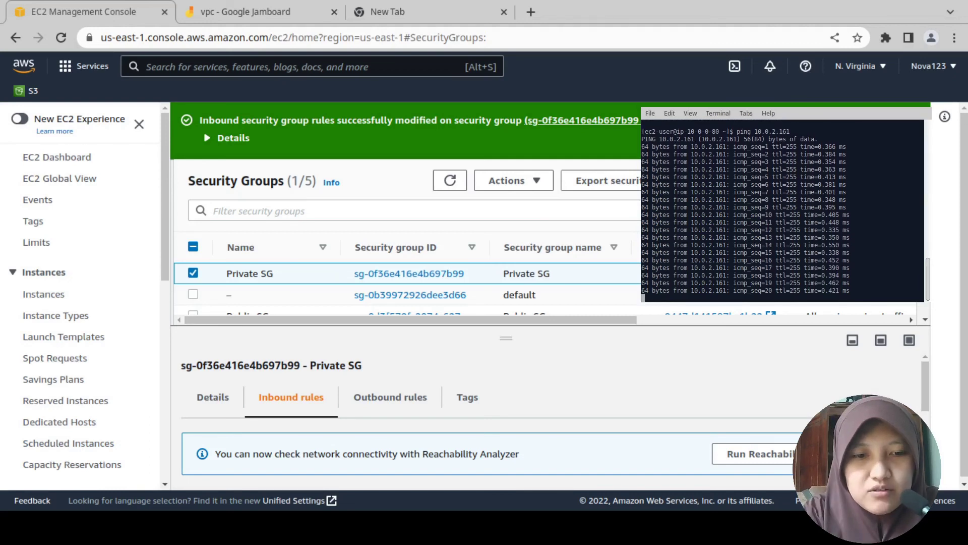
key("ctrl+c")
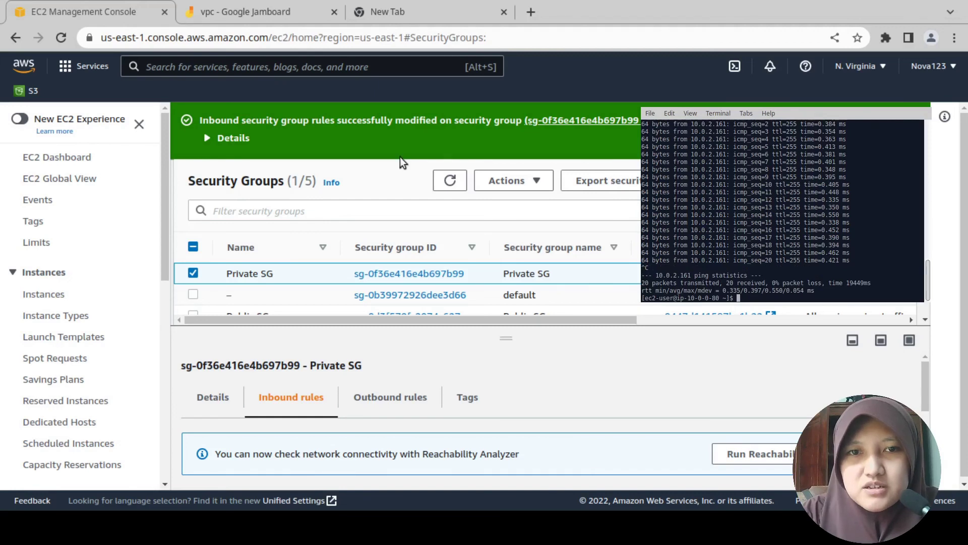
key("alt+Tab")
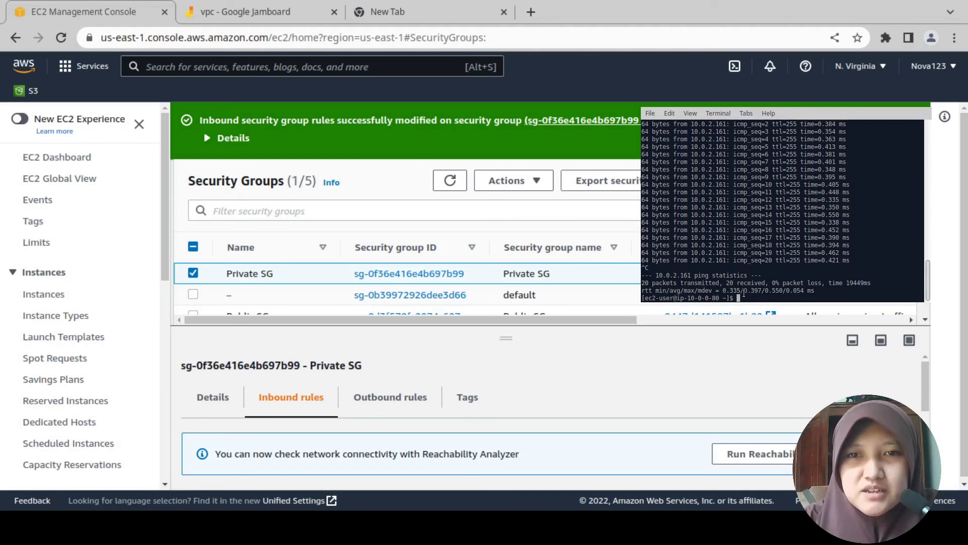
key("Up")
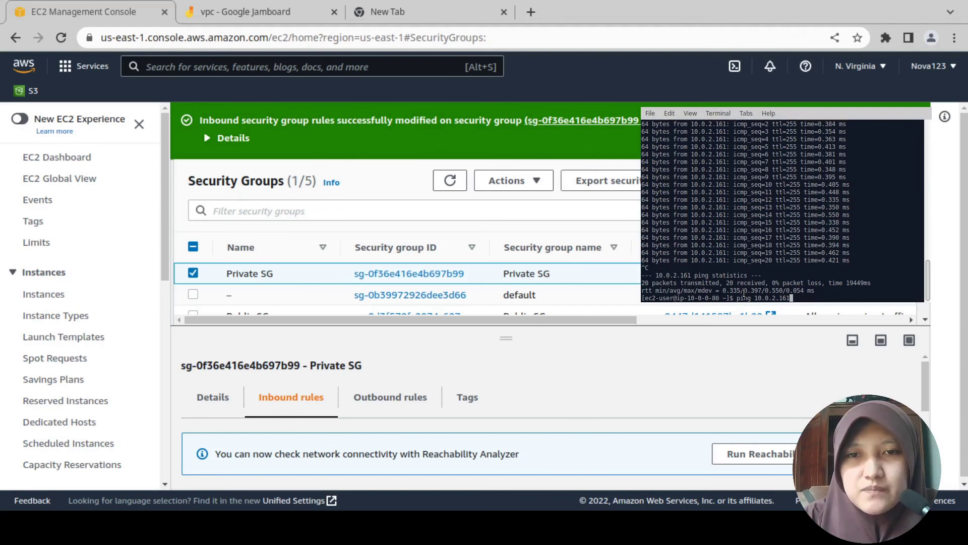
key("BackSpace")
key("BackSpace")
key("BackSpace")
key("BackSpace")
key("BackSpace")
key("BackSpace")
key("BackSpace")
key("BackSpace")
key("BackSpace")
key("BackSpace")
key("BackSpace")
key("BackSpace")
key("BackSpace")
key("BackSpace")
key("BackSpace")
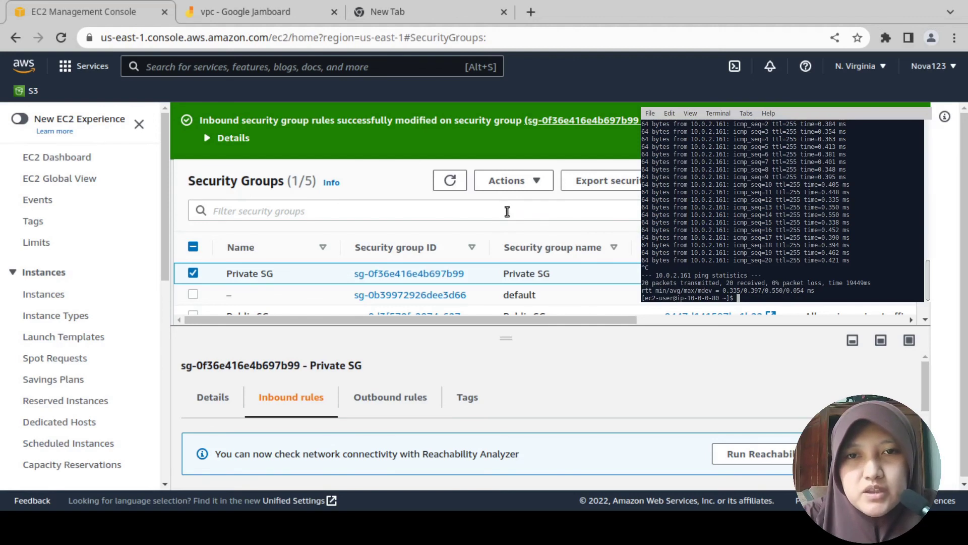
left_click(484, 124)
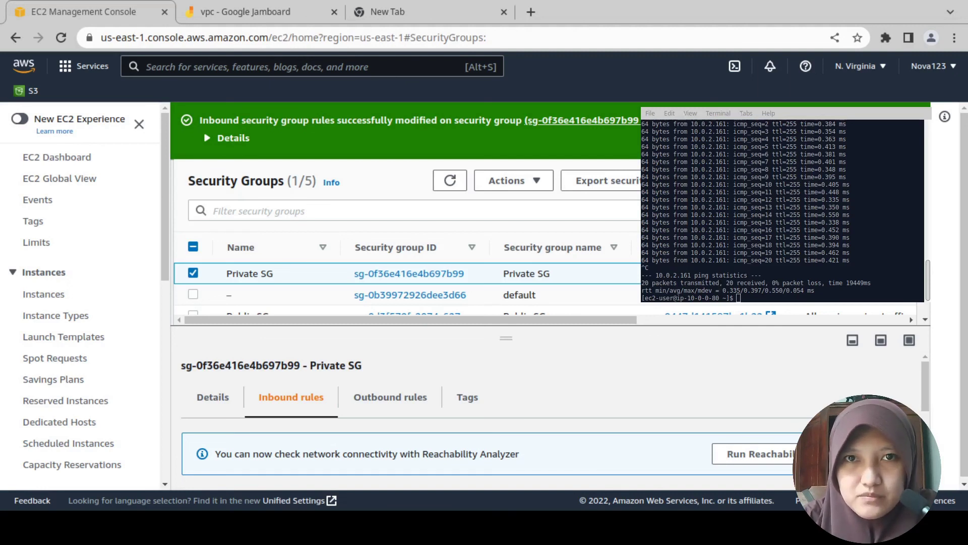
left_click(740, 297)
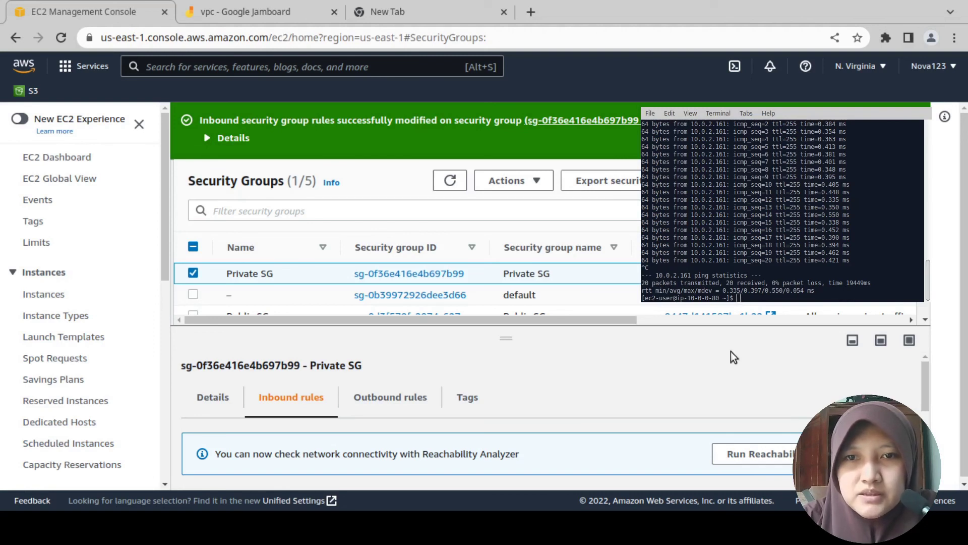
key("ctrl+shift+v")
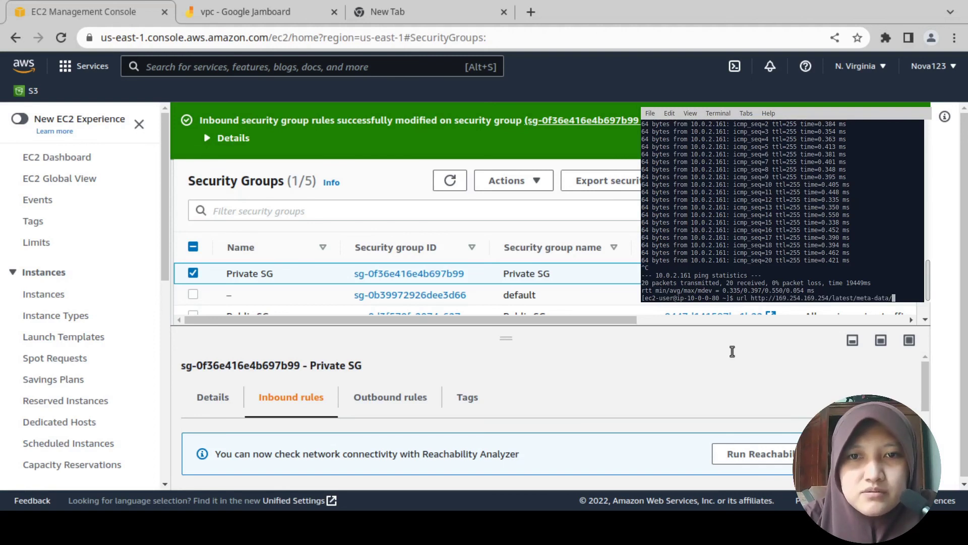
key("Left")
key("Left")
key("Left")
key("Left")
key("Left")
key("Left")
key("Left")
key("Left")
key("Left")
key("Left")
key("Left")
key("Left")
key("Left")
key("Left")
key("Left")
key("Left")
key("Left")
key("Left")
key("Left")
key("Left")
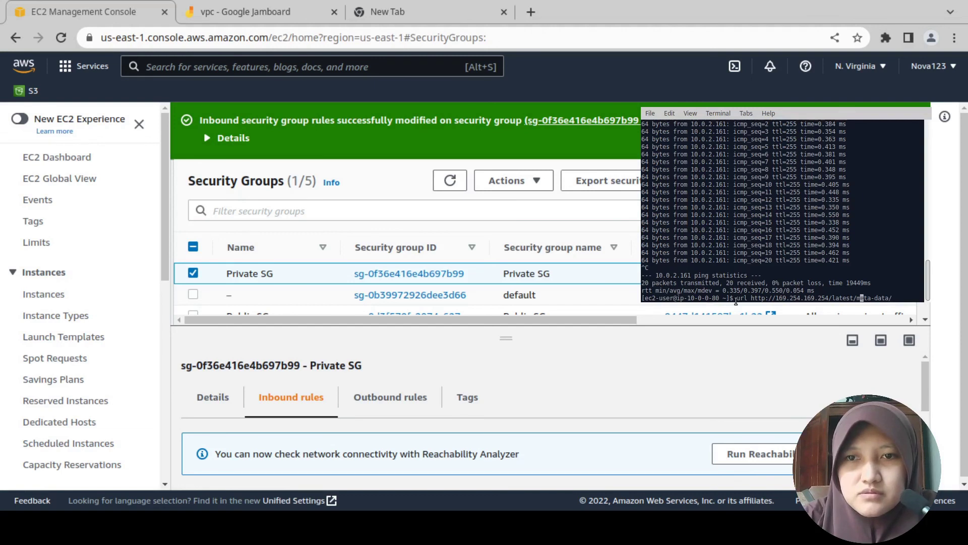
key("Left")
key("Left")
key("Left")
key("Left")
key("Left")
key("Left")
key("Left")
key("Left")
key("Left")
key("Left")
key("Left")
key("Left")
key("Left")
key("Left")
key("Left")
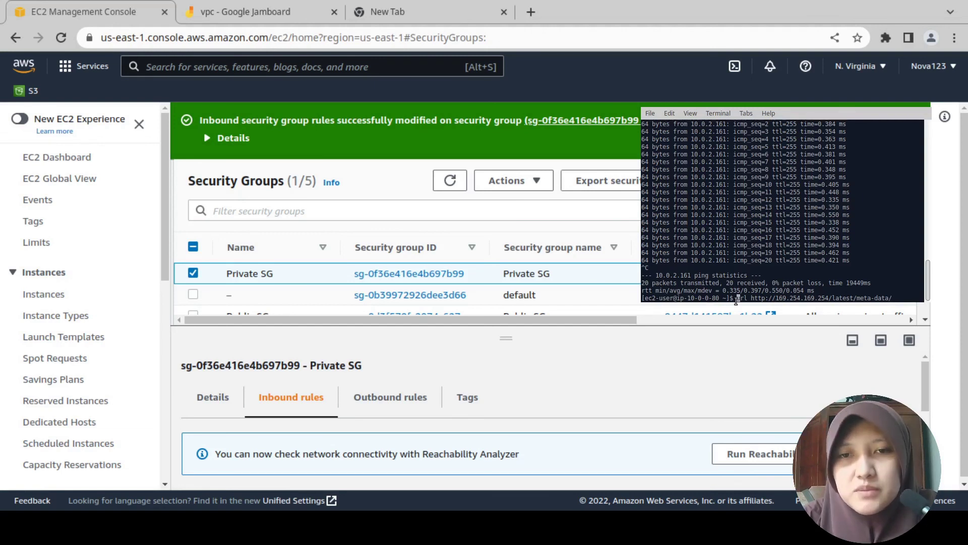
type("c")
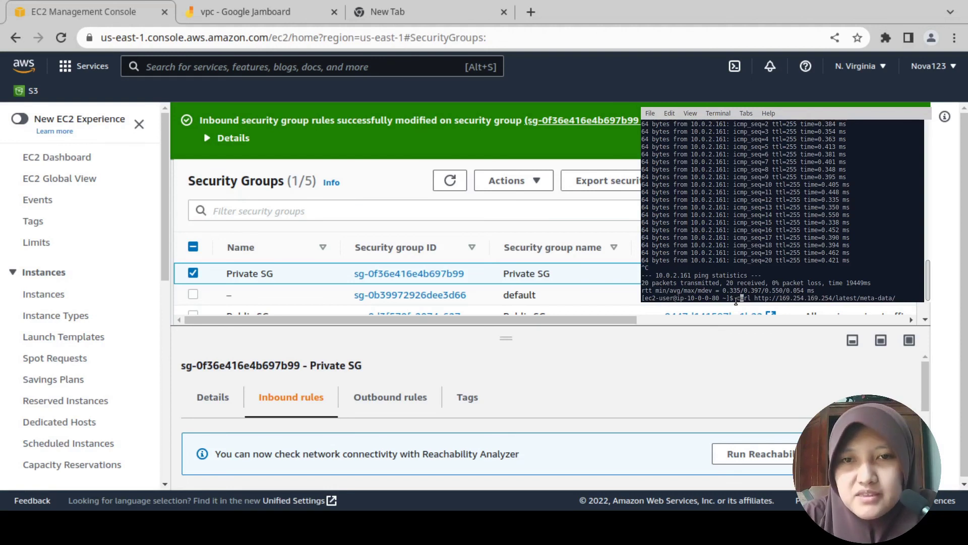
key("Return")
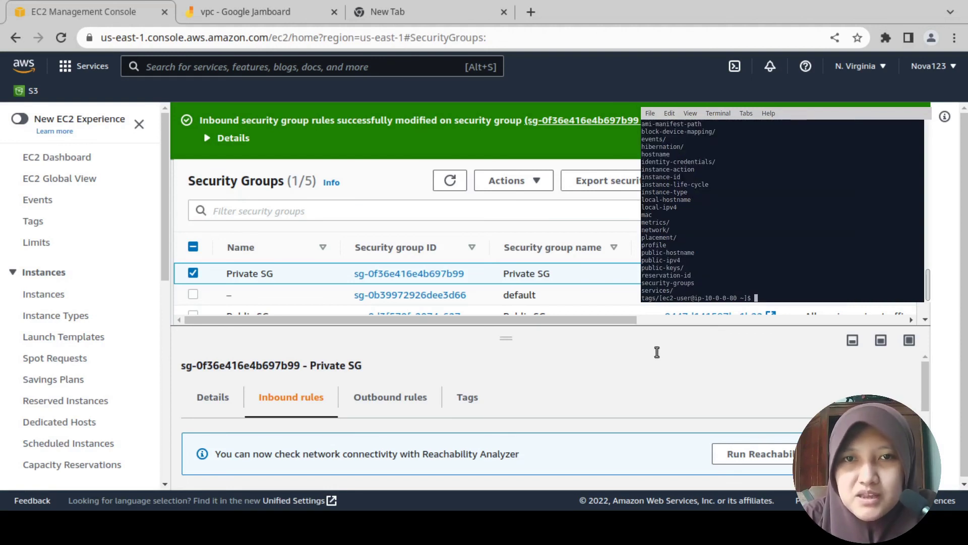
left_click(622, 397)
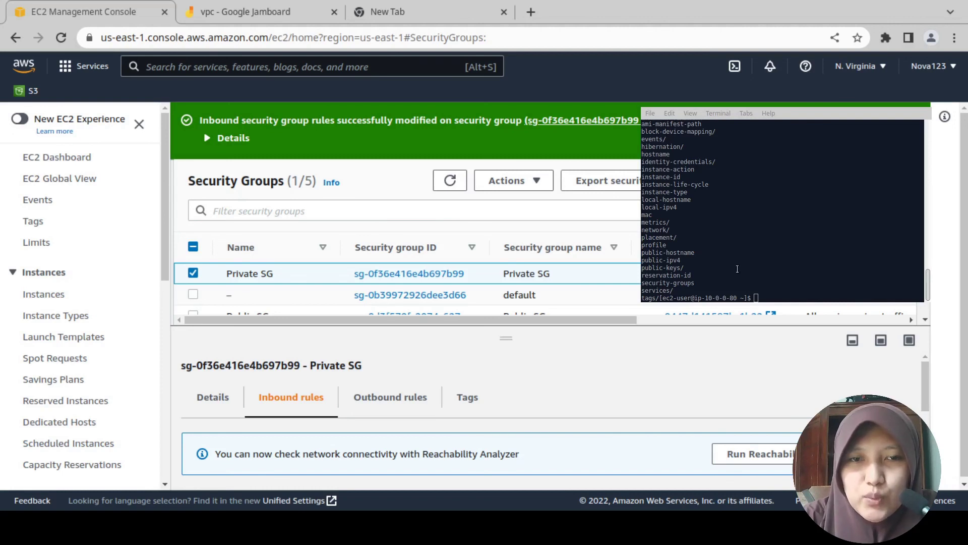
left_click(910, 283)
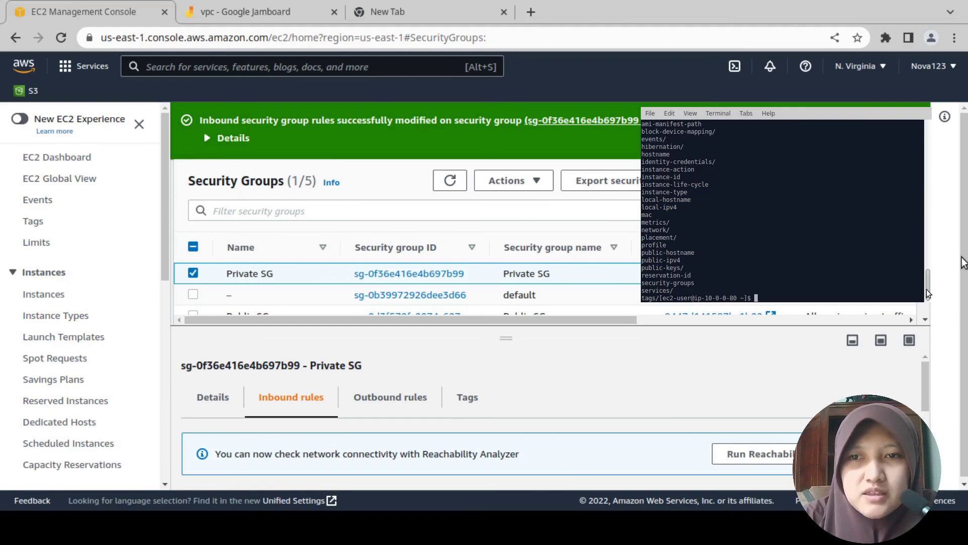
mouse_move(927, 289)
left_mouse_down()
mouse_move(928, 200)
mouse_move(927, 287)
left_mouse_up()
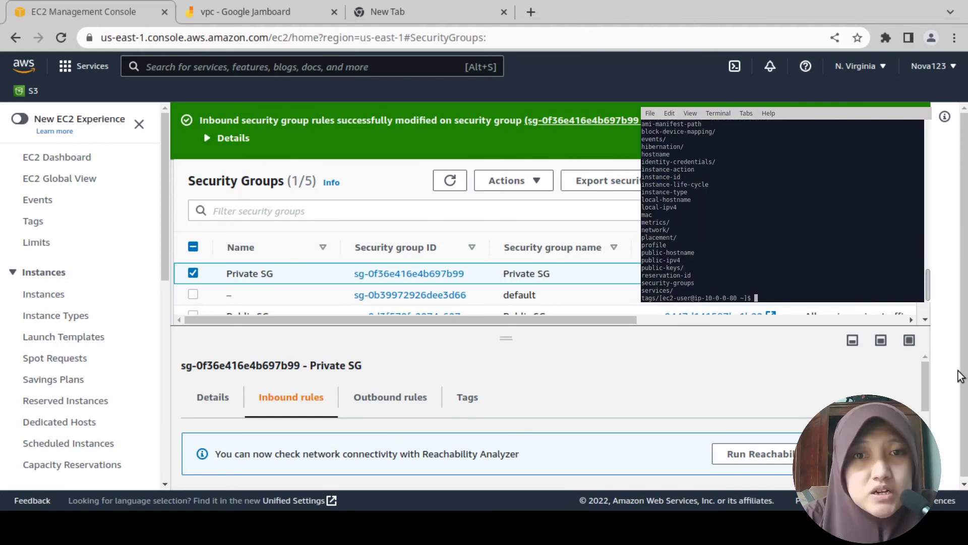
left_click(548, 15)
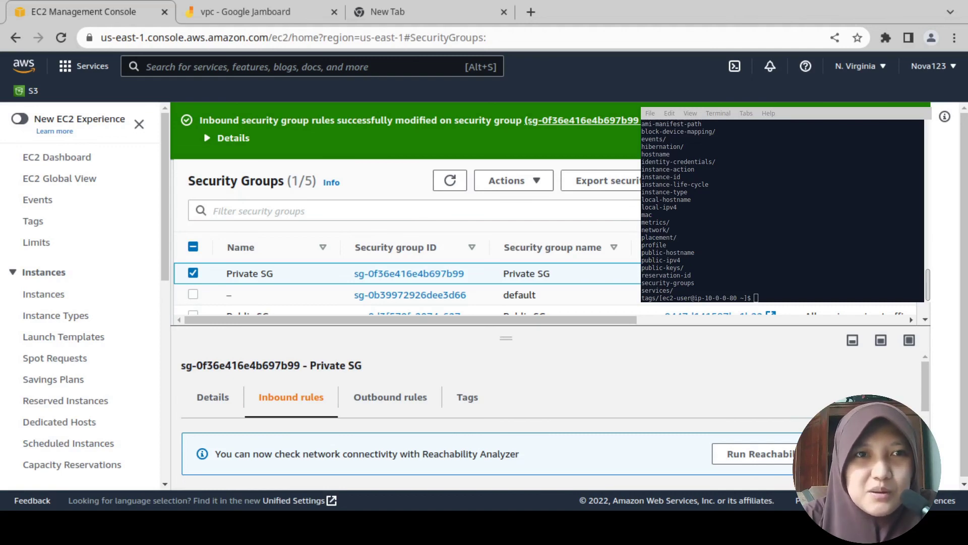
Review the VPC architecture diagrams on both frames of the vpc Jamboard, ending on the first frame.
left_click(232, 11)
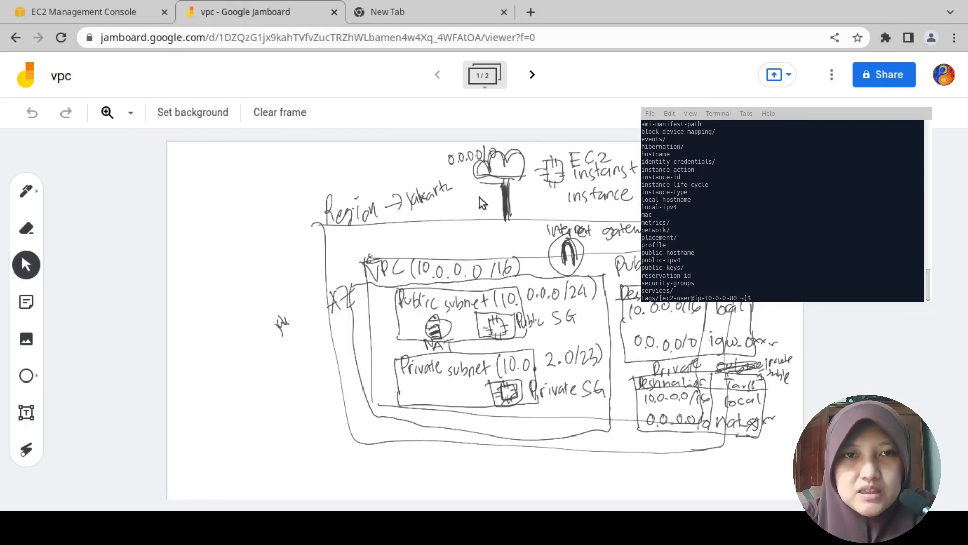
left_click(534, 76)
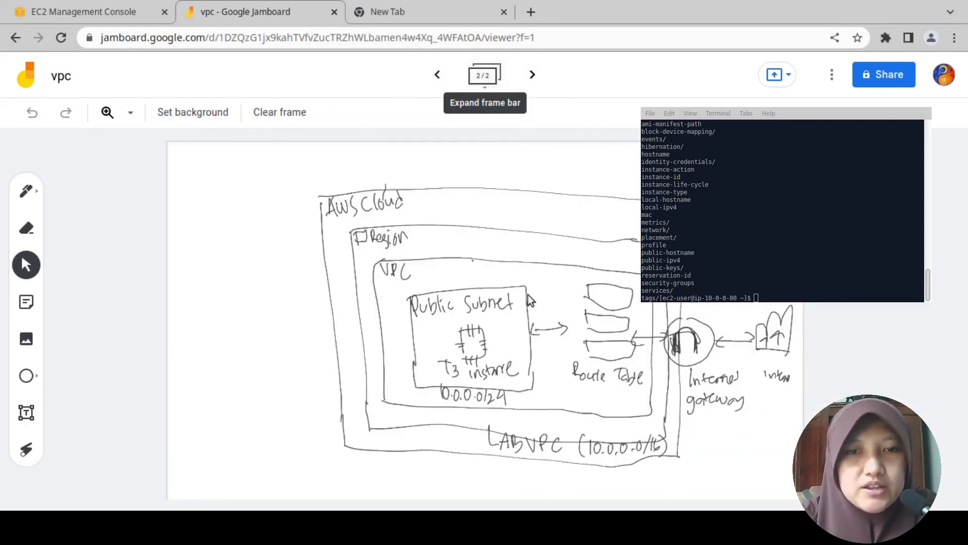
left_click(444, 78)
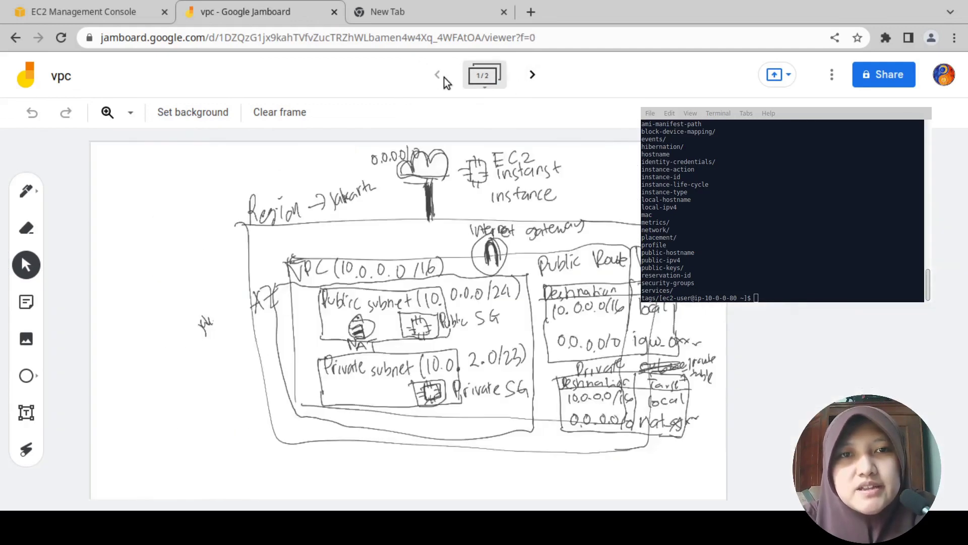